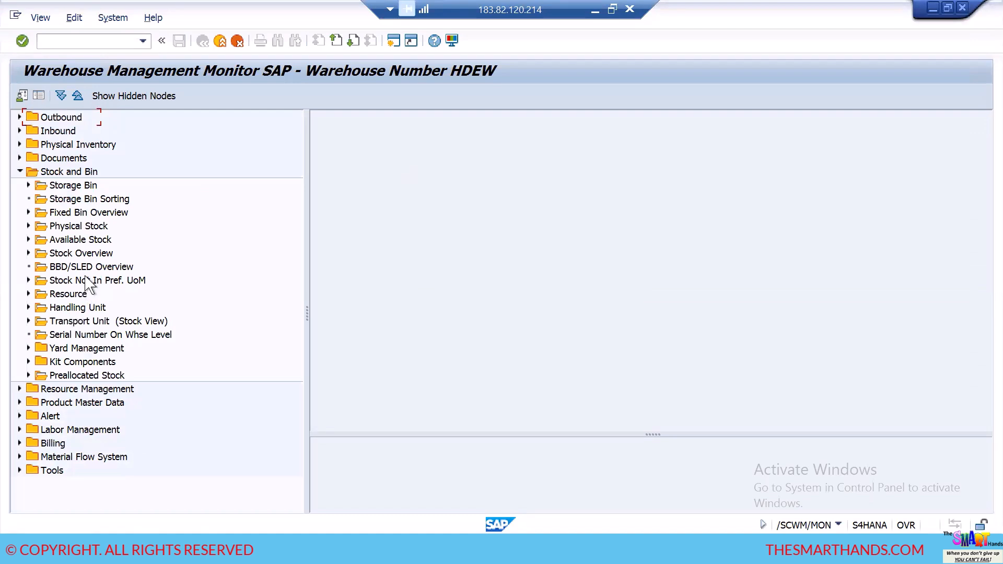
Step: List the warehouse's available stock without any product restriction and widen the HU column in the results
{"action": "double_click", "coordinate": [89, 240]}
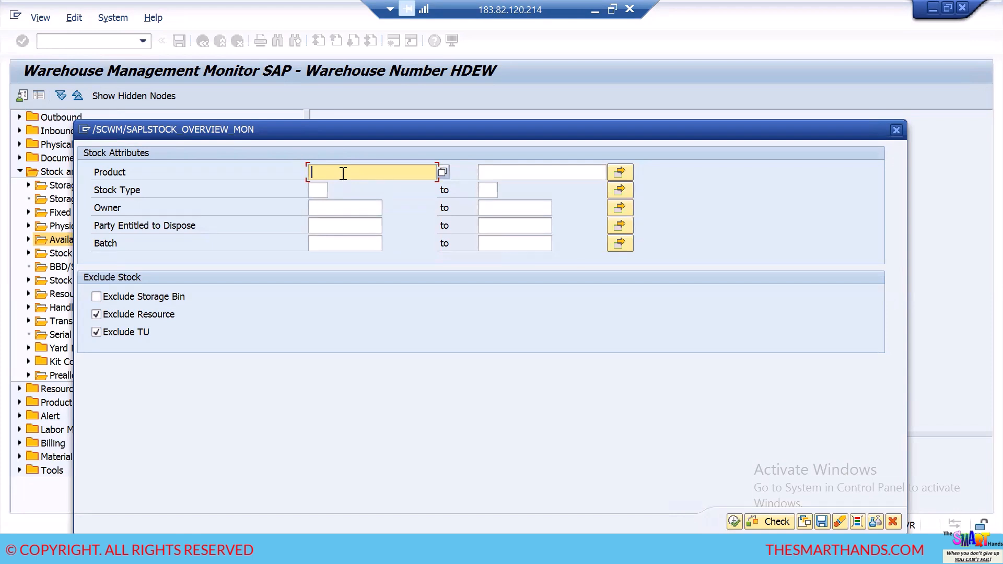
{"action": "left_click", "coordinate": [734, 522]}
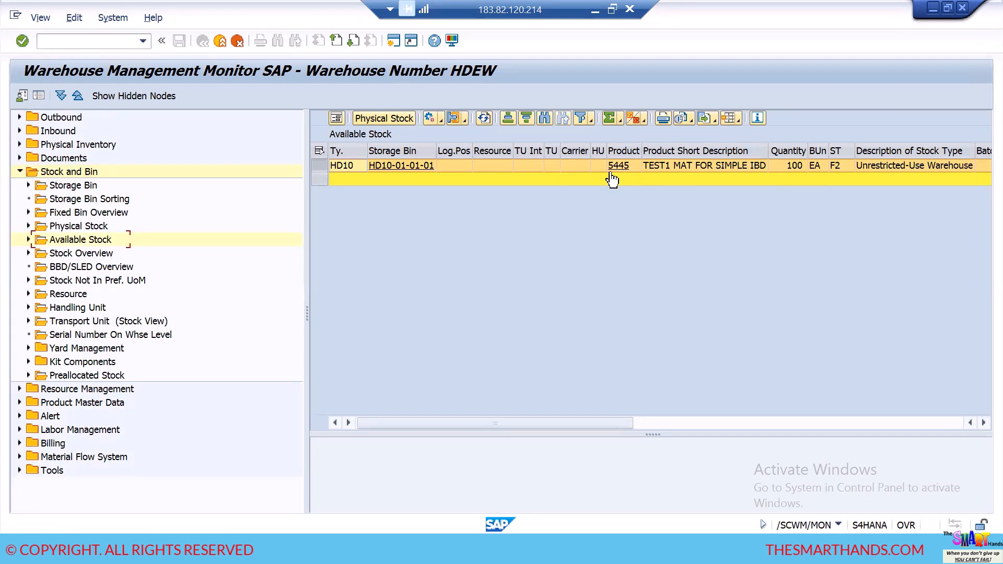
{"action": "left_click_drag", "start_coordinate": [607, 145], "coordinate": [632, 147]}
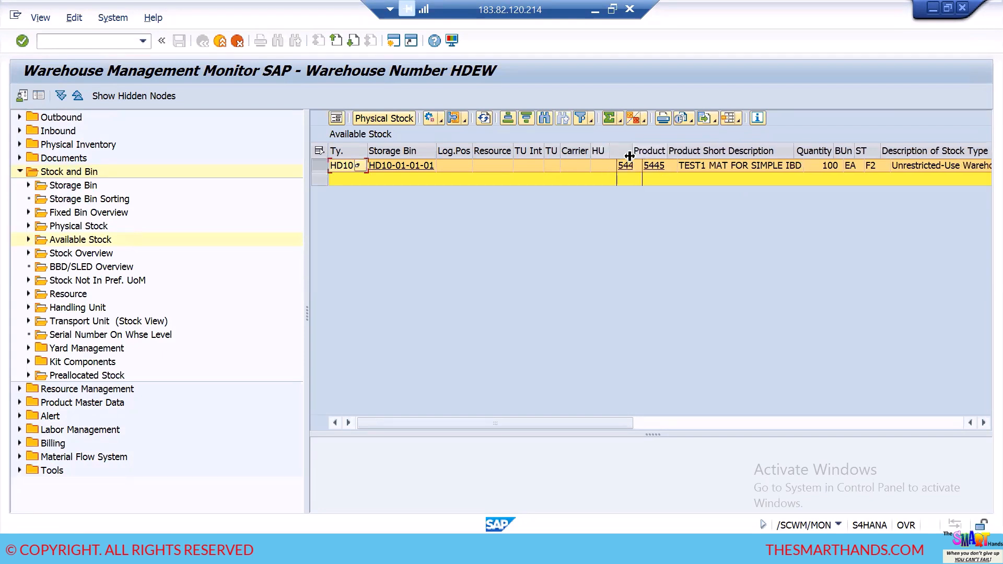
{"action": "left_click", "coordinate": [611, 168]}
{"action": "double_click", "coordinate": [611, 175]}
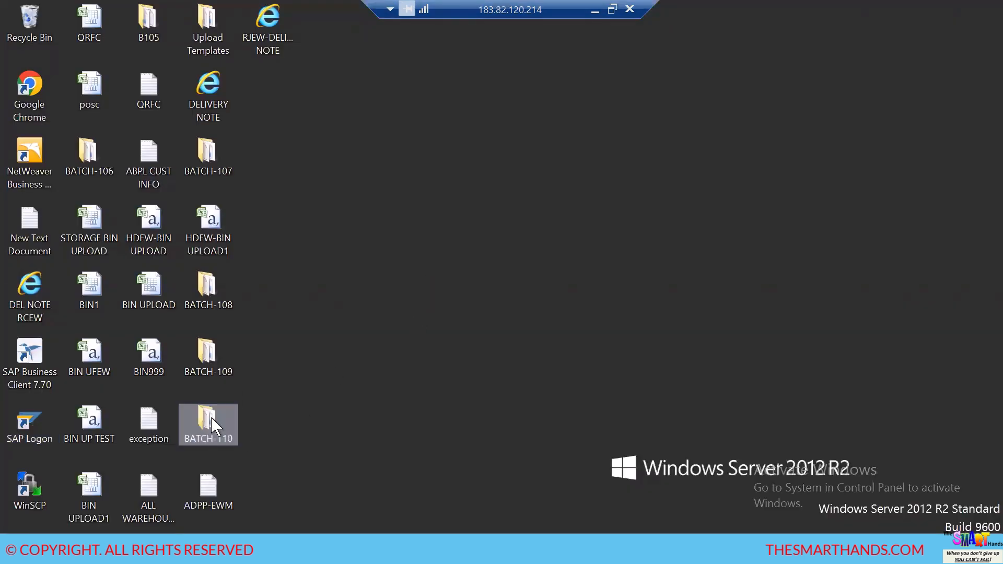
Step: Switch to the desktop folder BATCH-110 and create a text document named HU MANAGEMENT in it
{"action": "double_click", "coordinate": [208, 420]}
{"action": "key", "text": "super+Up"}
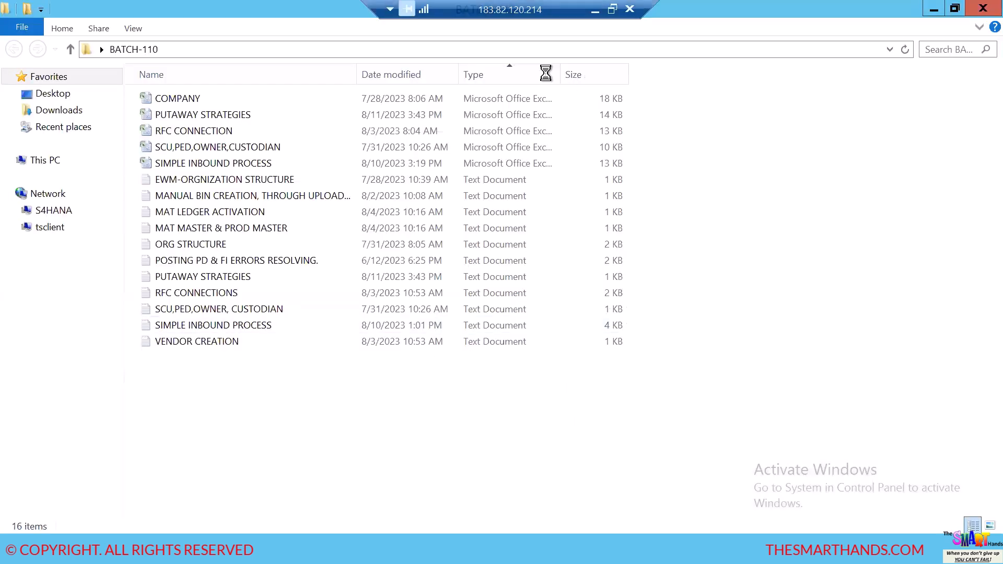
{"action": "right_click", "coordinate": [681, 336]}
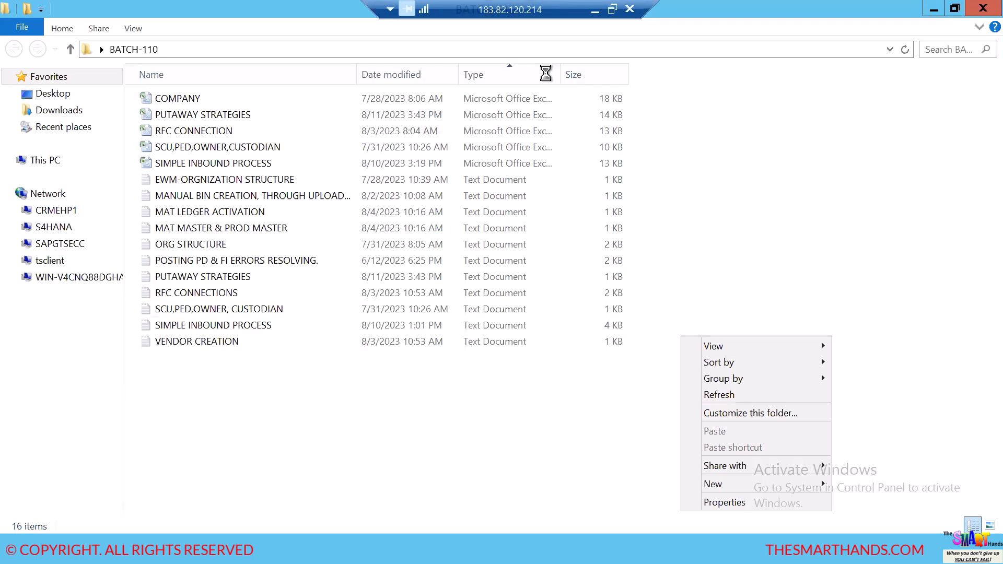
{"action": "mouse_move", "coordinate": [723, 486]}
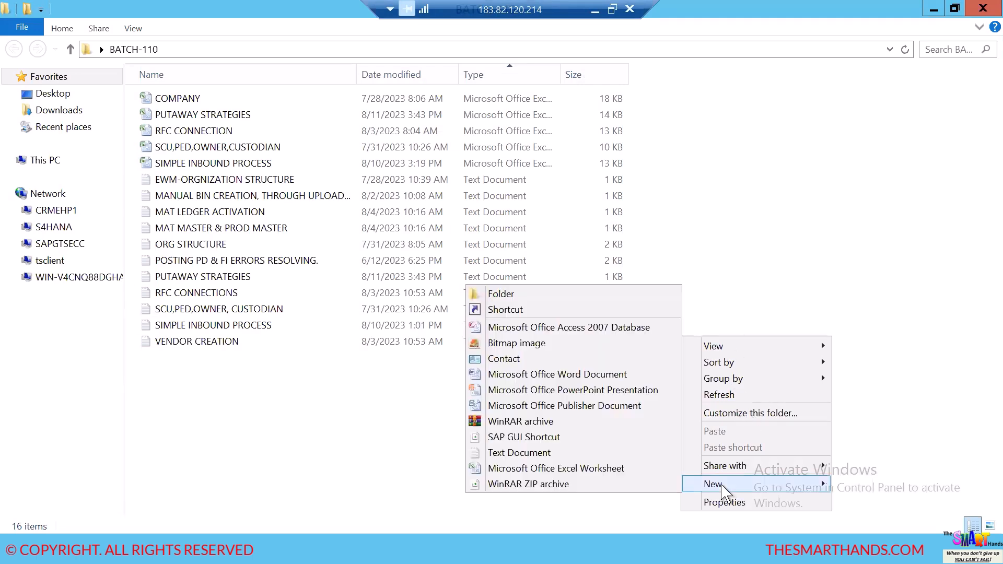
{"action": "left_click", "coordinate": [590, 453]}
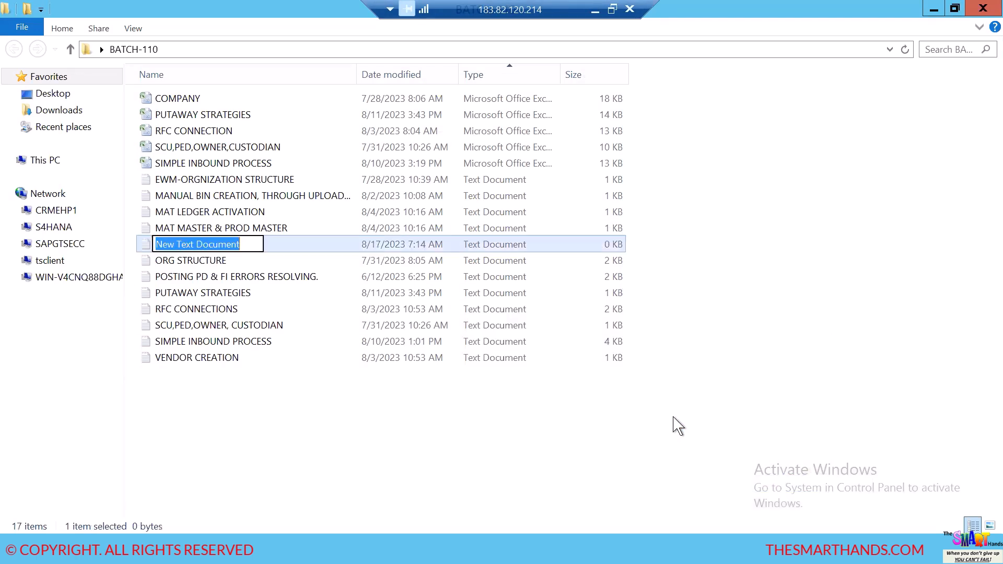
{"action": "type", "text": "HU MNAA"}
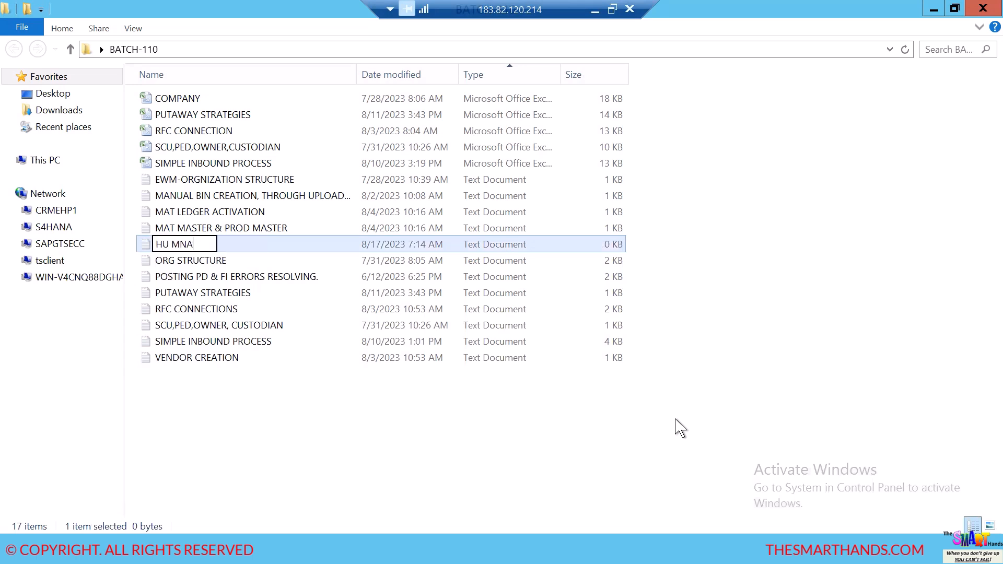
{"action": "key", "text": "BackSpace"}
{"action": "key", "text": "BackSpace"}
{"action": "key", "text": "BackSpace"}
{"action": "type", "text": "ANG"}
{"action": "key", "text": "BackSpace"}
{"action": "type", "text": "AGEMENT"}
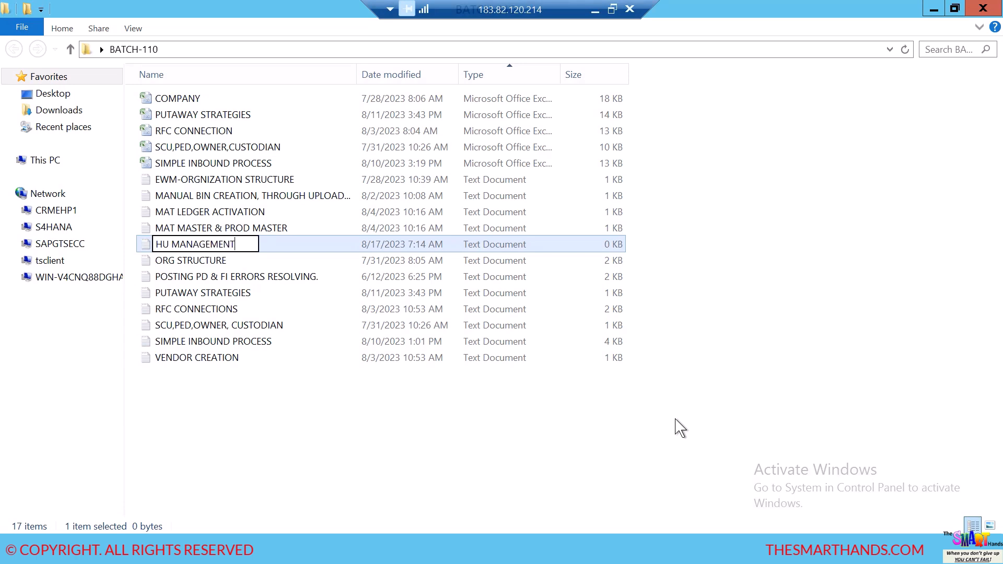
{"action": "left_click", "coordinate": [679, 428]}
Step: Create a Microsoft Office Excel worksheet named HU MANAGEMENT in the BATCH-110 folder
{"action": "right_click", "coordinate": [670, 410]}
{"action": "mouse_move", "coordinate": [721, 377]}
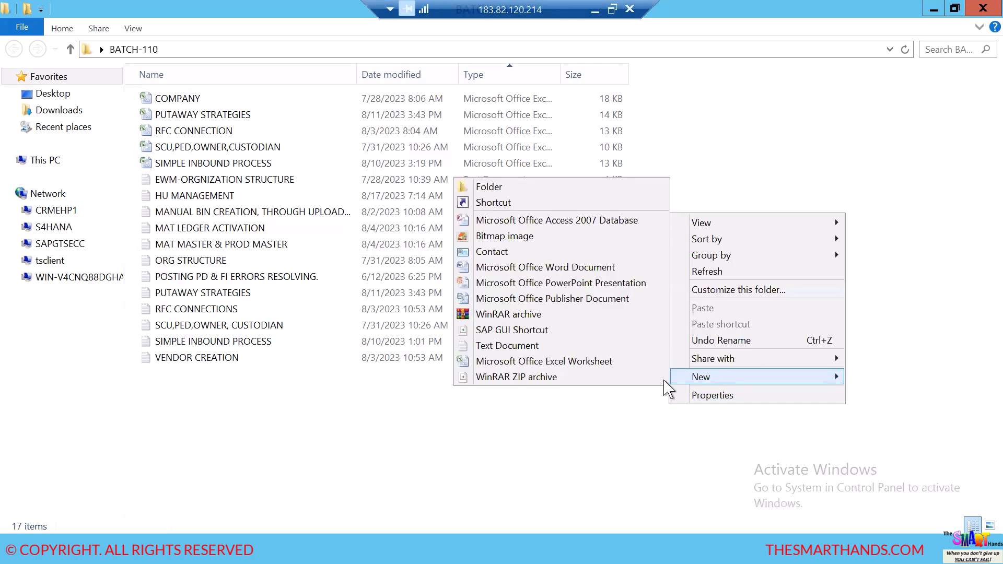
{"action": "left_click", "coordinate": [575, 361]}
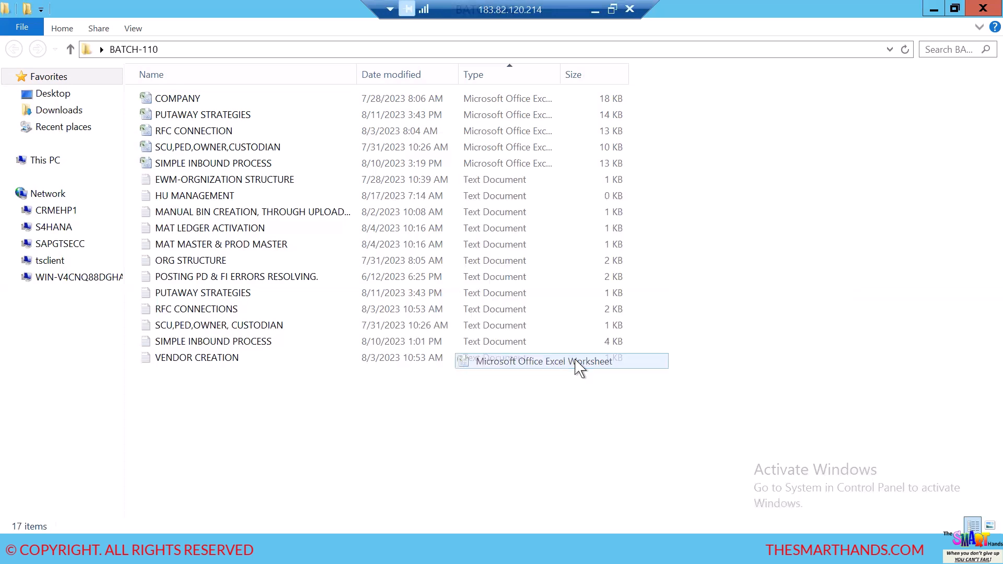
{"action": "type", "text": "HU MANAGEMENT"}
{"action": "left_click", "coordinate": [576, 429]}
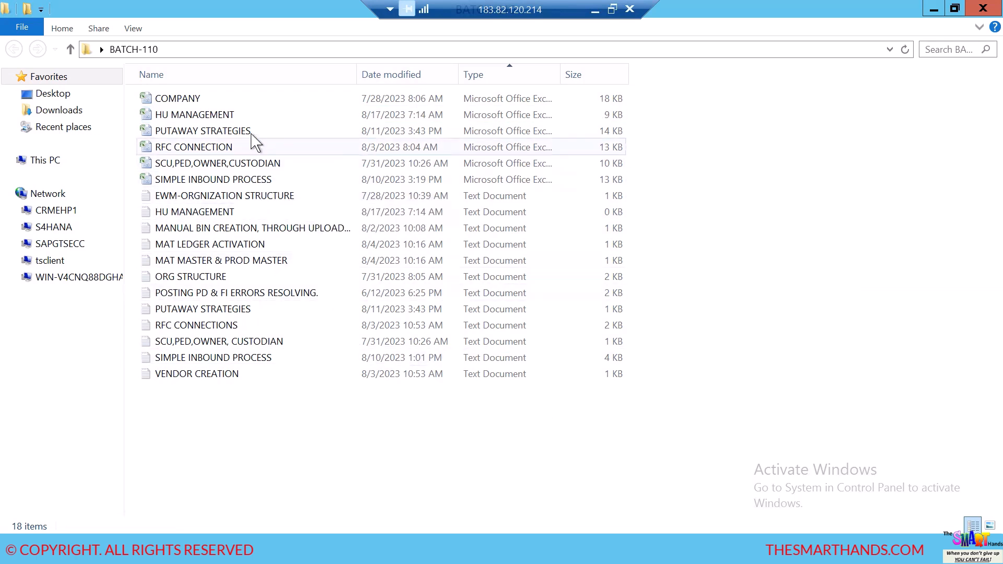
Step: Open the HU MANAGEMENT workbook in Excel and dismiss Document Recovery, keeping the recovered files
{"action": "double_click", "coordinate": [255, 116]}
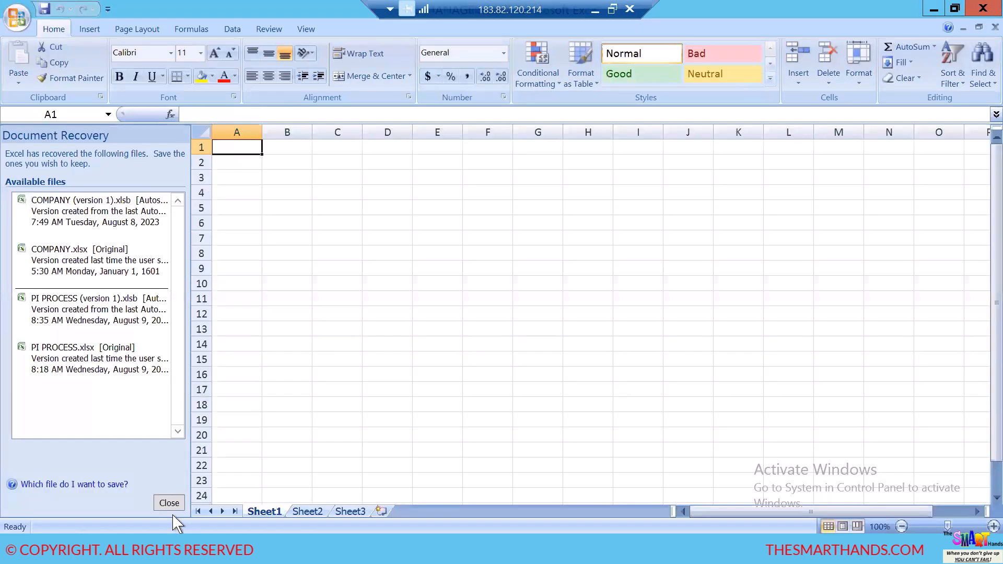
{"action": "left_click", "coordinate": [169, 503]}
{"action": "left_click", "coordinate": [235, 197]}
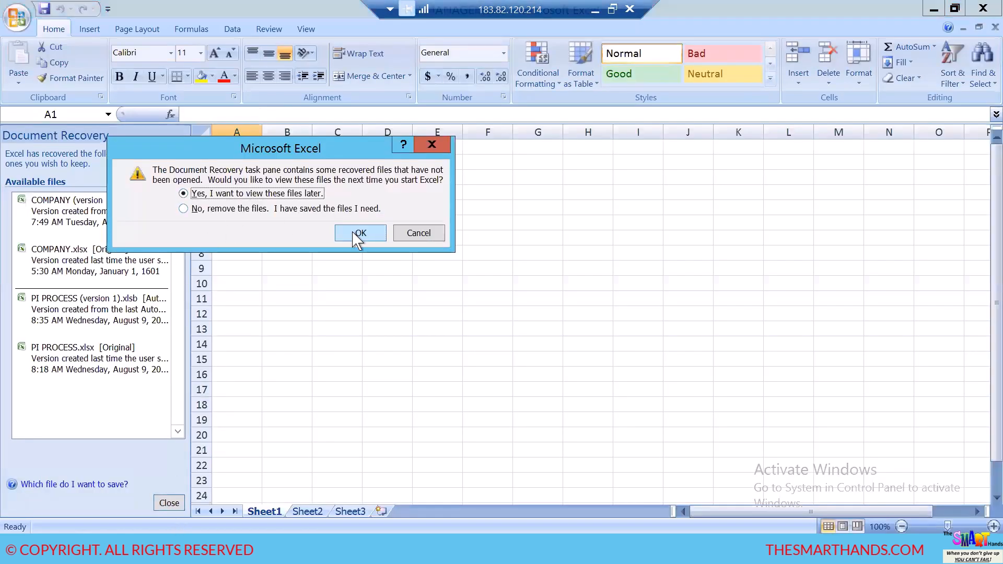
{"action": "left_click", "coordinate": [361, 233]}
{"action": "left_click", "coordinate": [436, 282]}
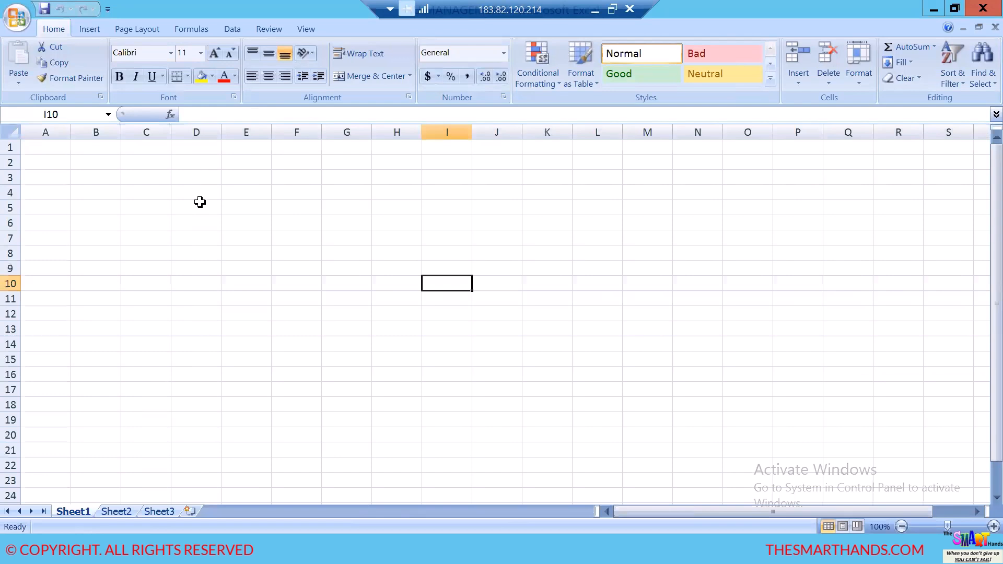
Step: Enter the heading "HU= HANDLING UNIT" in cell D5
{"action": "left_click", "coordinate": [200, 202]}
{"action": "type", "text": "HU"}
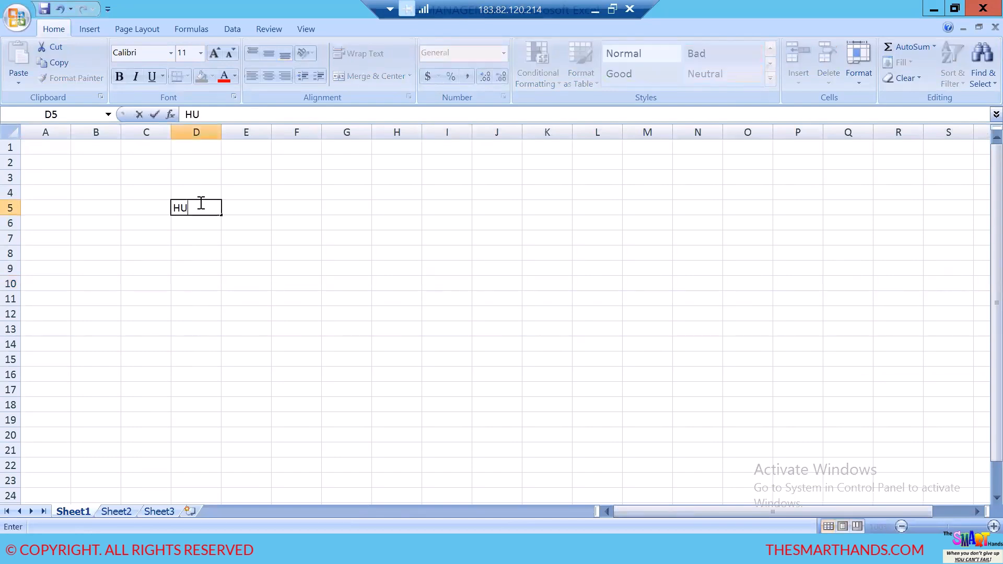
{"action": "type", "text": "= HANDLING UNIT"}
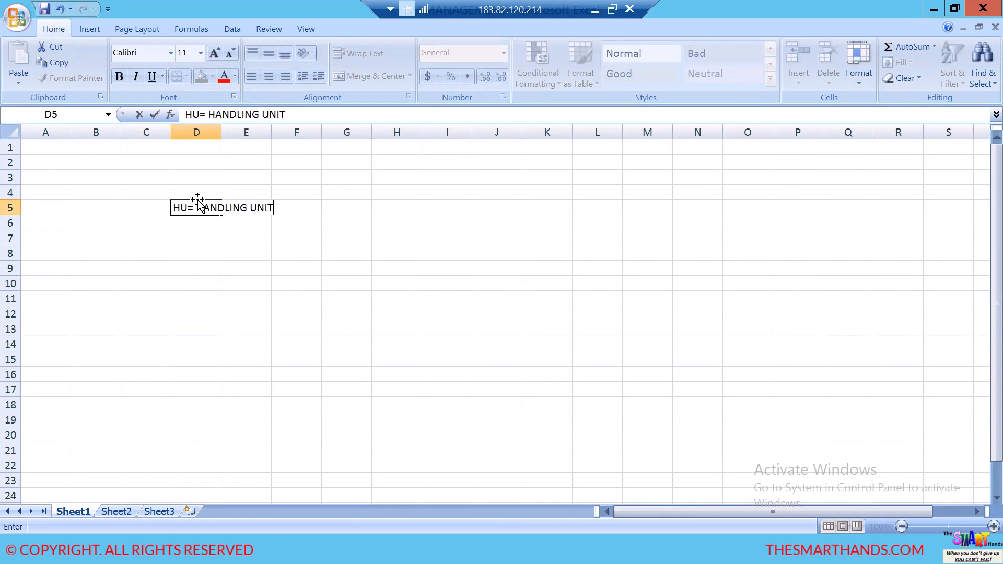
{"action": "left_click", "coordinate": [215, 293]}
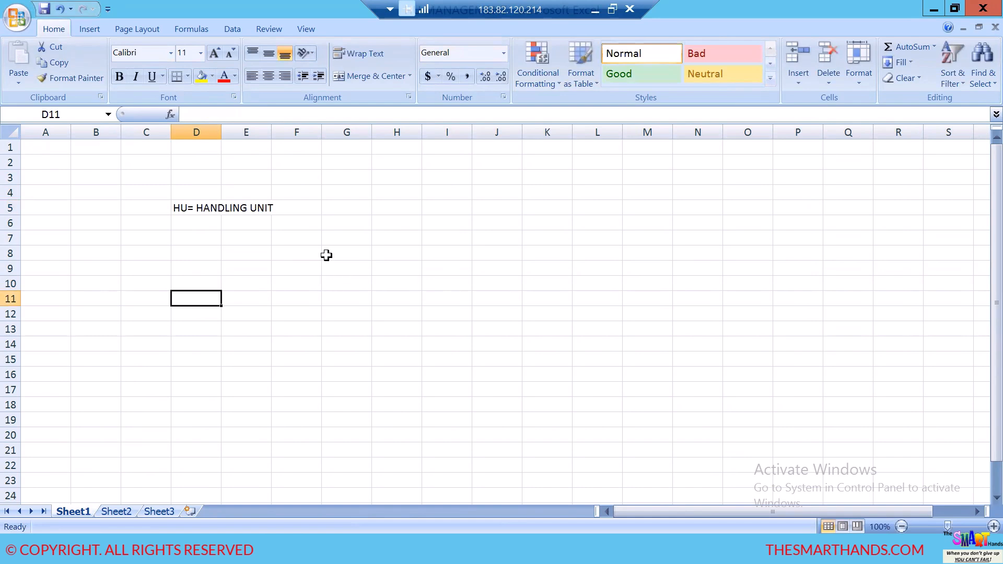
Step: Enter the definition "HU= MAIN MATERIAL + PACKAGING MATERIAL" in cell E8
{"action": "left_click", "coordinate": [252, 258]}
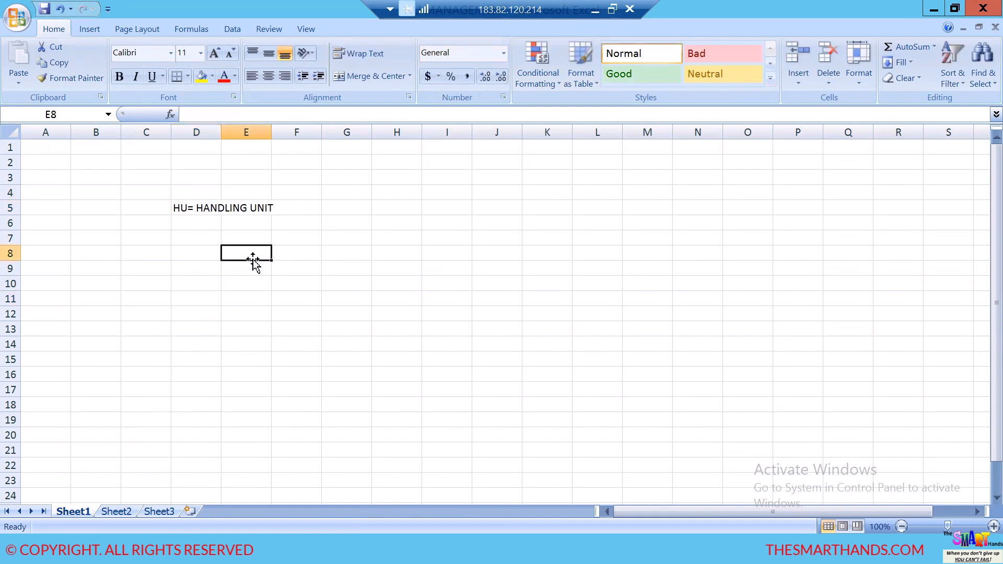
{"action": "type", "text": "HU= MAIN MATERIAL + PAC"}
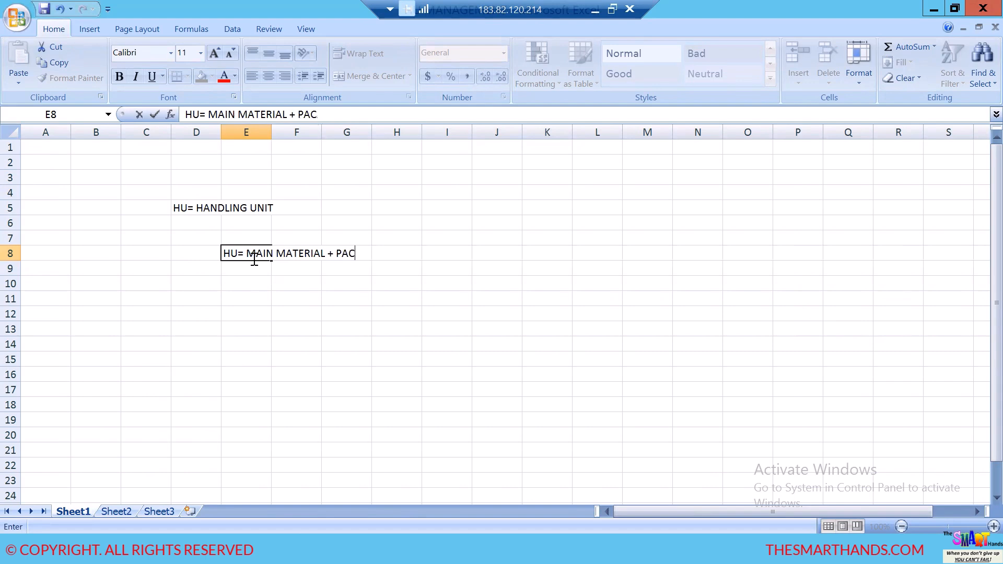
{"action": "type", "text": "JKAGING "}
{"action": "type", "text": "MATERIA"}
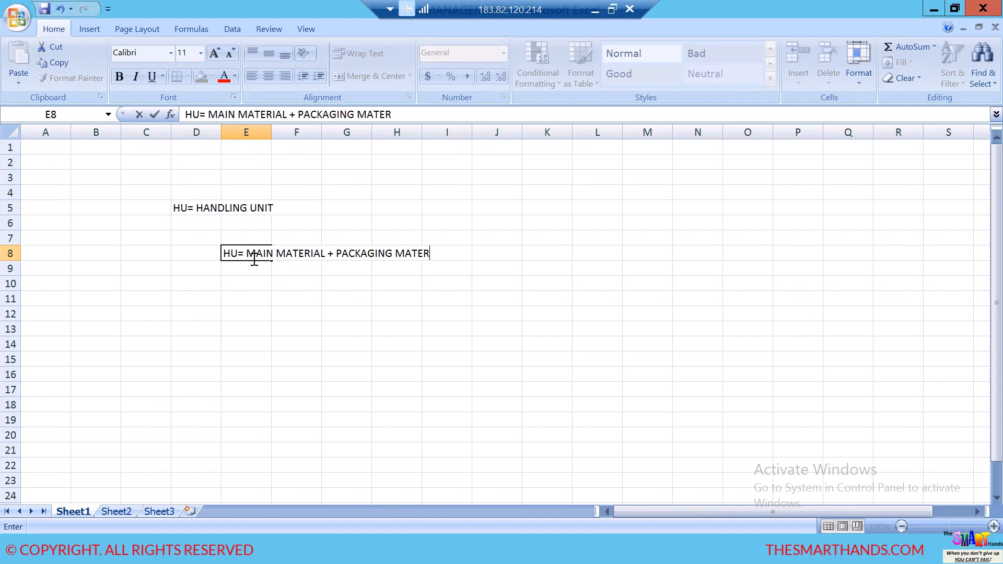
{"action": "type", "text": "L"}
{"action": "left_click", "coordinate": [324, 339]}
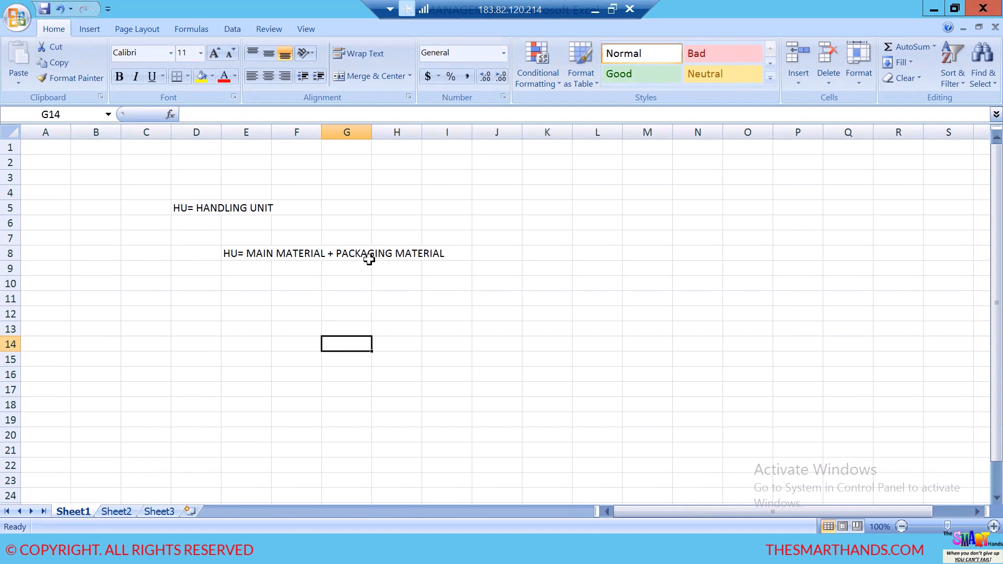
Step: Add the first example row with "10 MOBILE" in G11 and "BOXES" in I11
{"action": "left_click", "coordinate": [345, 300]}
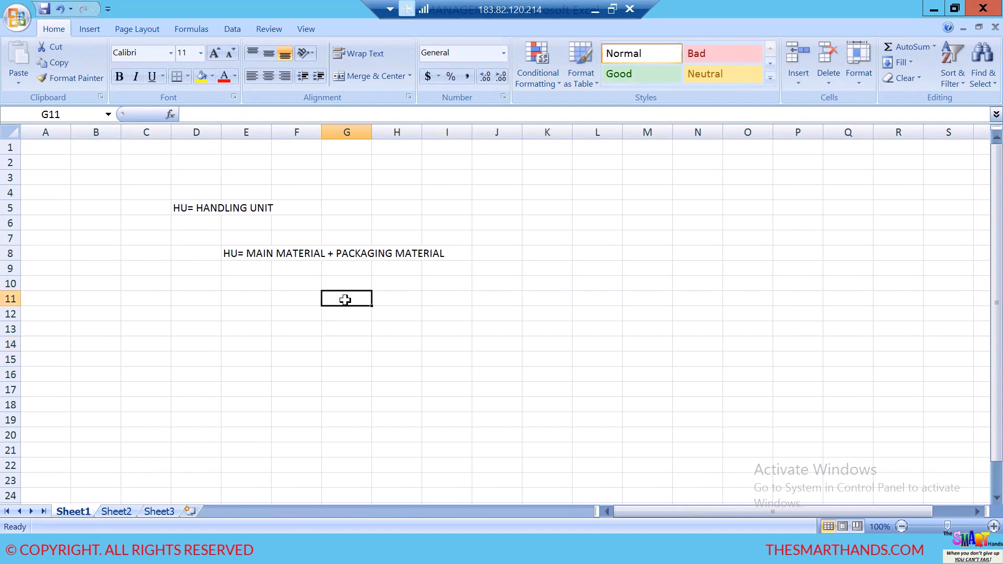
{"action": "type", "text": "10"}
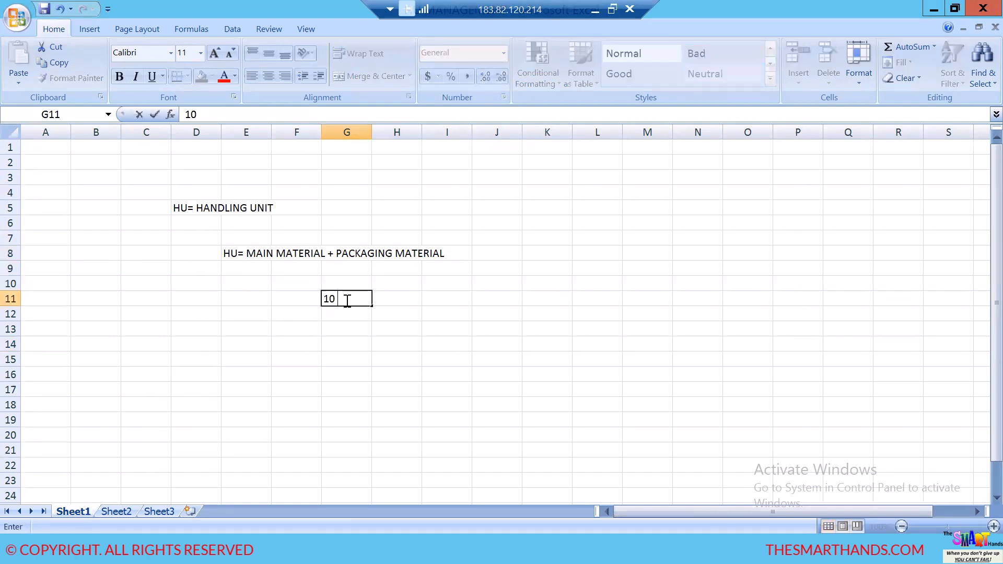
{"action": "type", "text": " MOBILE"}
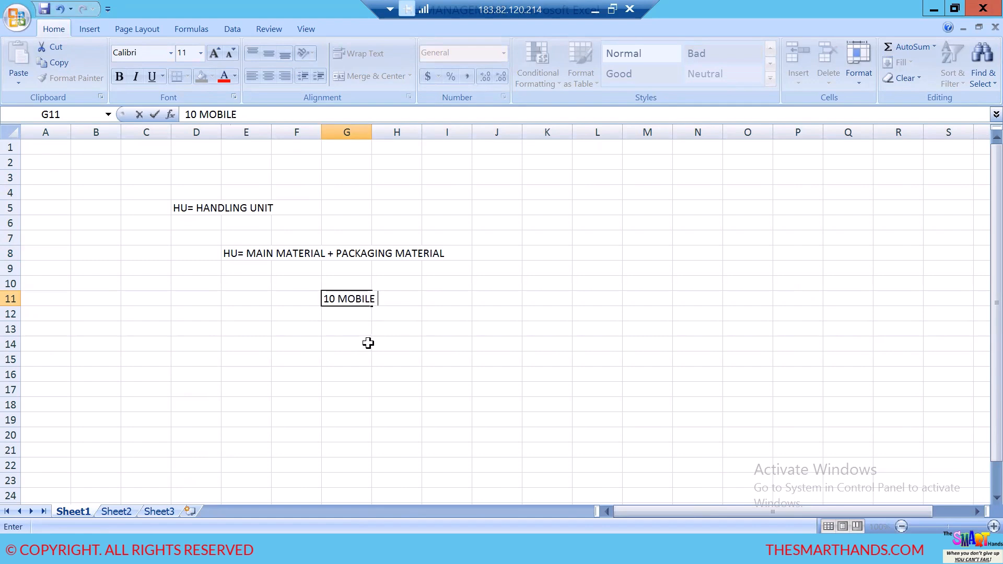
{"action": "left_click", "coordinate": [441, 298]}
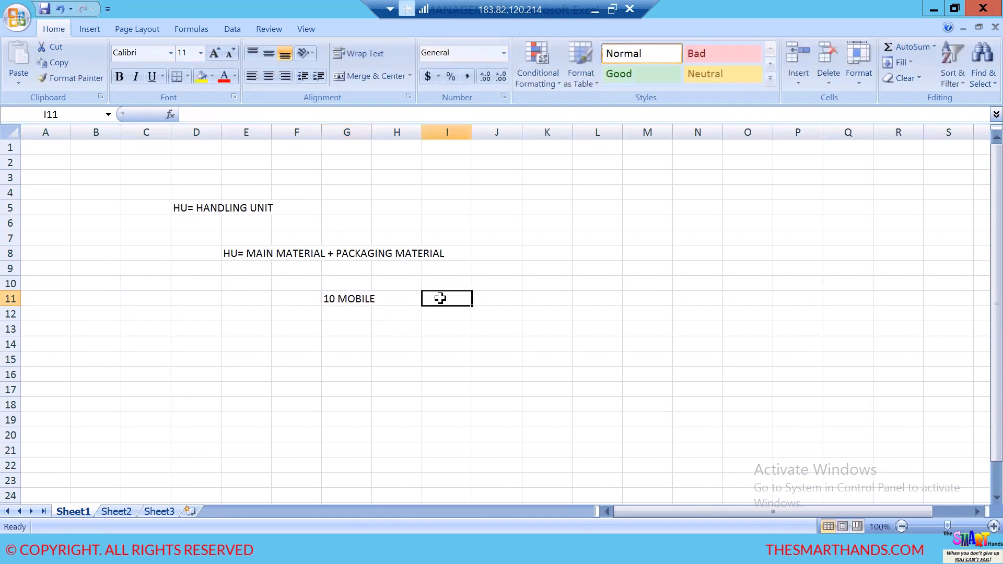
{"action": "type", "text": "BOXES"}
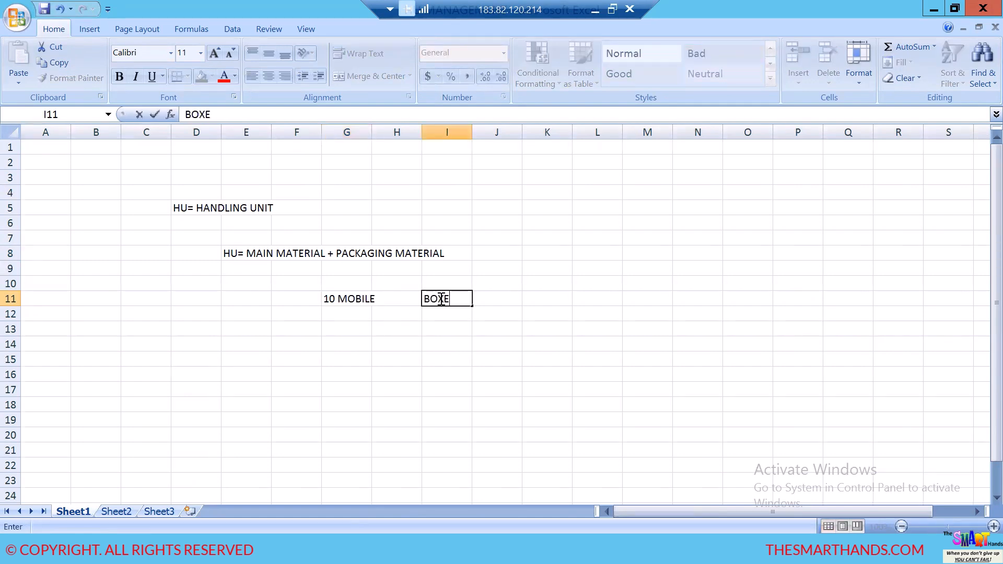
{"action": "left_click", "coordinate": [416, 388]}
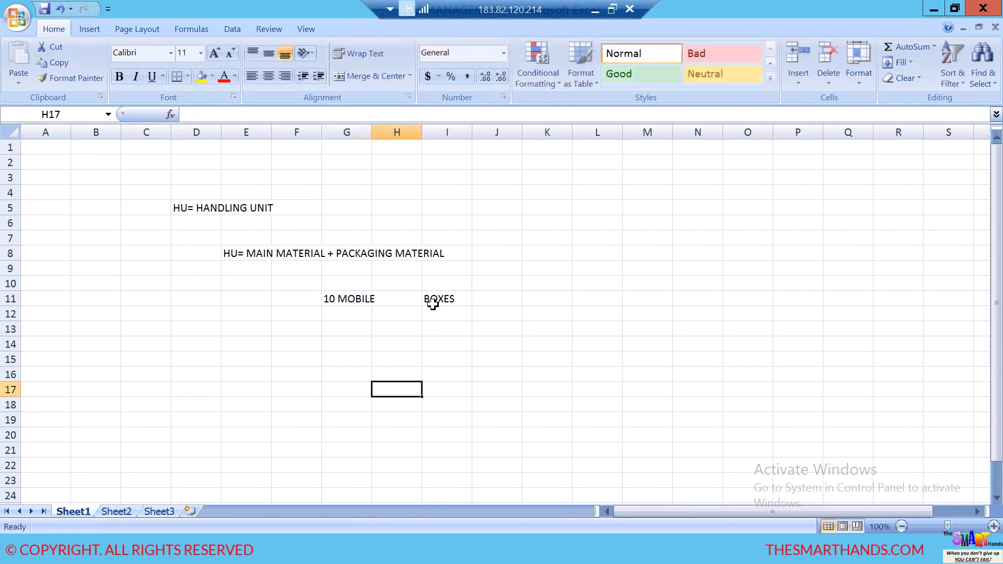
Step: Add the second example row with "10 BOOKS" in G14 and "CARTON" in I14
{"action": "left_click", "coordinate": [345, 346]}
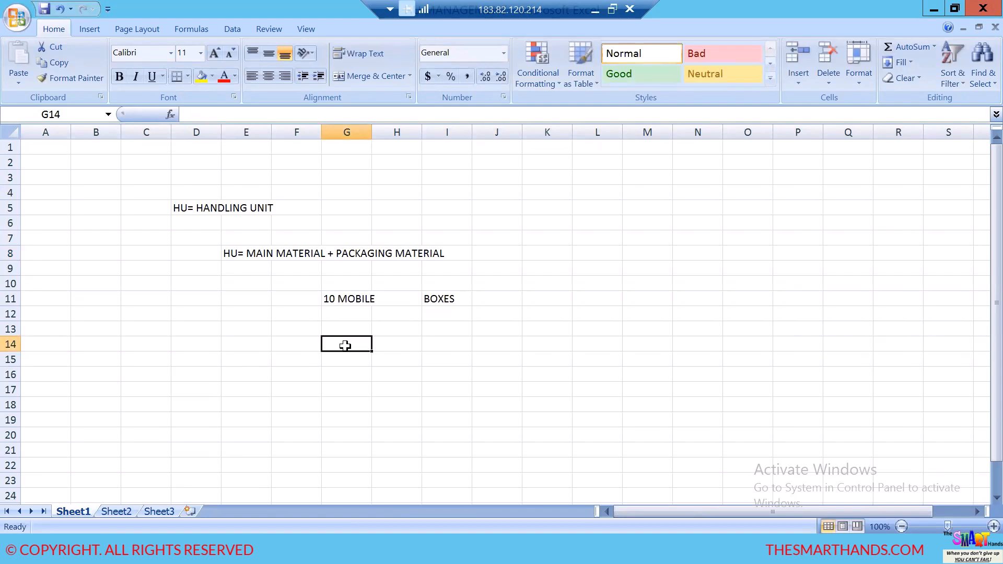
{"action": "type", "text": "10"}
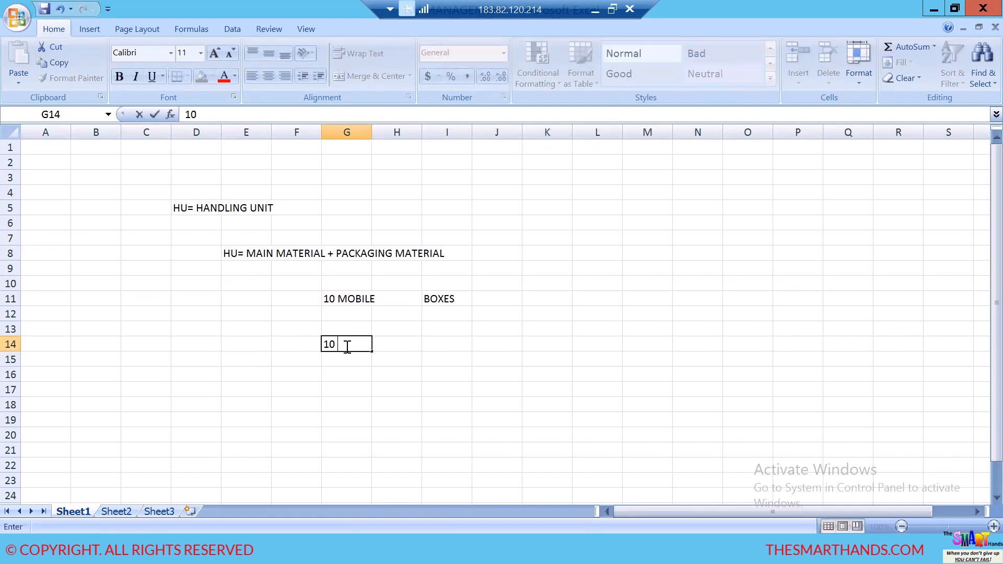
{"action": "type", "text": " BOOKS"}
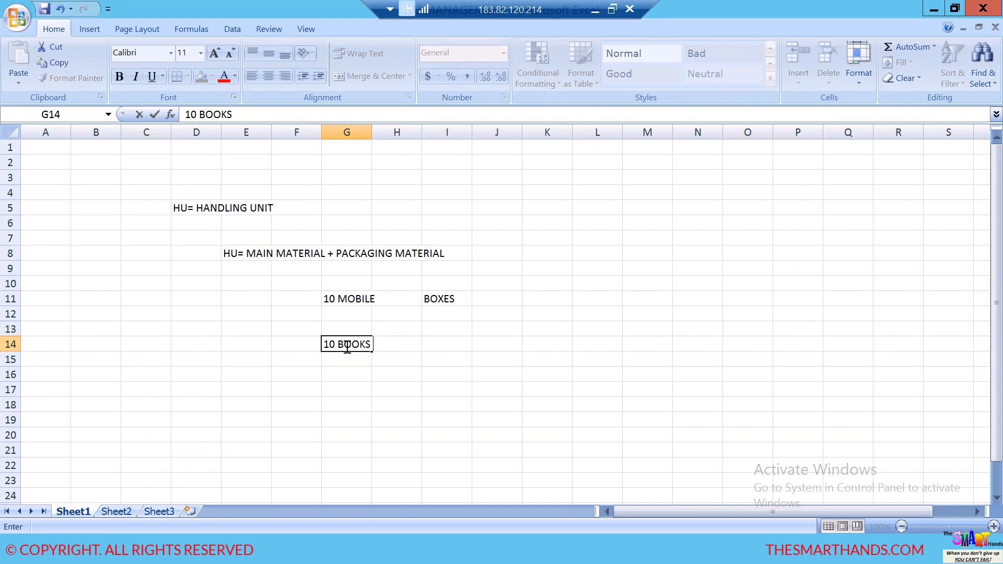
{"action": "left_click", "coordinate": [440, 348]}
{"action": "type", "text": "CART"}
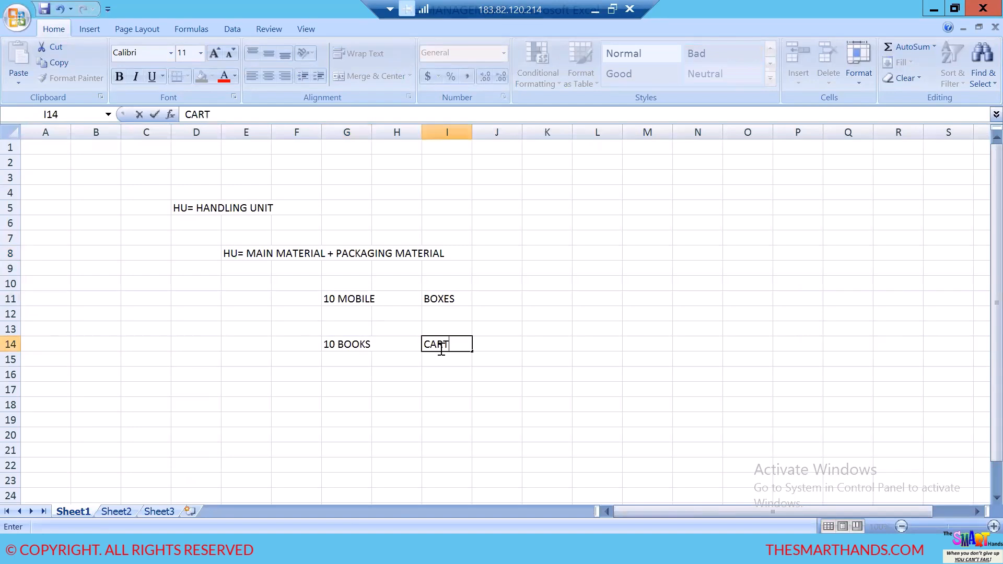
{"action": "type", "text": "ON"}
{"action": "left_click", "coordinate": [416, 433]}
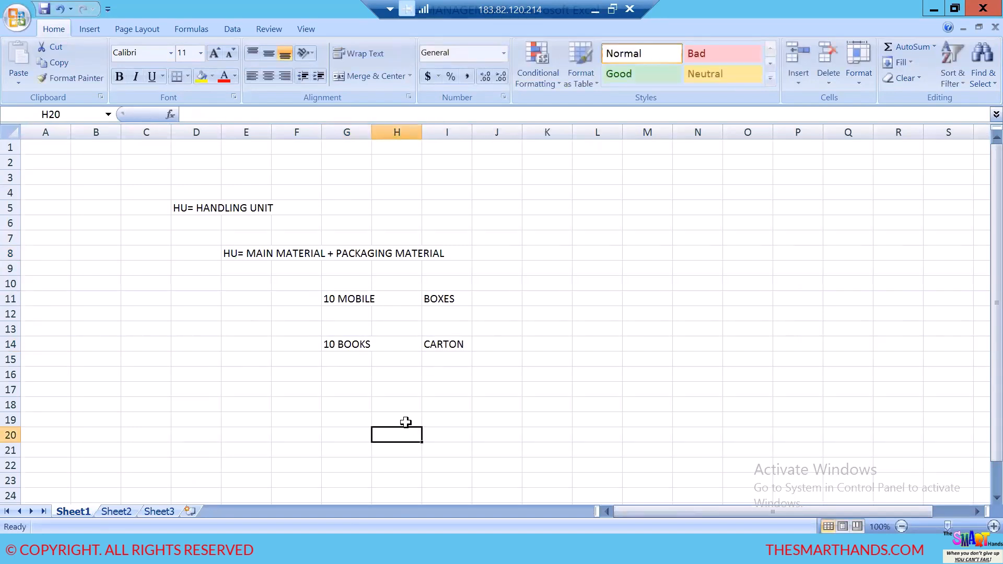
Step: Add the third example row with "TOOTH PASTE" in G17 and "SMALL BOX" in I17
{"action": "left_click", "coordinate": [360, 392]}
{"action": "type", "text": "T"}
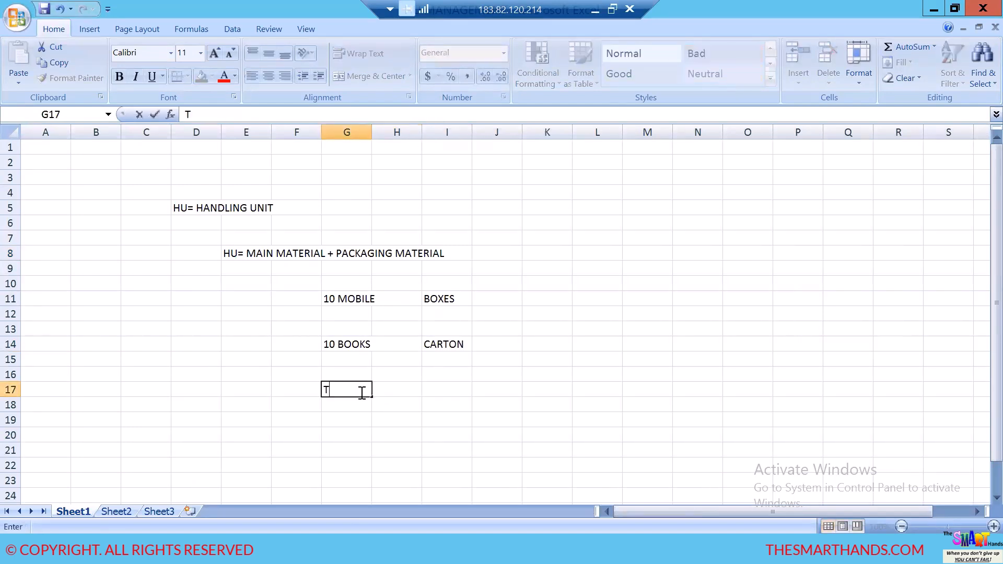
{"action": "type", "text": "OOTH PASTE"}
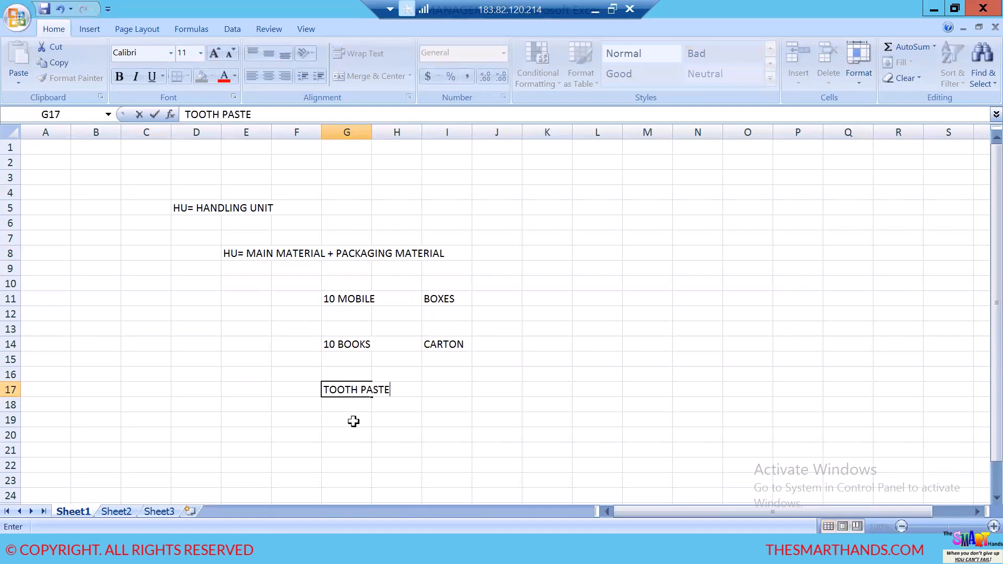
{"action": "key", "text": "Return"}
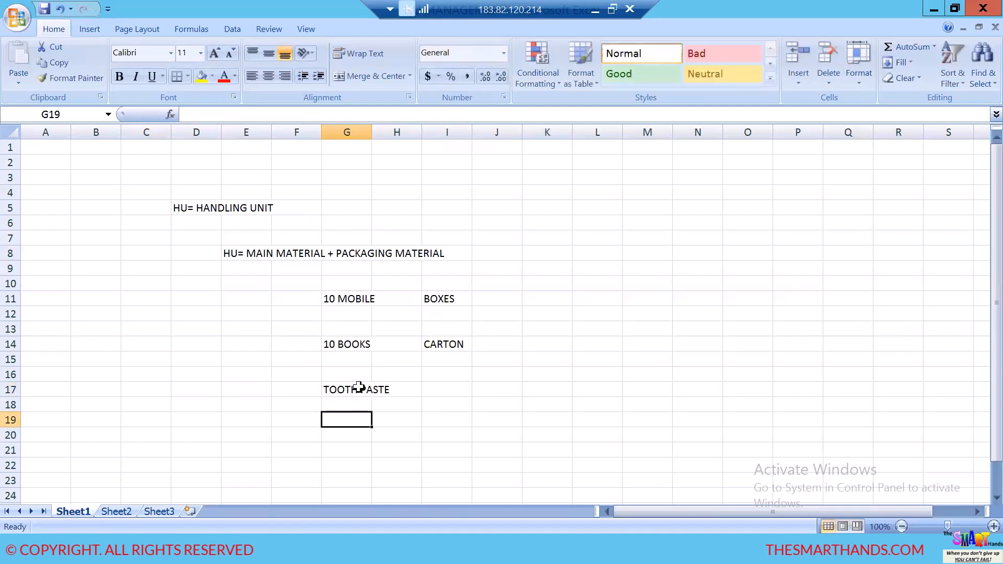
{"action": "left_click", "coordinate": [448, 389]}
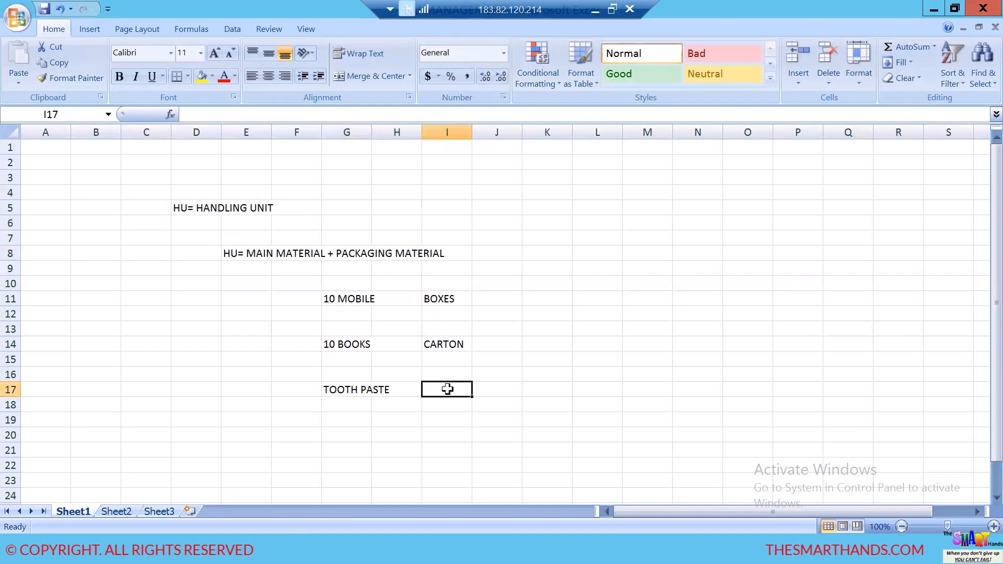
{"action": "type", "text": "BOX"}
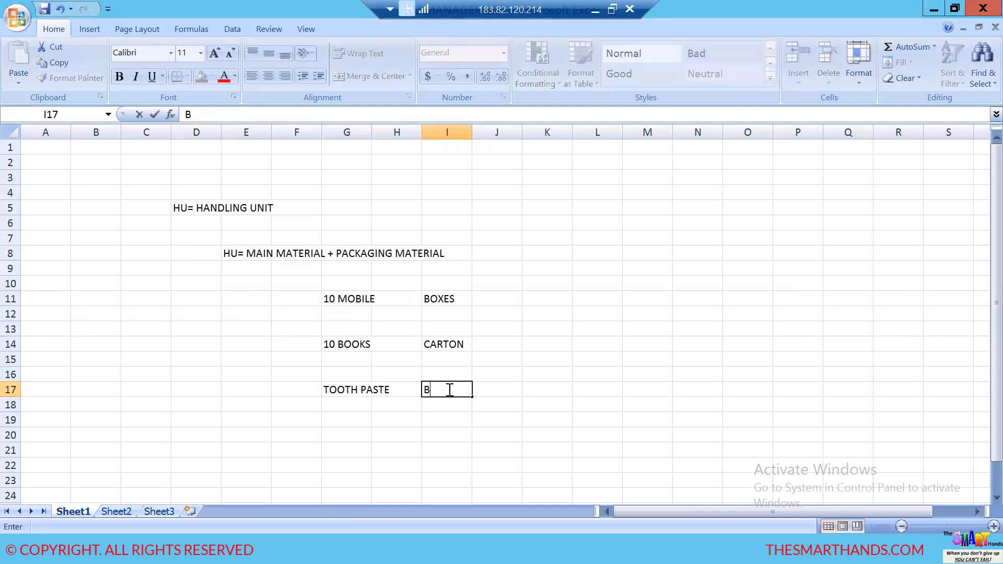
{"action": "key", "text": "BackSpace"}
{"action": "key", "text": "BackSpace"}
{"action": "key", "text": "BackSpace"}
{"action": "type", "text": "SMALL BOX"}
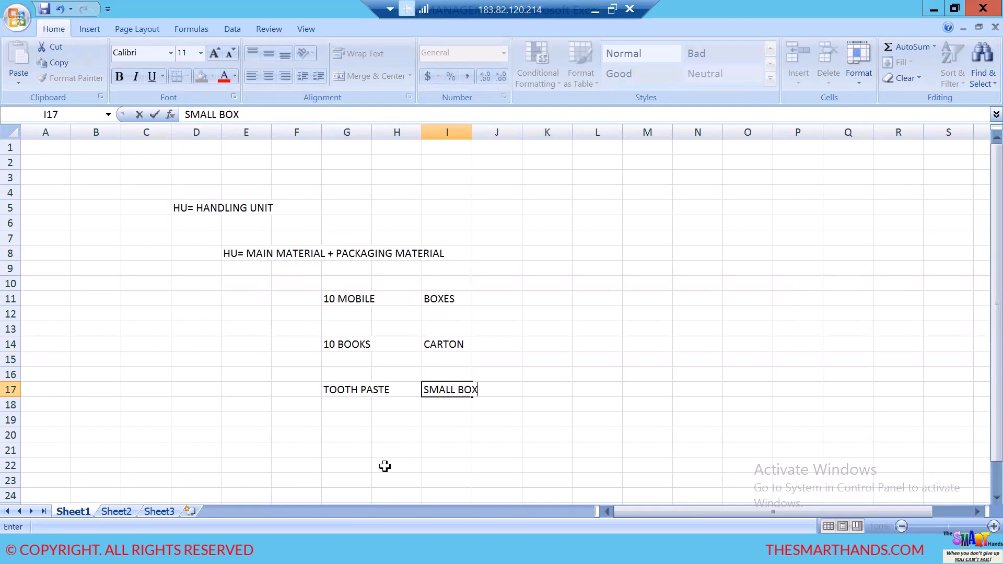
{"action": "left_click", "coordinate": [444, 299]}
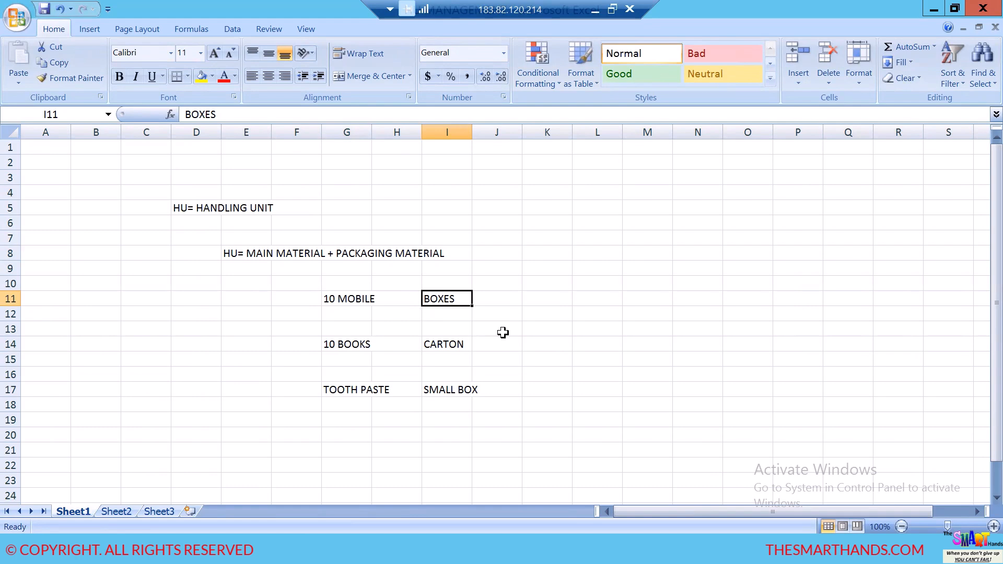
{"action": "left_click", "coordinate": [456, 345]}
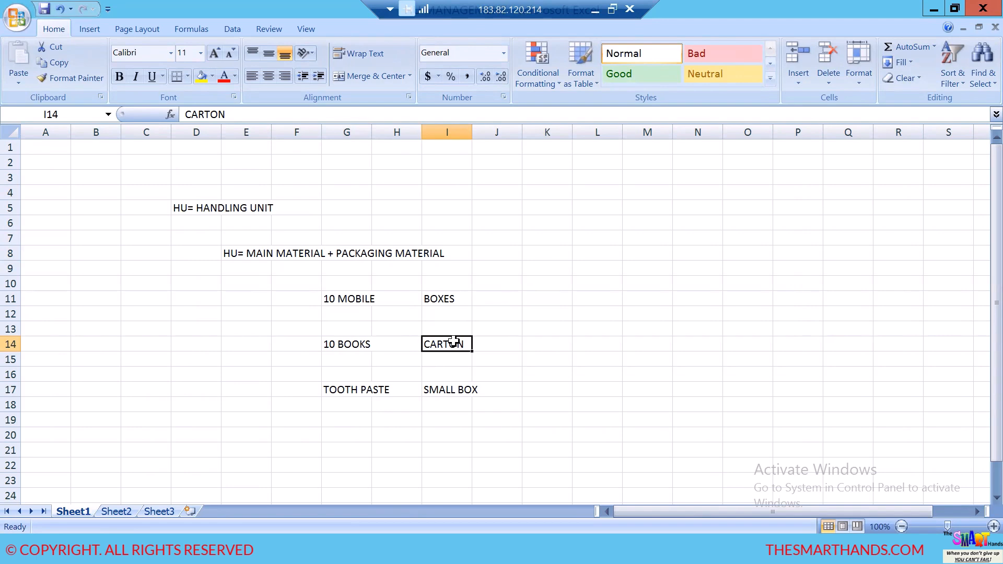
{"action": "left_click", "coordinate": [457, 392]}
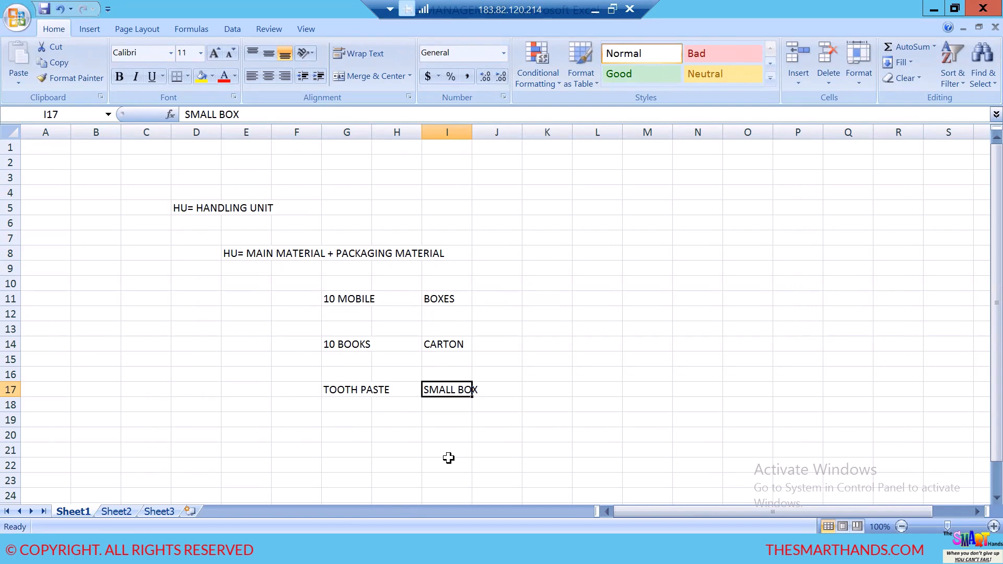
Step: List the handling unit kinds "HU", "EMPTY HU" and "NESTED HU" in cells L5, L6 and L7
{"action": "left_click", "coordinate": [598, 210]}
{"action": "type", "text": "NES"}
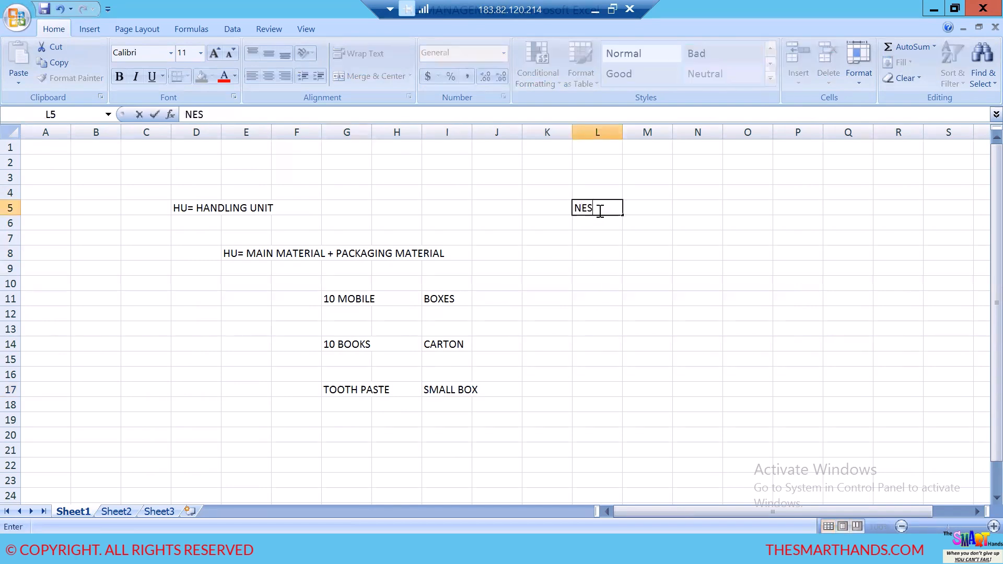
{"action": "key", "text": "BackSpace"}
{"action": "key", "text": "BackSpace"}
{"action": "key", "text": "BackSpace"}
{"action": "type", "text": "HU"}
{"action": "left_click", "coordinate": [604, 224]}
{"action": "type", "text": "E"}
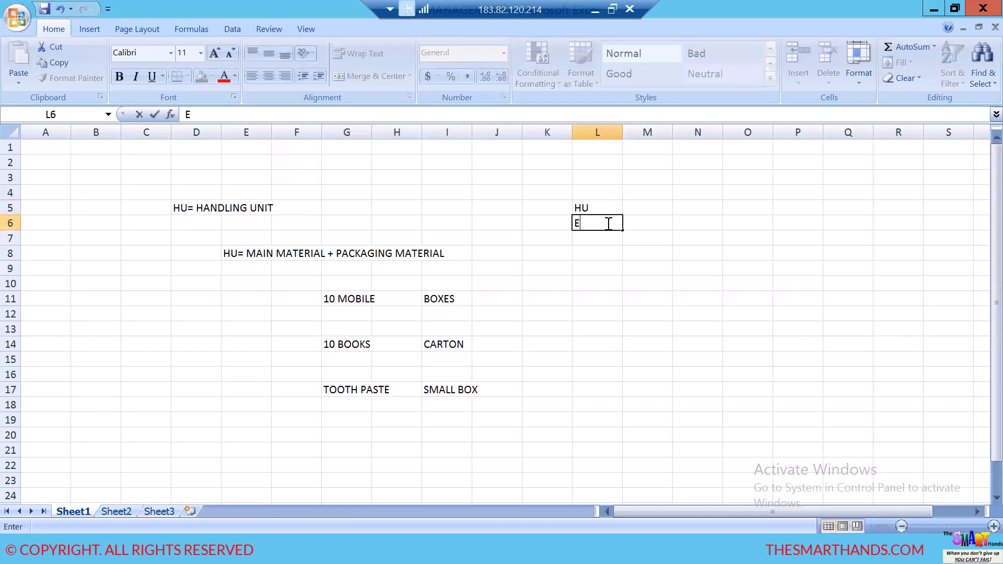
{"action": "type", "text": "MPTY HU"}
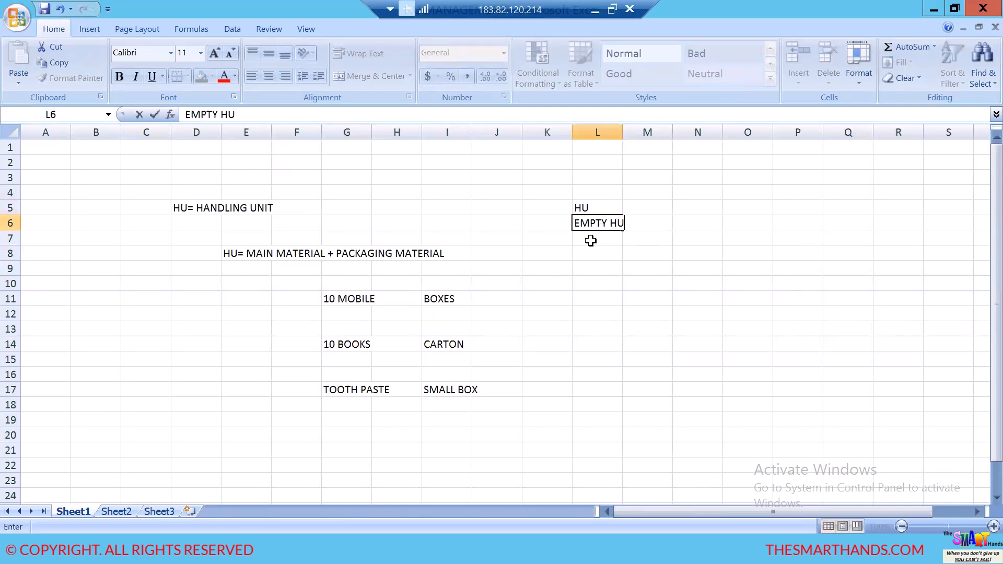
{"action": "left_click", "coordinate": [591, 239]}
{"action": "type", "text": "NEST"}
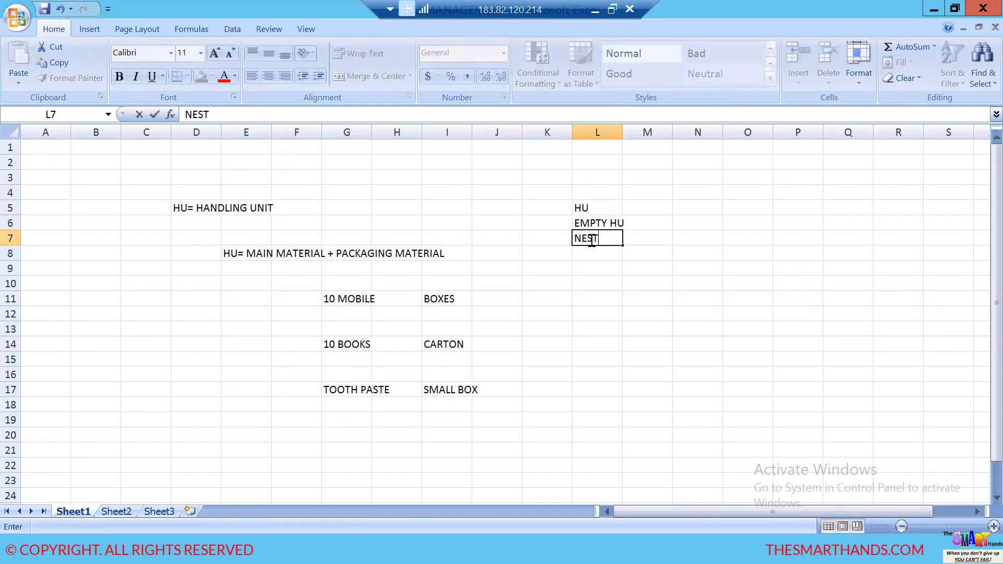
{"action": "type", "text": "ED HU"}
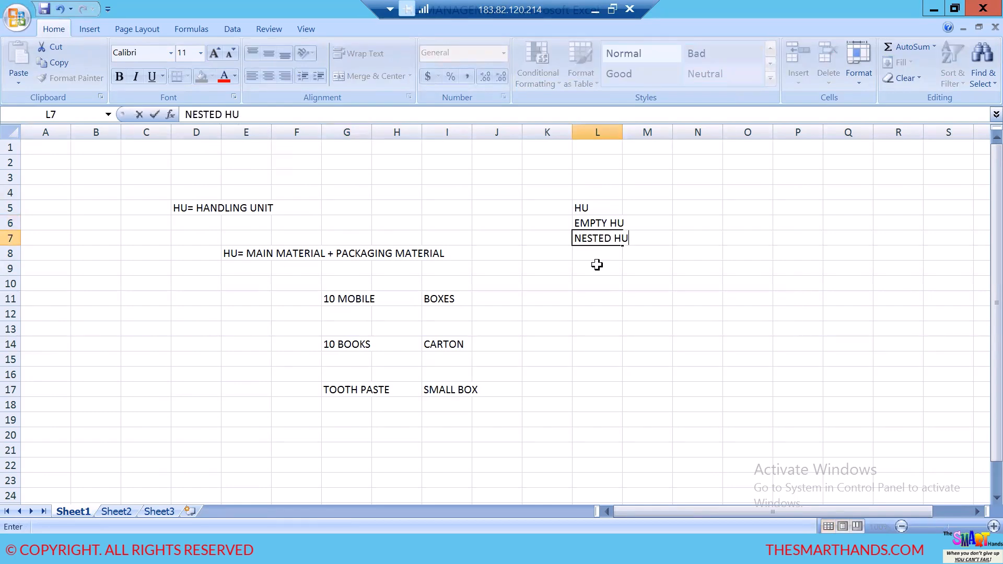
{"action": "left_click", "coordinate": [608, 309]}
{"action": "left_click", "coordinate": [608, 215]}
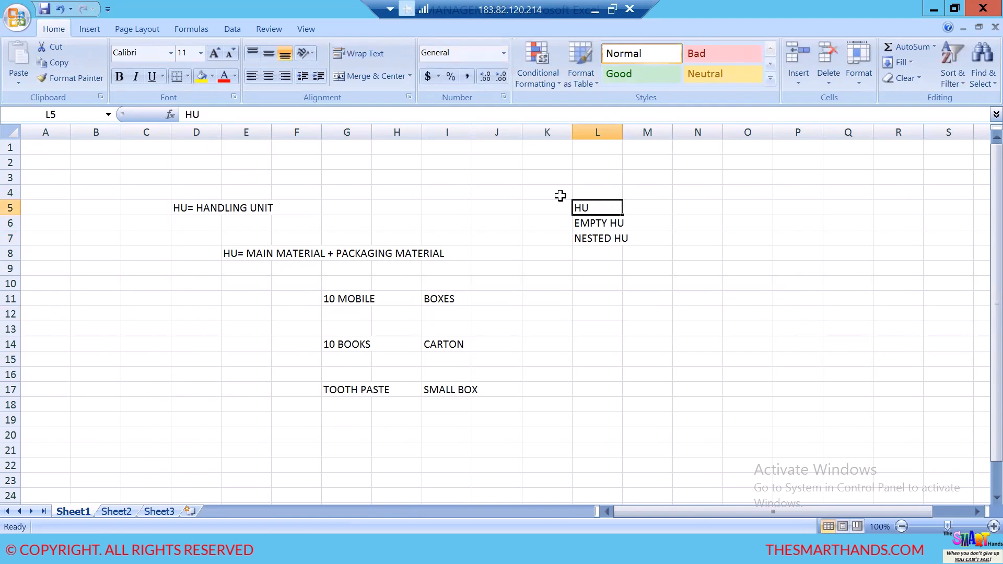
{"action": "left_click", "coordinate": [609, 220]}
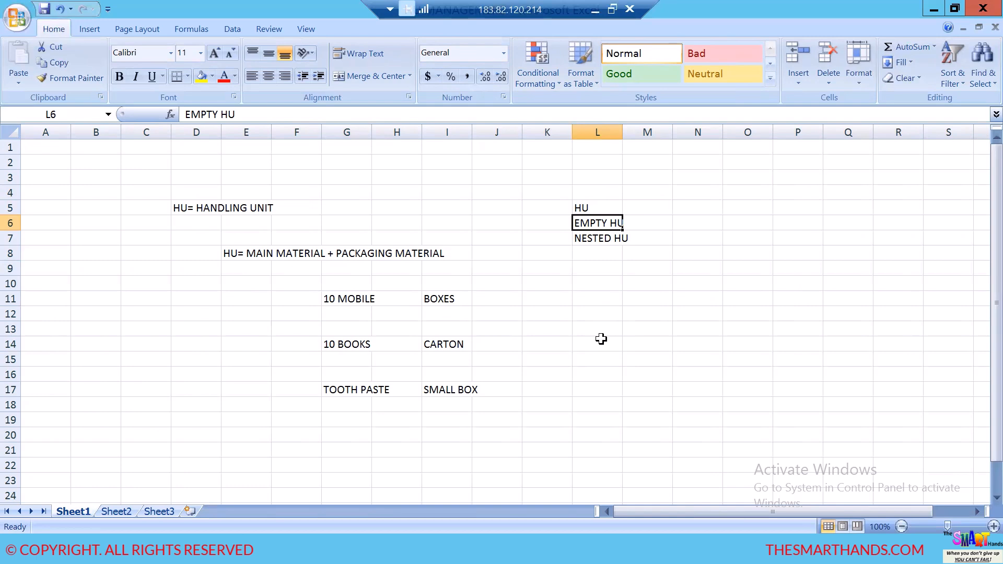
{"action": "left_click", "coordinate": [607, 240]}
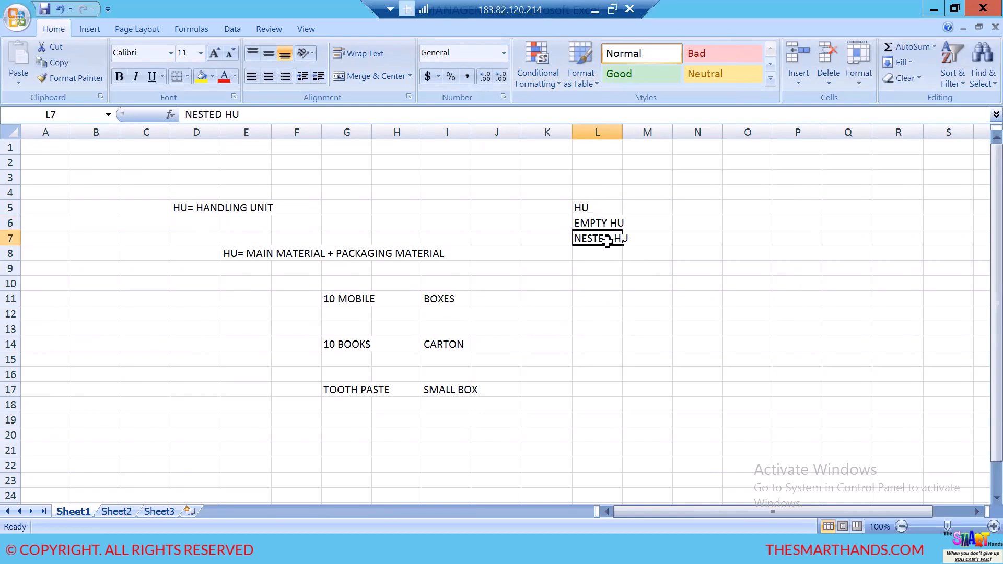
{"action": "left_click", "coordinate": [596, 333]}
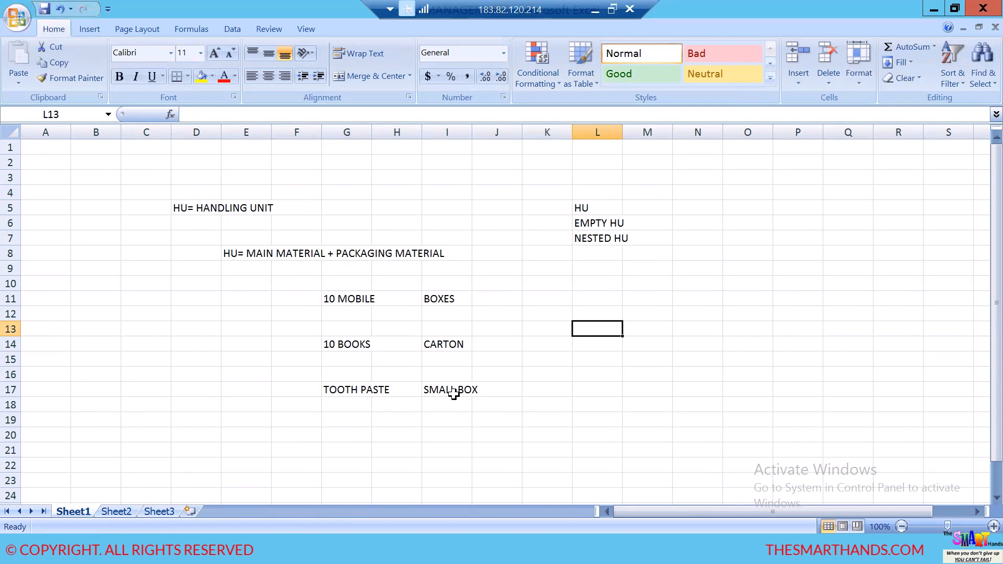
Step: Enter the nested packing example "25 SMALL BOXES PACKED IN BIG BOX" in cell J20
{"action": "left_click", "coordinate": [498, 442]}
{"action": "type", "text": "2"}
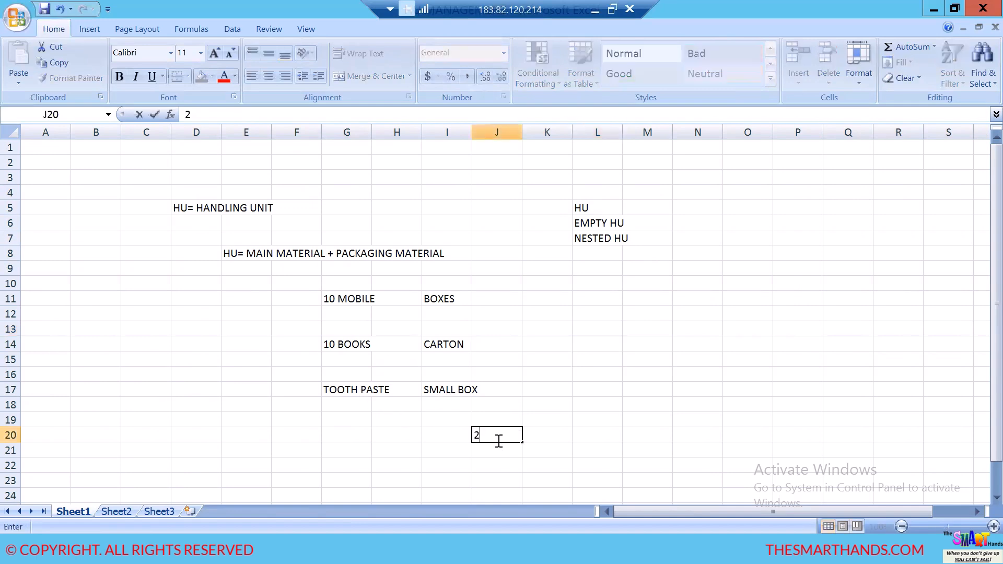
{"action": "type", "text": "5"}
{"action": "left_click", "coordinate": [590, 435]}
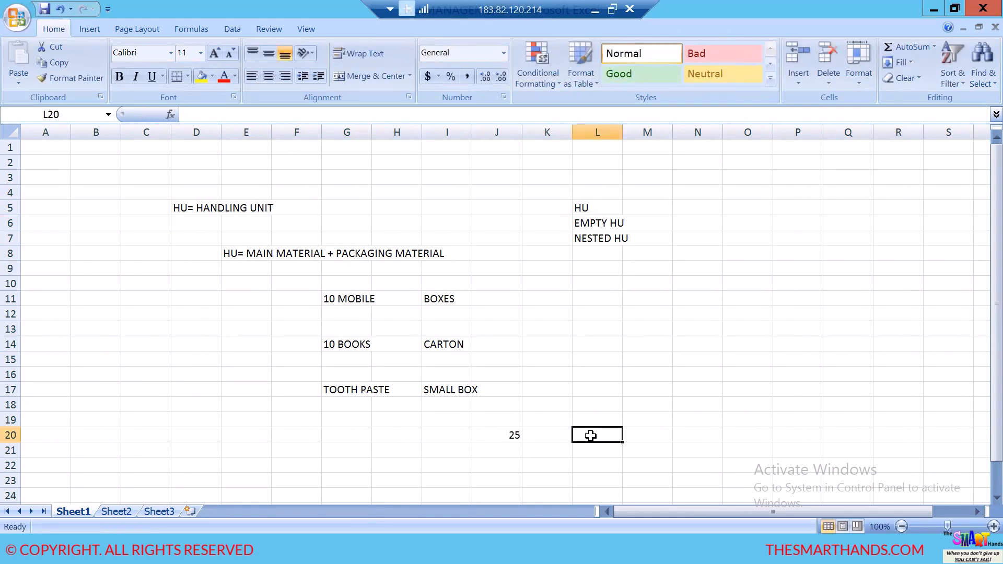
{"action": "left_click", "coordinate": [515, 438]}
{"action": "left_click", "coordinate": [219, 116]}
{"action": "type", "text": "SMALL  BP"}
{"action": "key", "text": "BackSpace"}
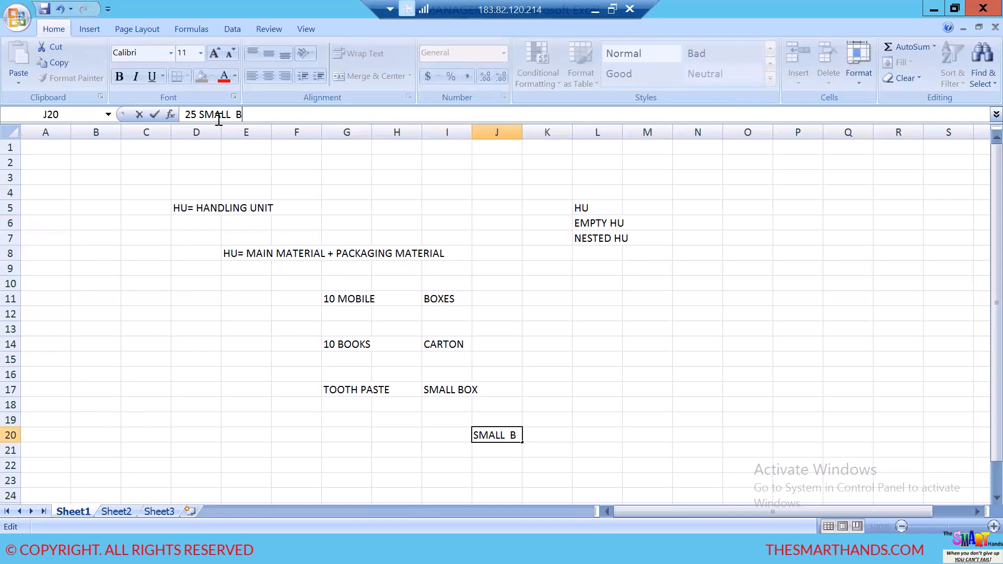
{"action": "type", "text": "OXES PACKED"}
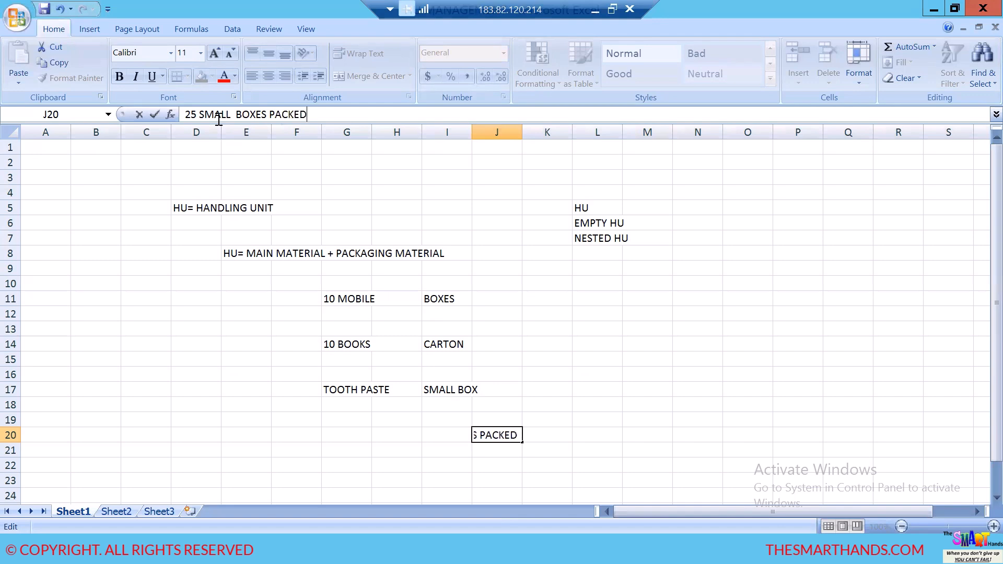
{"action": "type", "text": " IN BIG BOX"}
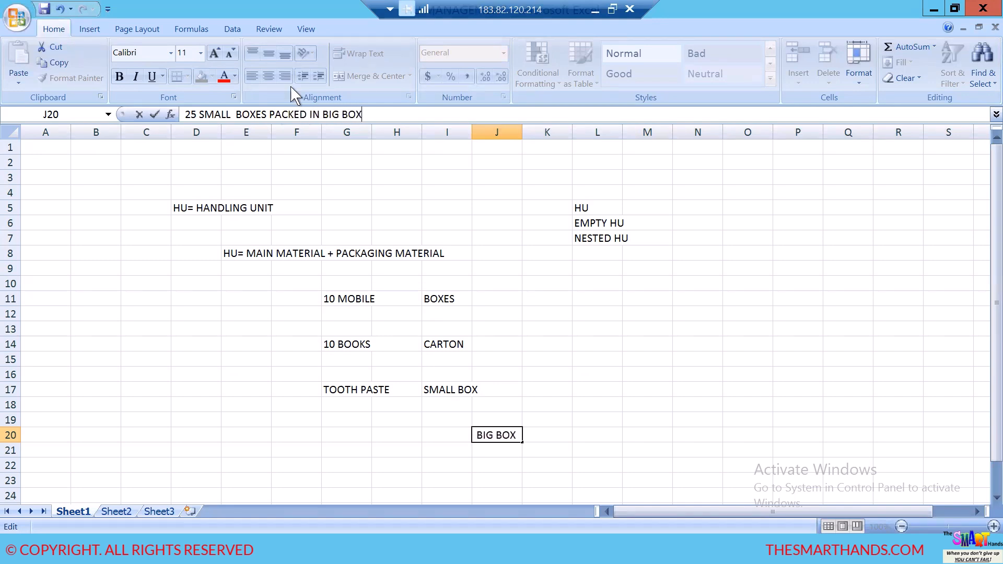
{"action": "left_click", "coordinate": [644, 393]}
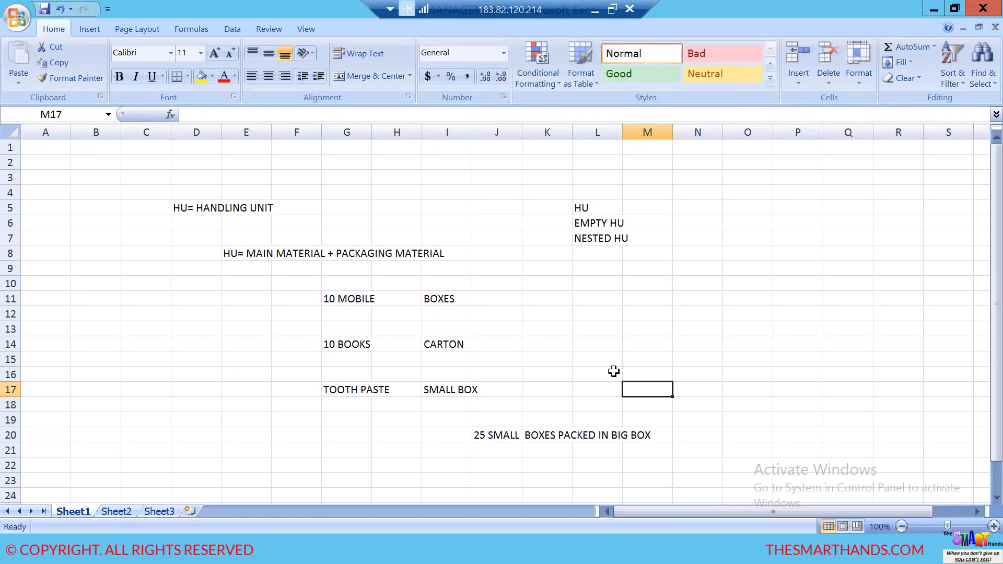
{"action": "left_click", "coordinate": [592, 239]}
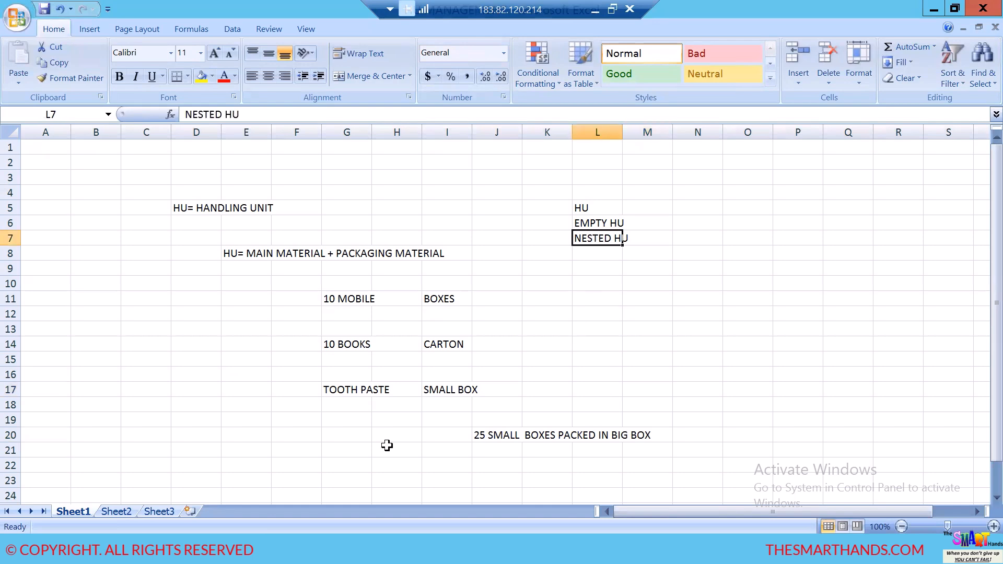
Step: Switch to a maximized Google Chrome window and search Google for "HANDLING UNIT IN WAREHOUSE"
{"action": "left_click", "coordinate": [175, 550]}
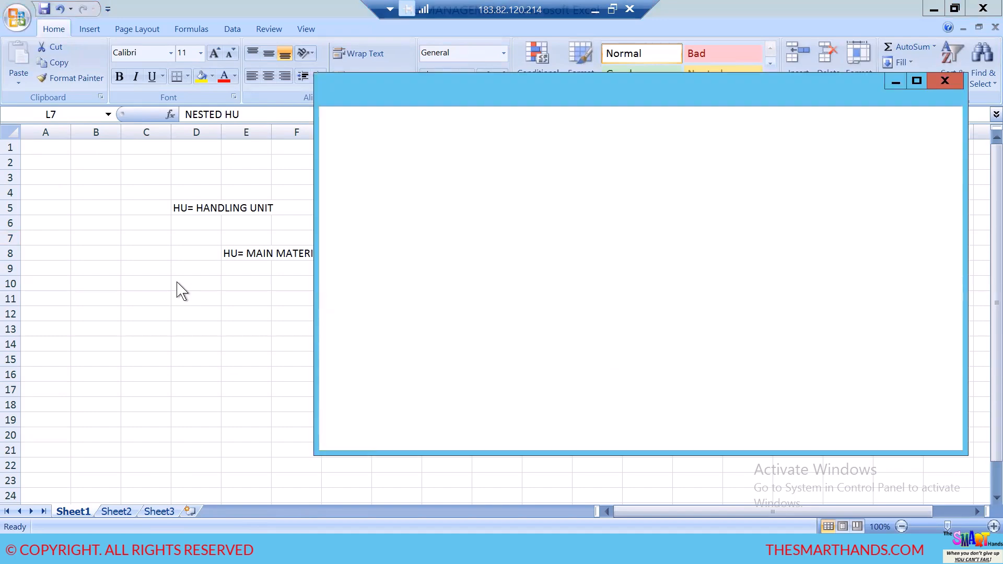
{"action": "left_click", "coordinate": [916, 82]}
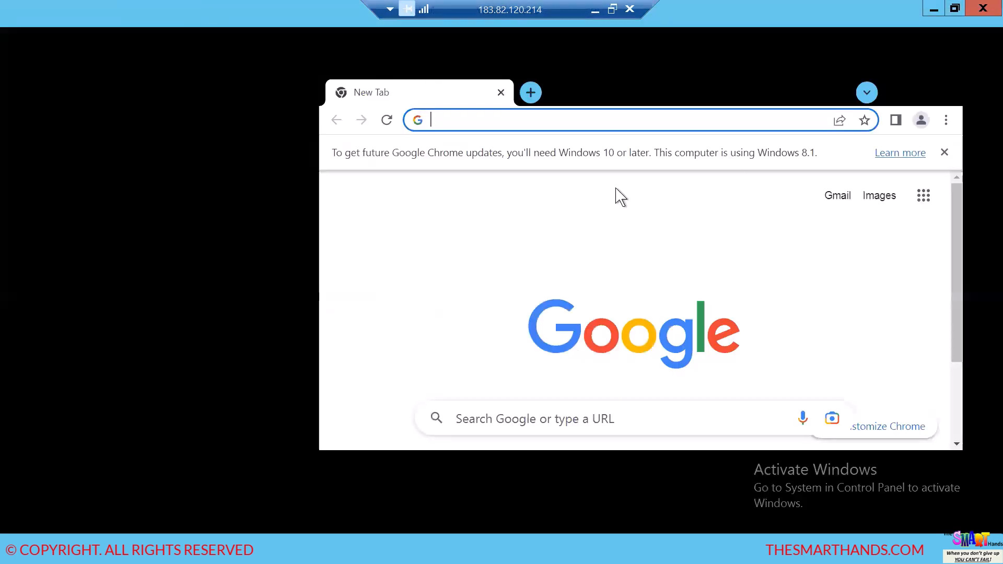
{"action": "left_click", "coordinate": [408, 341]}
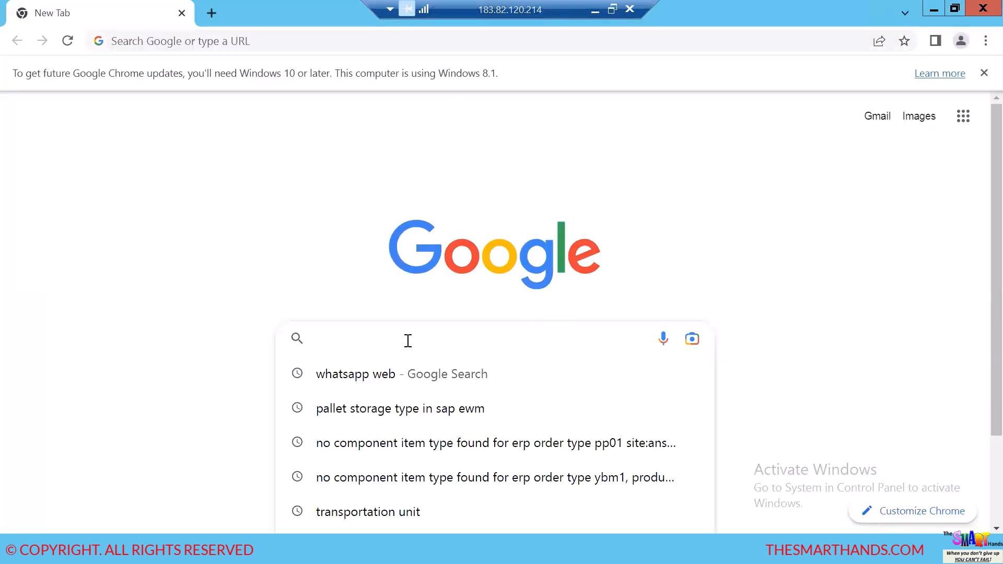
{"action": "type", "text": "H"}
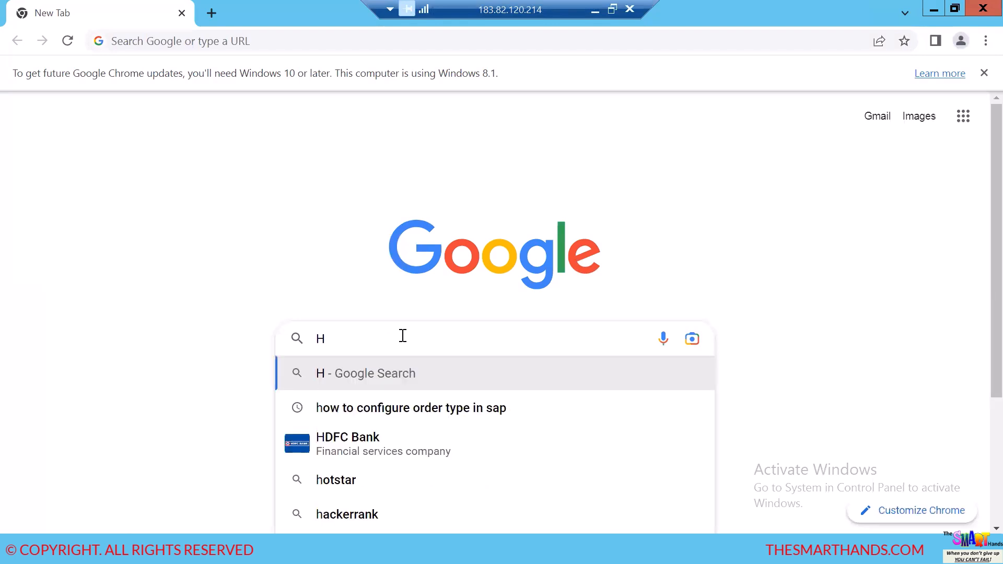
{"action": "type", "text": "ANDLING "}
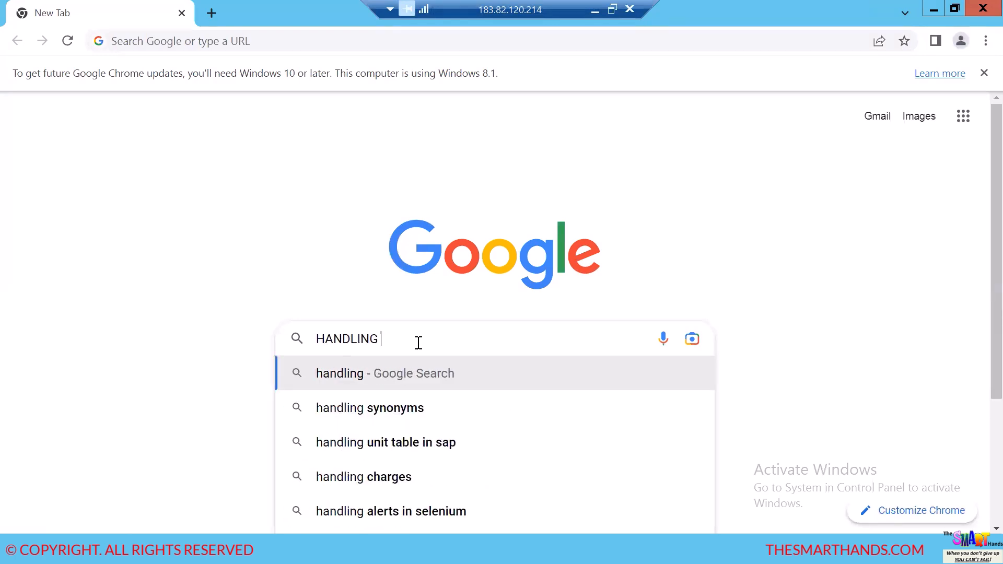
{"action": "type", "text": "UNITS"}
{"action": "key", "text": "BackSpace"}
{"action": "type", "text": "IN"}
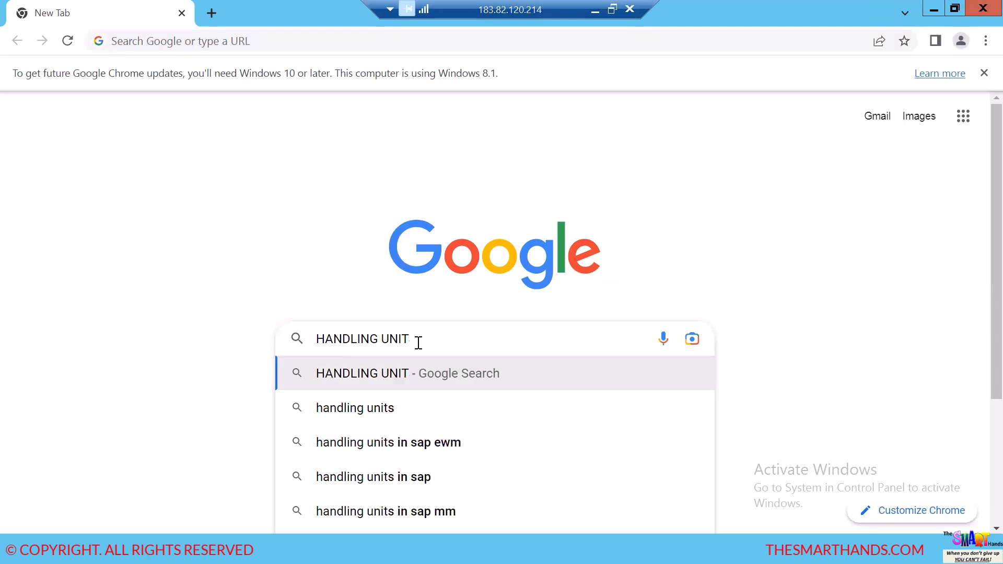
{"action": "type", "text": " WAREHOUSE"}
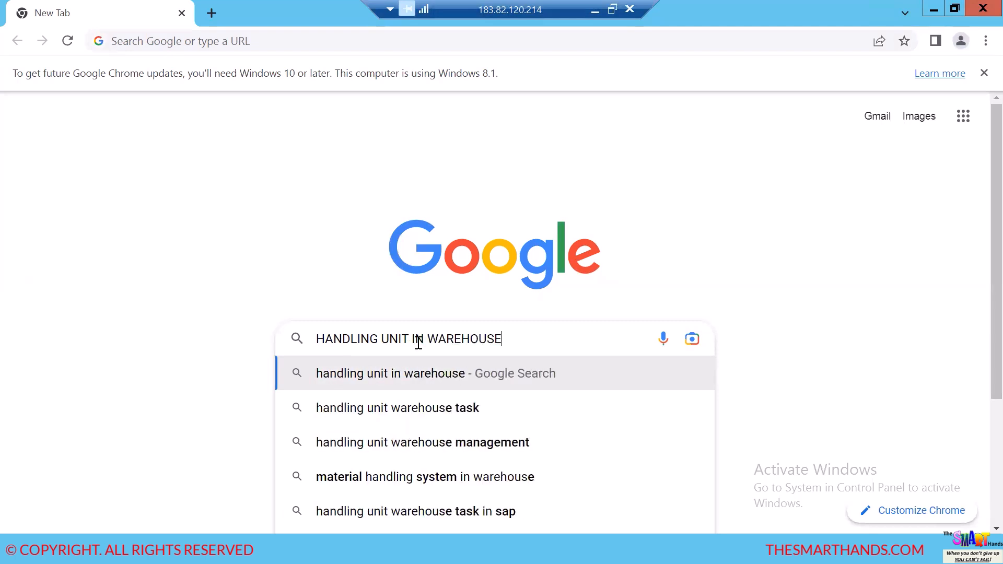
{"action": "key", "text": "Return"}
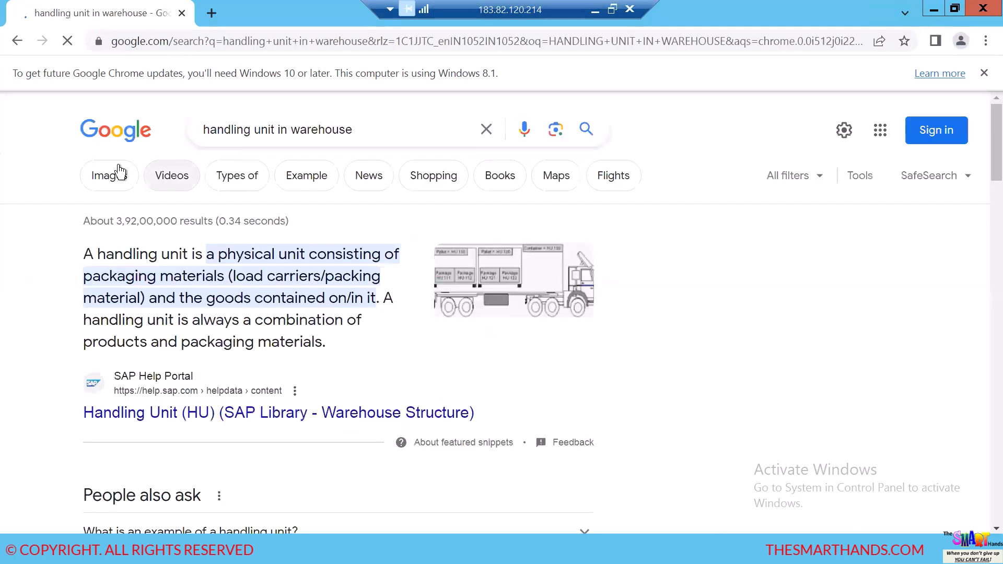
Step: Show the image results for the handling unit search and browse the packaging and pallet illustrations
{"action": "left_click", "coordinate": [100, 178]}
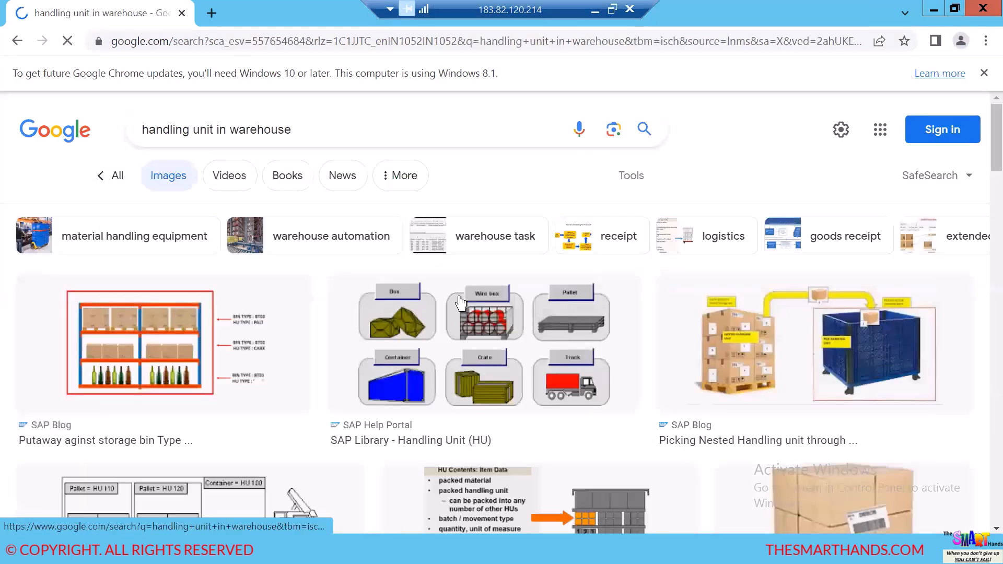
{"action": "scroll", "coordinate": [481, 290], "scroll_direction": "down", "scroll_amount": 3}
{"action": "scroll", "coordinate": [538, 324], "scroll_direction": "down", "scroll_amount": 3}
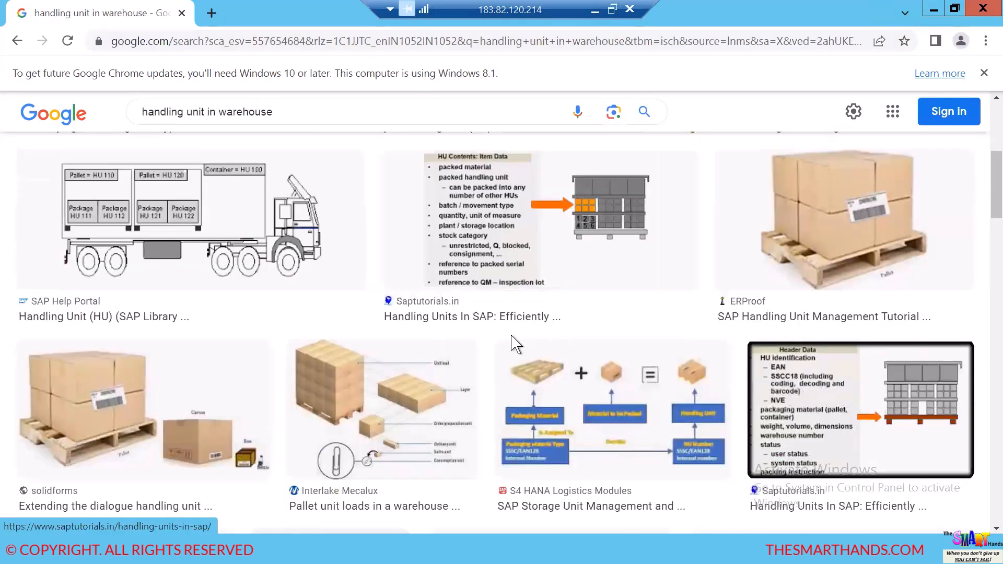
Step: Browse the image results for illustrations of handling units, pallets, packing processes and simple versus nested handling units
{"action": "scroll", "coordinate": [517, 345], "scroll_direction": "down", "scroll_amount": 3}
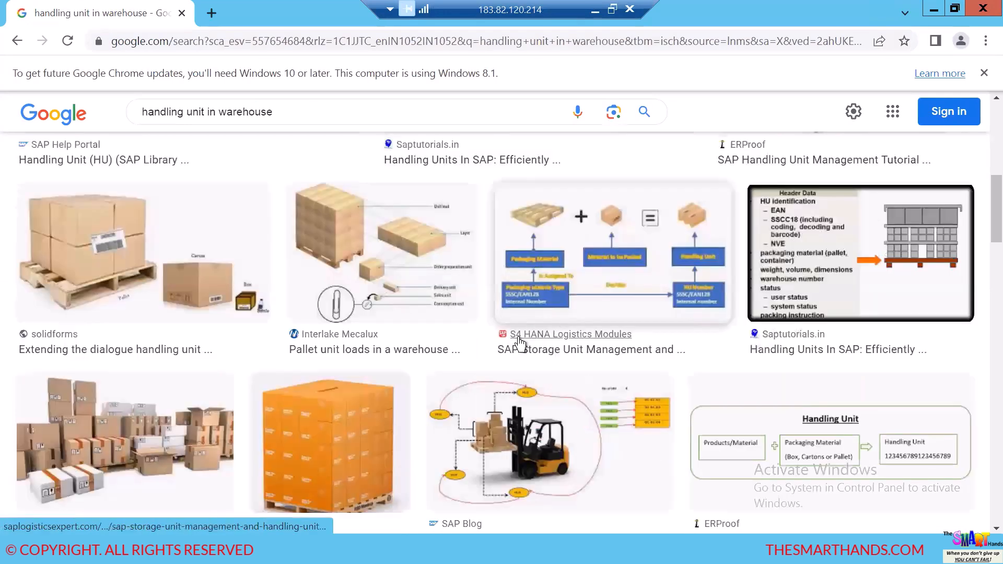
{"action": "scroll", "coordinate": [473, 366], "scroll_direction": "down", "scroll_amount": 3}
{"action": "scroll", "coordinate": [448, 365], "scroll_direction": "down", "scroll_amount": 2}
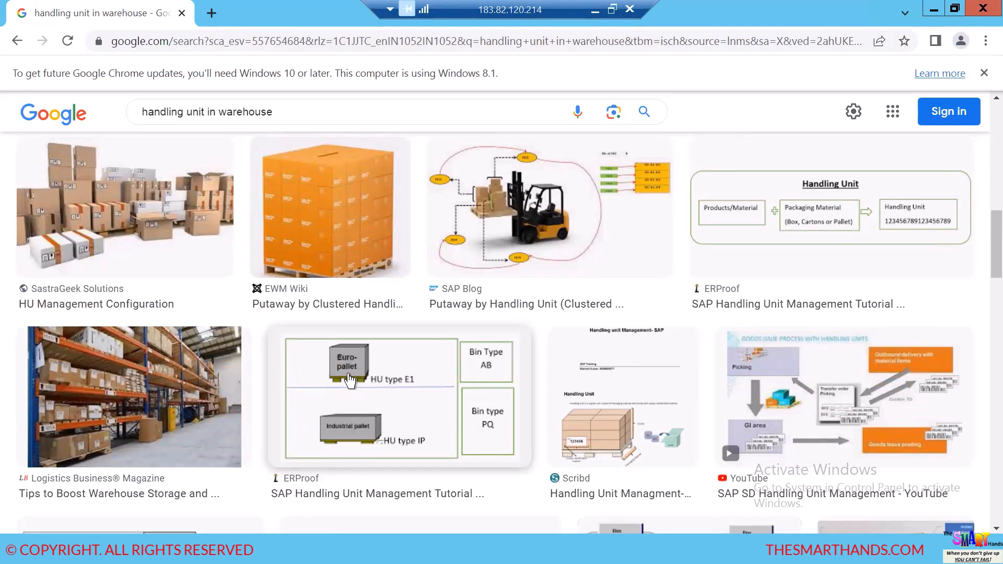
{"action": "scroll", "coordinate": [496, 382], "scroll_direction": "down", "scroll_amount": 3}
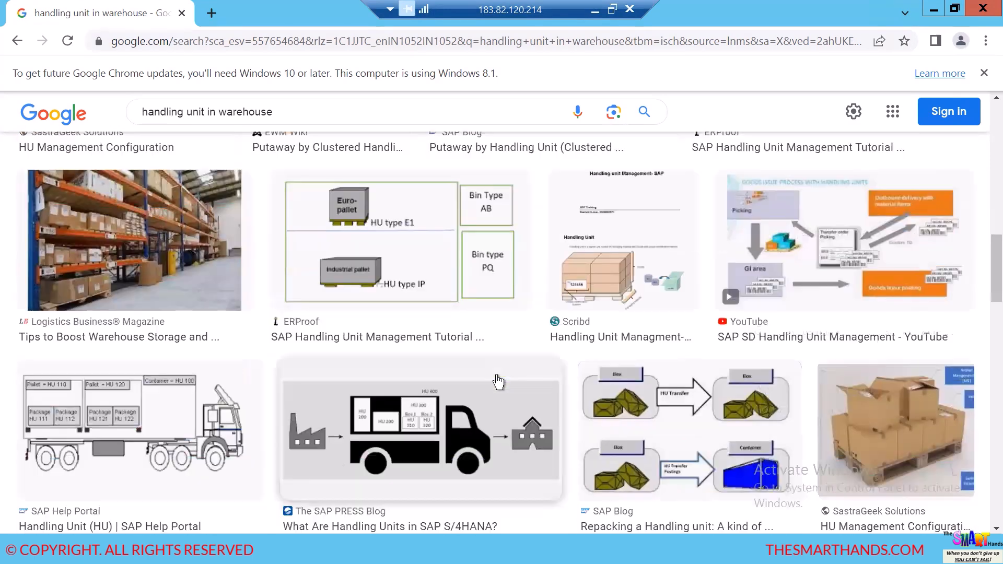
{"action": "scroll", "coordinate": [750, 392], "scroll_direction": "down", "scroll_amount": 4}
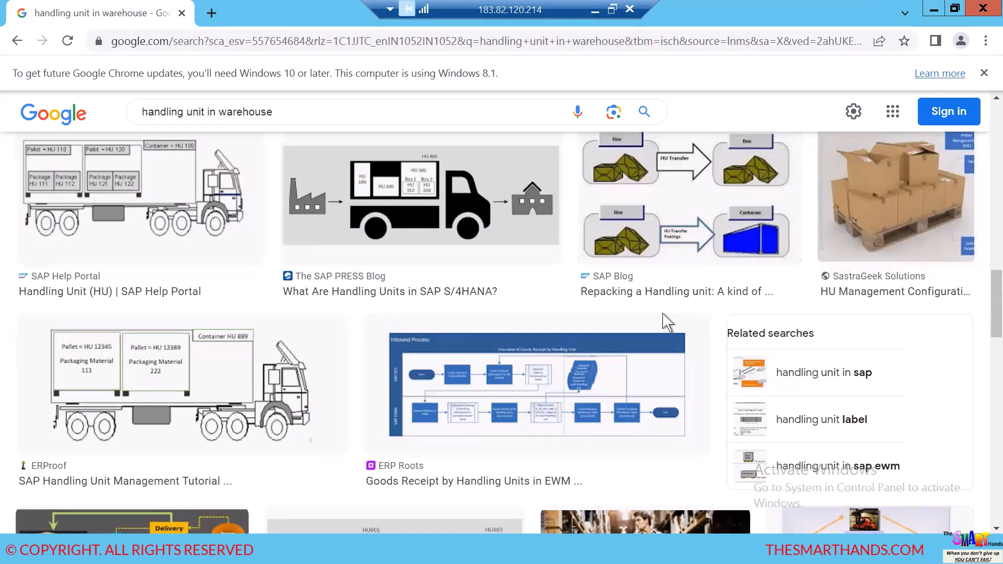
{"action": "scroll", "coordinate": [474, 352], "scroll_direction": "up", "scroll_amount": 8}
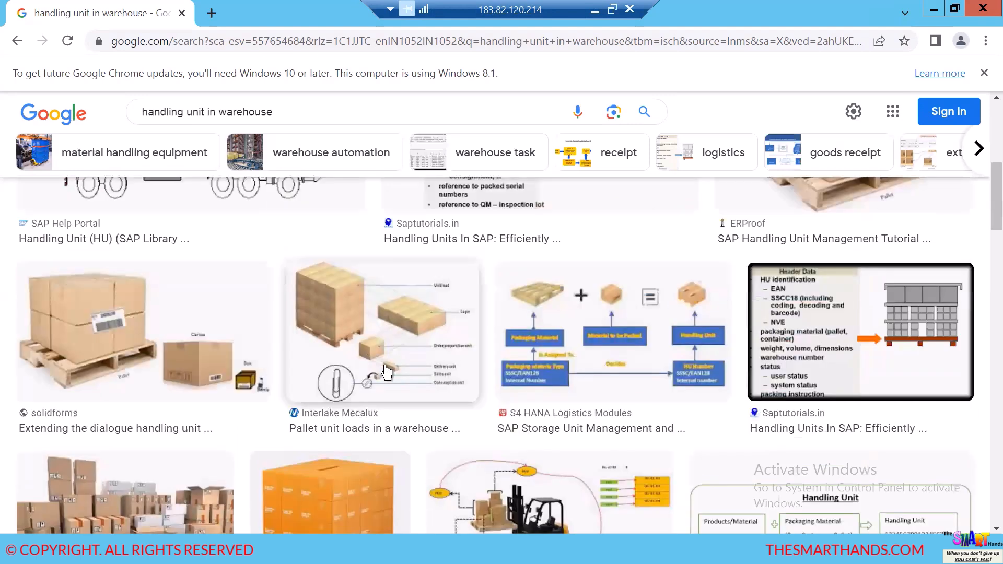
{"action": "scroll", "coordinate": [262, 413], "scroll_direction": "down", "scroll_amount": 3}
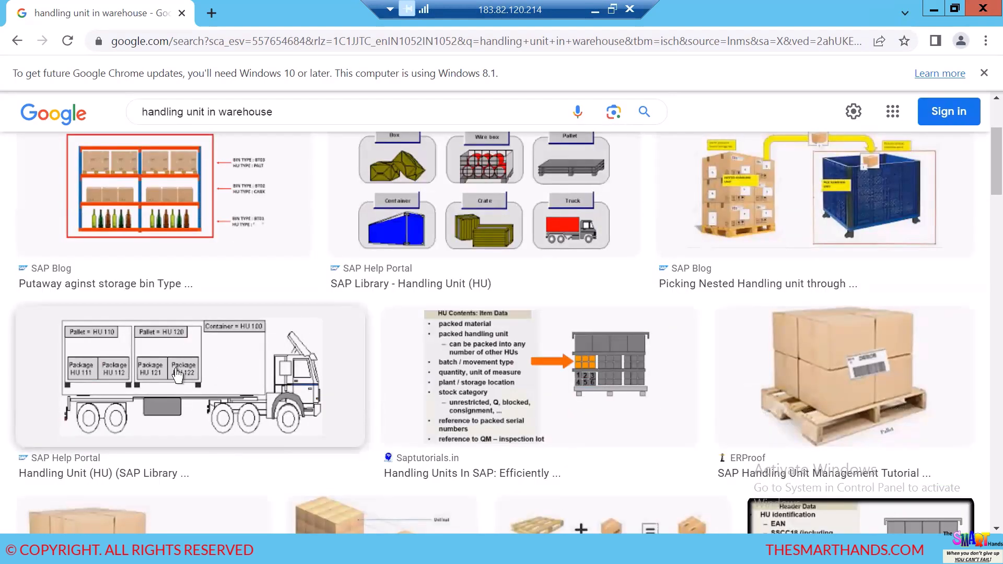
{"action": "scroll", "coordinate": [252, 376], "scroll_direction": "down", "scroll_amount": 10}
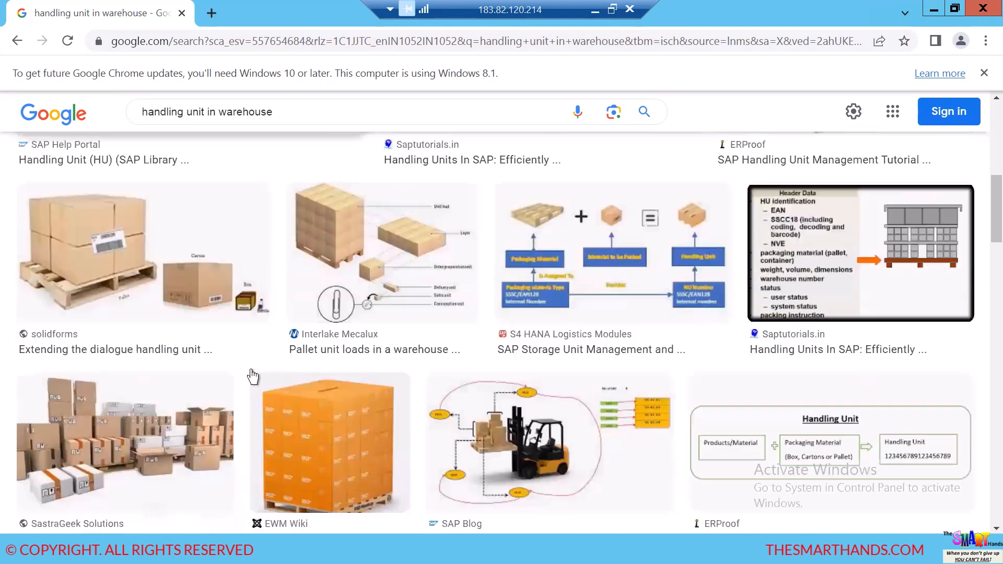
{"action": "scroll", "coordinate": [253, 376], "scroll_direction": "down", "scroll_amount": 10}
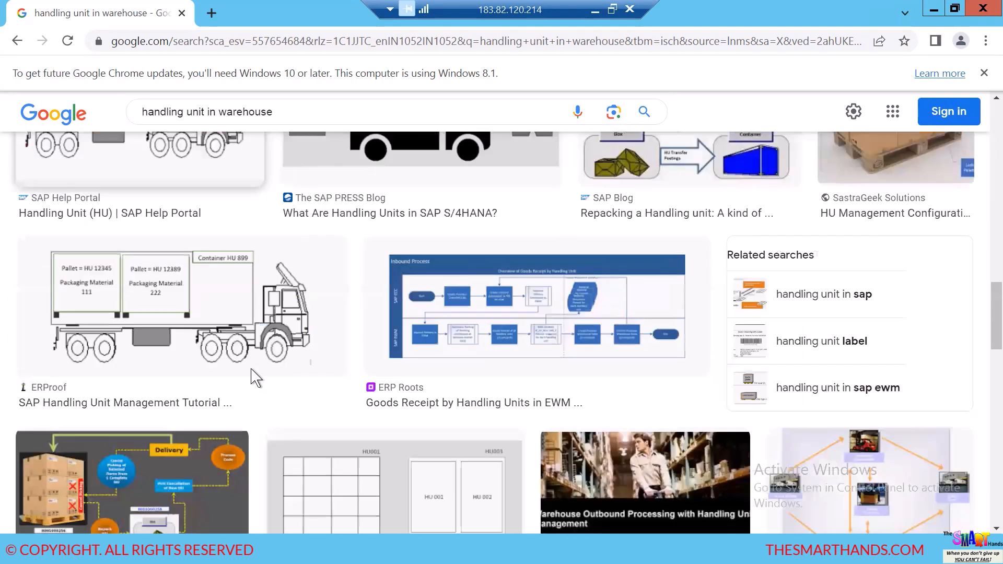
{"action": "scroll", "coordinate": [253, 377], "scroll_direction": "down", "scroll_amount": 3}
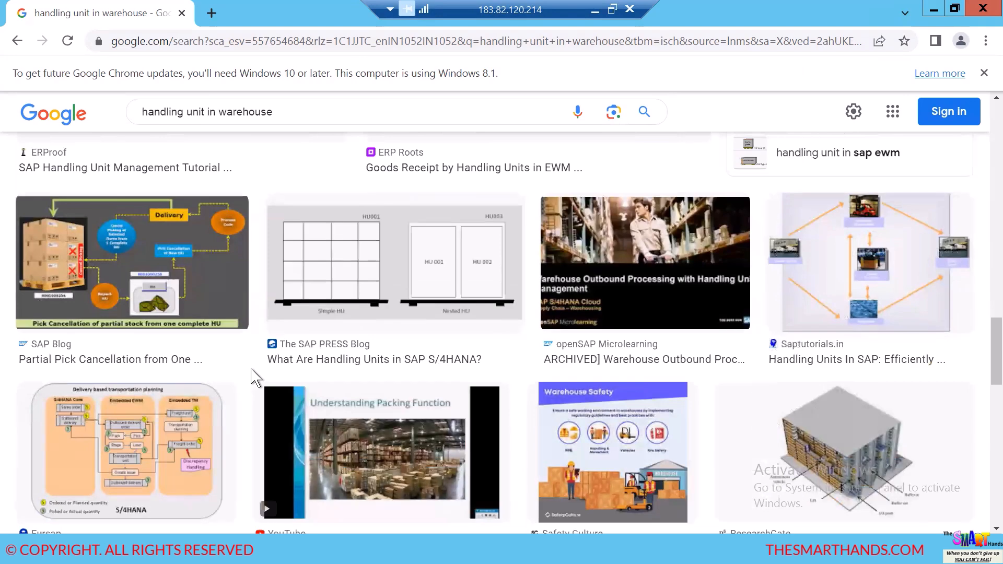
{"action": "scroll", "coordinate": [253, 376], "scroll_direction": "down", "scroll_amount": 3}
{"action": "scroll", "coordinate": [253, 376], "scroll_direction": "down", "scroll_amount": 3}
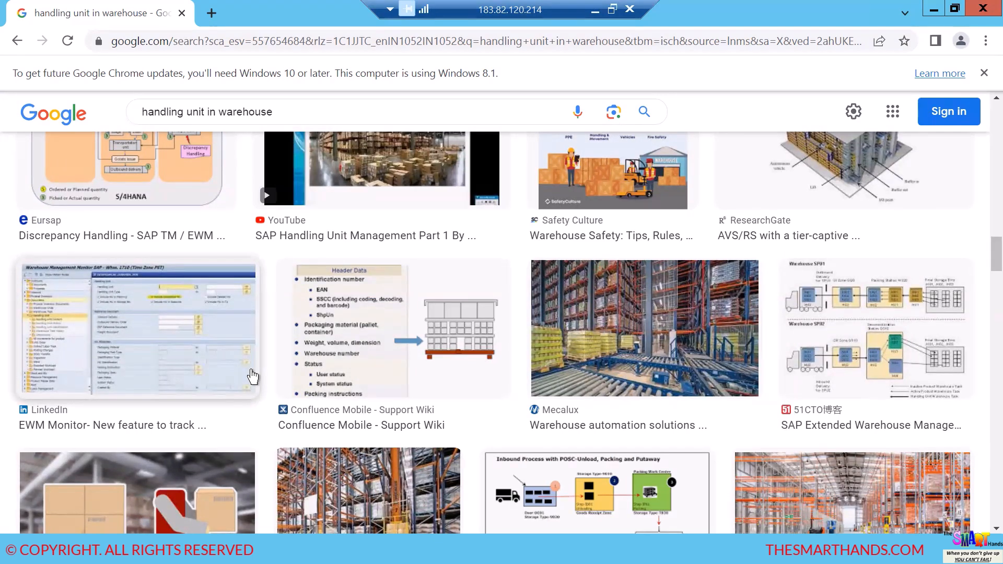
{"action": "scroll", "coordinate": [252, 377], "scroll_direction": "down", "scroll_amount": 5}
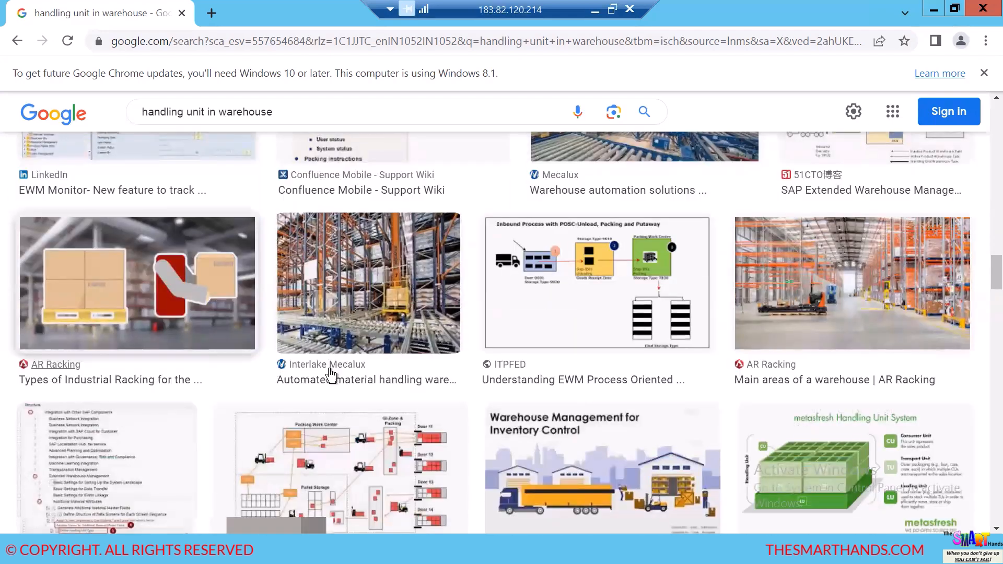
{"action": "scroll", "coordinate": [651, 401], "scroll_direction": "down", "scroll_amount": 4}
{"action": "scroll", "coordinate": [679, 406], "scroll_direction": "down", "scroll_amount": 6}
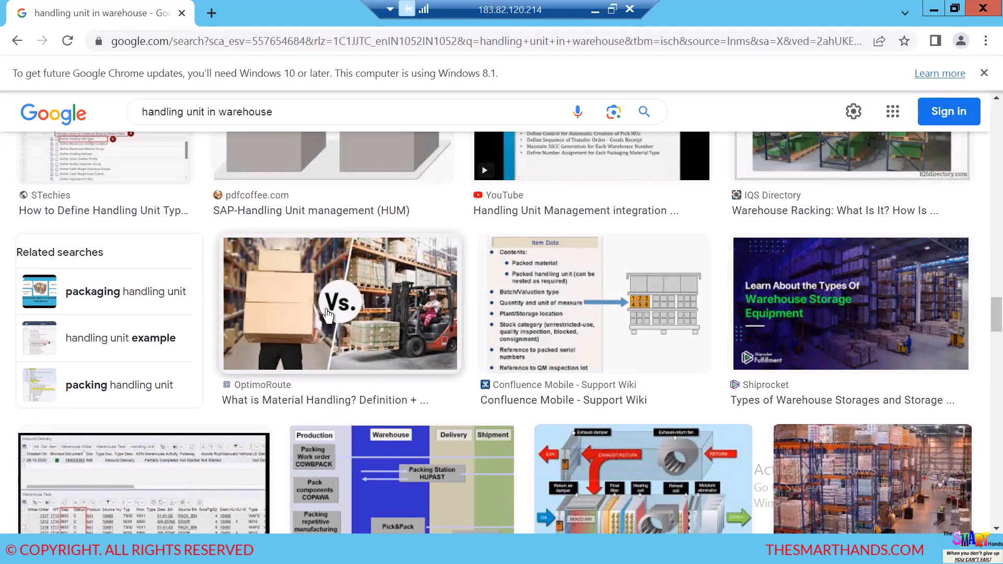
{"action": "scroll", "coordinate": [330, 313], "scroll_direction": "up", "scroll_amount": 4}
{"action": "scroll", "coordinate": [329, 313], "scroll_direction": "up", "scroll_amount": 5}
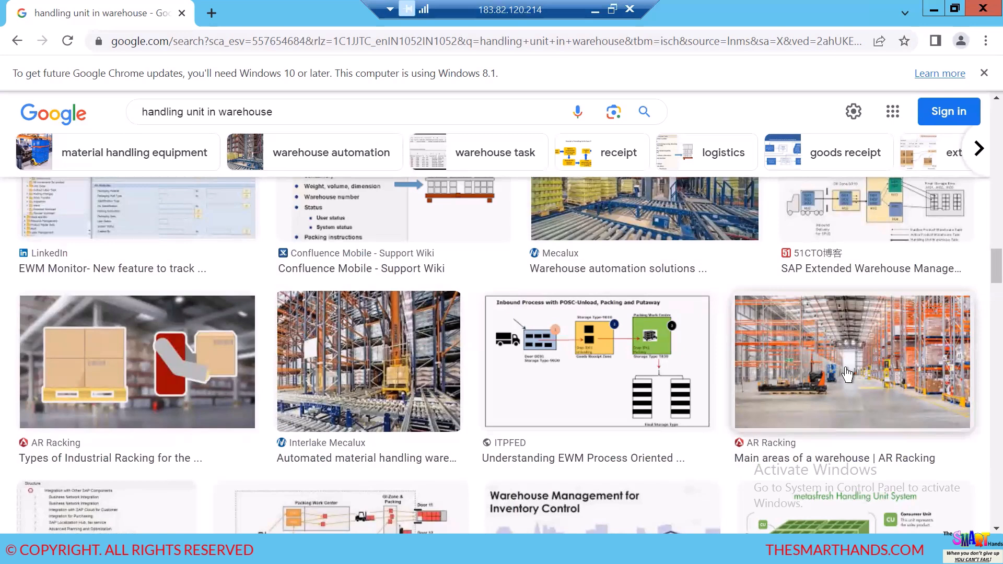
Step: Open the HU MANAGEMENT text document from the BATCH-110 desktop folder in a maximized Notepad window
{"action": "key", "text": "super+d"}
{"action": "left_click", "coordinate": [560, 281]}
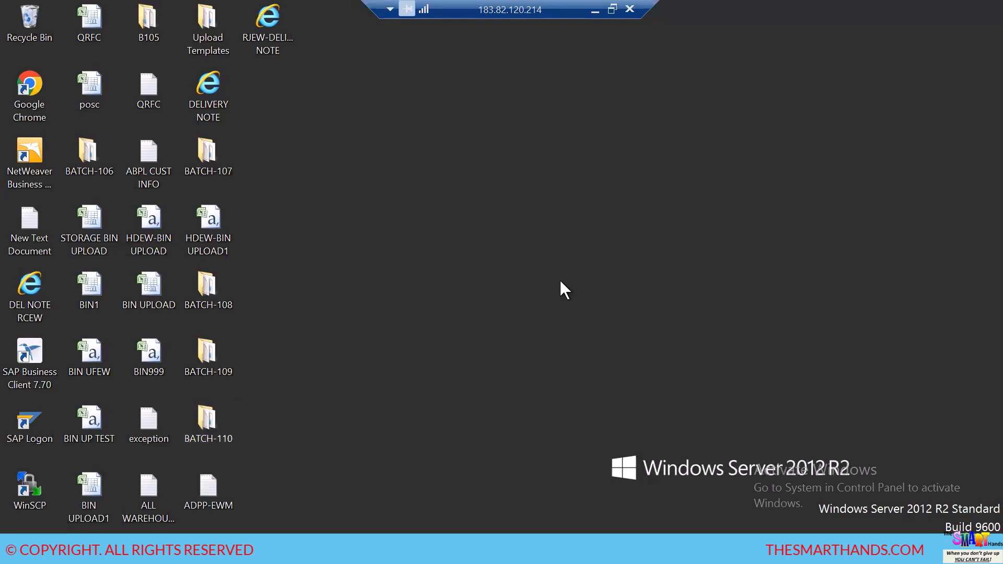
{"action": "double_click", "coordinate": [219, 426]}
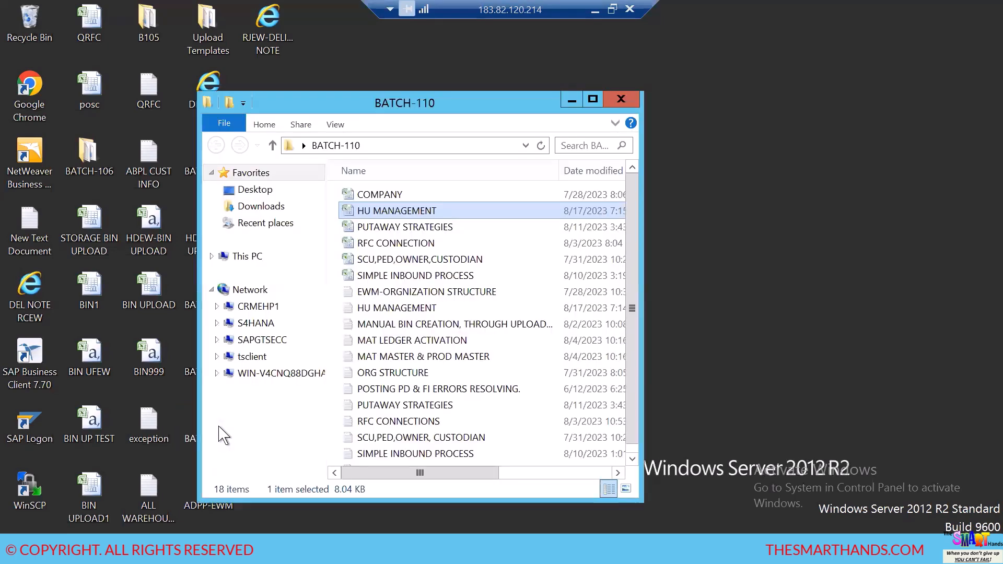
{"action": "left_click", "coordinate": [593, 100]}
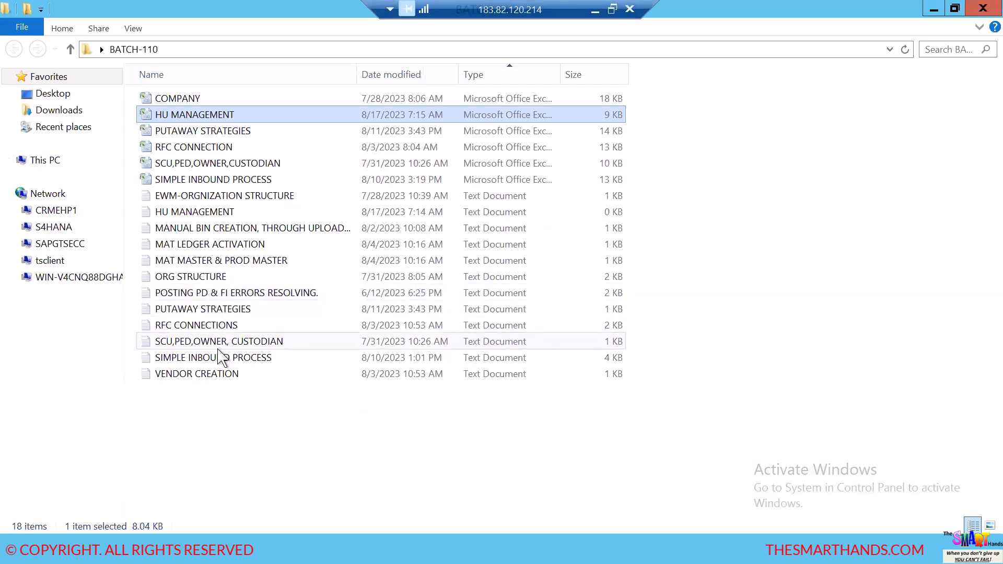
{"action": "left_click", "coordinate": [232, 214]}
{"action": "double_click", "coordinate": [231, 214]}
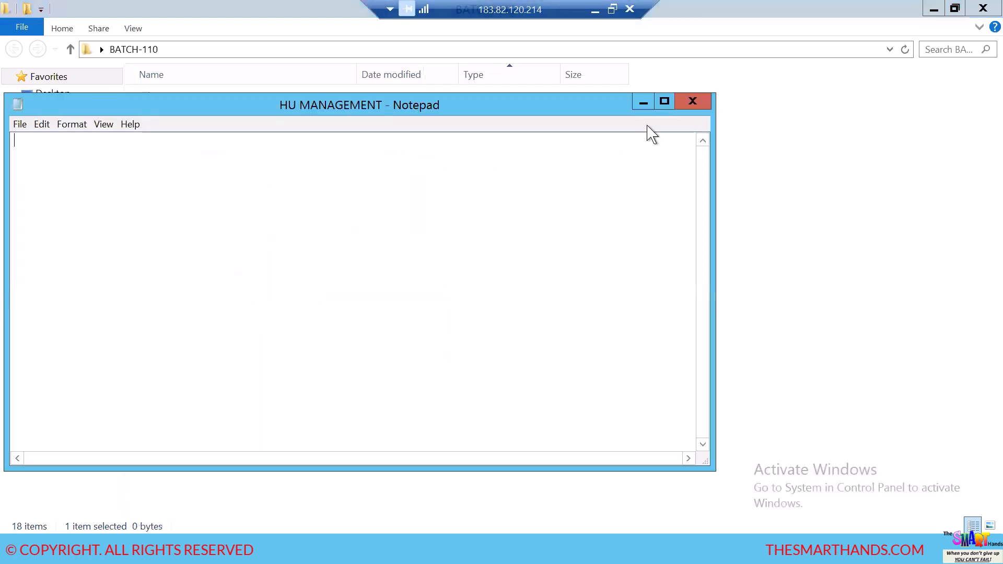
{"action": "left_click", "coordinate": [663, 101]}
Step: Write the headings "HU MANAGEMENT" and "S4 SIDE:" below a few blank lines, separated by an empty line
{"action": "key", "text": "Return"}
{"action": "key", "text": "Return"}
{"action": "key", "text": "Return"}
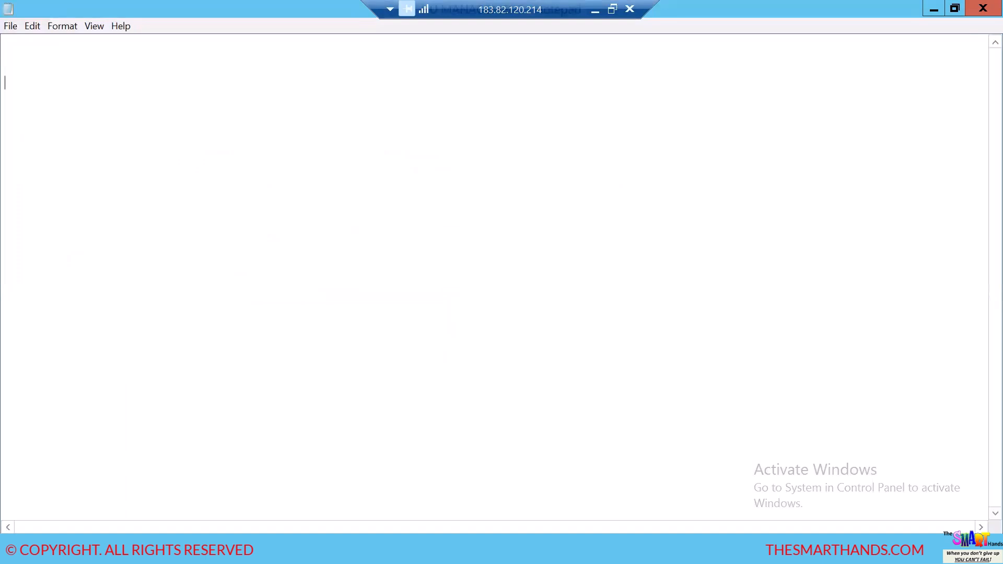
{"action": "type", "text": "HU MNAG"}
{"action": "key", "text": "BackSpace"}
{"action": "key", "text": "BackSpace"}
{"action": "key", "text": "BackSpace"}
{"action": "type", "text": "ANAGEMENT"}
{"action": "key", "text": "Return"}
{"action": "key", "text": "Return"}
{"action": "type", "text": "S4 SIDE"}
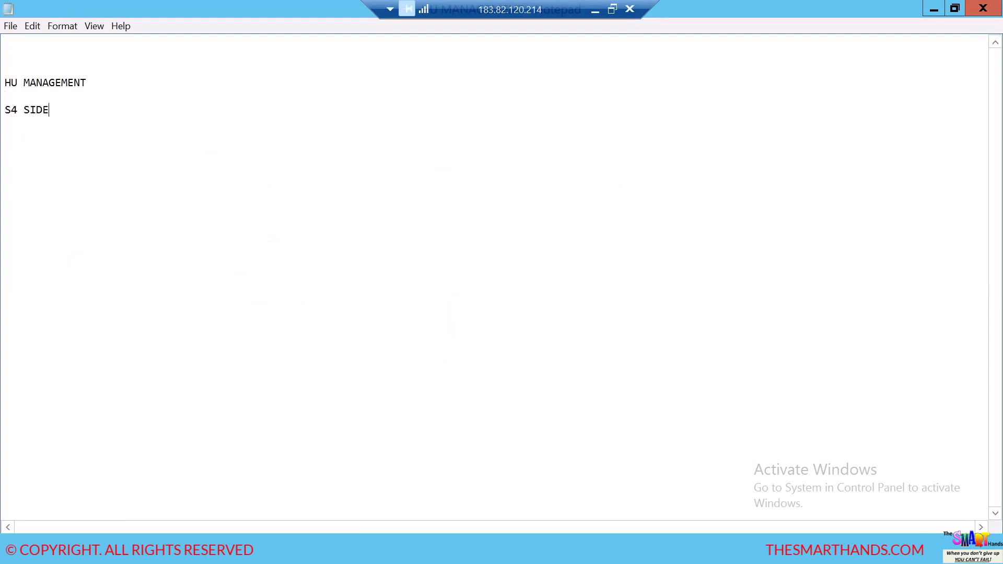
{"action": "type", "text": ":"}
Step: Add the first configuration item "1) DEFINE PACKAGING MAT TYPES:" below the S4 SIDE heading
{"action": "key", "text": "Return"}
{"action": "key", "text": "Return"}
{"action": "type", "text": "1)"}
{"action": "type", "text": "DEFINE PACKAGIN"}
{"action": "key", "text": "BackSpace"}
{"action": "type", "text": "NG MAT TYPES:"}
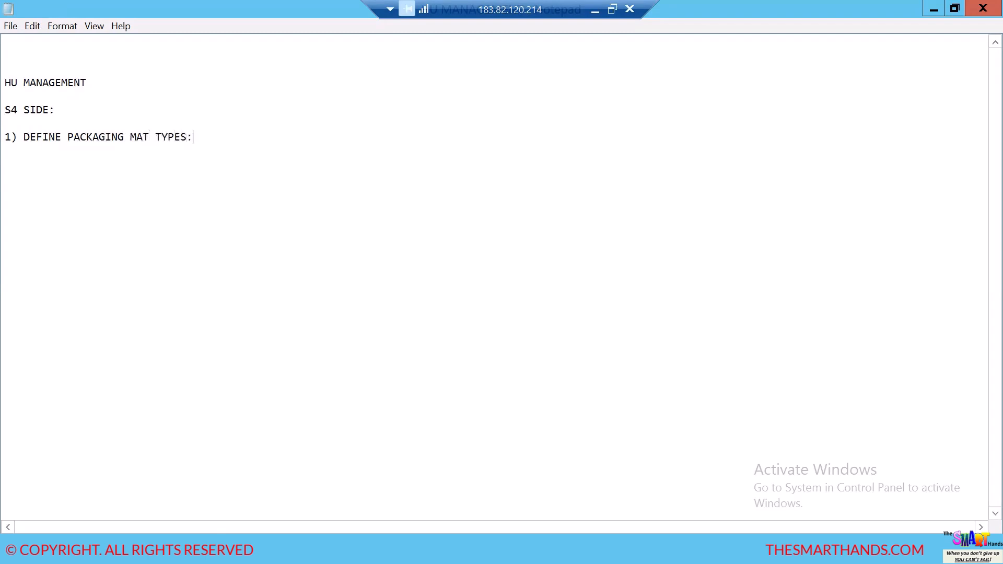
Step: Switch to SAP, leave the warehouse monitor, run transaction SPRO and display the SAP Reference IMG
{"action": "key", "text": "alt+Tab"}
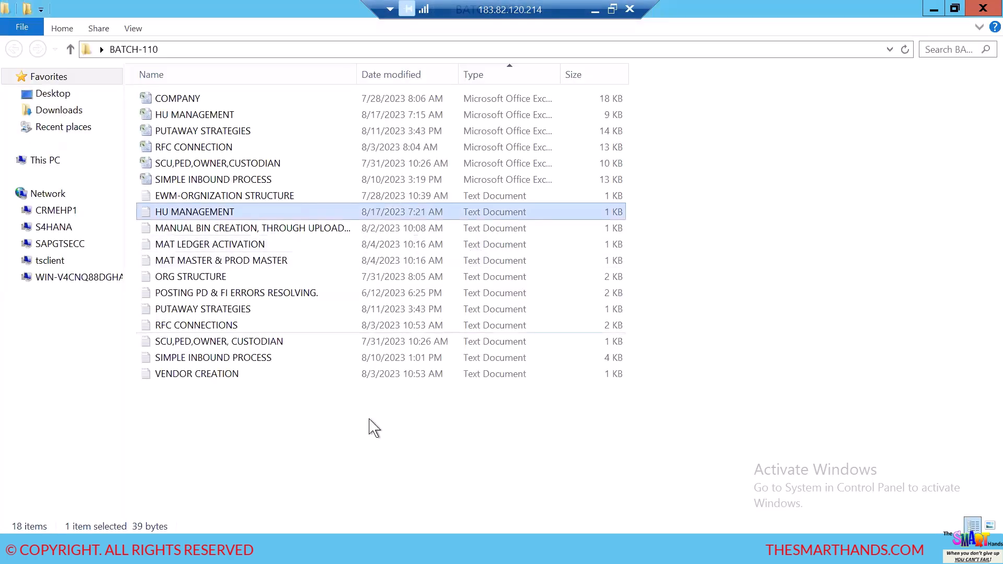
{"action": "left_click", "coordinate": [313, 450]}
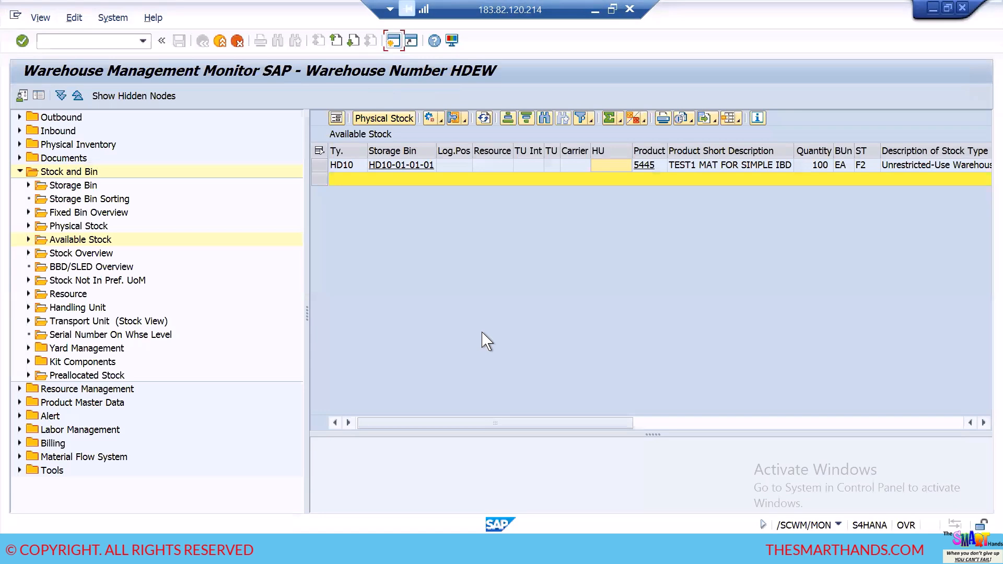
{"action": "key", "text": "F3"}
{"action": "type", "text": "S"}
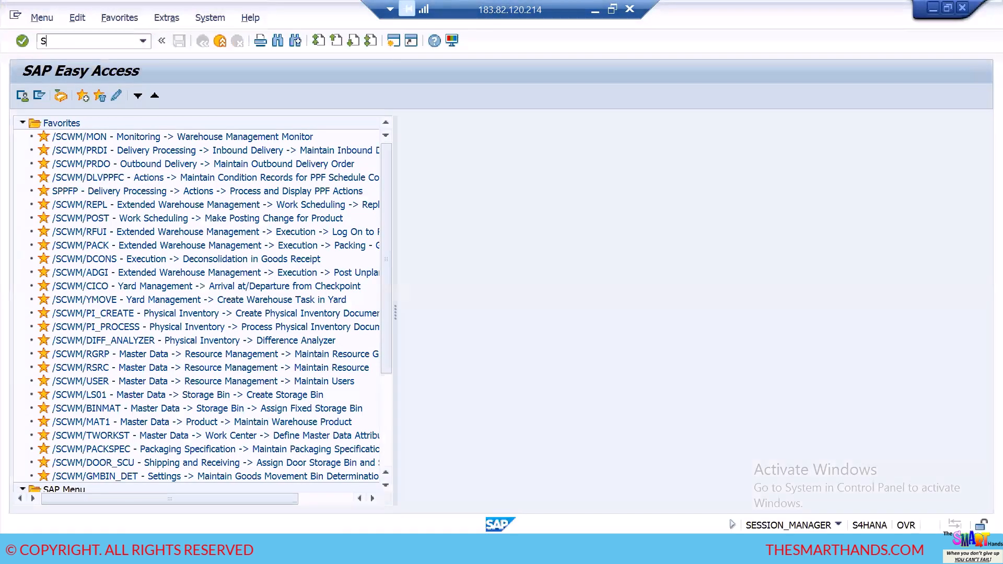
{"action": "type", "text": "PRO"}
{"action": "key", "text": "Return"}
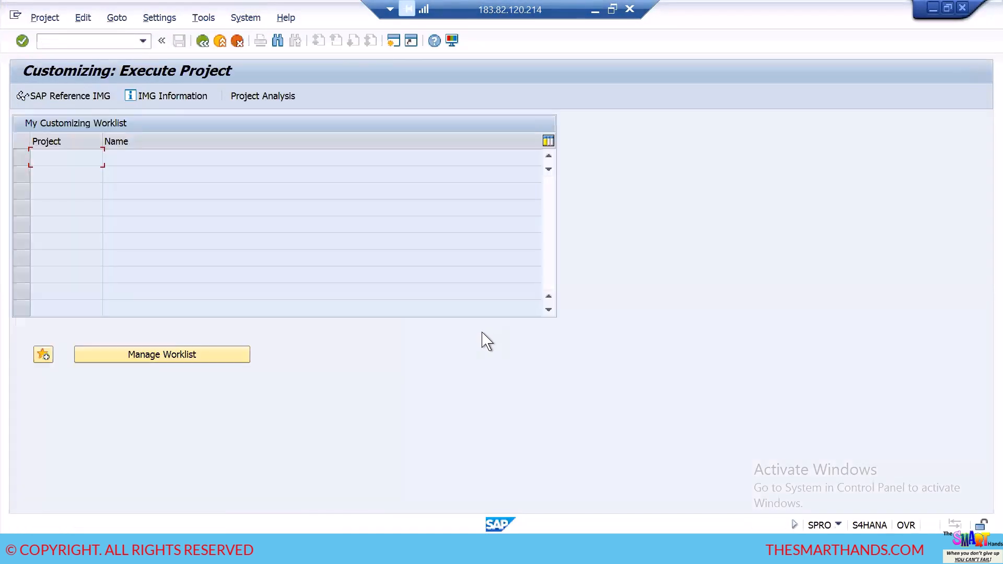
{"action": "left_click", "coordinate": [82, 98]}
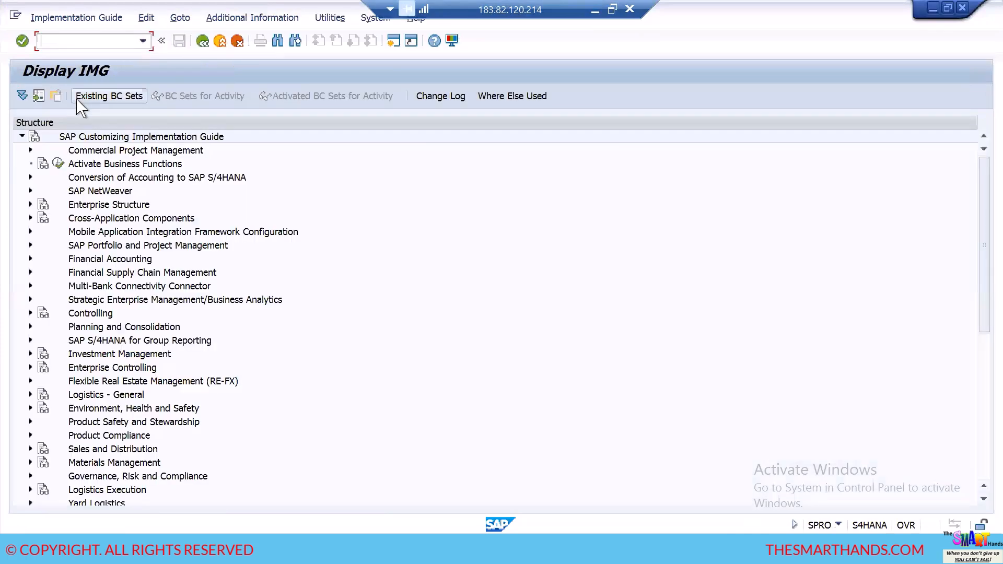
Step: Under Logistics - General, Handling Unit Management, Basics, open the activity Define Packaging Material Types
{"action": "left_click_drag", "start_coordinate": [985, 307], "coordinate": [985, 378]}
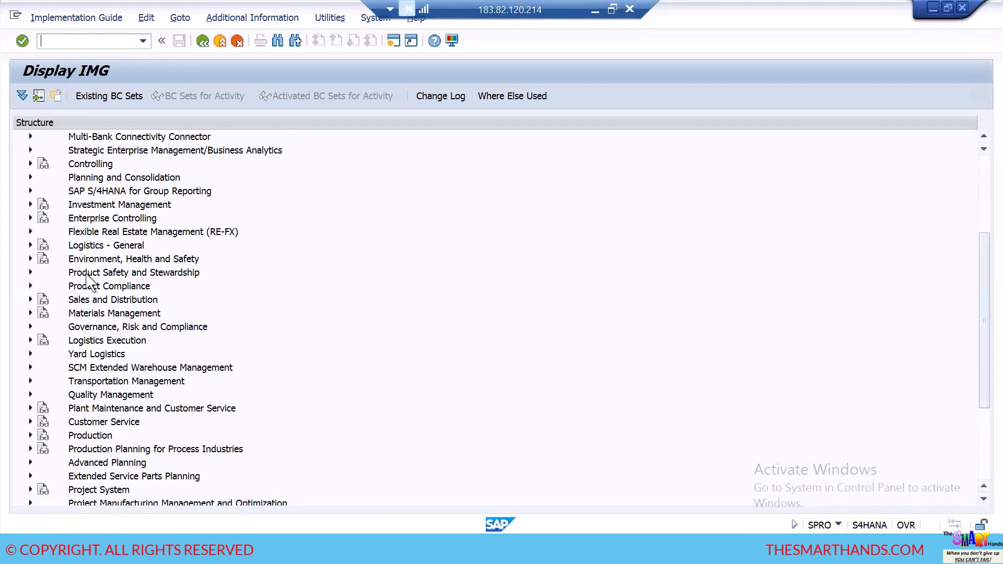
{"action": "left_click", "coordinate": [30, 246]}
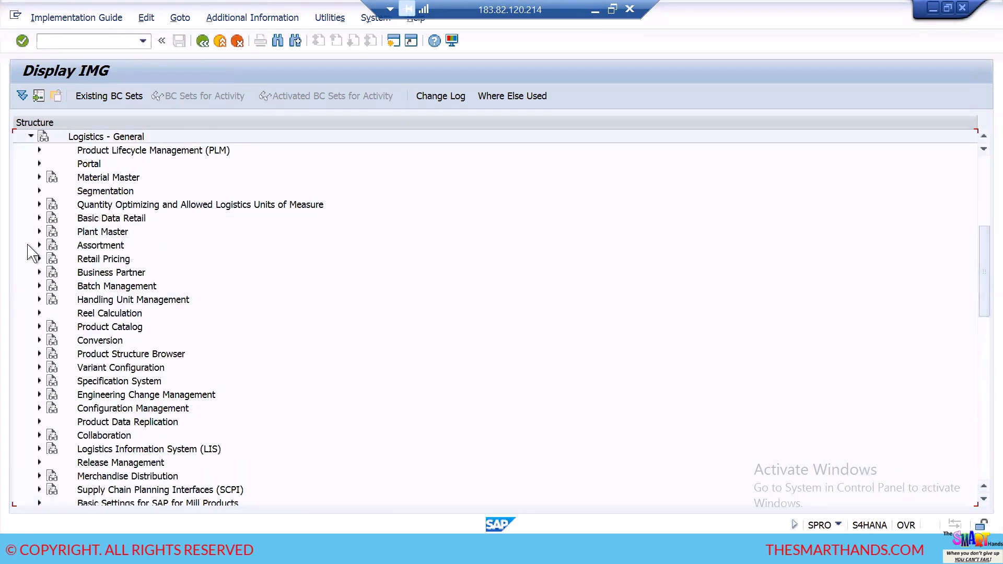
{"action": "scroll", "coordinate": [266, 256], "scroll_direction": "down", "scroll_amount": 3}
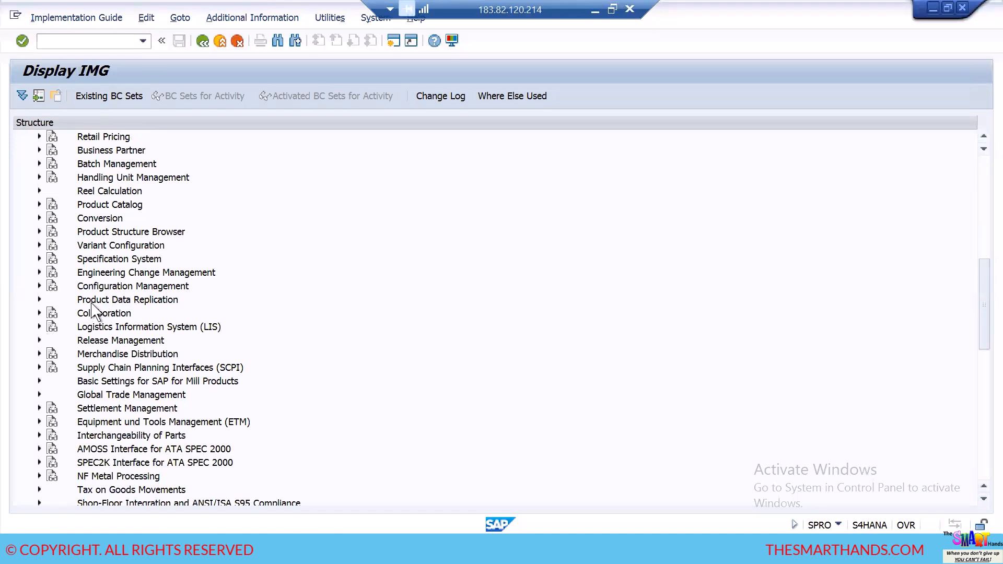
{"action": "left_click", "coordinate": [38, 178]}
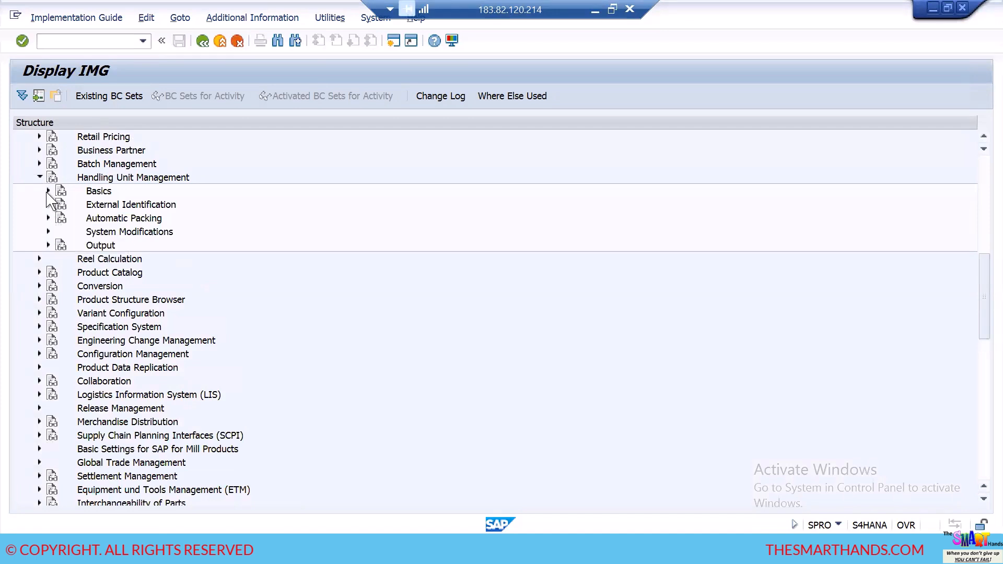
{"action": "left_click", "coordinate": [48, 192]}
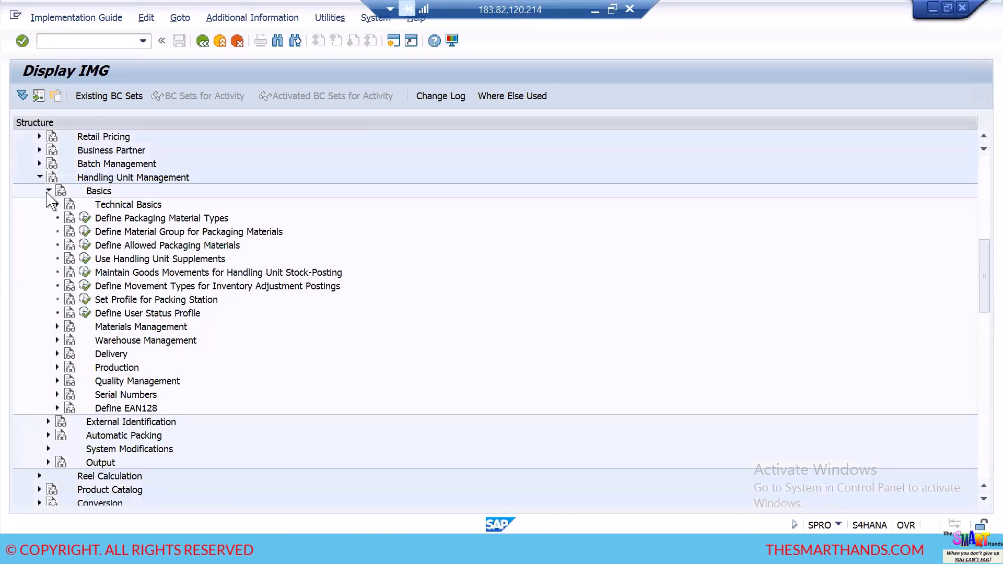
{"action": "left_click", "coordinate": [86, 218]}
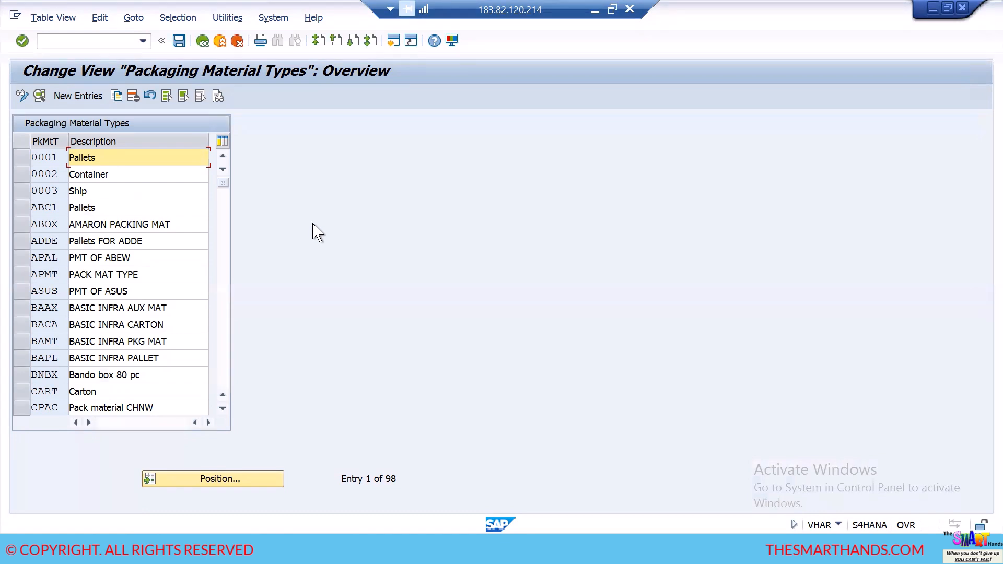
Step: Start a new packaging material type entry HPMT with the description "HDEW PACK MAT TYPE"
{"action": "left_click", "coordinate": [77, 96]}
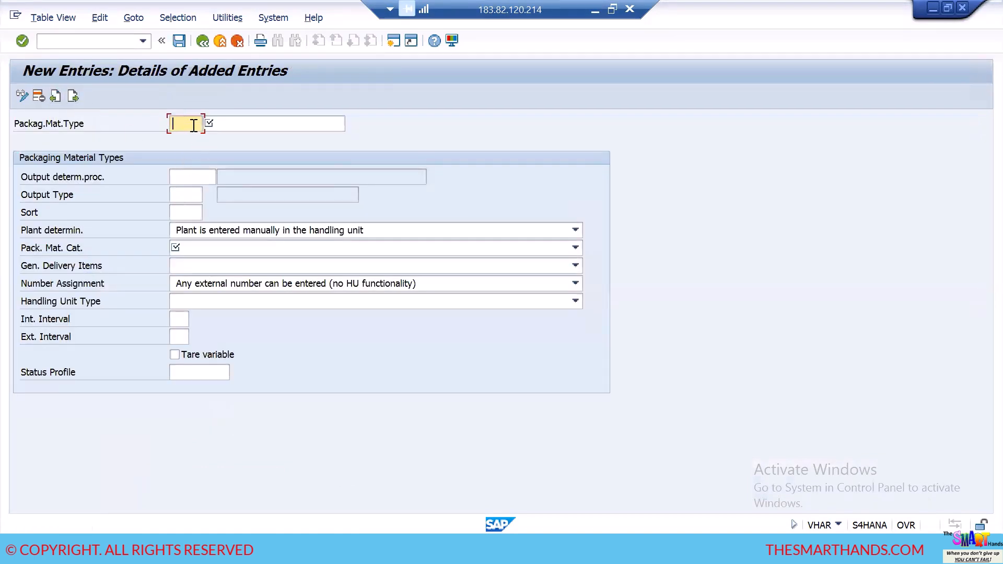
{"action": "type", "text": "HPMT"}
{"action": "key", "text": "Tab"}
{"action": "type", "text": "H"}
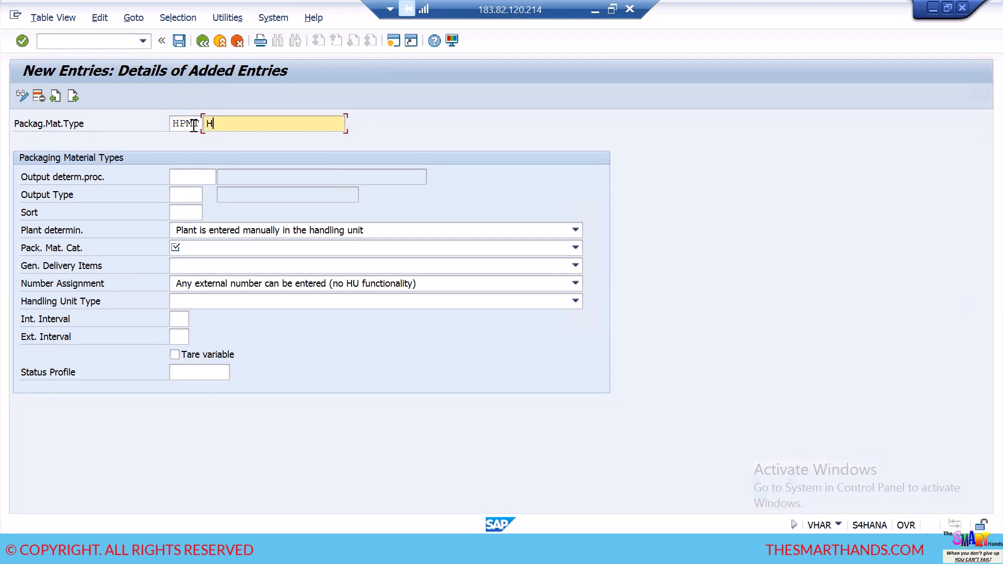
{"action": "type", "text": "DEW PACK MAT TYPE"}
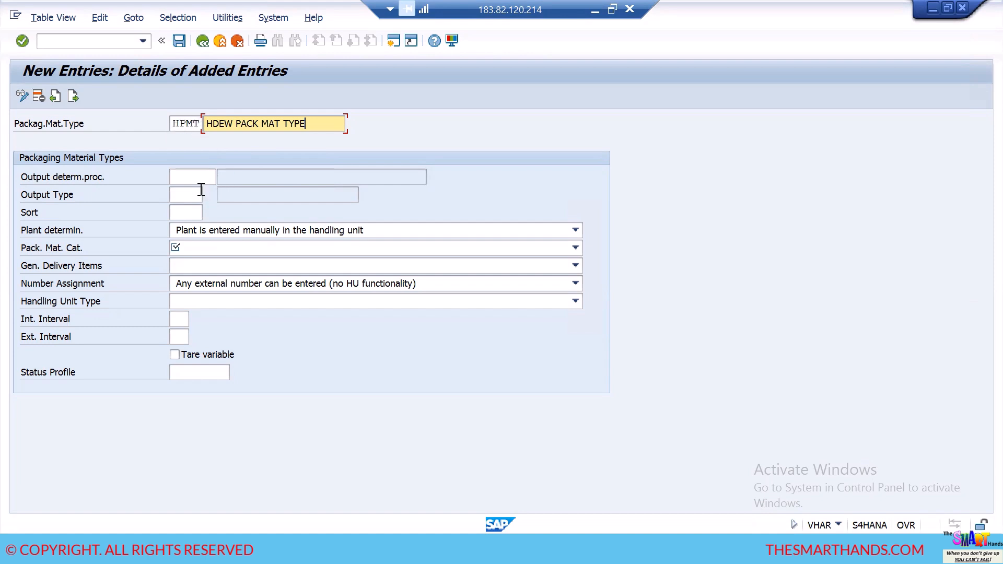
{"action": "left_click", "coordinate": [196, 178]}
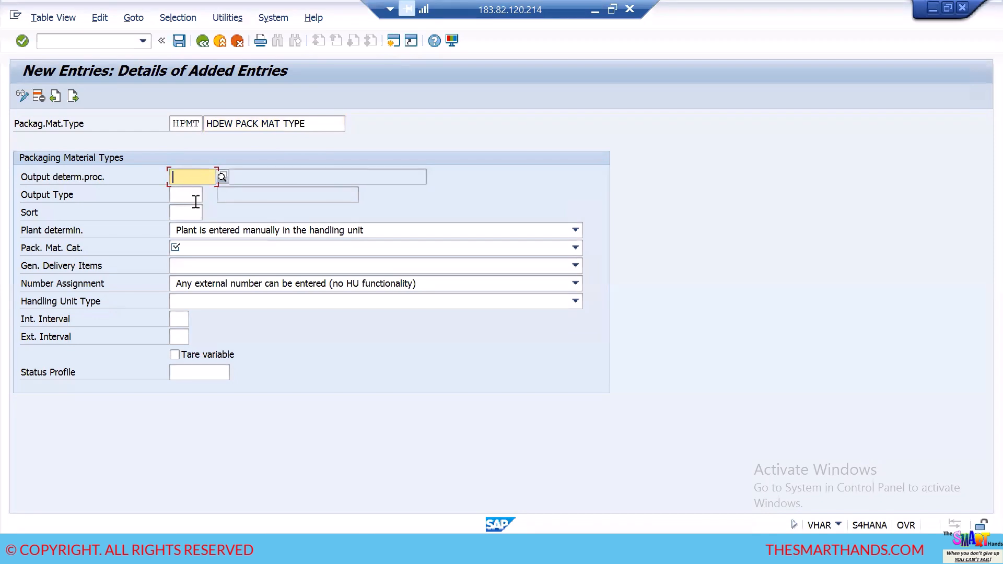
Step: For HPMT, choose manual plant entry in the handling unit and set the packaging material category to C Packaging materials
{"action": "left_click", "coordinate": [193, 197]}
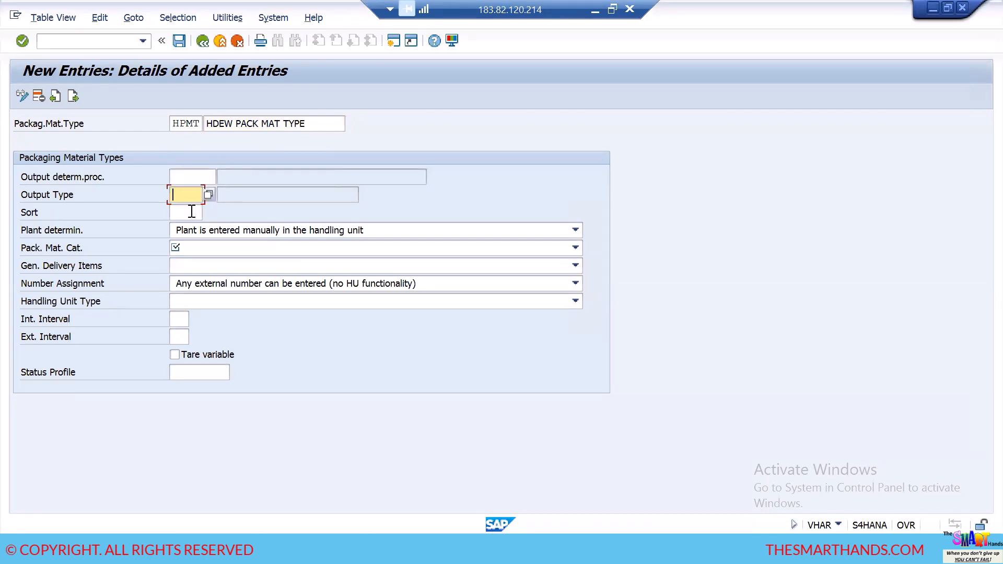
{"action": "left_click", "coordinate": [192, 212]}
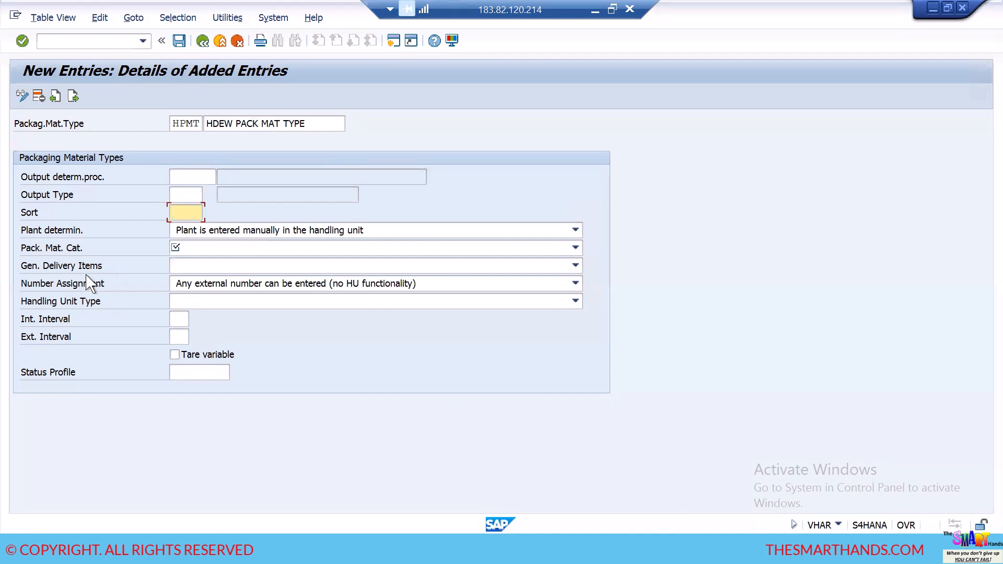
{"action": "left_click", "coordinate": [338, 231]}
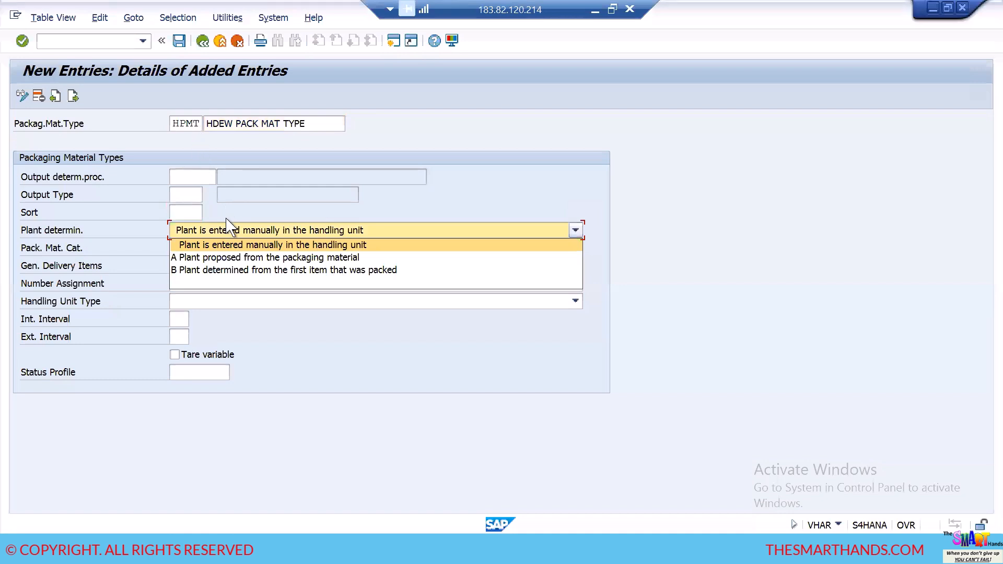
{"action": "left_click", "coordinate": [312, 241]}
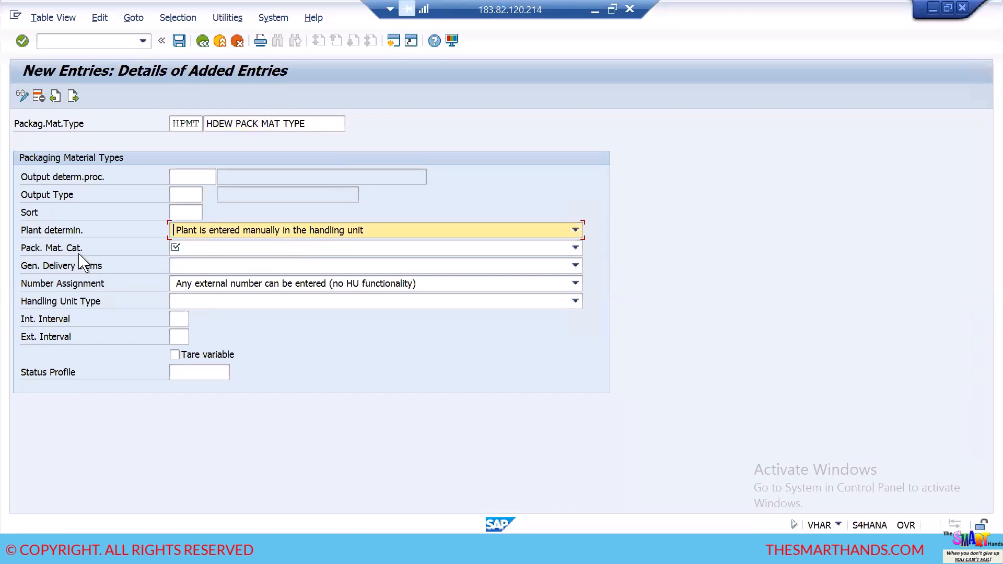
{"action": "left_click", "coordinate": [279, 248]}
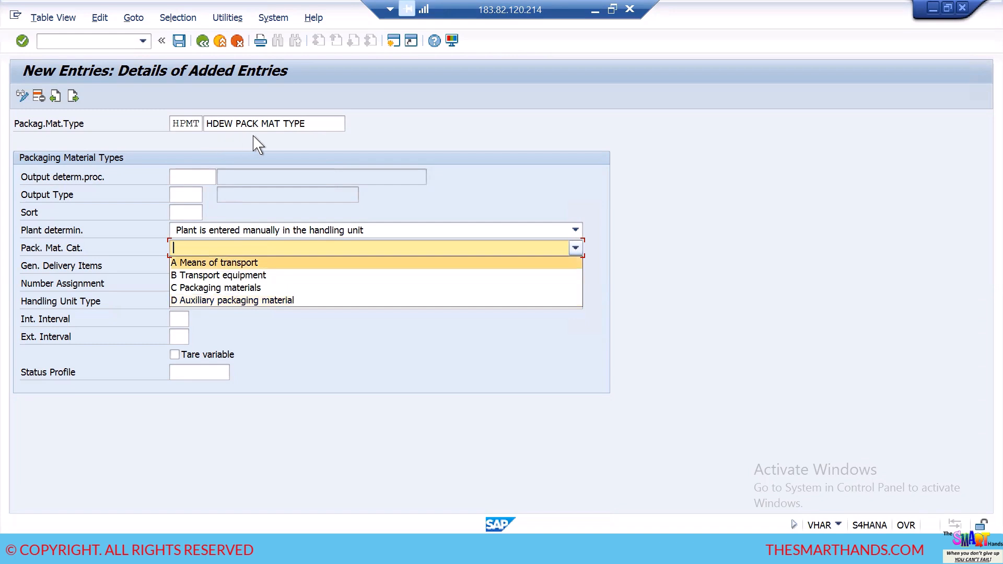
{"action": "left_click", "coordinate": [234, 290]}
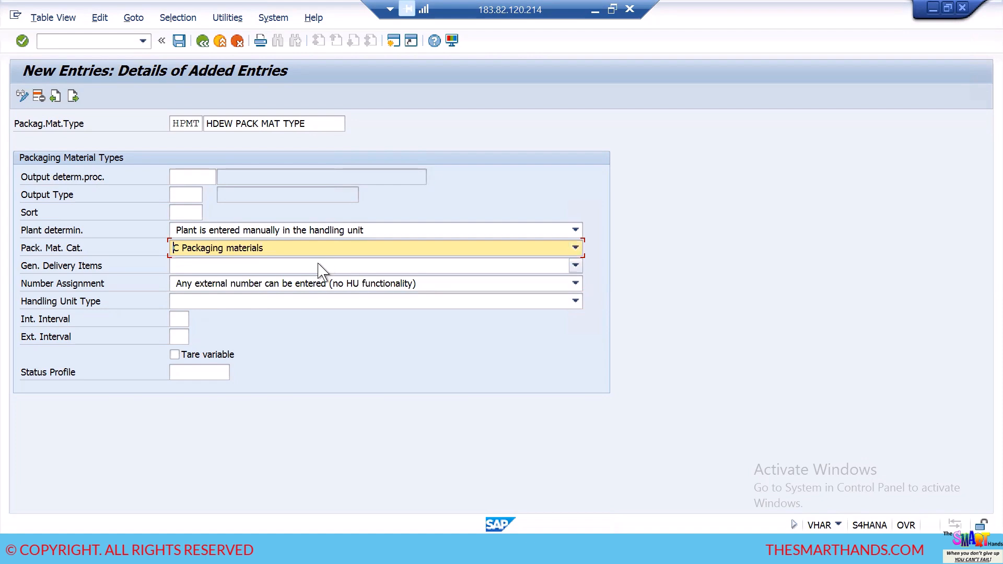
Step: Set number assignment to B Number range interval 'HU_VEKP' and review the handling unit type options without choosing one
{"action": "left_click", "coordinate": [355, 288]}
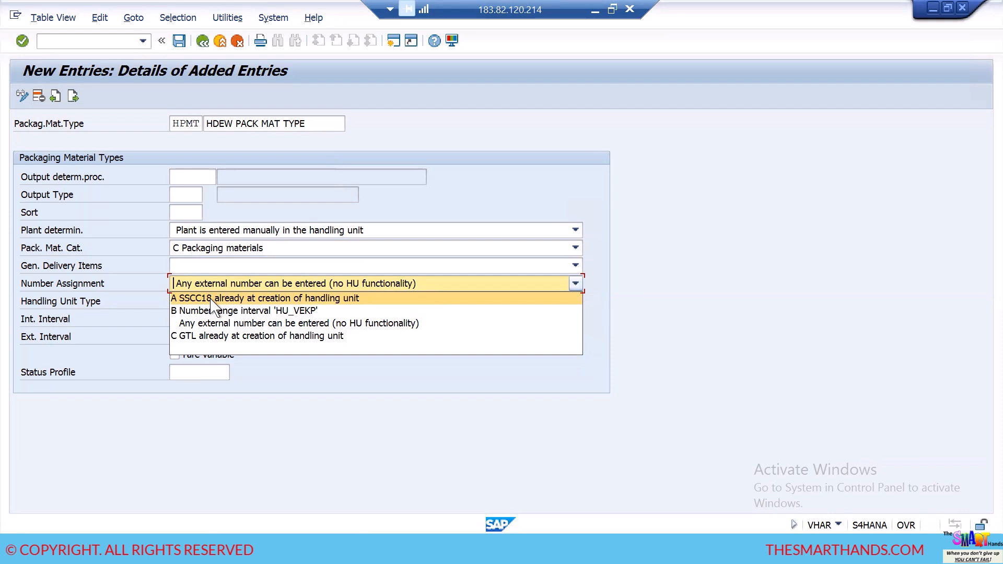
{"action": "left_click", "coordinate": [296, 314]}
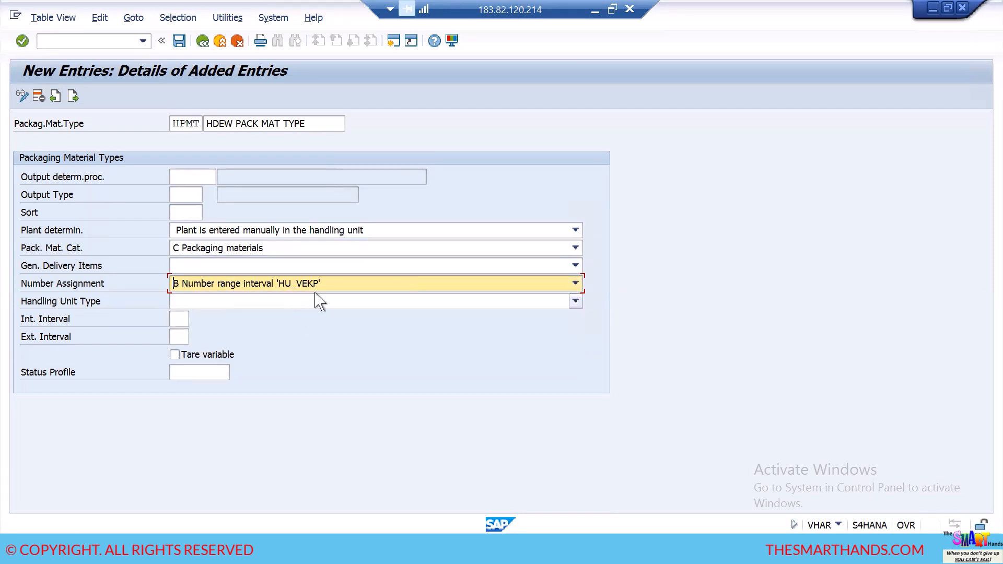
{"action": "left_click", "coordinate": [305, 302]}
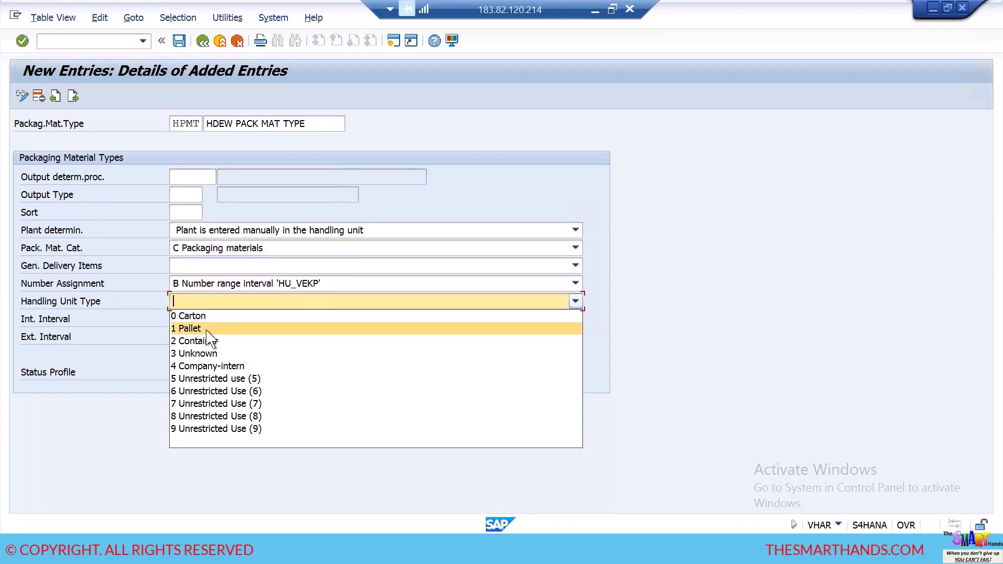
{"action": "left_click", "coordinate": [702, 328]}
{"action": "left_click", "coordinate": [377, 305]}
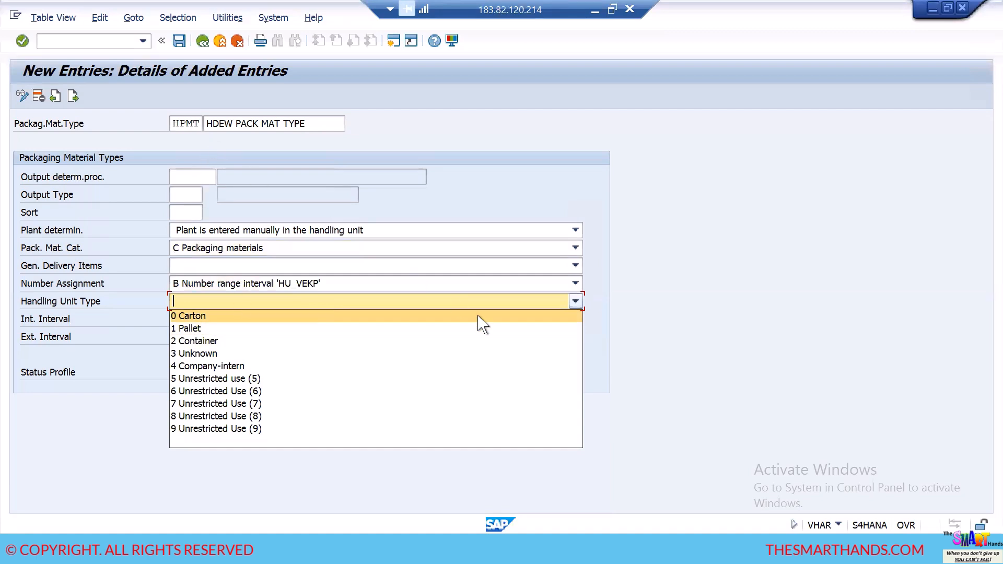
{"action": "left_click", "coordinate": [752, 336]}
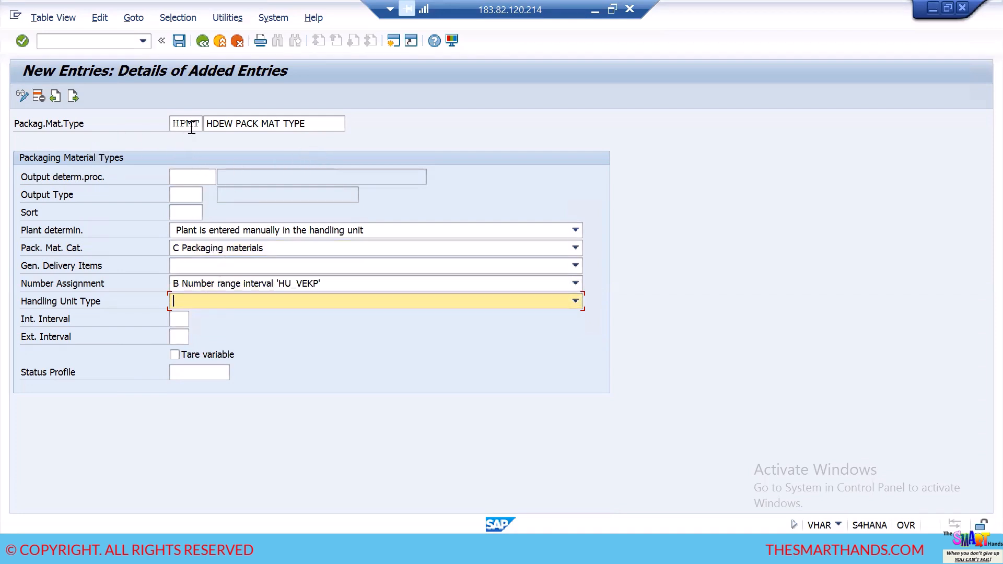
{"action": "left_click", "coordinate": [177, 318]}
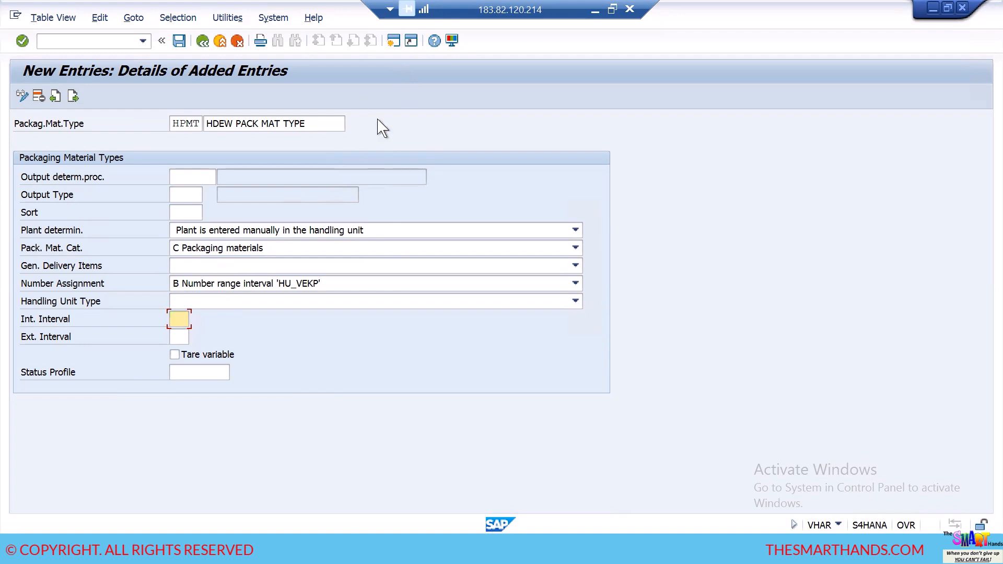
Step: Open a new SAP session, run transaction SPRO and display the SAP Reference IMG
{"action": "left_click", "coordinate": [393, 41]}
{"action": "type", "text": "SPRO"}
{"action": "key", "text": "Return"}
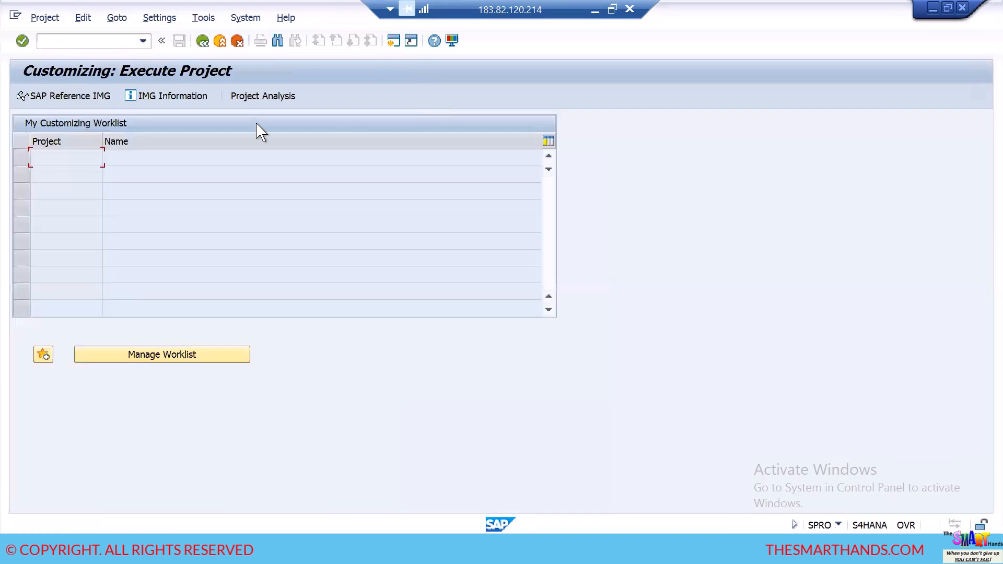
{"action": "left_click", "coordinate": [76, 105]}
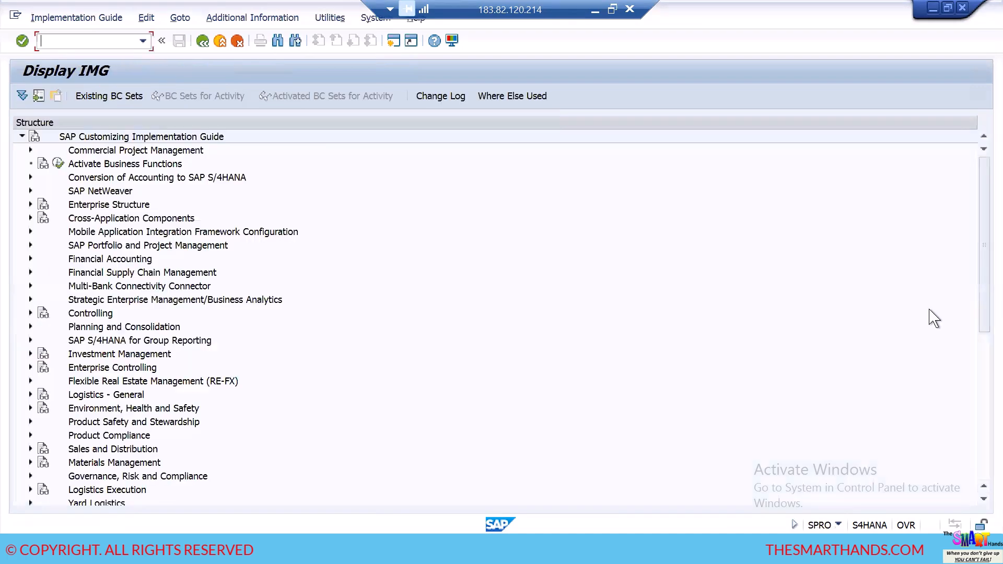
Step: Under Logistics - General, Handling Unit Management, External Identification, open Number Range Maintenance for HU Identification and display its intervals
{"action": "scroll", "coordinate": [987, 290], "scroll_direction": "down", "scroll_amount": 1}
{"action": "scroll", "coordinate": [987, 293], "scroll_direction": "down", "scroll_amount": 1}
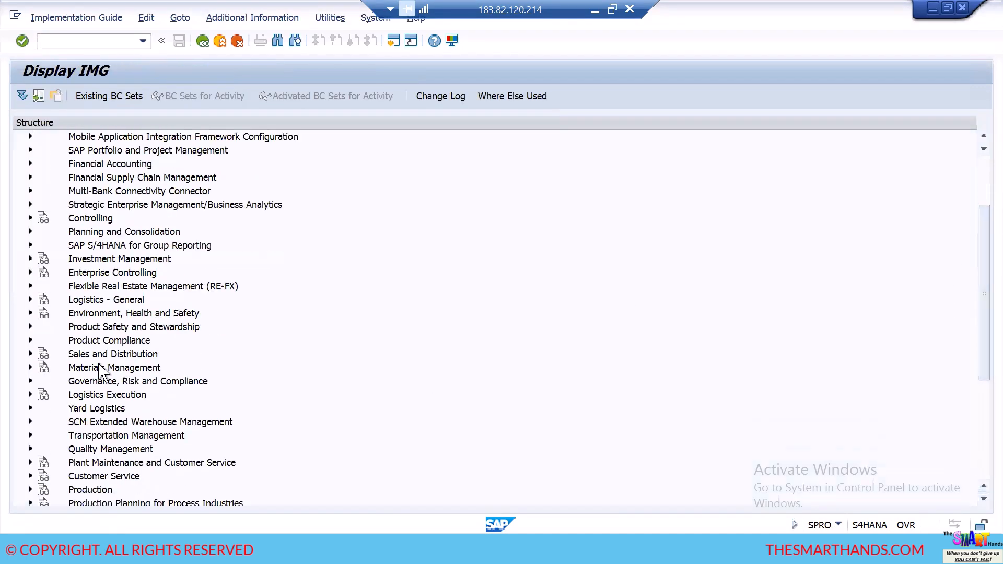
{"action": "left_click", "coordinate": [29, 300]}
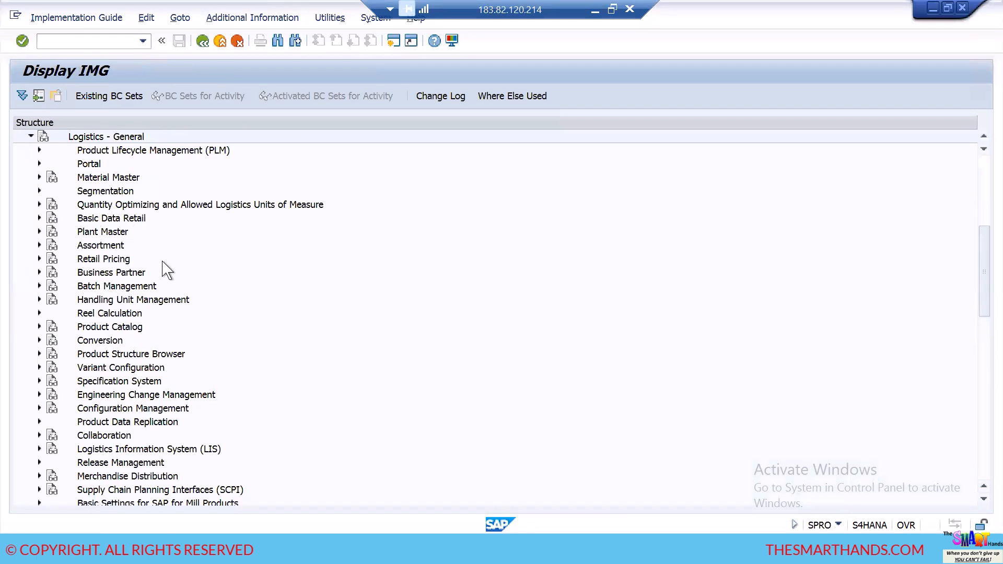
{"action": "left_click", "coordinate": [40, 299]}
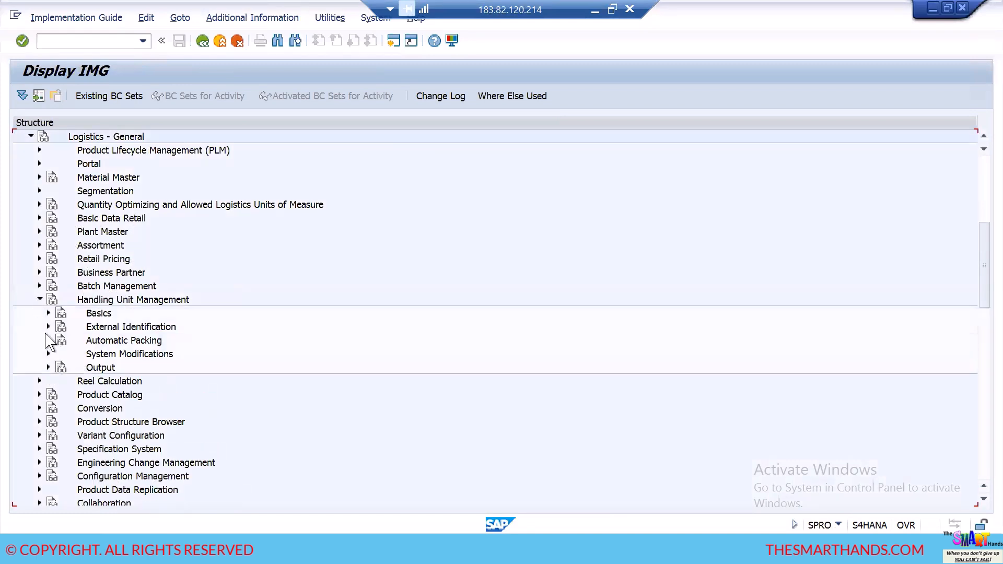
{"action": "left_click", "coordinate": [48, 327]}
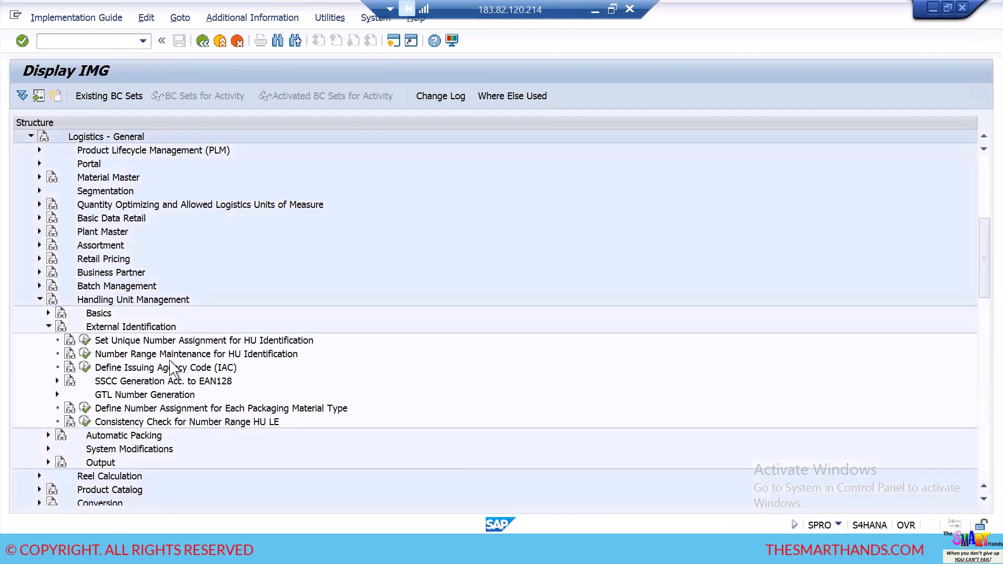
{"action": "left_click", "coordinate": [84, 354]}
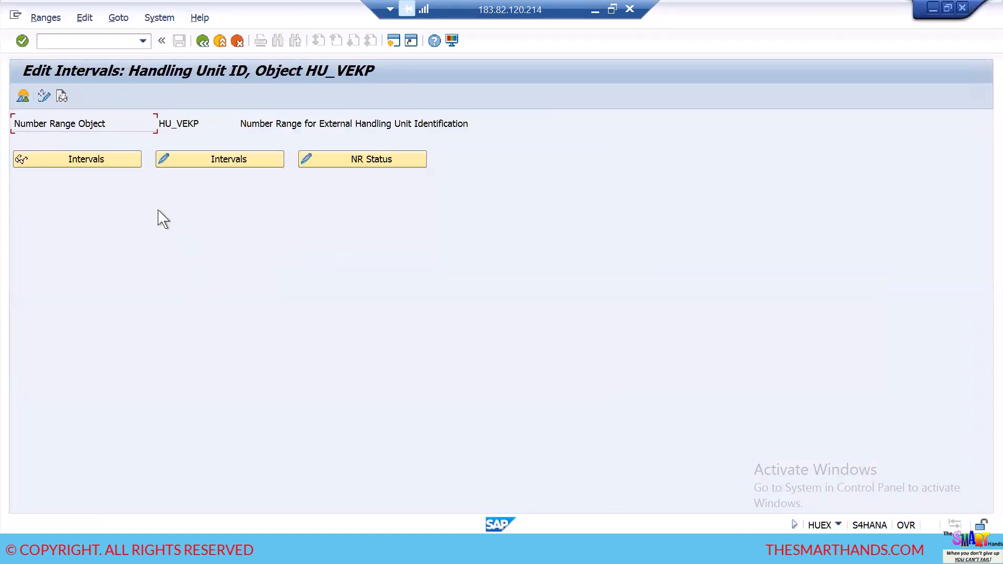
{"action": "left_click", "coordinate": [91, 163]}
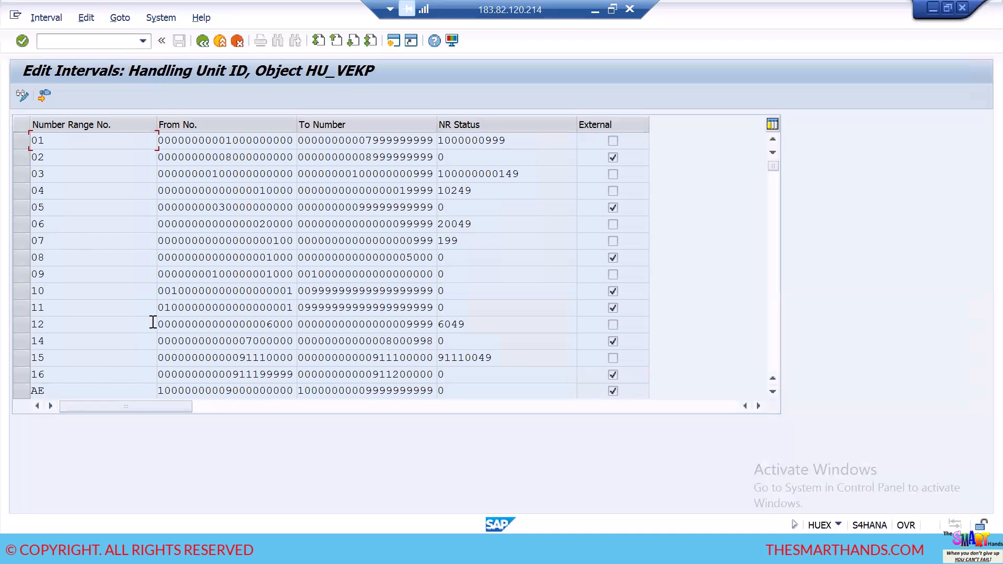
Step: Examine the HU_VEKP number range intervals, comparing the number status and external flag of ranges 01 and 02
{"action": "scroll", "coordinate": [167, 311], "scroll_direction": "down", "scroll_amount": 2}
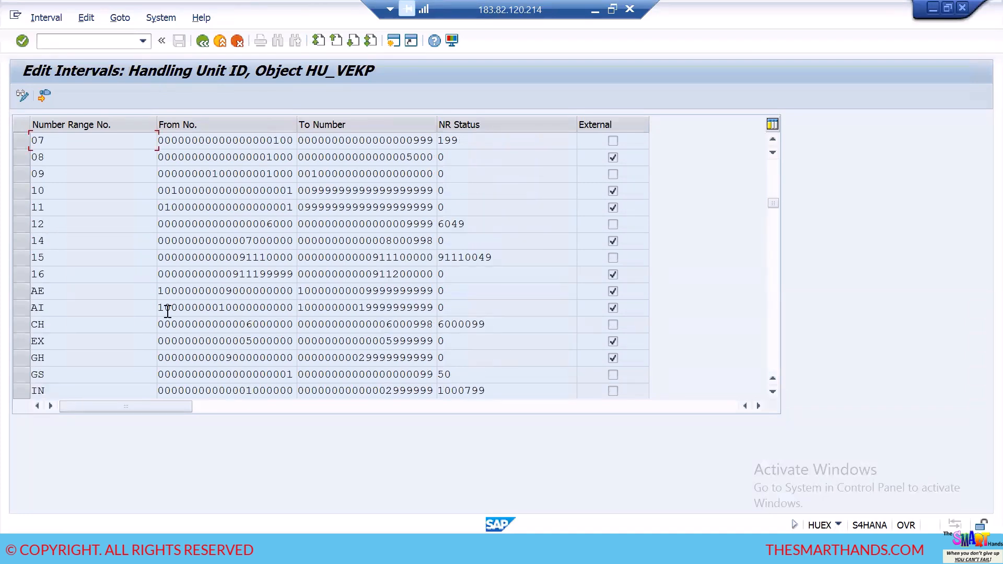
{"action": "scroll", "coordinate": [167, 311], "scroll_direction": "down", "scroll_amount": 2}
{"action": "scroll", "coordinate": [130, 307], "scroll_direction": "down", "scroll_amount": 2}
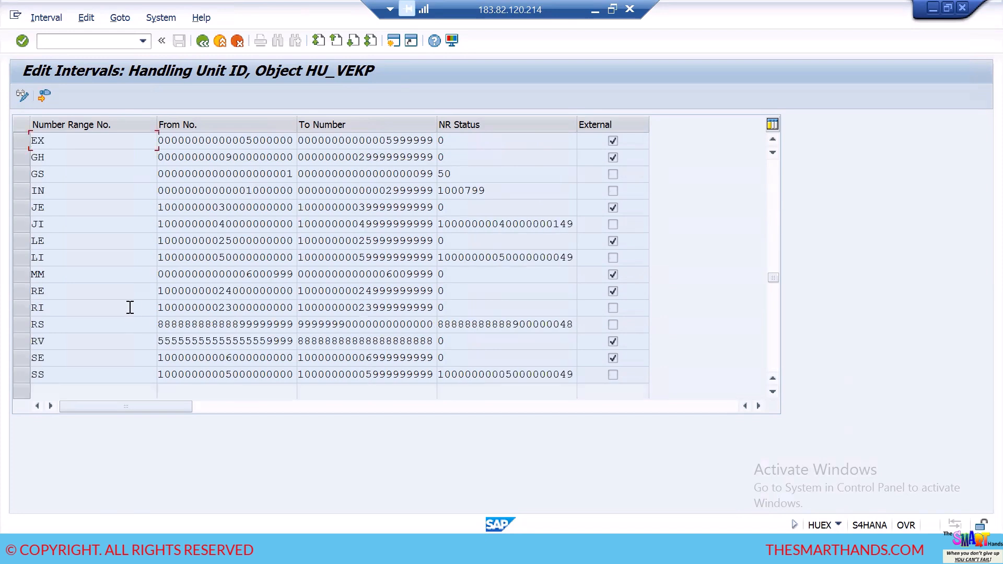
{"action": "scroll", "coordinate": [130, 308], "scroll_direction": "up", "scroll_amount": 6}
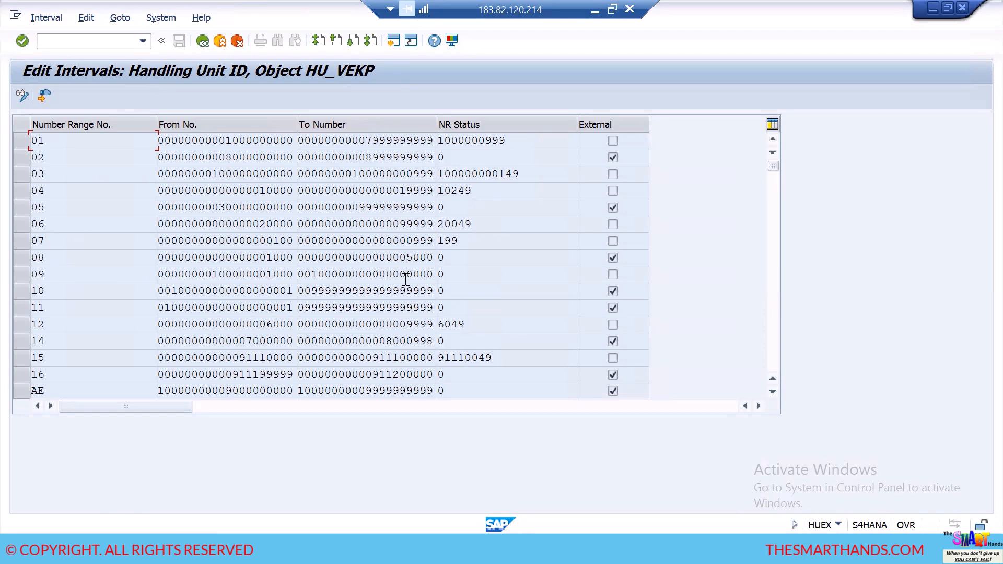
{"action": "scroll", "coordinate": [405, 279], "scroll_direction": "down", "scroll_amount": 2}
{"action": "scroll", "coordinate": [243, 303], "scroll_direction": "up", "scroll_amount": 2}
{"action": "left_click", "coordinate": [514, 144]}
{"action": "left_click_drag", "start_coordinate": [521, 139], "coordinate": [445, 150]}
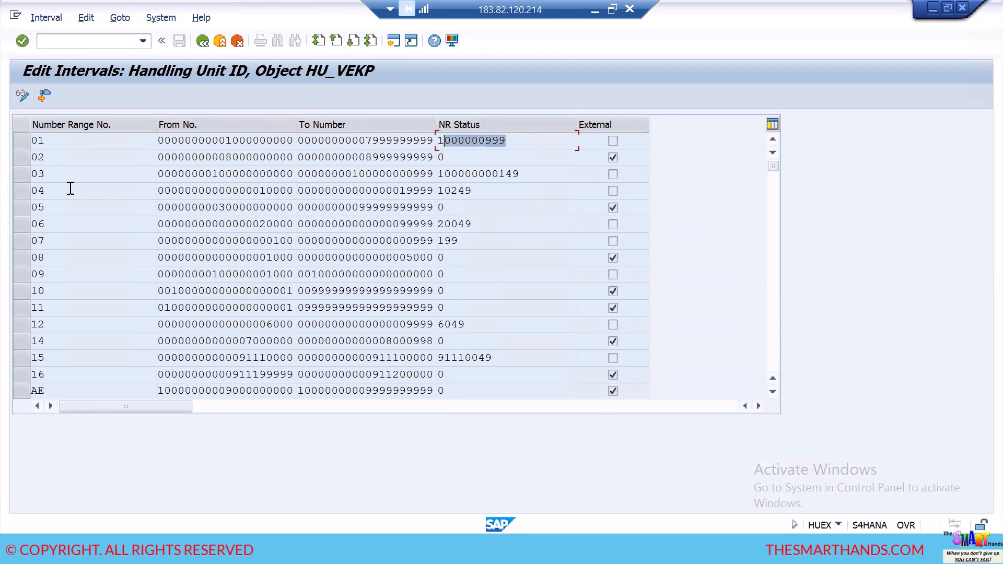
{"action": "double_click", "coordinate": [54, 157]}
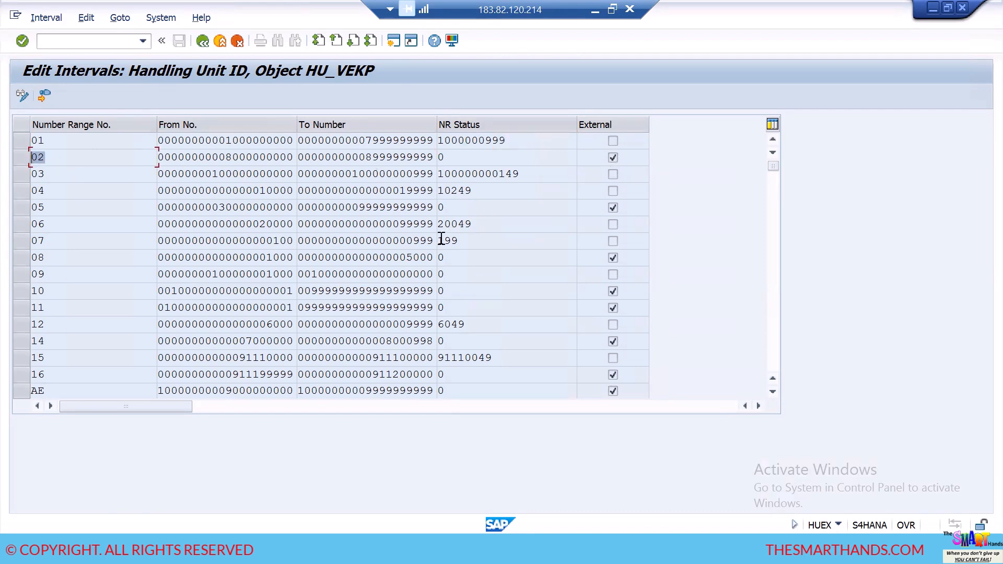
{"action": "scroll", "coordinate": [441, 240], "scroll_direction": "down", "scroll_amount": 2}
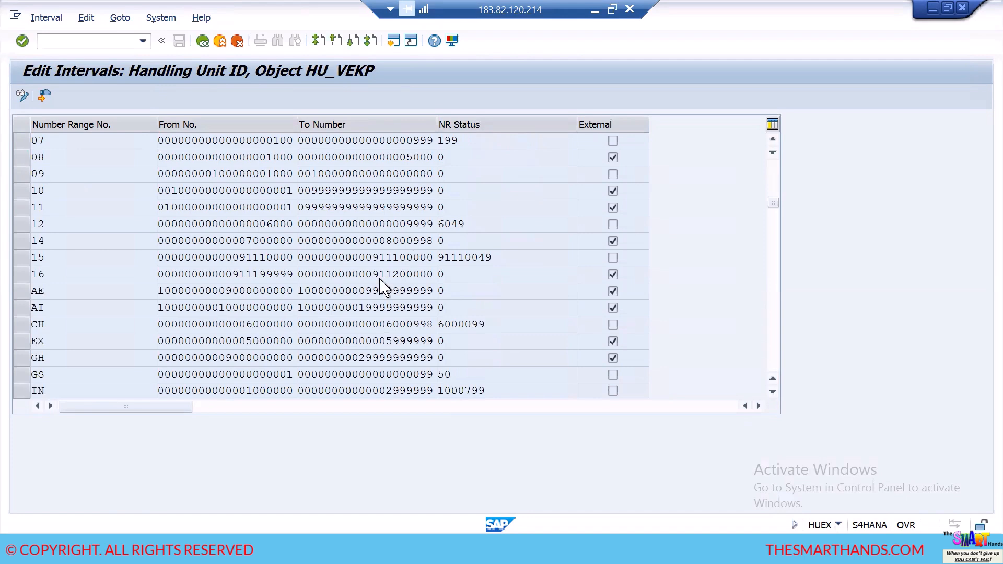
{"action": "scroll", "coordinate": [410, 258], "scroll_direction": "down", "scroll_amount": 2}
{"action": "scroll", "coordinate": [212, 335], "scroll_direction": "up", "scroll_amount": 5}
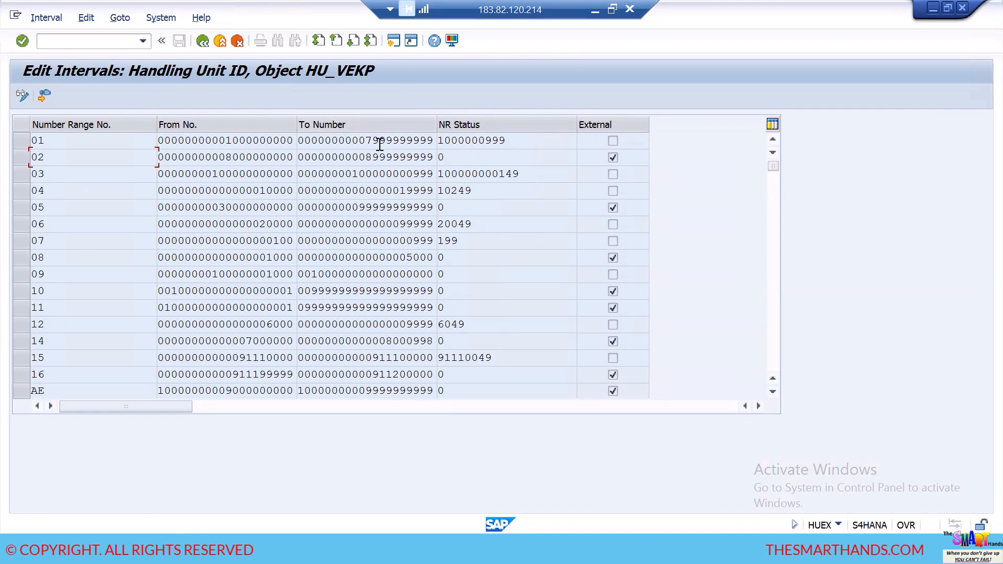
{"action": "left_click_drag", "start_coordinate": [513, 139], "coordinate": [410, 160]}
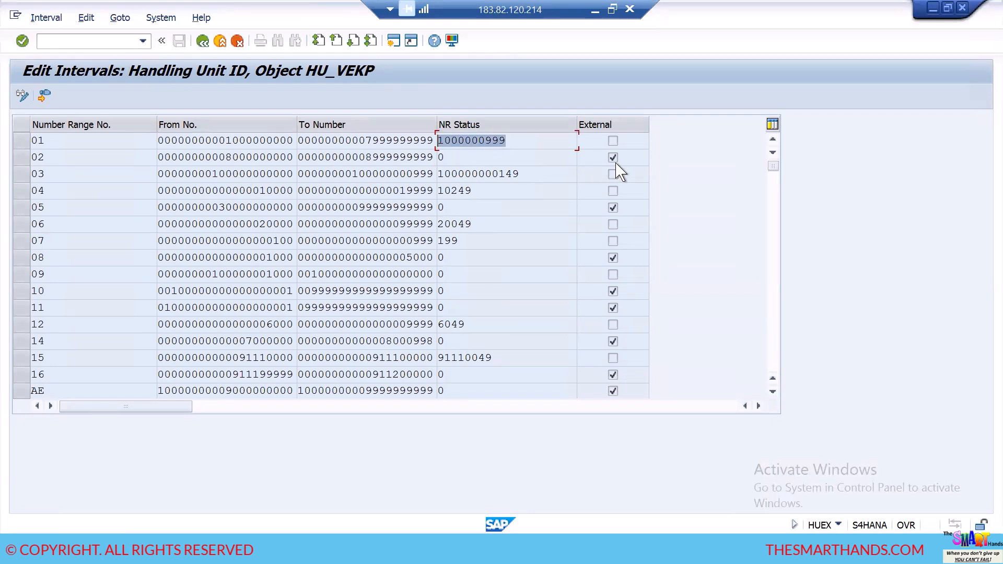
{"action": "left_click", "coordinate": [38, 141]}
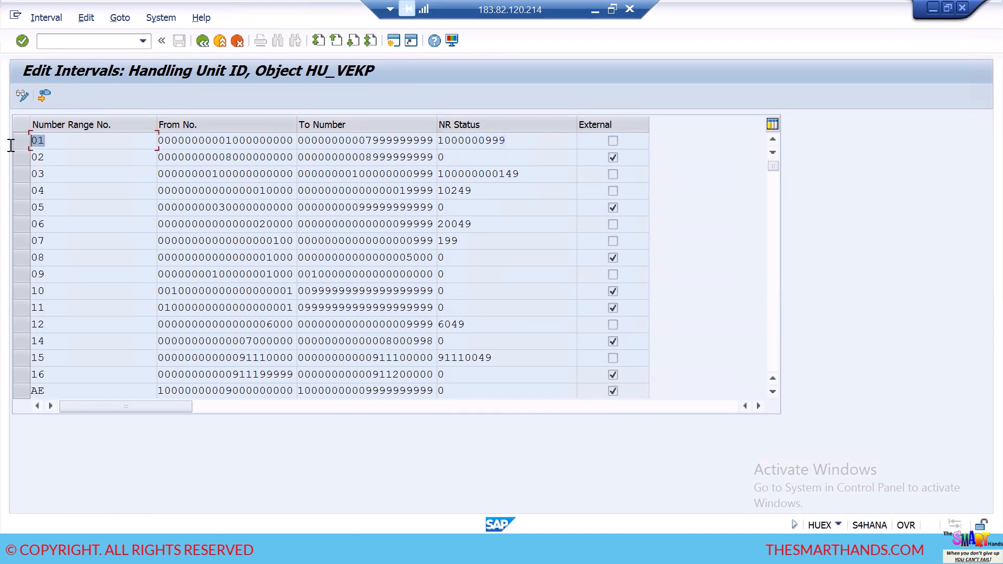
{"action": "left_click", "coordinate": [38, 159]}
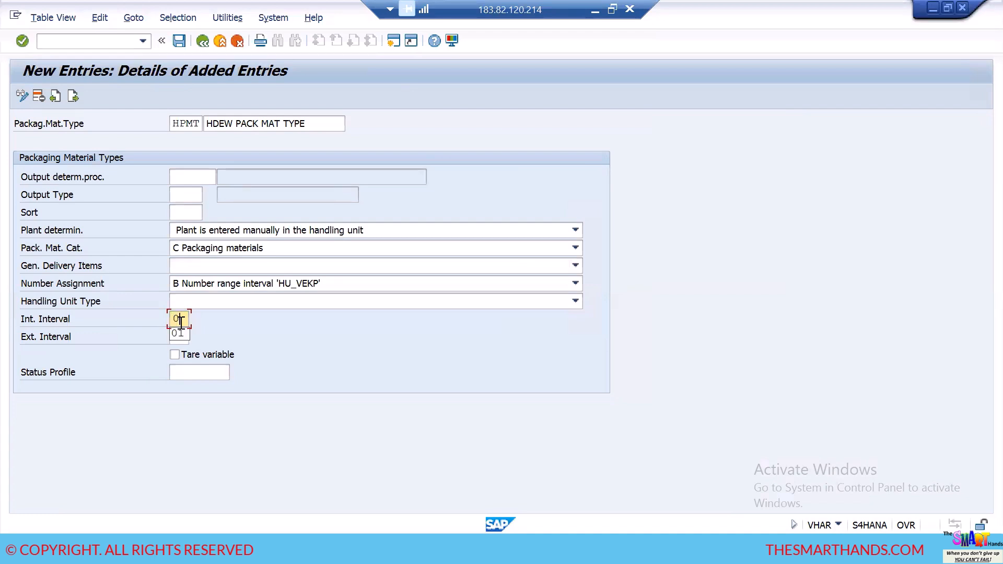
Step: Back in the HPMT entry, set the internal interval to 01 and the external interval to 02
{"action": "type", "text": "01"}
{"action": "left_click", "coordinate": [186, 337]}
{"action": "type", "text": "02"}
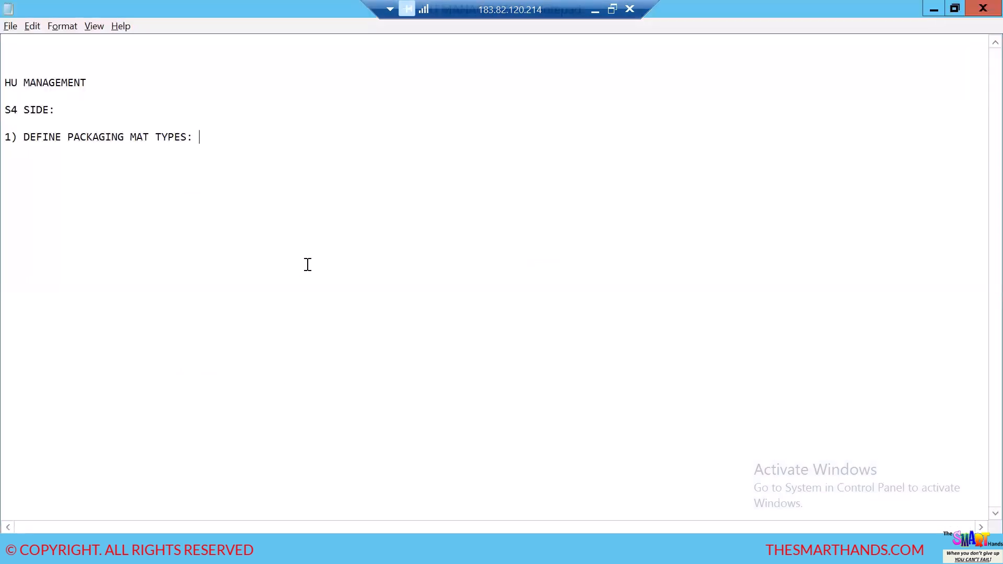
Step: Switch to Notepad and add "HPMT-" below the packaging material types item, with "INT NUMBER RANGES-01 & EXT NUMBER-02" on the following line
{"action": "type", "text": "P"}
{"action": "type", "text": "RANGES-01 & EXT"}
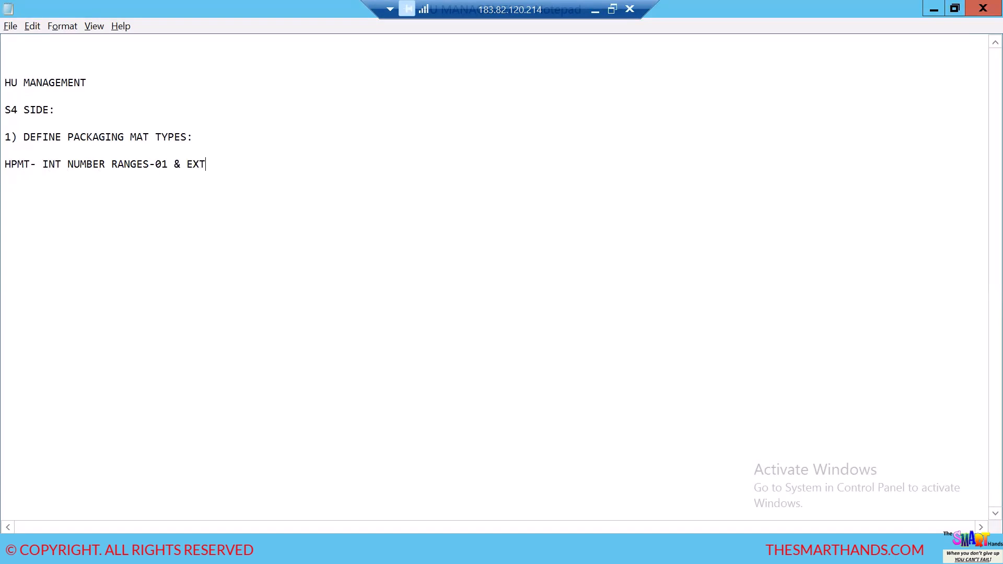
{"action": "type", "text": "NUMBER"}
{"action": "key", "text": "alt+Tab"}
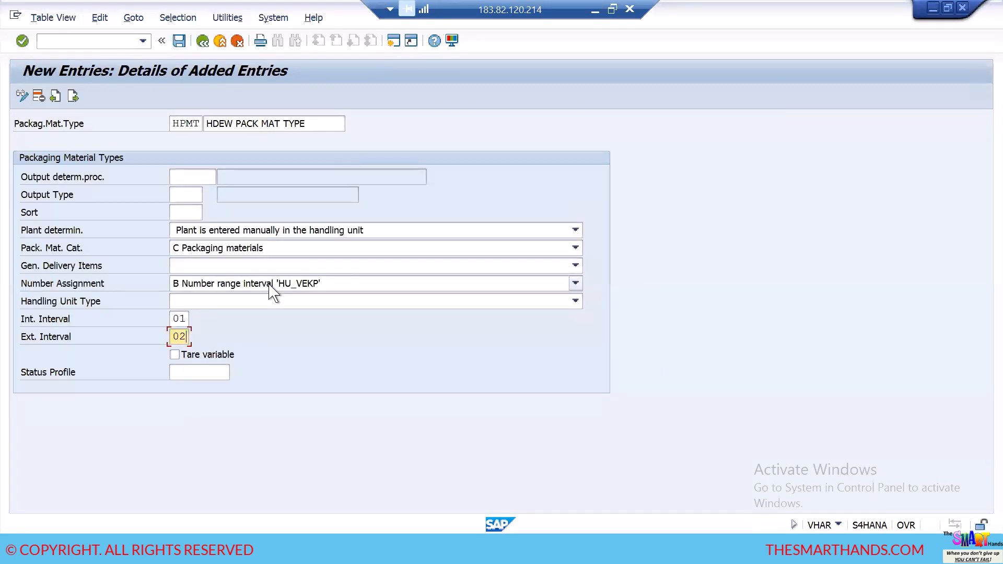
{"action": "key", "text": "alt+Tab"}
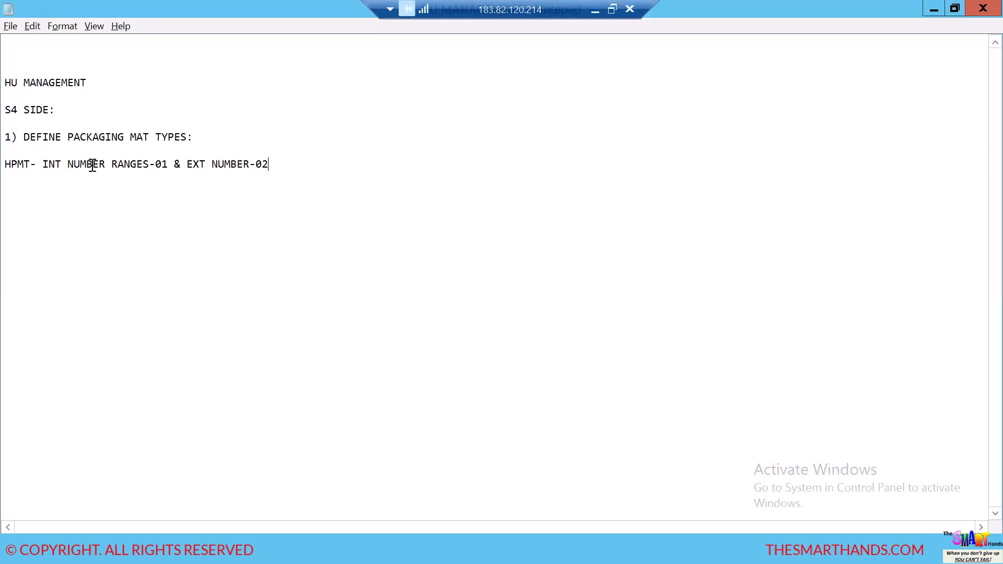
{"action": "left_click", "coordinate": [44, 166]}
{"action": "key", "text": "Return"}
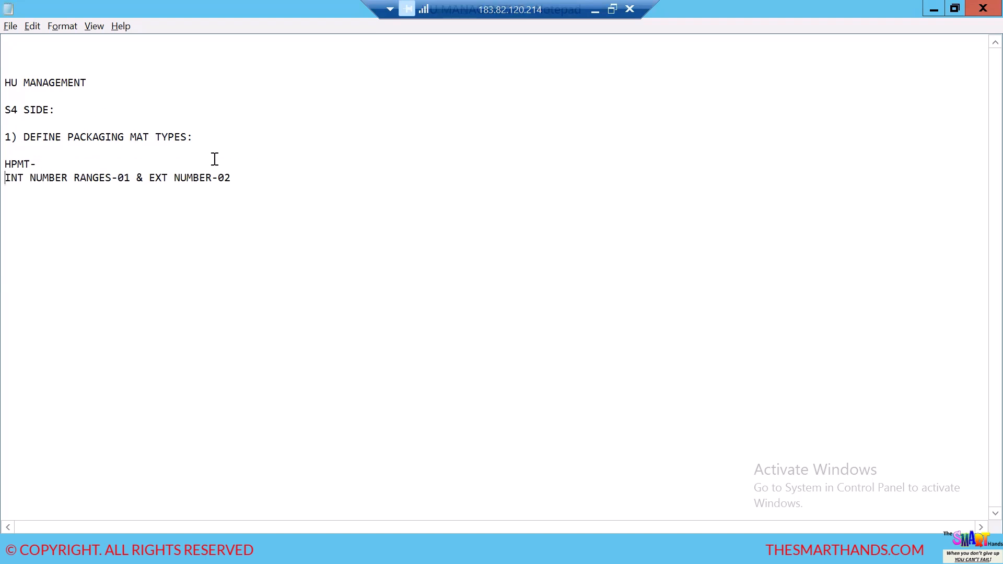
Step: Add the line "PACK MAT CAT- PACK MAT" below the number ranges line in the notes
{"action": "left_click", "coordinate": [248, 167]}
{"action": "left_click", "coordinate": [249, 177]}
{"action": "type", "text": "PACK MAT CAT- PACK MA"}
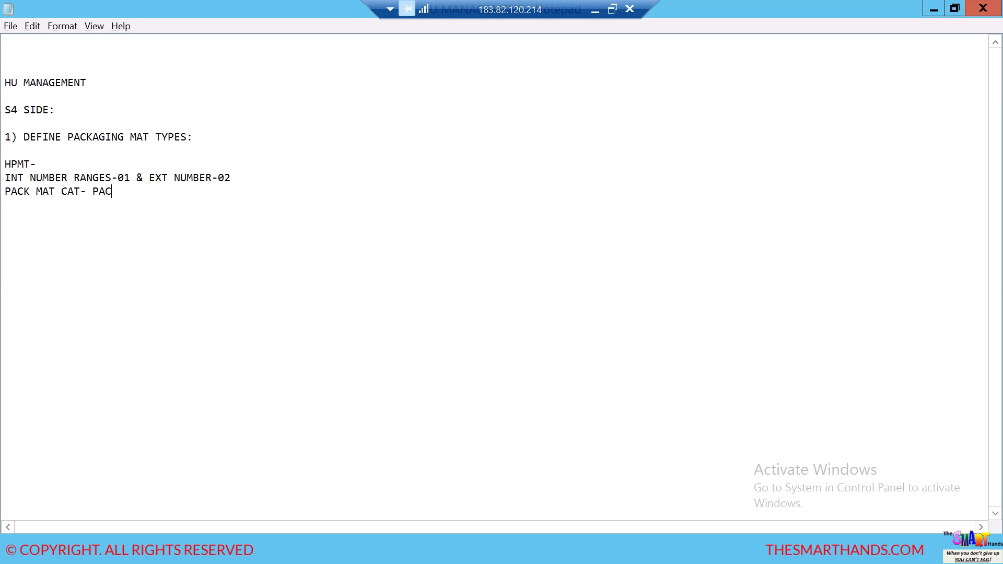
{"action": "type", "text": "T"}
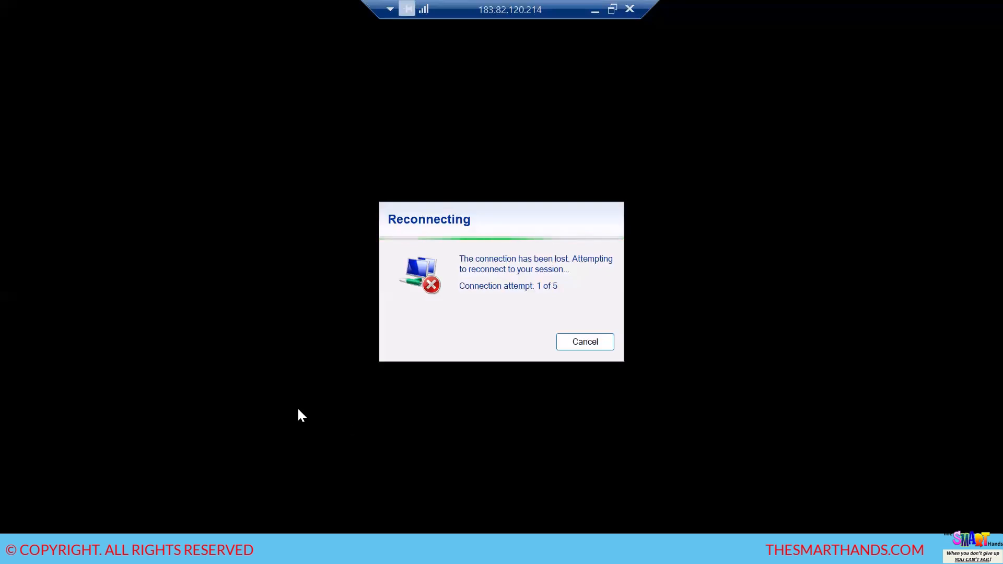
Step: Cancel the reconnection attempt, switch the Wi-Fi to Airtel_Airtel_5G and restart the remote desktop session with mstsc
{"action": "left_click", "coordinate": [589, 348]}
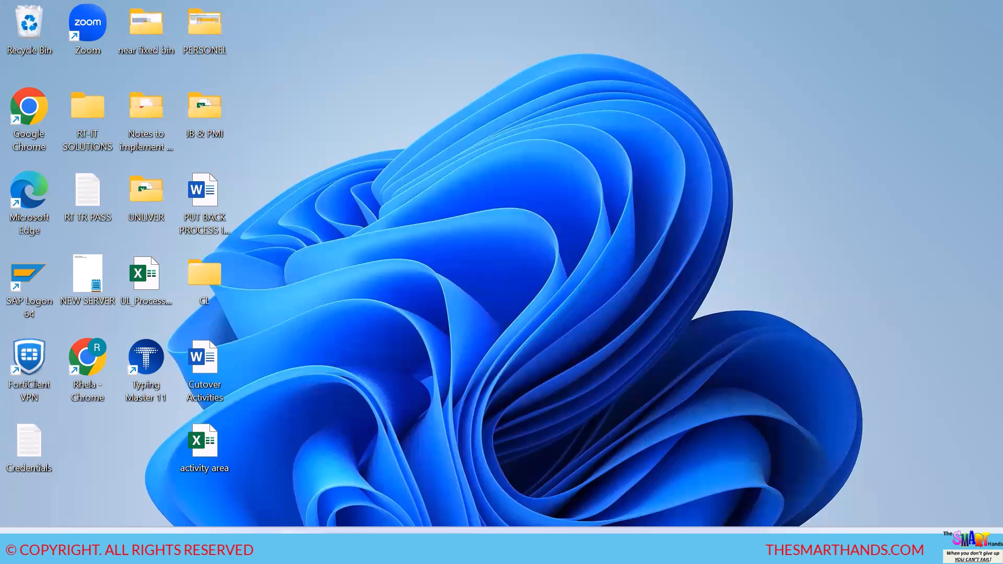
{"action": "key", "text": "super"}
{"action": "left_click", "coordinate": [417, 79]}
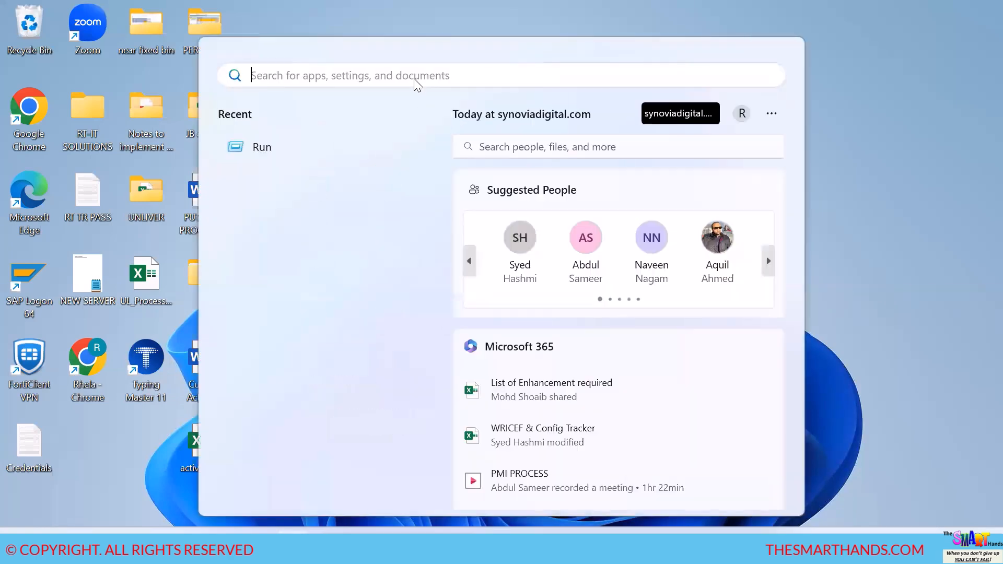
{"action": "left_click", "coordinate": [901, 546]}
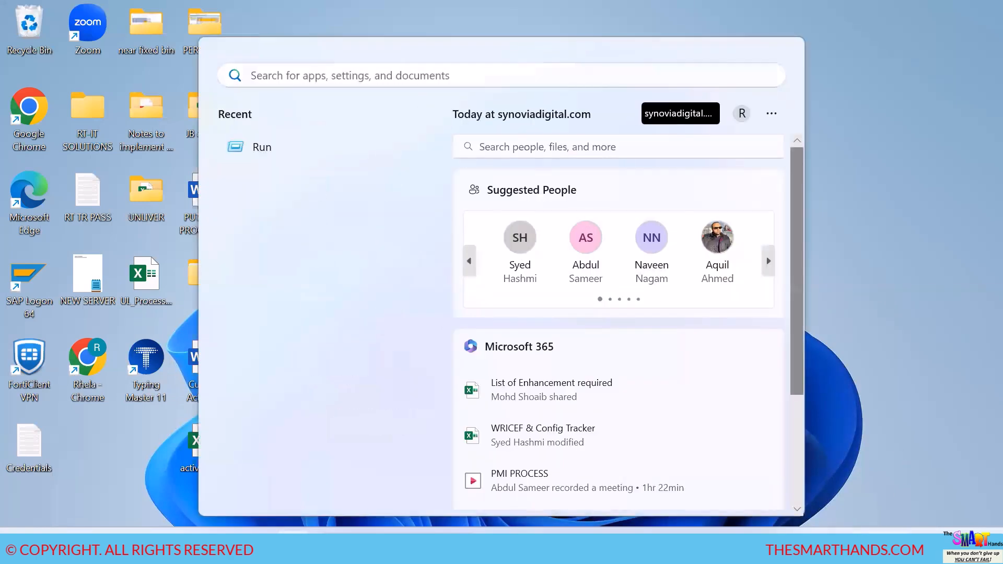
{"action": "left_click", "coordinate": [785, 249]}
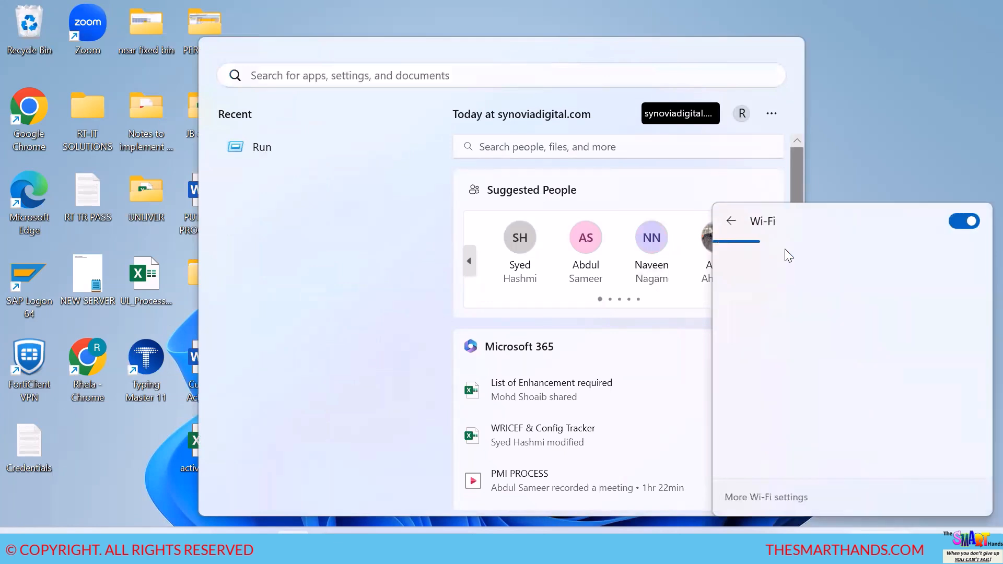
{"action": "left_click", "coordinate": [804, 351]}
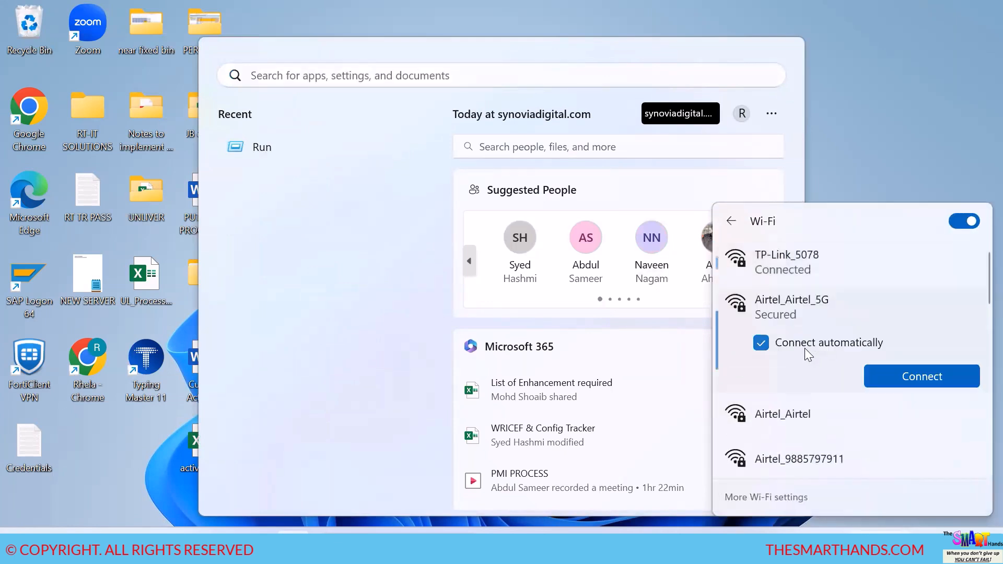
{"action": "left_click", "coordinate": [917, 377]}
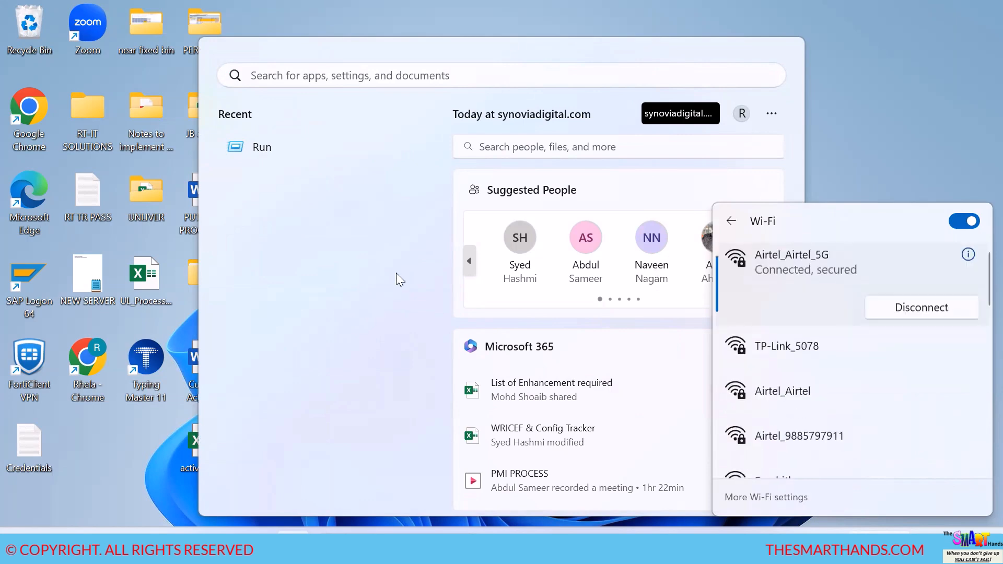
{"action": "left_click", "coordinate": [281, 151]}
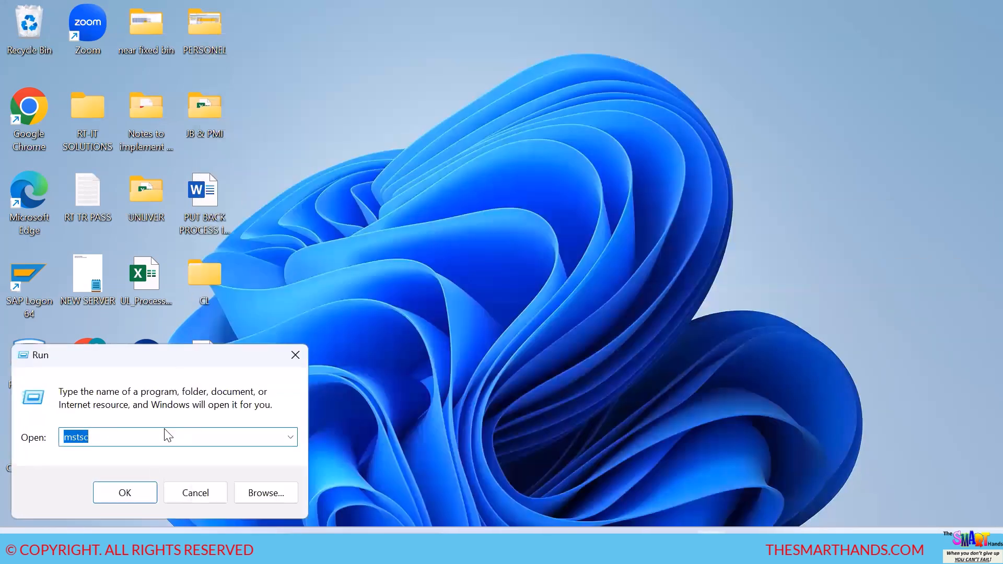
{"action": "left_click", "coordinate": [141, 499]}
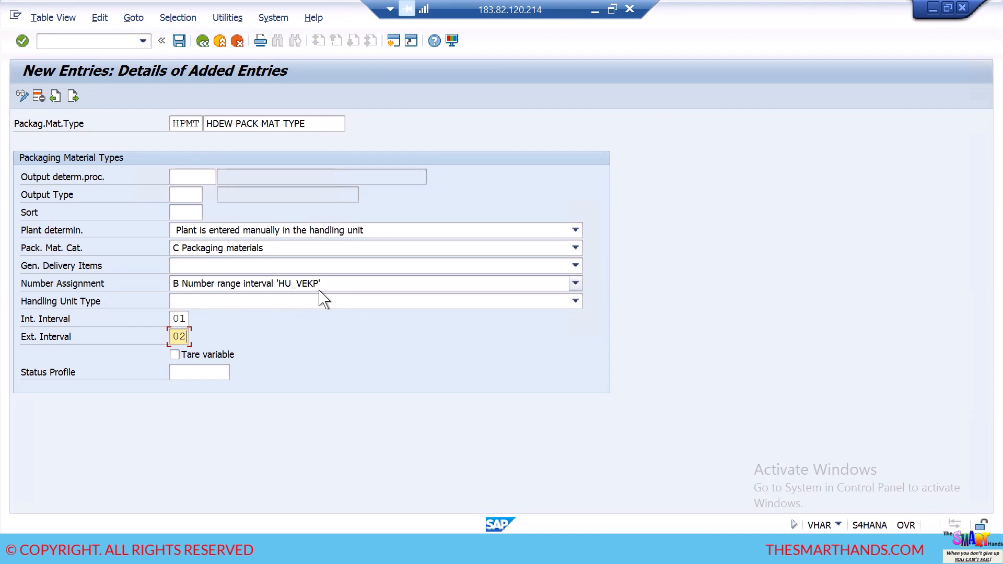
Step: Switch to Notepad and add "NUMBER RANGES INTERVALS- HU_VEKP." below the packaging material category line
{"action": "key", "text": "alt+Tab"}
{"action": "type", "text": "NUMBER RANGES IN"}
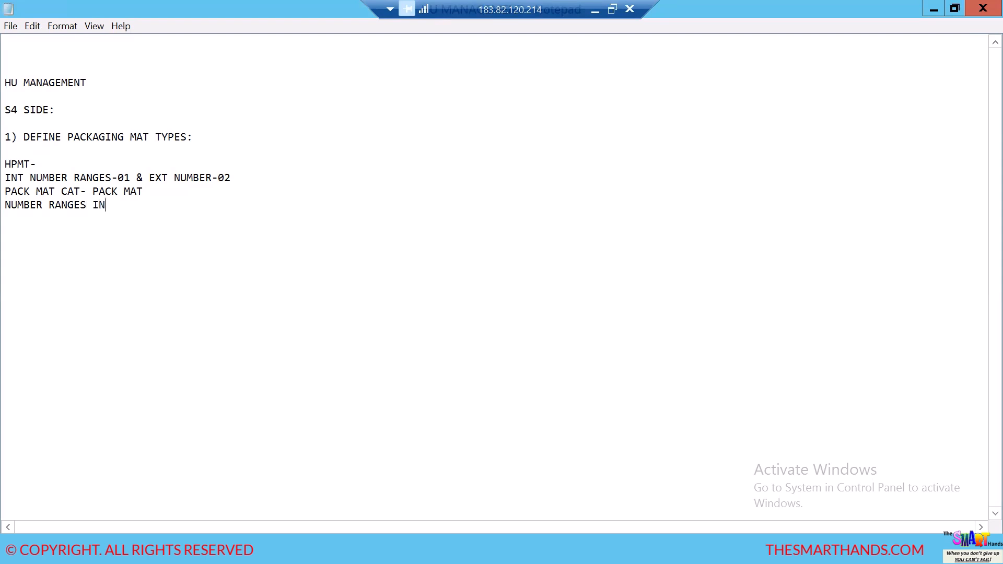
{"action": "type", "text": "TERVALS- HU_VEKP."}
{"action": "key", "text": "Return"}
Step: Add the item "2) DEFINE PACK MAT GROUPS." to the notes, with "HPMG-" on the following line
{"action": "type", "text": "2"}
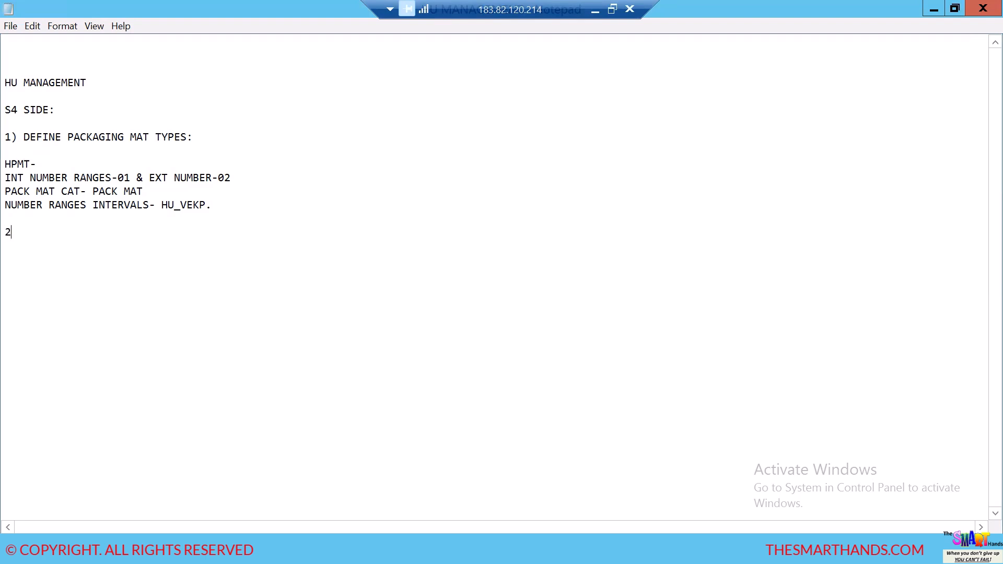
{"action": "type", "text": ") DEFINE PACKAH"}
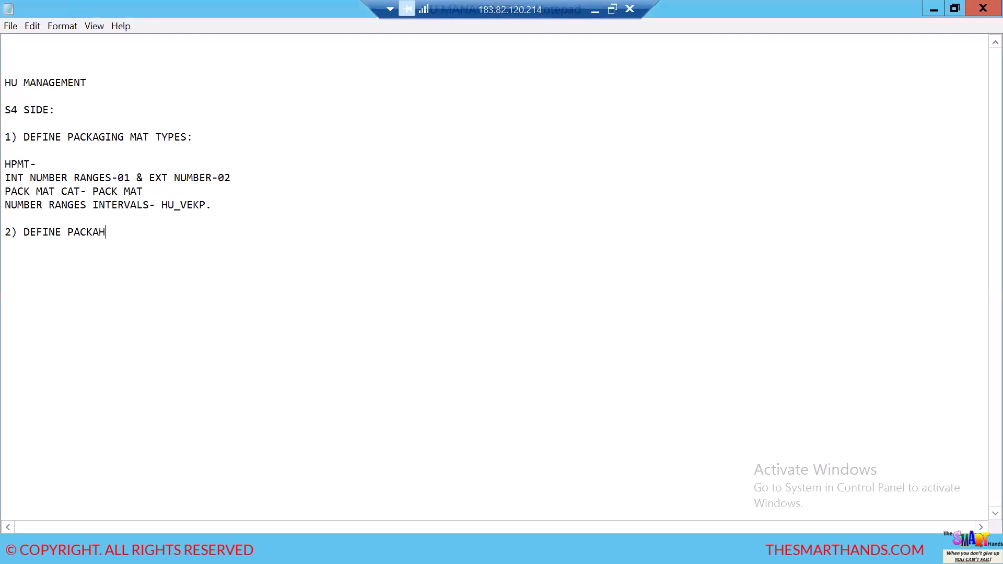
{"action": "key", "text": "BackSpace"}
{"action": "type", "text": "GIN MAT T"}
{"action": "key", "text": "BackSpace"}
{"action": "type", "text": "GRUM"}
{"action": "key", "text": "BackSpace"}
{"action": "key", "text": "BackSpace"}
{"action": "type", "text": "OU"}
{"action": "key", "text": "BackSpace"}
{"action": "type", "text": "UPS"}
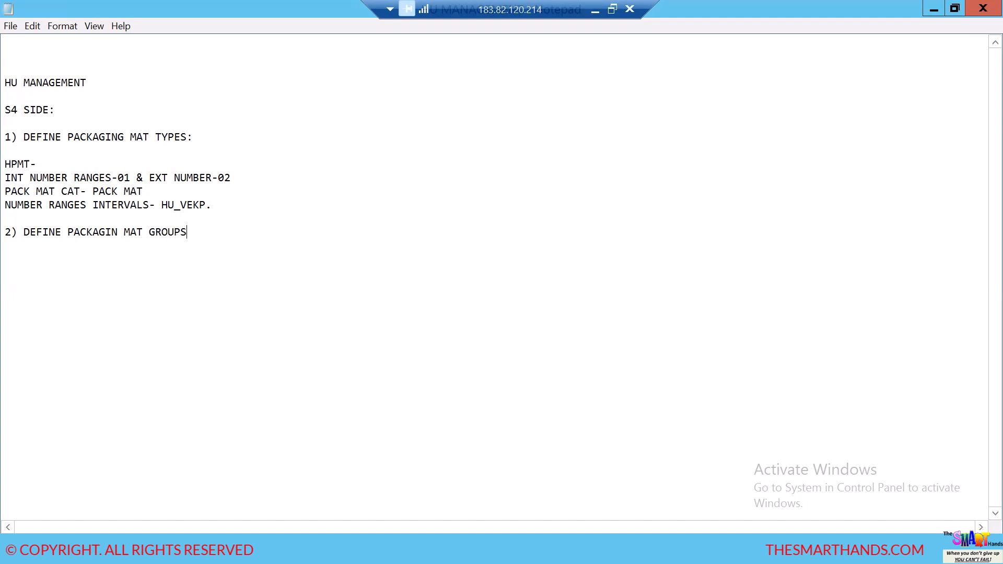
{"action": "type", "text": "."}
{"action": "left_click", "coordinate": [119, 232]}
{"action": "key", "text": "BackSpace"}
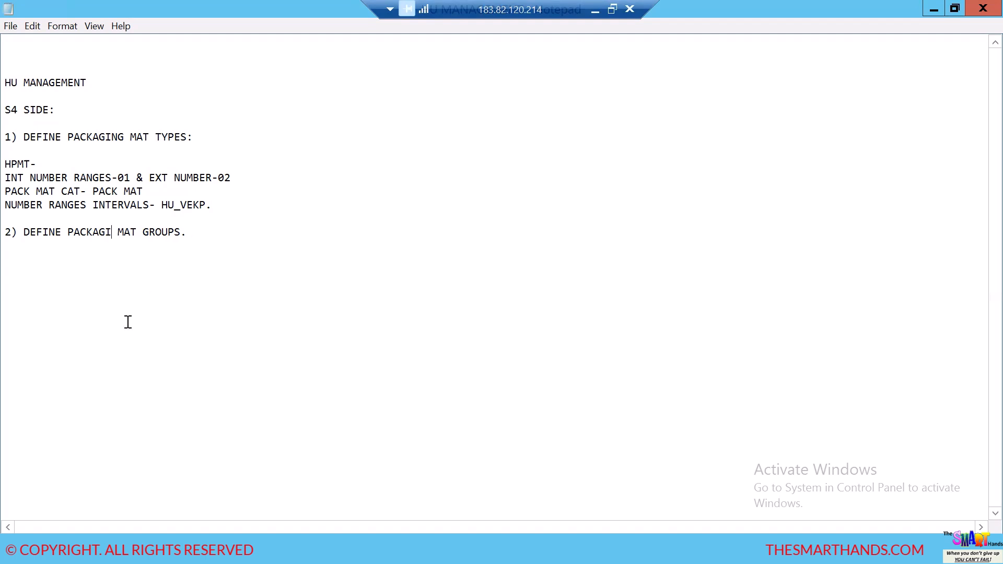
{"action": "key", "text": "BackSpace"}
{"action": "key", "text": "BackSpace"}
{"action": "key", "text": "BackSpace"}
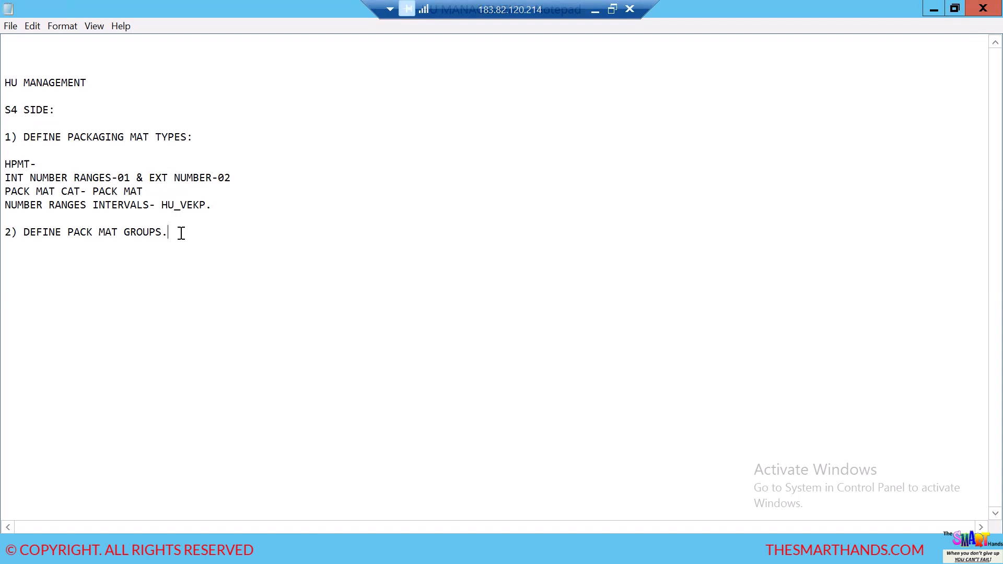
{"action": "key", "text": "Return"}
{"action": "type", "text": "HPMG-"}
Step: Switch back to SAP and try to save the new packaging material type under the key HPMT
{"action": "key", "text": "alt+Tab"}
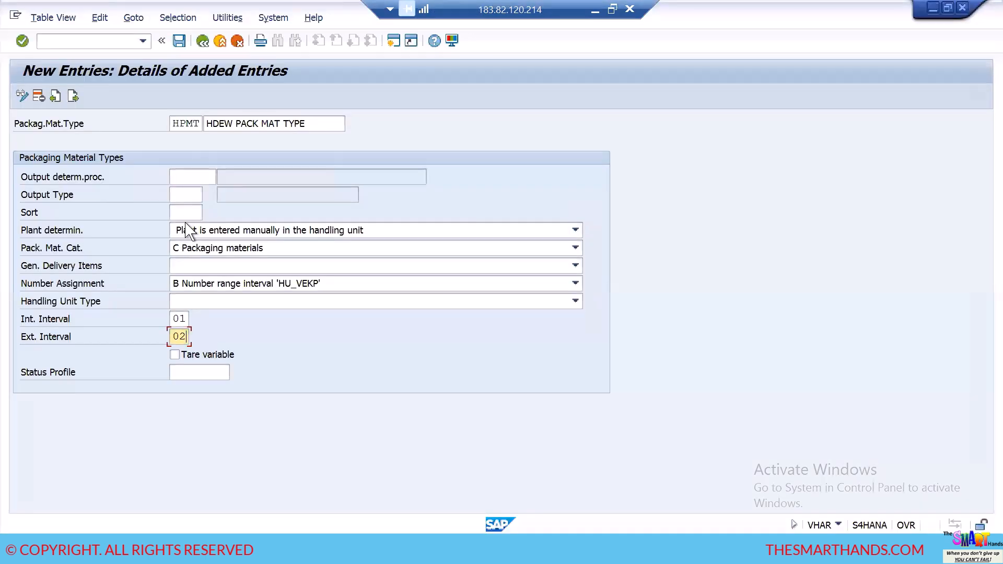
{"action": "left_click", "coordinate": [179, 41]}
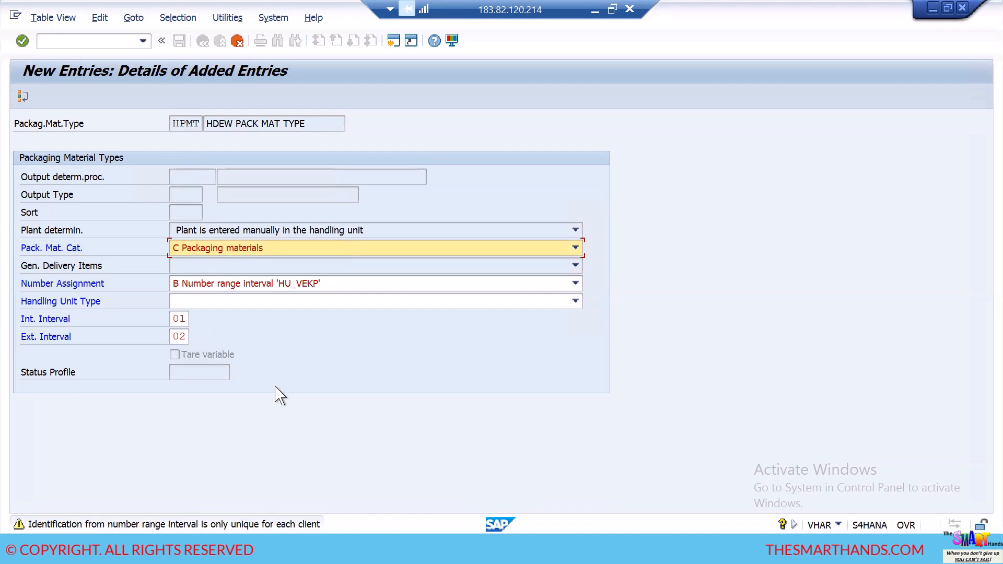
{"action": "key", "text": "Return"}
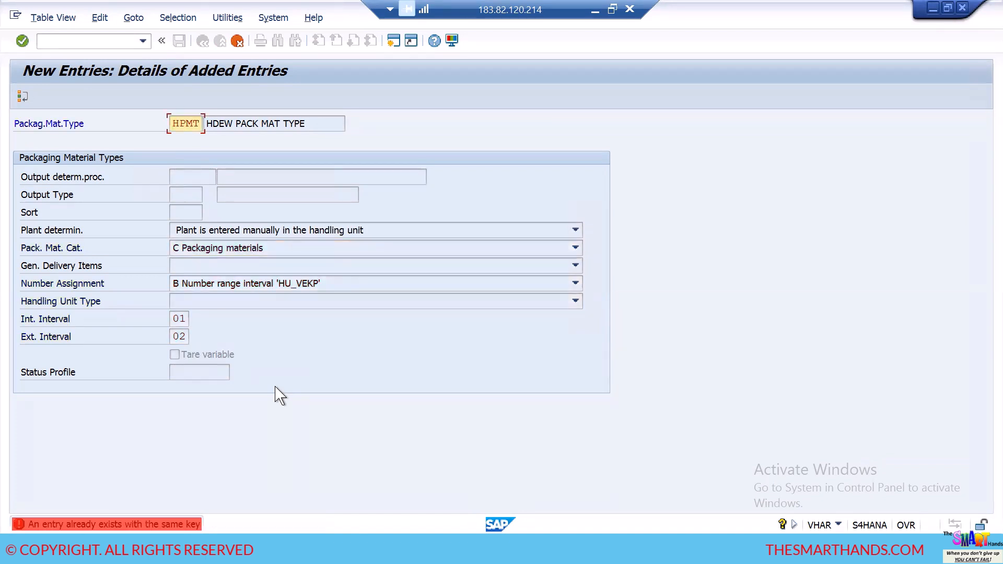
Step: Change the packaging material type key to HDMT and save the entry to customizing request S4HK901437
{"action": "left_click", "coordinate": [202, 124]}
{"action": "key", "text": "BackSpace"}
{"action": "key", "text": "BackSpace"}
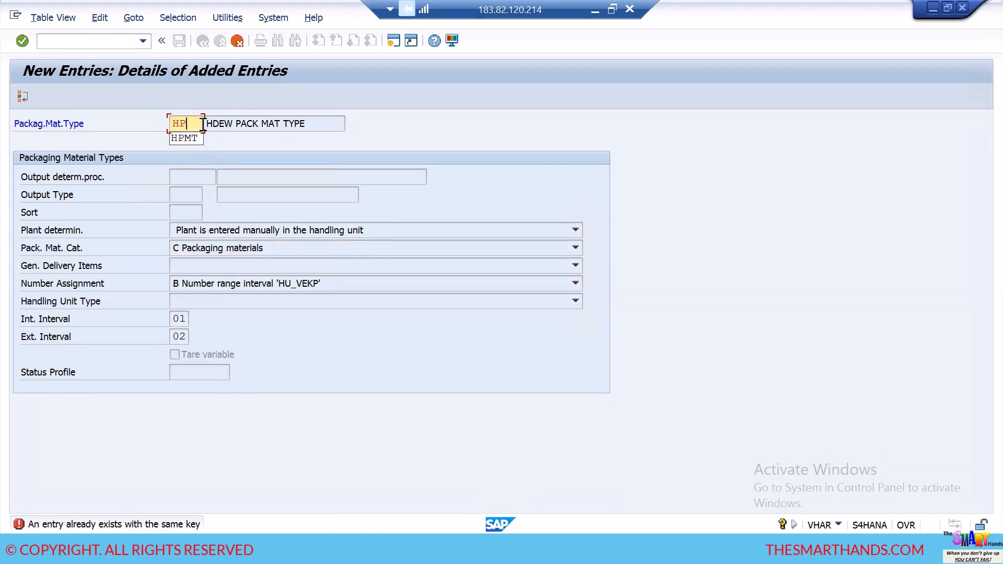
{"action": "key", "text": "BackSpace"}
{"action": "type", "text": "DMT"}
{"action": "key", "text": "Return"}
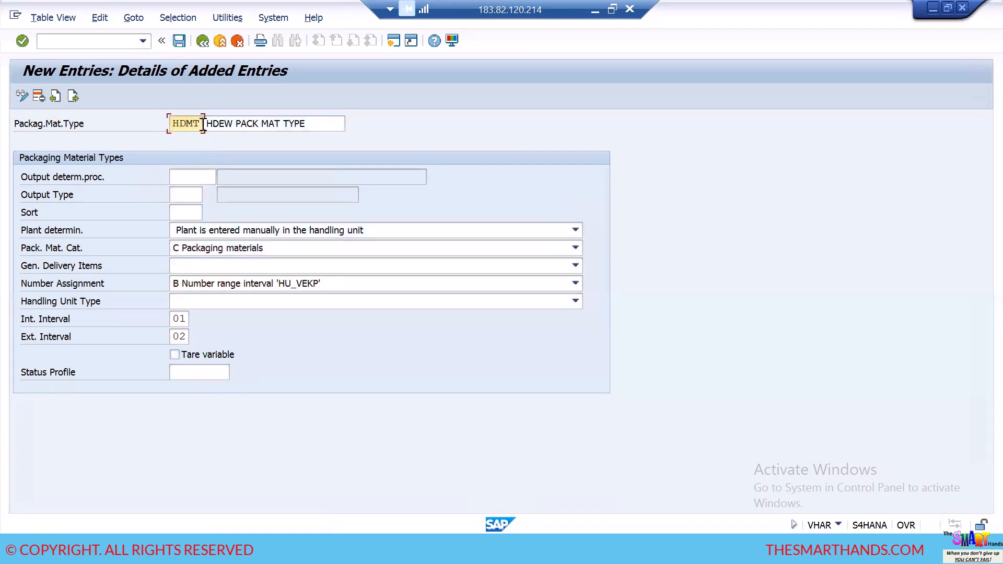
{"action": "left_click", "coordinate": [179, 40]}
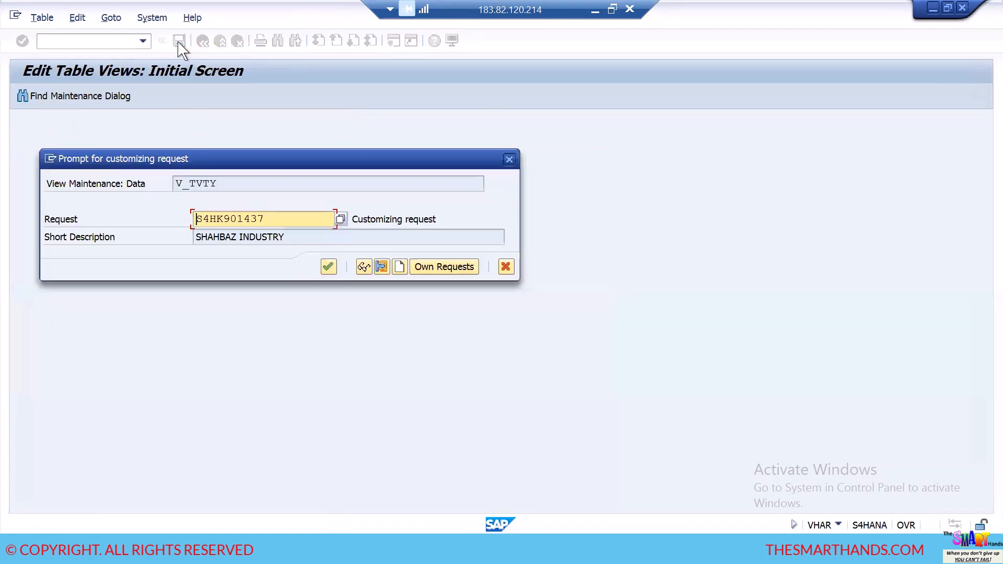
{"action": "left_click", "coordinate": [328, 267]}
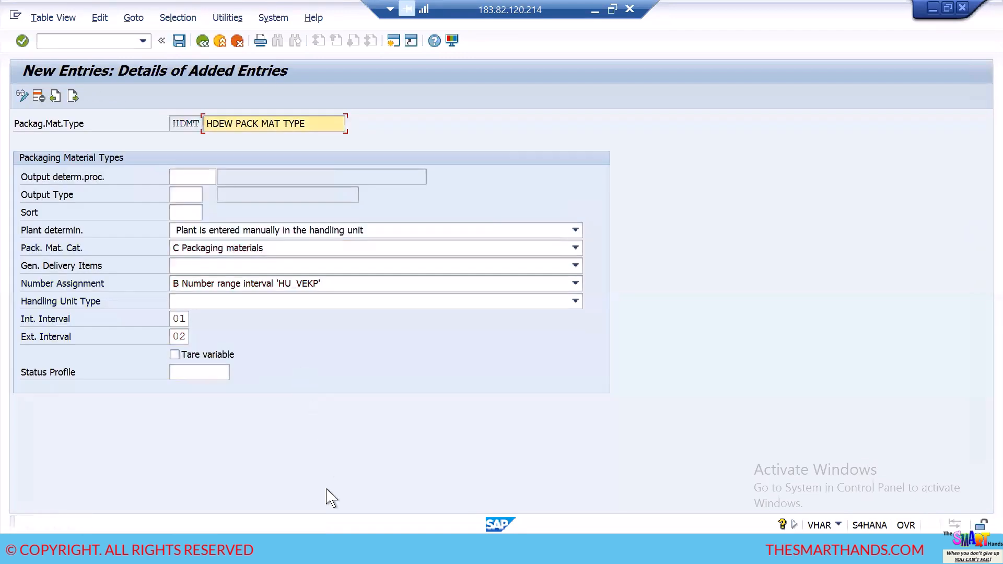
Step: In the Notepad notes, correct HPMT to HDMT and HPMG to HDMG
{"action": "key", "text": "alt+Tab"}
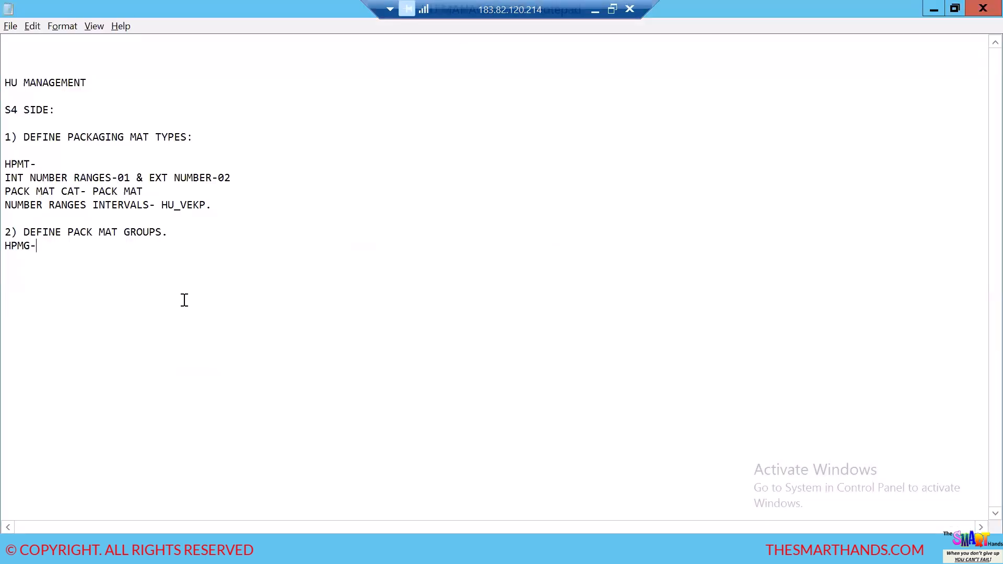
{"action": "left_click", "coordinate": [20, 165]}
{"action": "type", "text": "D"}
{"action": "left_click", "coordinate": [18, 246]}
{"action": "key", "text": "BackSpace"}
{"action": "type", "text": "D"}
Step: Back in SAP, save the HDMT entry again and return to the IMG structure
{"action": "key", "text": "alt+Tab"}
{"action": "left_click", "coordinate": [180, 38]}
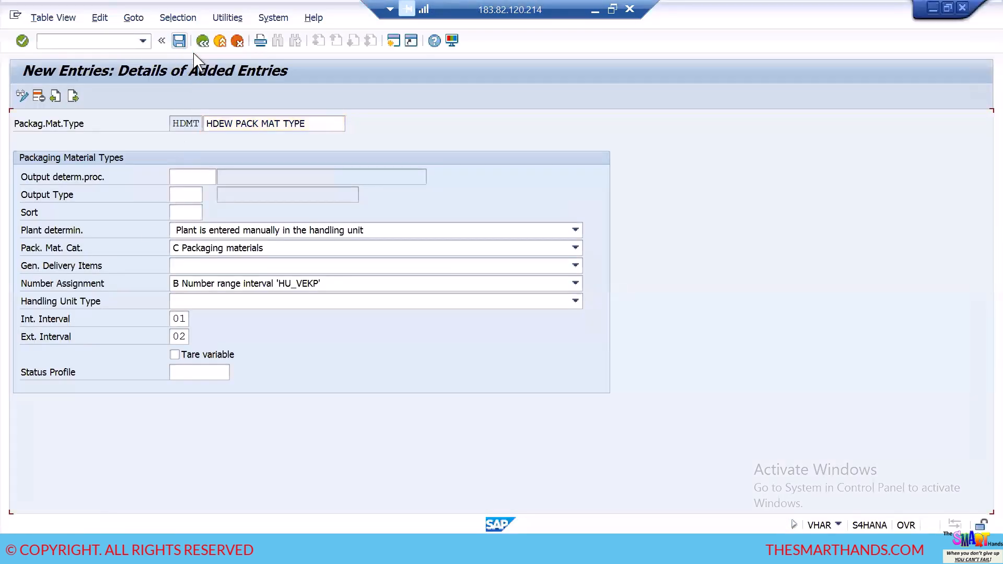
{"action": "left_click", "coordinate": [203, 41]}
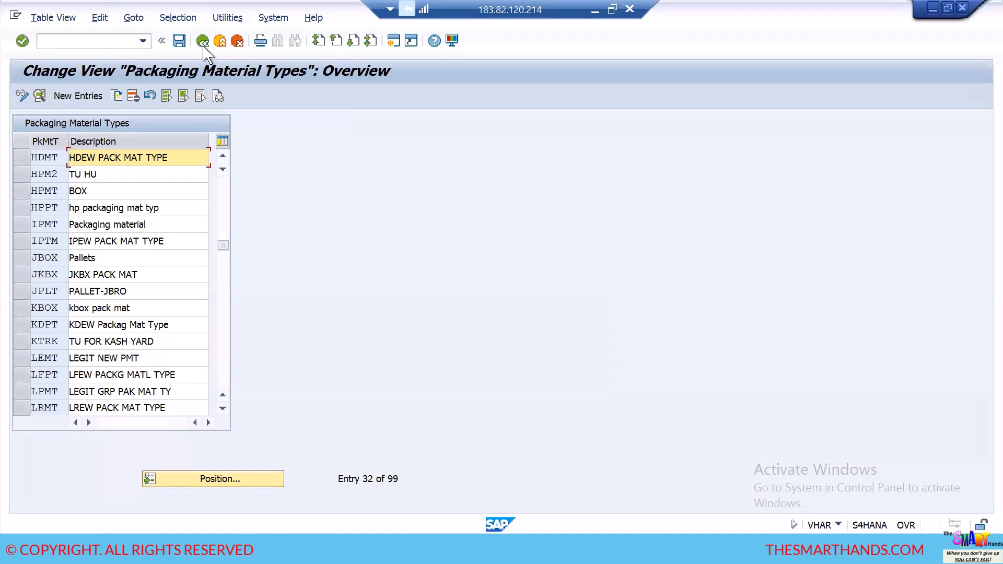
{"action": "left_click", "coordinate": [203, 42]}
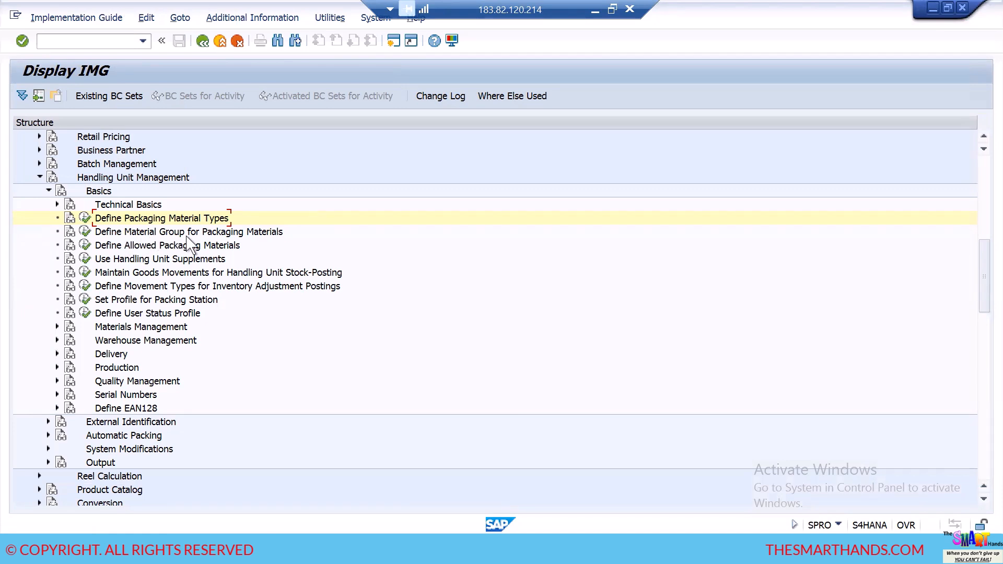
Step: Under Define Material Group for Packaging Materials, create a new entry HDMG with description HDEW PACK MAT GROUP
{"action": "left_click", "coordinate": [85, 232]}
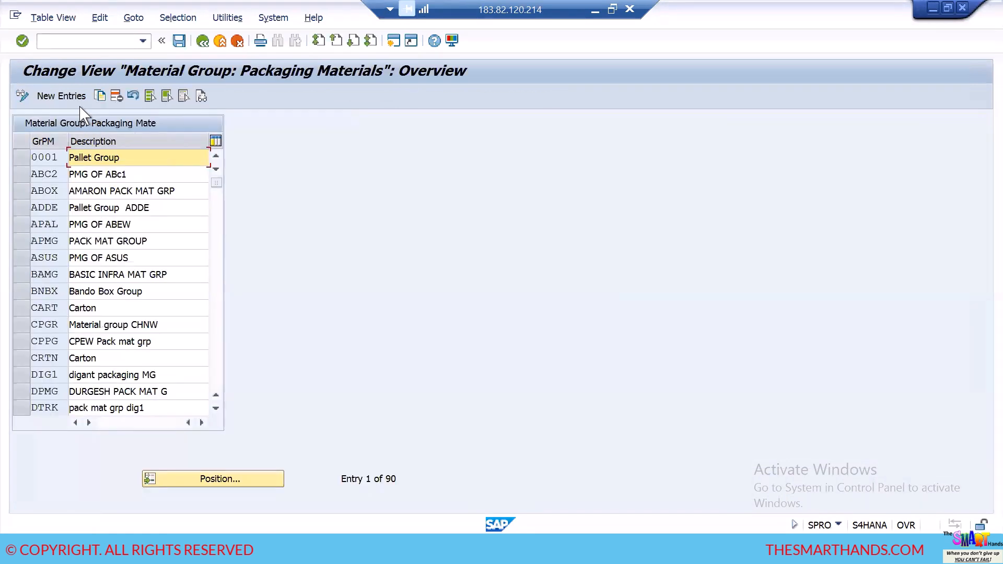
{"action": "left_click", "coordinate": [81, 97]}
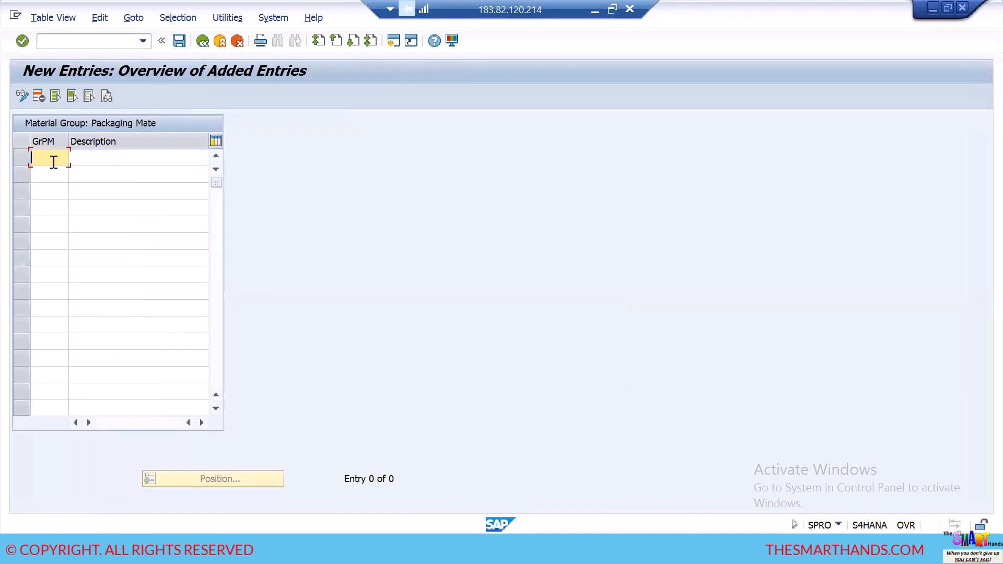
{"action": "type", "text": "HDMG"}
{"action": "key", "text": "Tab"}
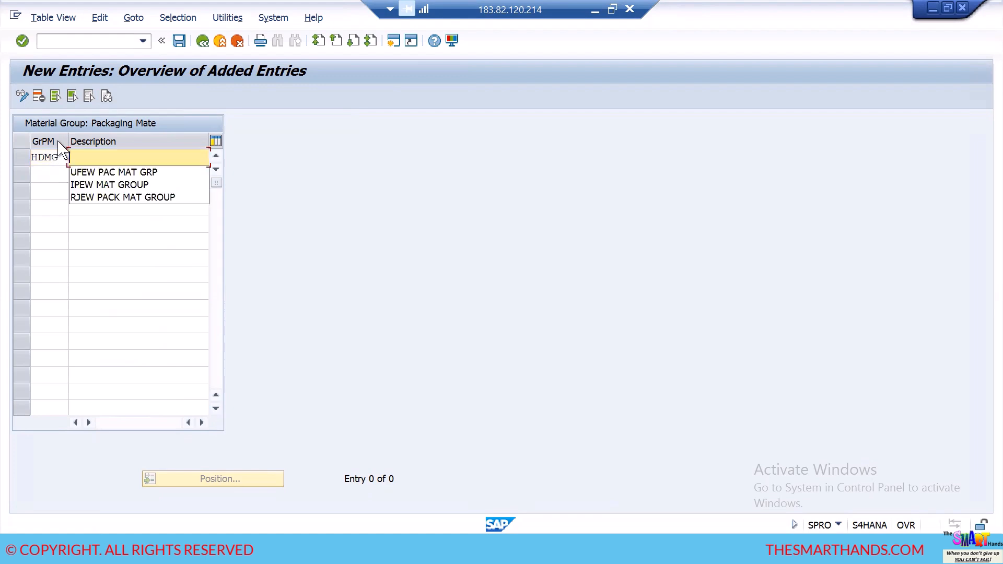
{"action": "type", "text": "HDEW PACK MA"}
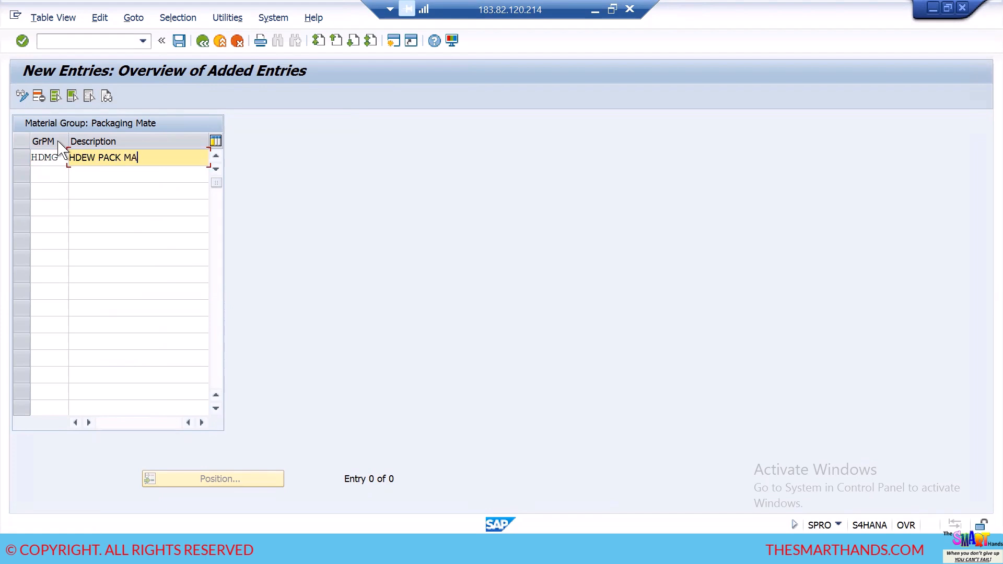
{"action": "key", "text": "Return"}
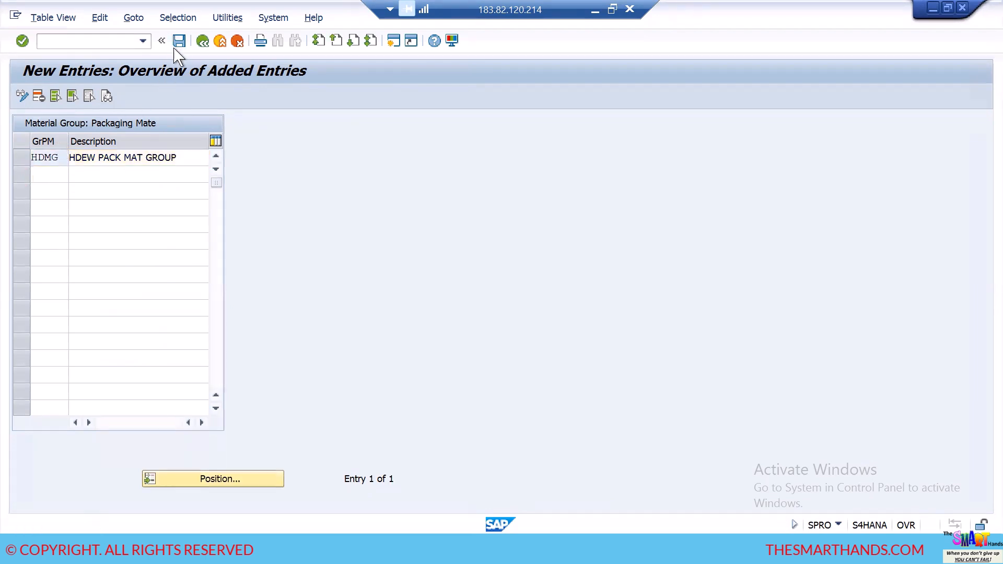
Step: Save the new HDMG material group to the customizing request and return to the IMG structure
{"action": "left_click", "coordinate": [179, 41]}
{"action": "left_click", "coordinate": [325, 268]}
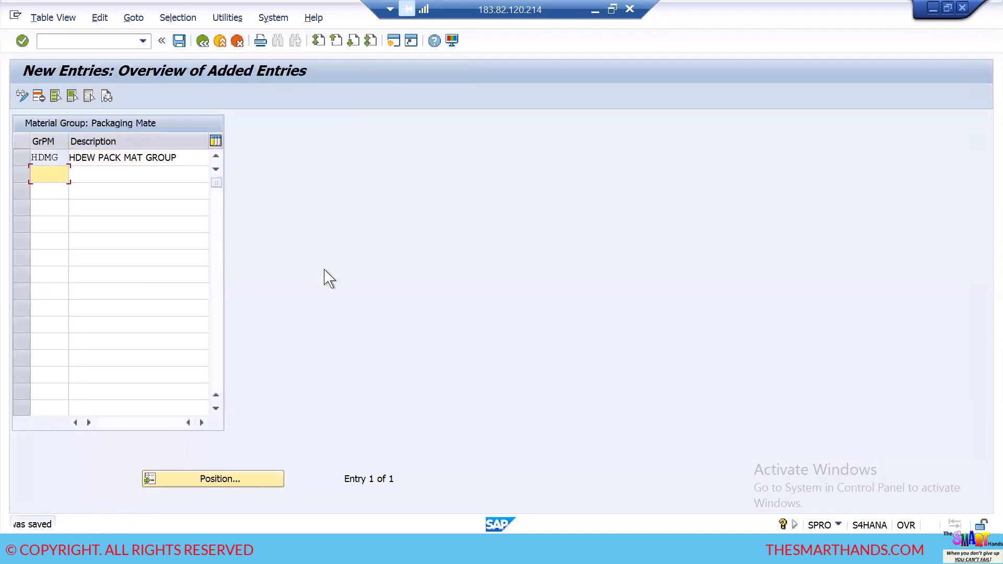
{"action": "left_click", "coordinate": [201, 47]}
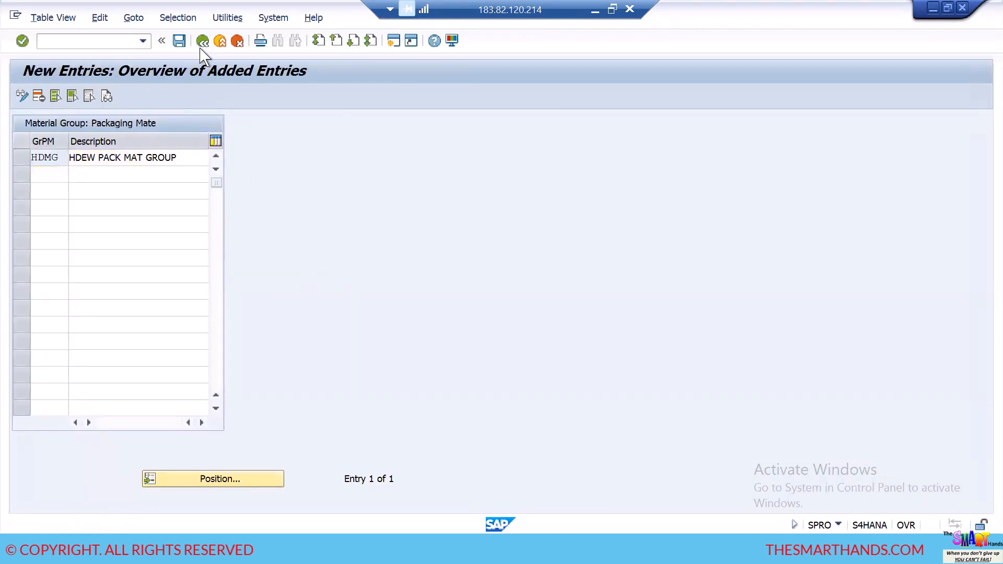
{"action": "left_click", "coordinate": [202, 42]}
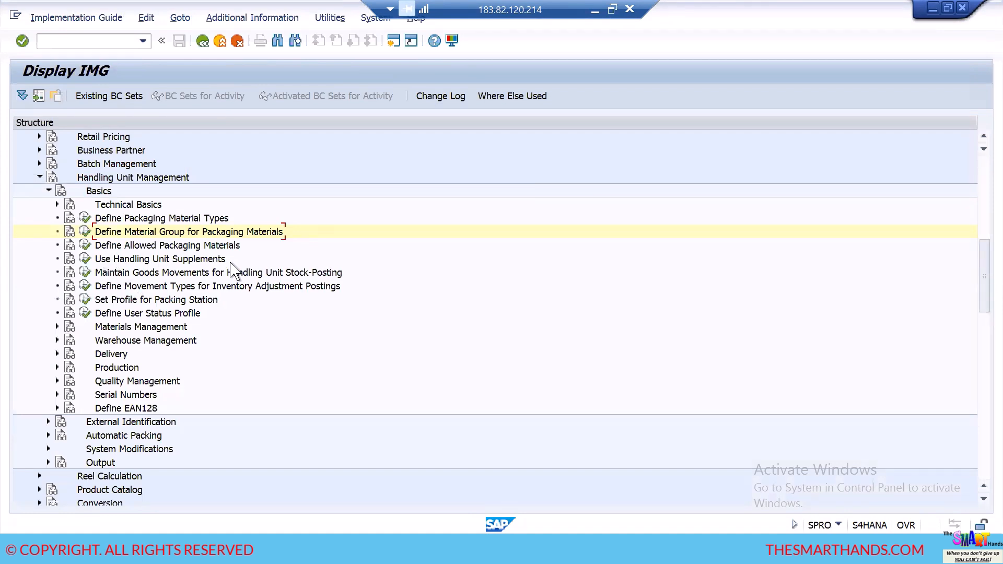
Step: In the Notepad notes, add the heading "3) DEFINE ALLOWED PACK MATERAILS." below the HDMG entry
{"action": "key", "text": "alt+Tab"}
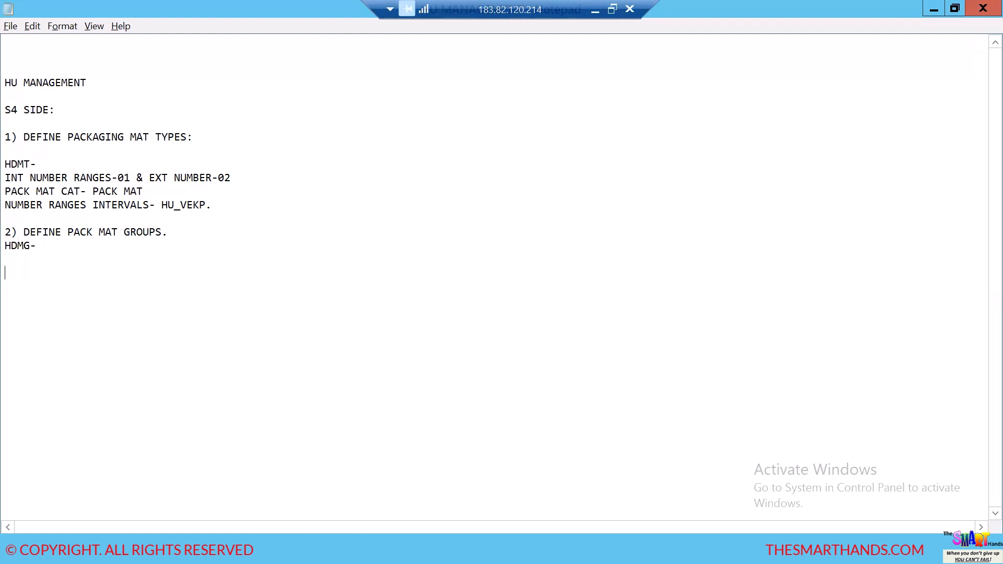
{"action": "type", "text": "FINE PACKAGING MAT"}
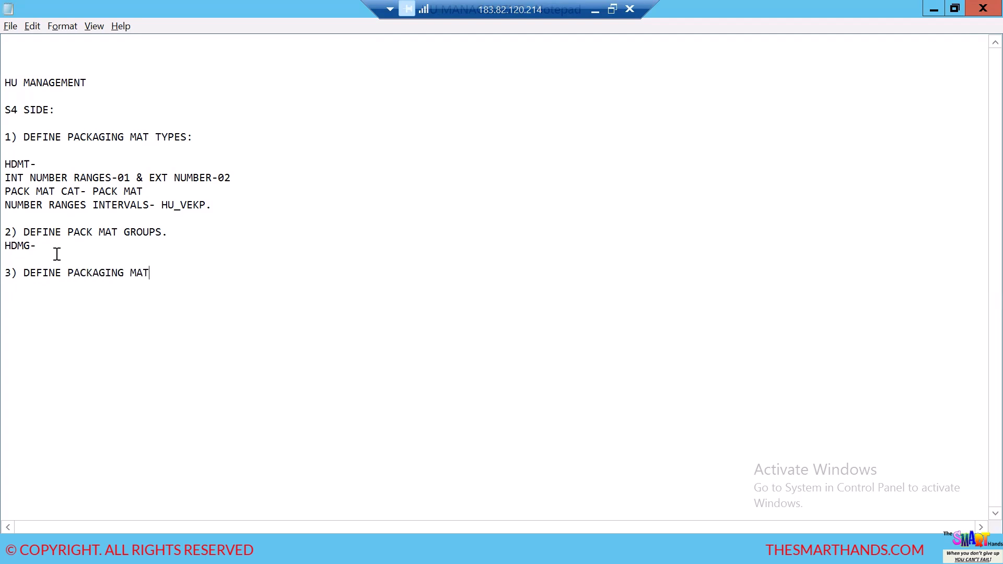
{"action": "key", "text": "BackSpace"}
{"action": "key", "text": "BackSpace"}
{"action": "key", "text": "BackSpace"}
{"action": "key", "text": "BackSpace"}
{"action": "key", "text": "BackSpace"}
{"action": "key", "text": "BackSpace"}
{"action": "key", "text": "BackSpace"}
{"action": "key", "text": "BackSpace"}
{"action": "type", "text": "ALLOW"}
{"action": "type", "text": "ED PA"}
{"action": "type", "text": "CK MATRIAL"}
{"action": "key", "text": "BackSpace"}
{"action": "key", "text": "BackSpace"}
{"action": "key", "text": "BackSpace"}
{"action": "type", "text": "ERAILAS"}
{"action": "key", "text": "BackSpace"}
{"action": "key", "text": "BackSpace"}
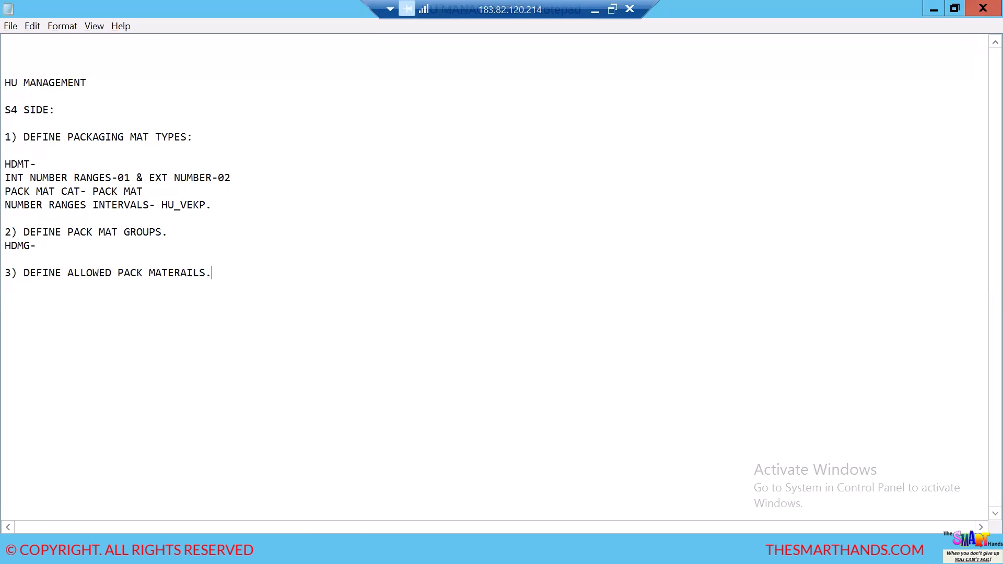
Step: In SAP, under Define Allowed Packaging Materials, create a new entry assigning packaging material type HDMT to material group HDMG
{"action": "key", "text": "alt+Tab"}
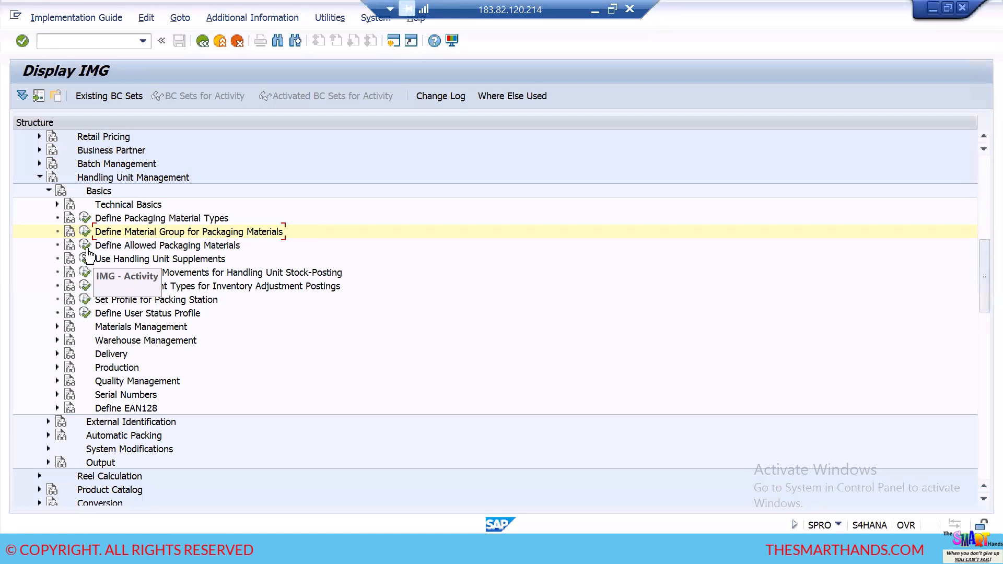
{"action": "key", "text": "alt+Tab"}
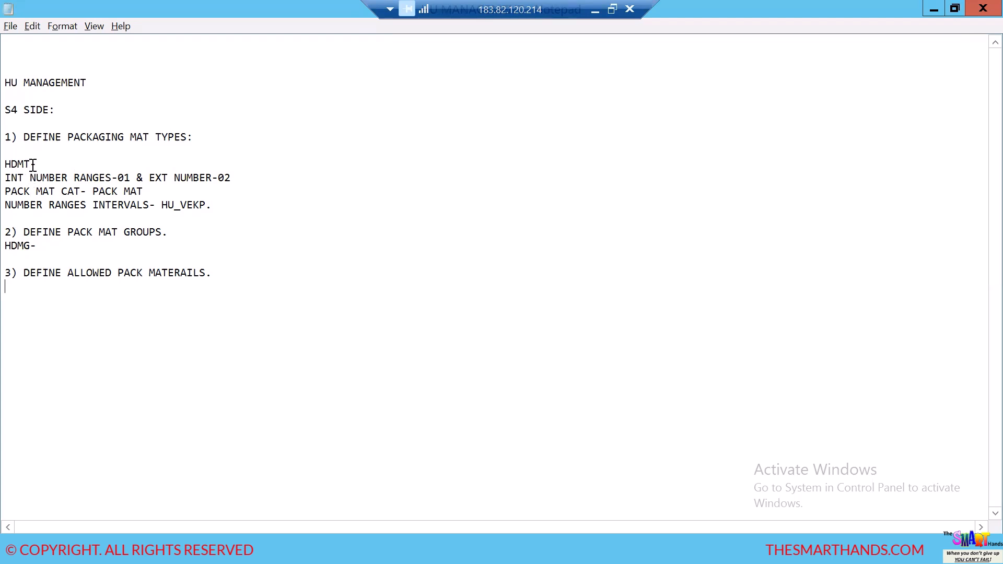
{"action": "key", "text": "alt+Tab"}
{"action": "left_click", "coordinate": [85, 245]}
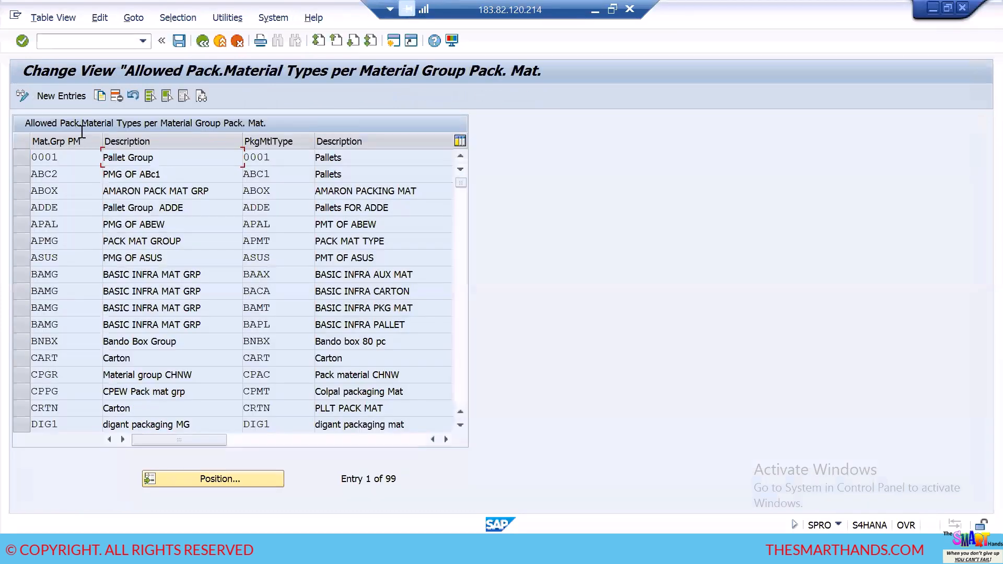
{"action": "left_click", "coordinate": [62, 97]}
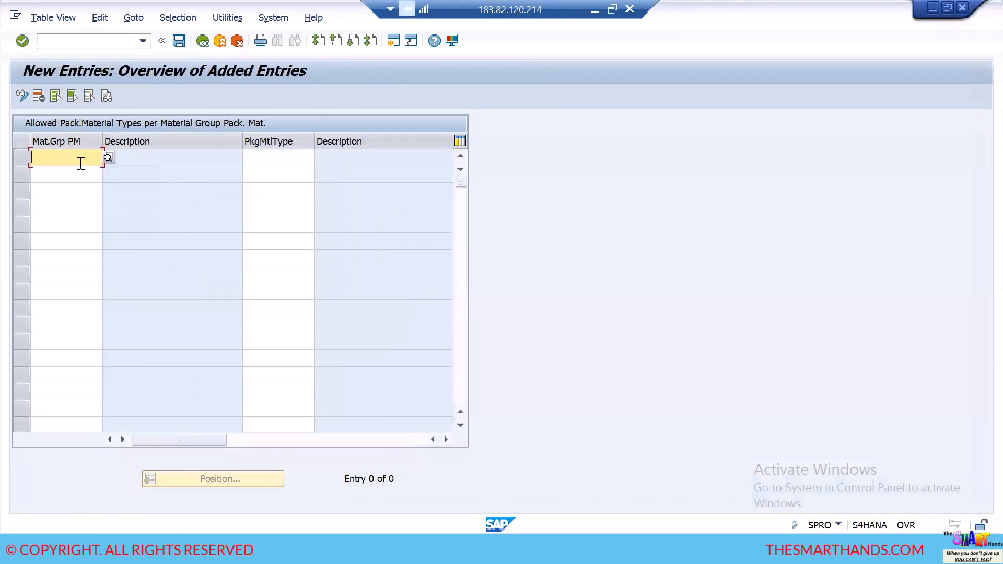
{"action": "type", "text": "HD"}
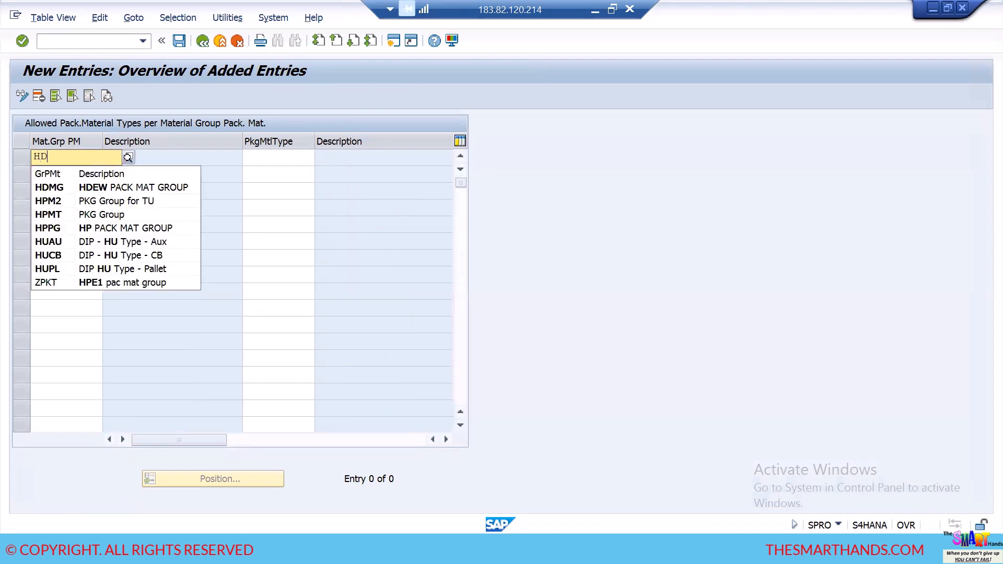
{"action": "type", "text": "M"}
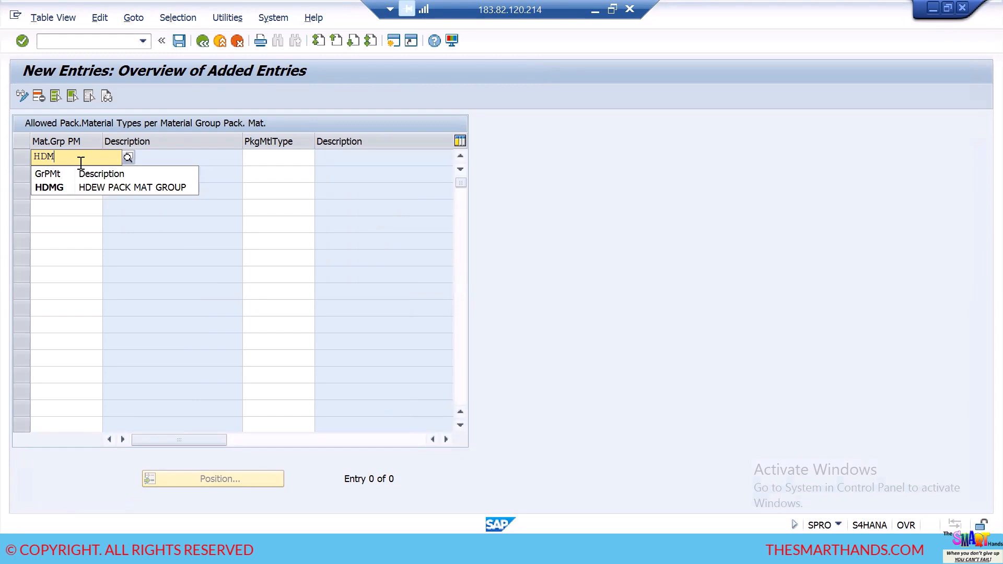
{"action": "type", "text": "G"}
{"action": "key", "text": "Tab"}
{"action": "type", "text": "HD"}
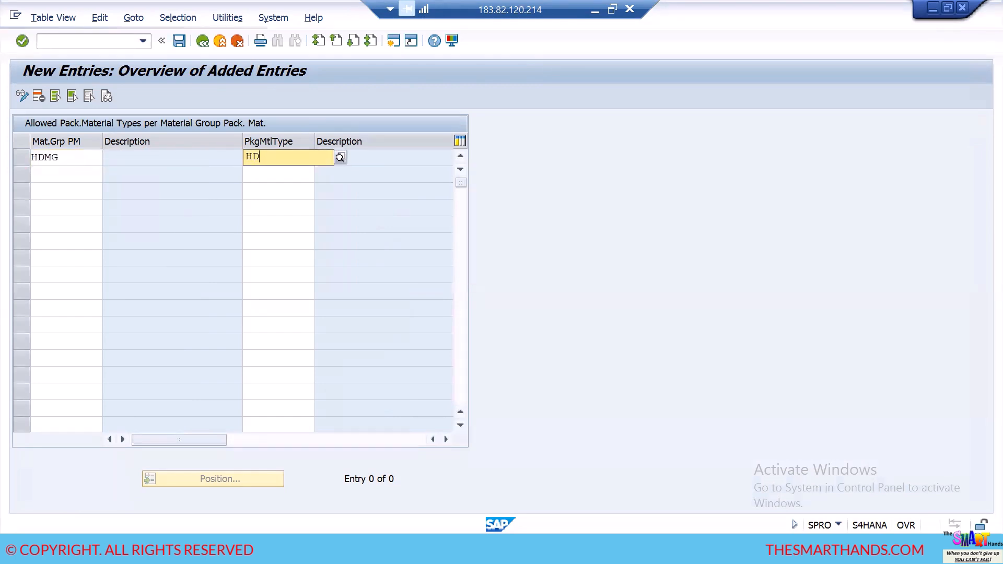
{"action": "type", "text": "MT"}
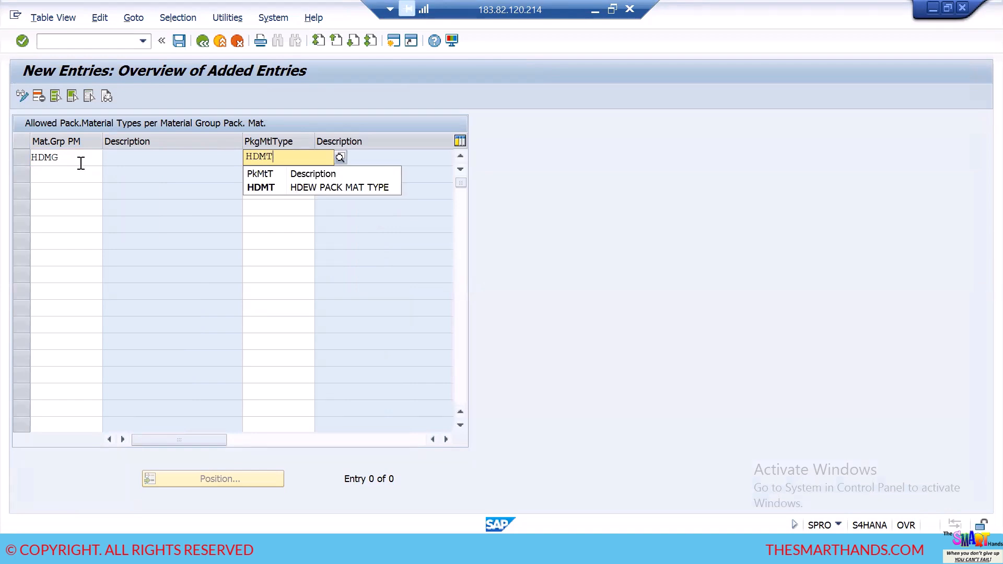
{"action": "key", "text": "Return"}
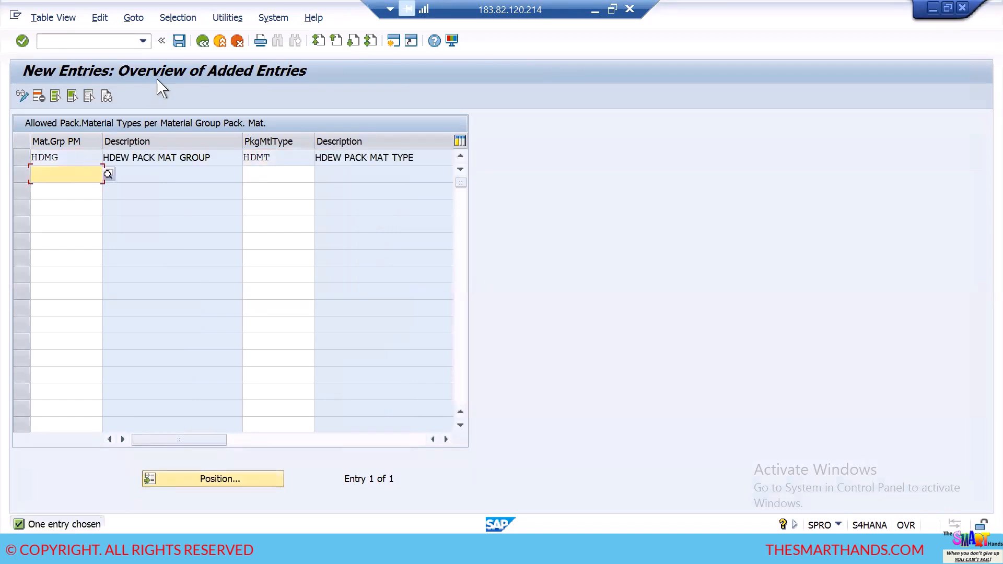
Step: Save the HDMG–HDMT assignment to the customizing request and record it as "HDMG-----HDMT" in the Notepad notes
{"action": "left_click", "coordinate": [179, 40]}
{"action": "left_click", "coordinate": [327, 267]}
{"action": "key", "text": "alt+Tab"}
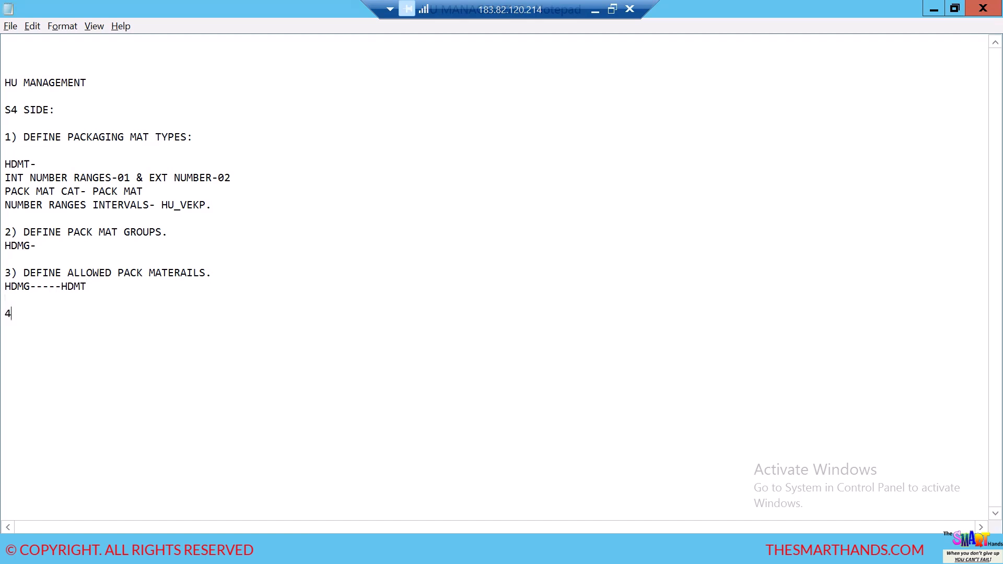
Step: Back in SAP, return to the IMG structure and expand External Identification under Handling Unit Management in place of Basics
{"action": "key", "text": "alt+Tab"}
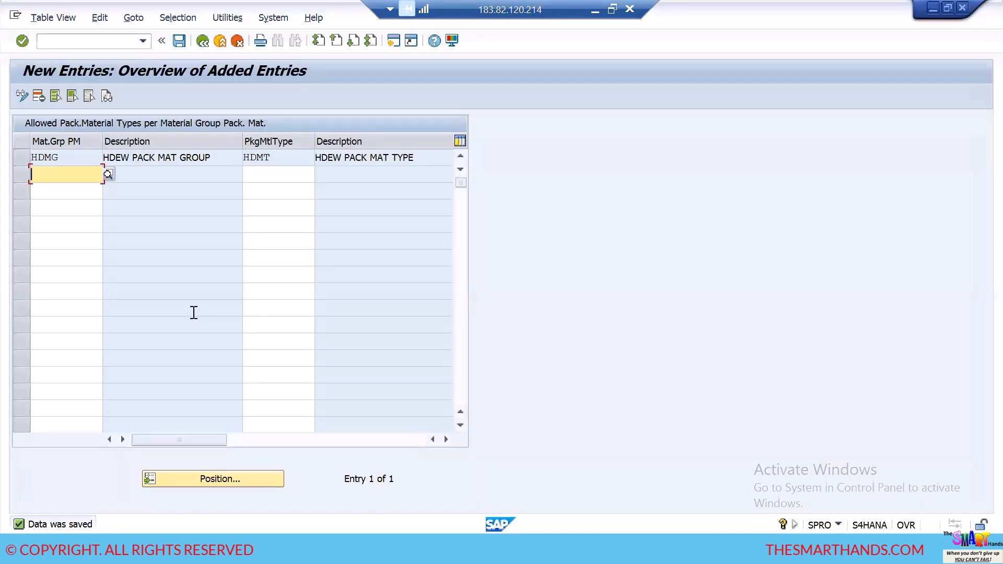
{"action": "left_click", "coordinate": [205, 43]}
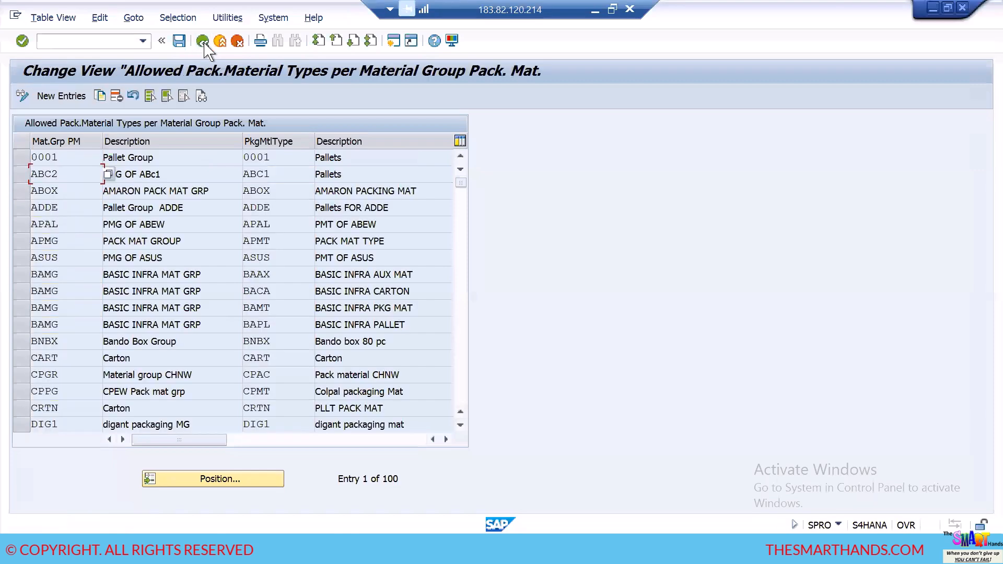
{"action": "left_click", "coordinate": [203, 41]}
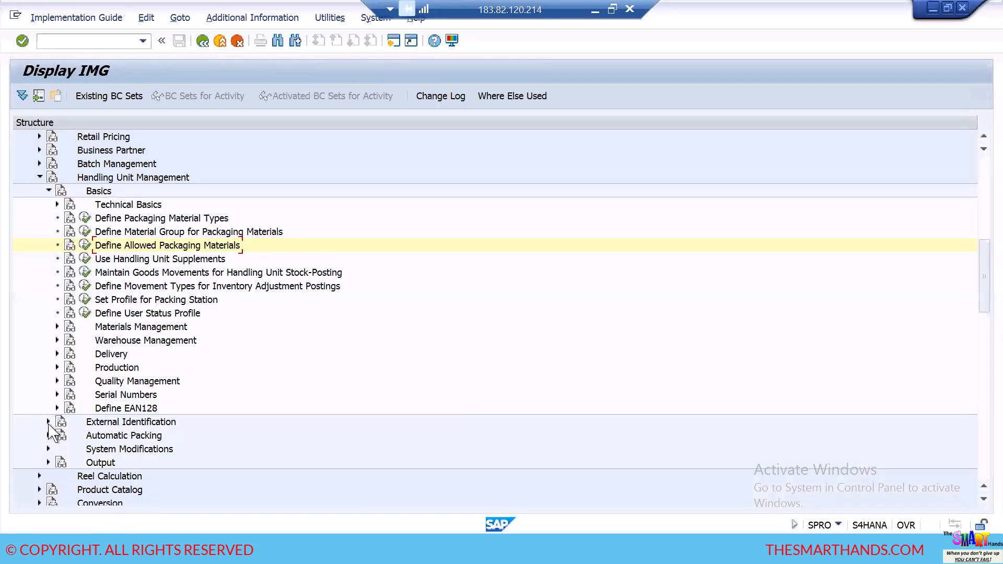
{"action": "key", "text": "alt+Tab"}
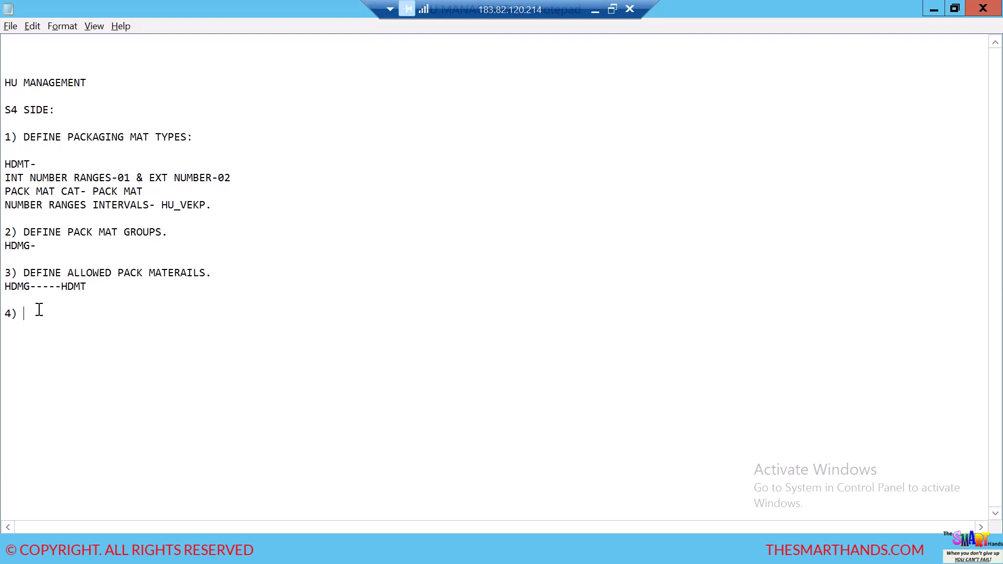
{"action": "key", "text": "alt+Tab"}
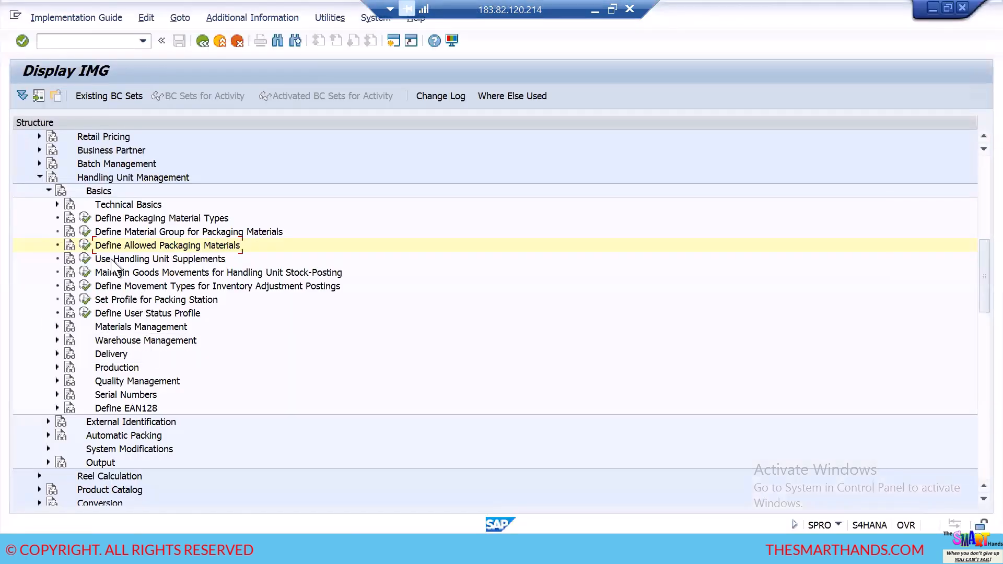
{"action": "left_click", "coordinate": [49, 191]}
{"action": "left_click", "coordinate": [48, 204]}
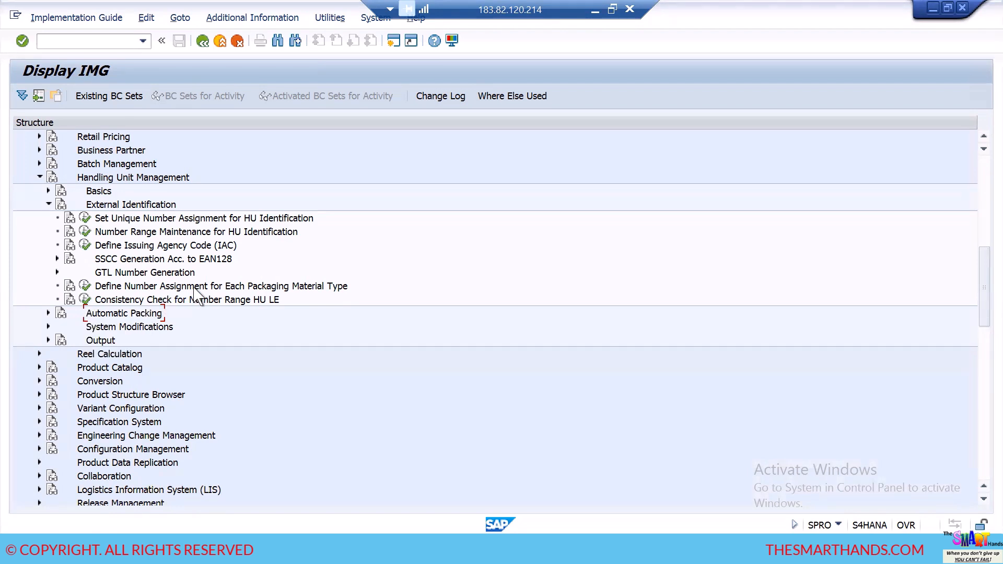
Step: In the Notepad notes, write point 4 as "DEFINE NUMBER ASSIGNMENT FOR EACH PACKAGING MAT TYPES."
{"action": "key", "text": "alt+Tab"}
{"action": "type", "text": "DEFINE NUMBER ASSIG"}
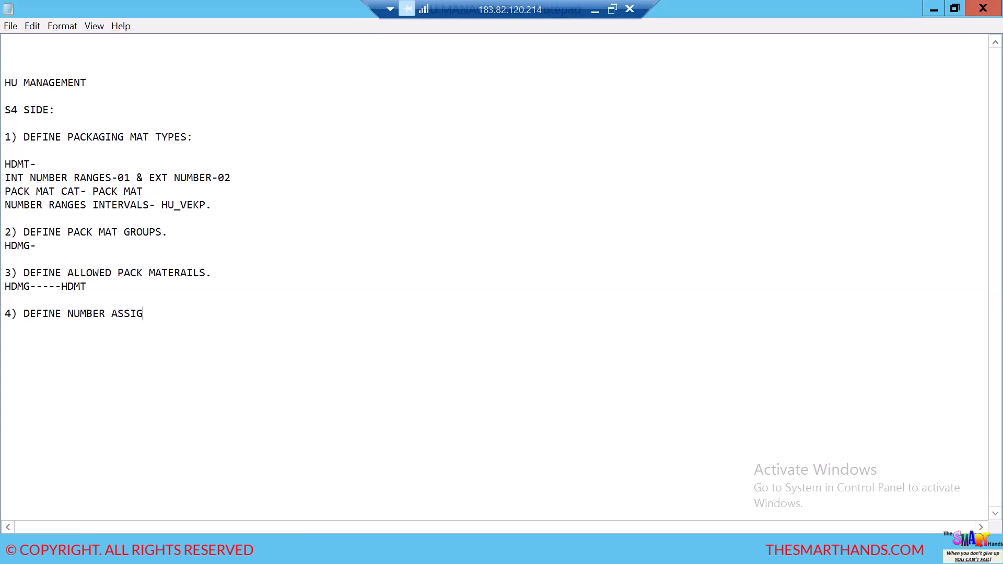
{"action": "type", "text": "NMNET "}
{"action": "type", "text": "NT FOR"}
{"action": "type", "text": " EACH"}
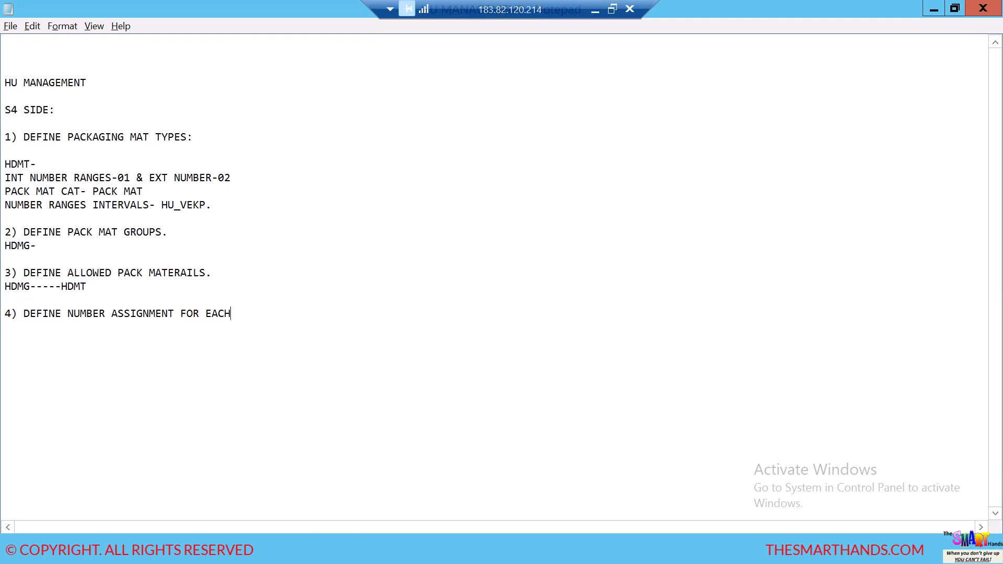
{"action": "type", "text": " PACKAGING MAT TYPES."}
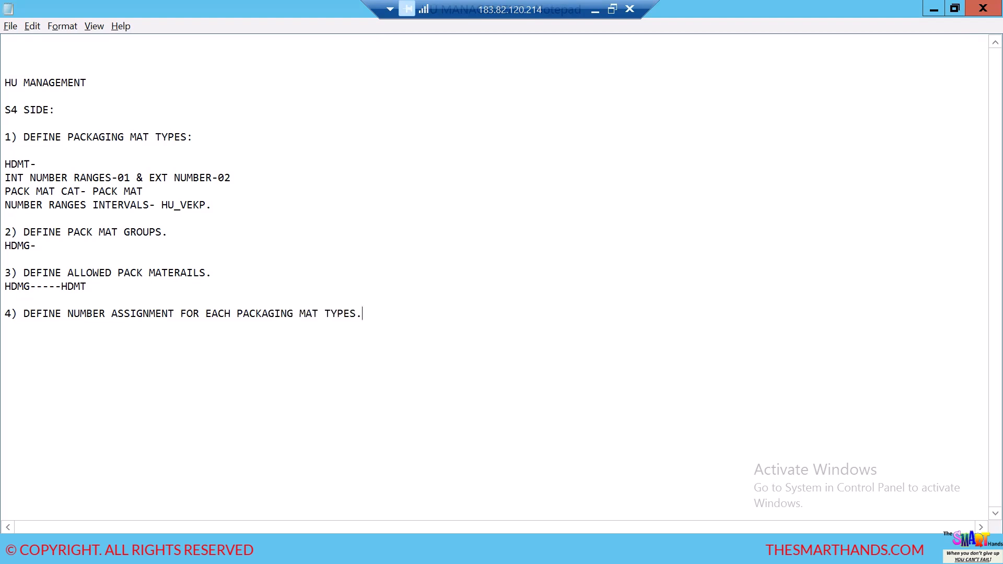
Step: In SAP, open Define Number Assignment for Each Packaging Material Type and position the table on entry HDMT
{"action": "key", "text": "alt+Tab"}
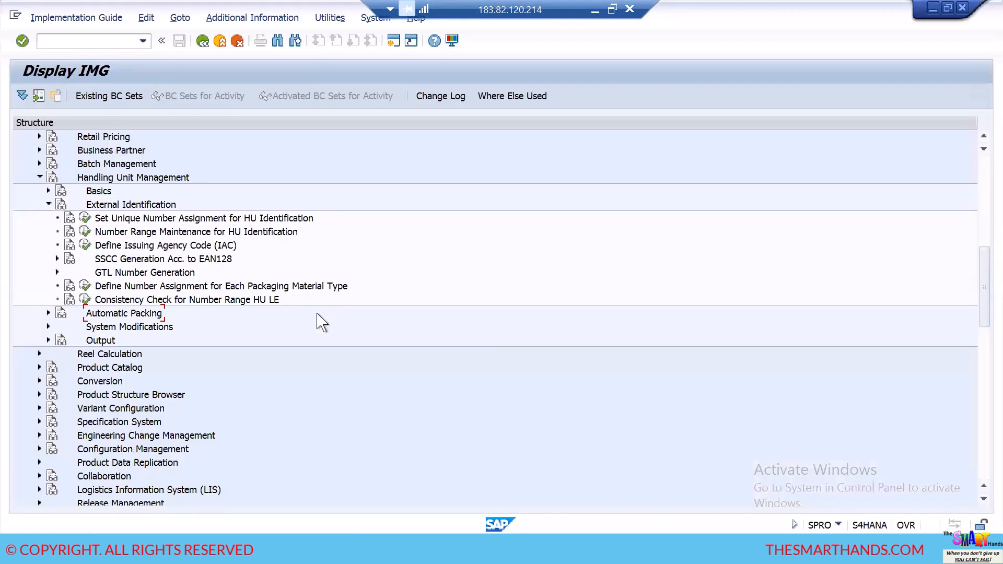
{"action": "left_click", "coordinate": [85, 287]}
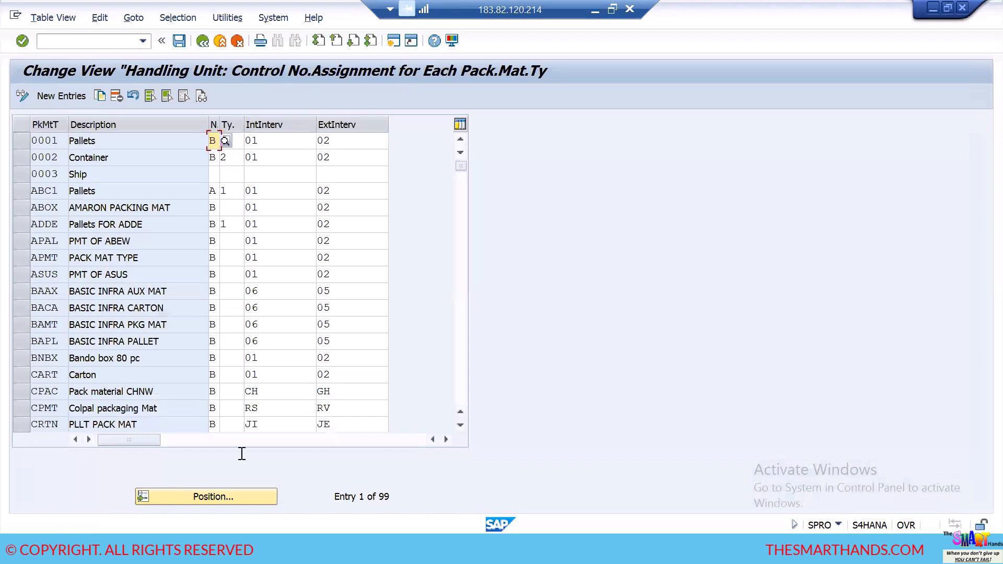
{"action": "left_click", "coordinate": [235, 499]}
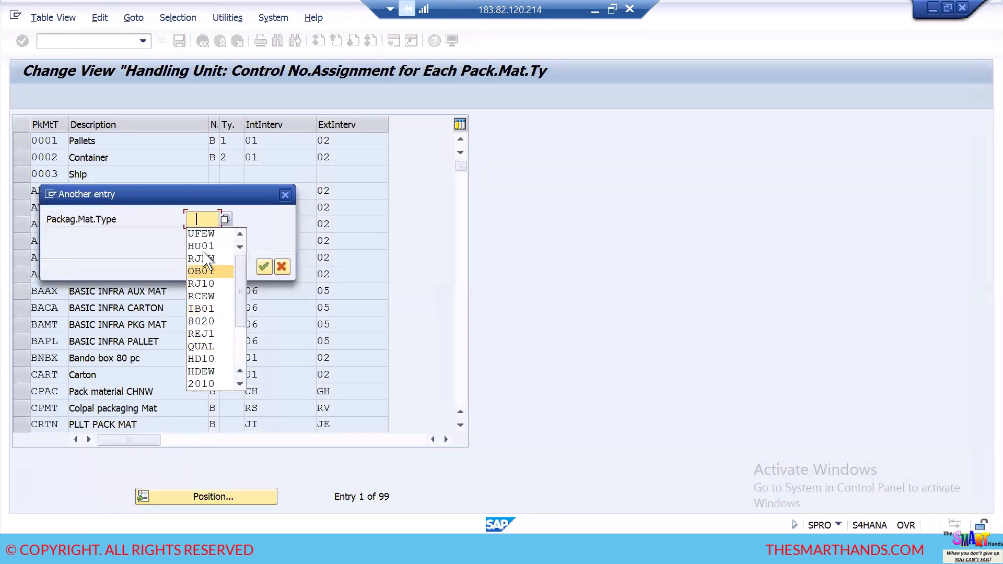
{"action": "left_click", "coordinate": [202, 221]}
{"action": "type", "text": "H"}
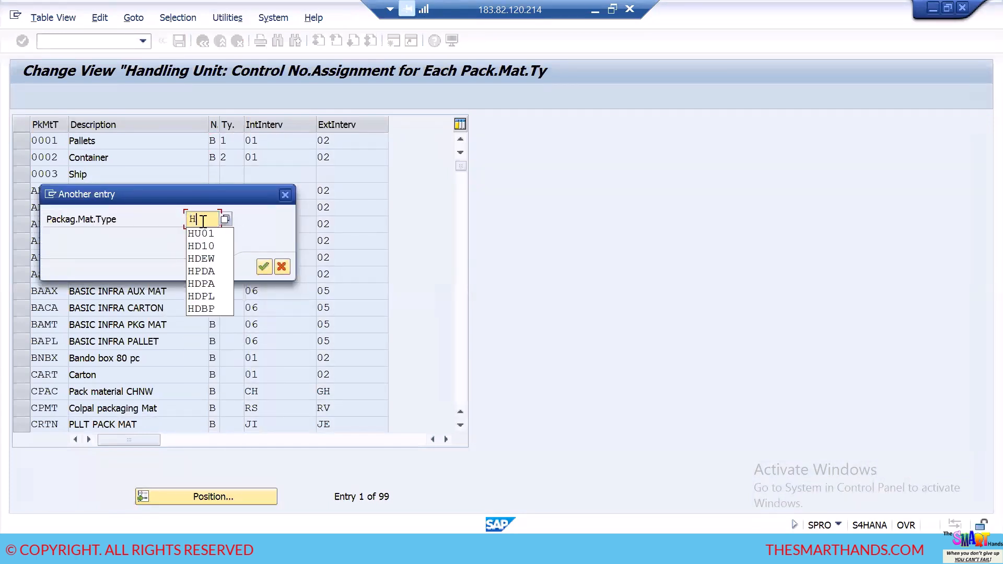
{"action": "type", "text": "DM"}
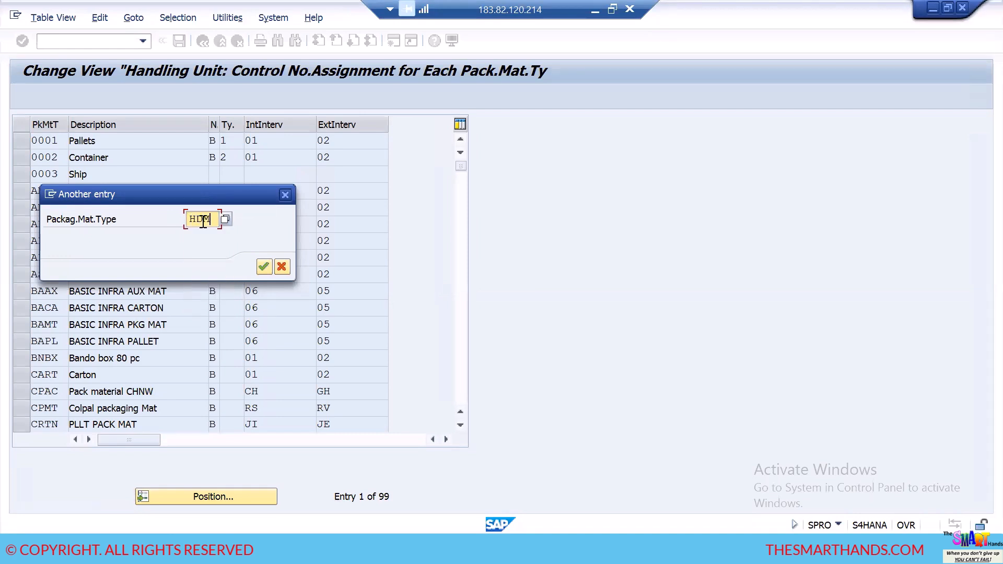
{"action": "type", "text": "T"}
{"action": "left_click", "coordinate": [264, 266]}
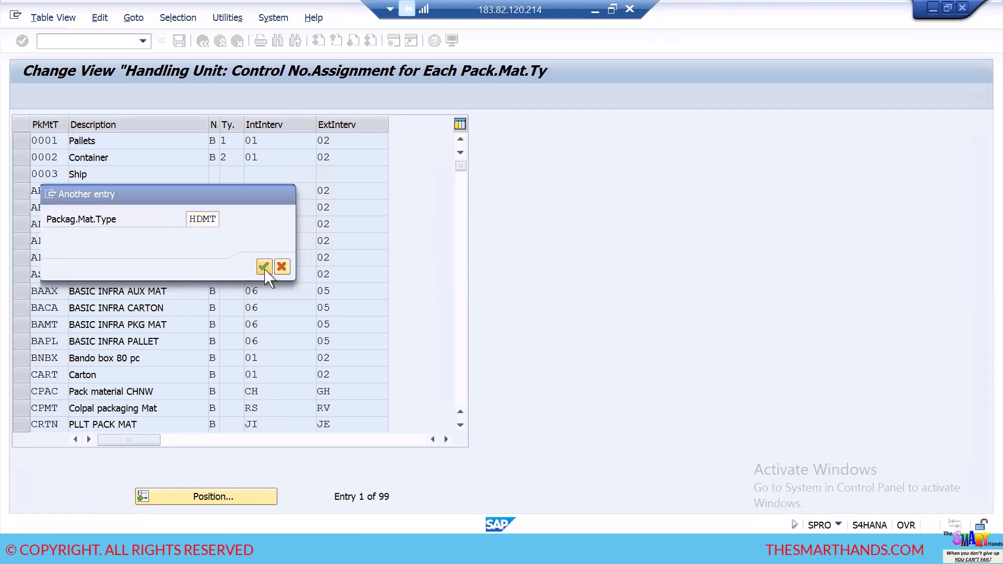
Step: Examine HDMT's internal and external intervals, its number assignment options and its handling unit type, and go back to the Notepad notes
{"action": "left_click", "coordinate": [269, 142]}
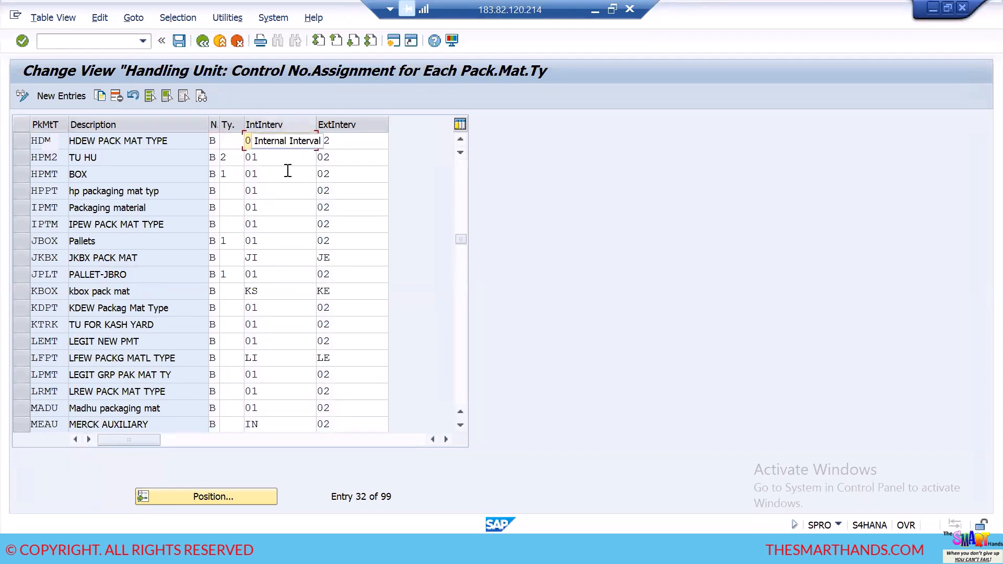
{"action": "left_click", "coordinate": [349, 141]}
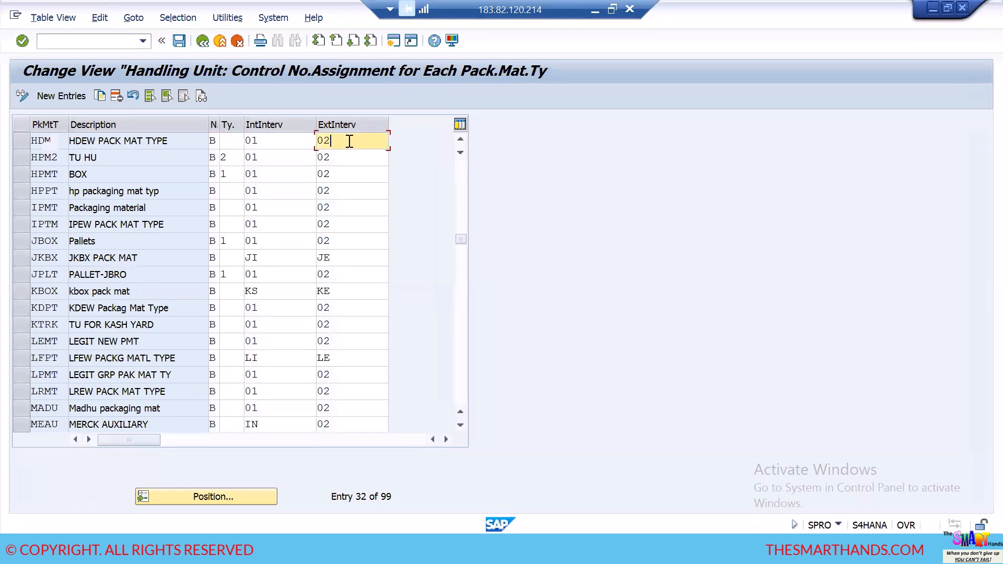
{"action": "left_click", "coordinate": [218, 142]}
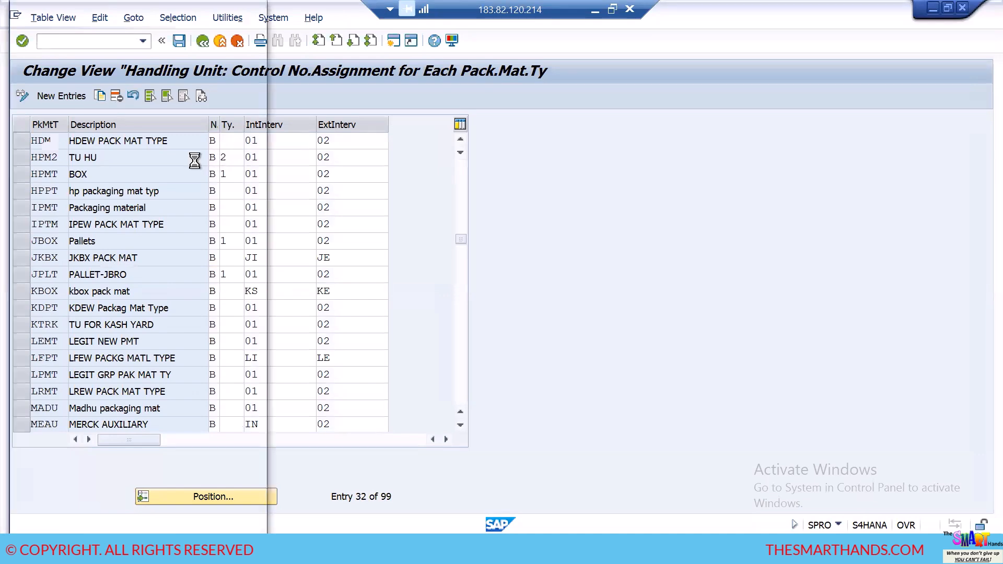
{"action": "key", "text": "F4"}
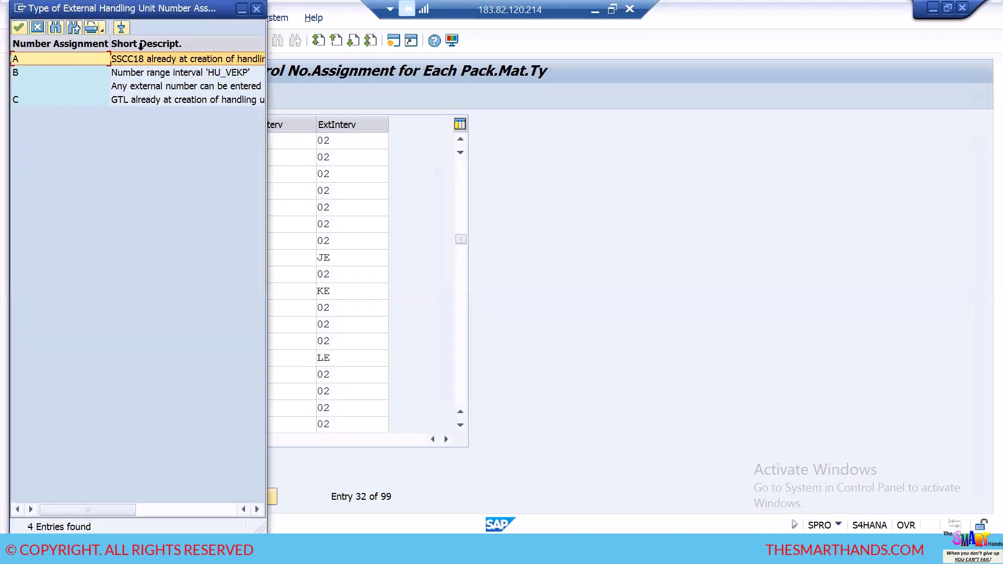
{"action": "left_click_drag", "start_coordinate": [137, 14], "coordinate": [150, 134]}
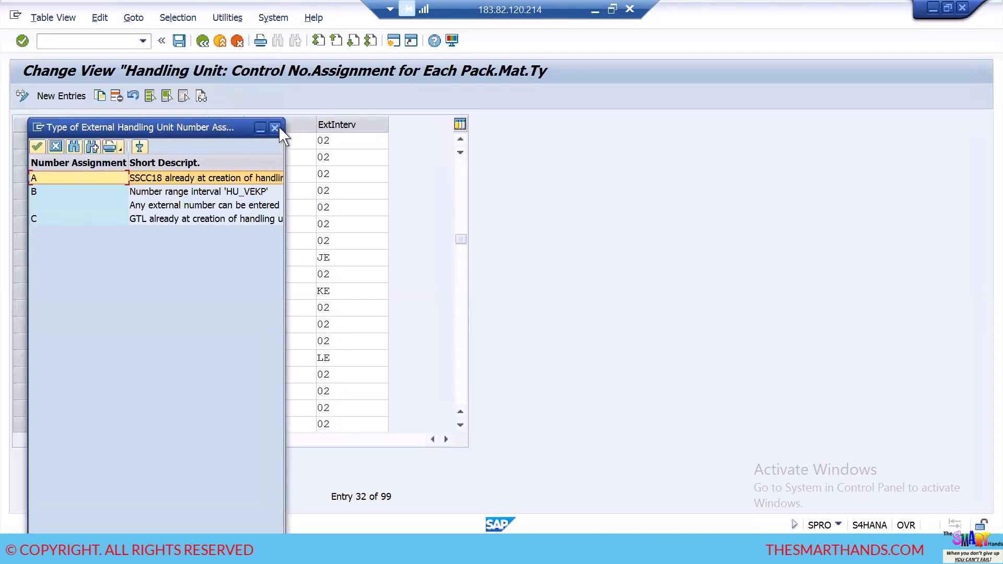
{"action": "left_click", "coordinate": [271, 128]}
{"action": "left_click", "coordinate": [232, 140]}
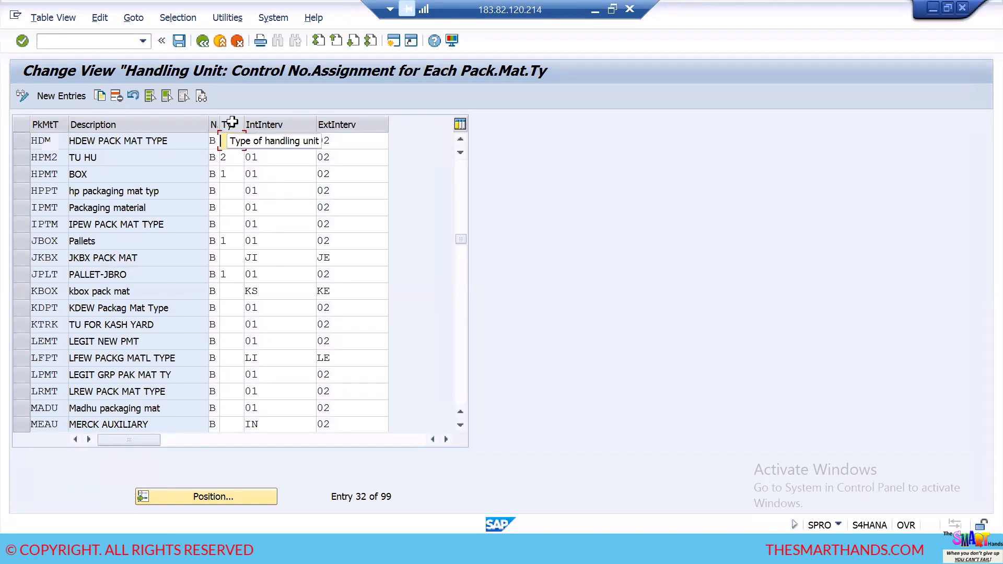
{"action": "left_click", "coordinate": [235, 158]}
{"action": "left_click", "coordinate": [235, 141]}
{"action": "key", "text": "alt+Tab"}
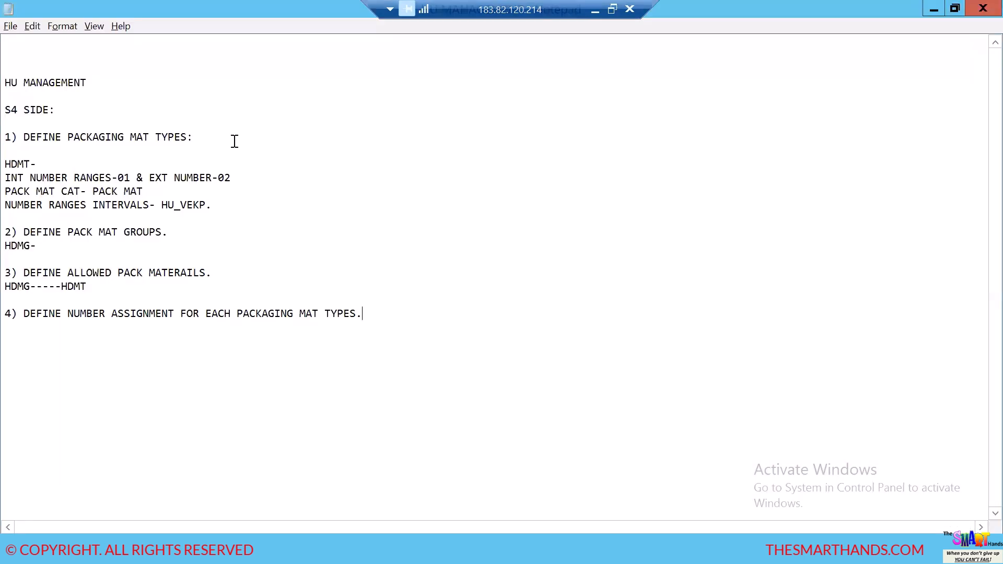
Step: In SAP, leave the number assignment table for the IMG structure, and switch back to the Notepad notes
{"action": "key", "text": "alt+Tab"}
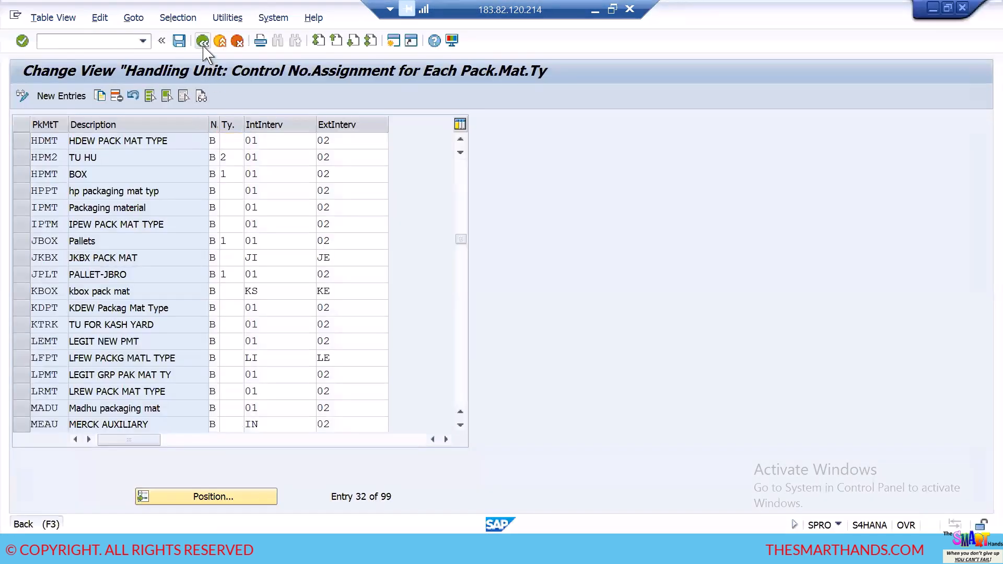
{"action": "left_click", "coordinate": [203, 41]}
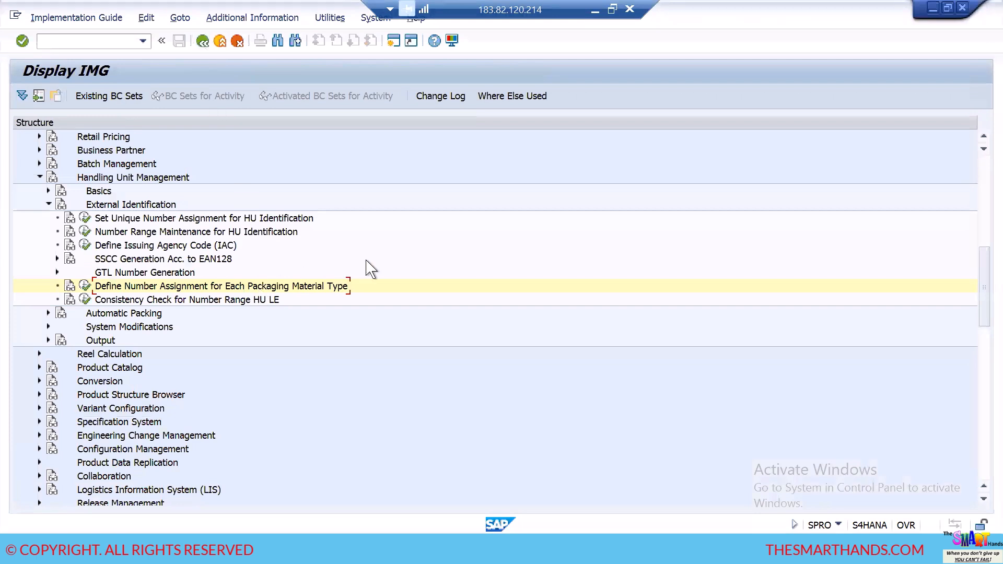
{"action": "key", "text": "alt+Tab"}
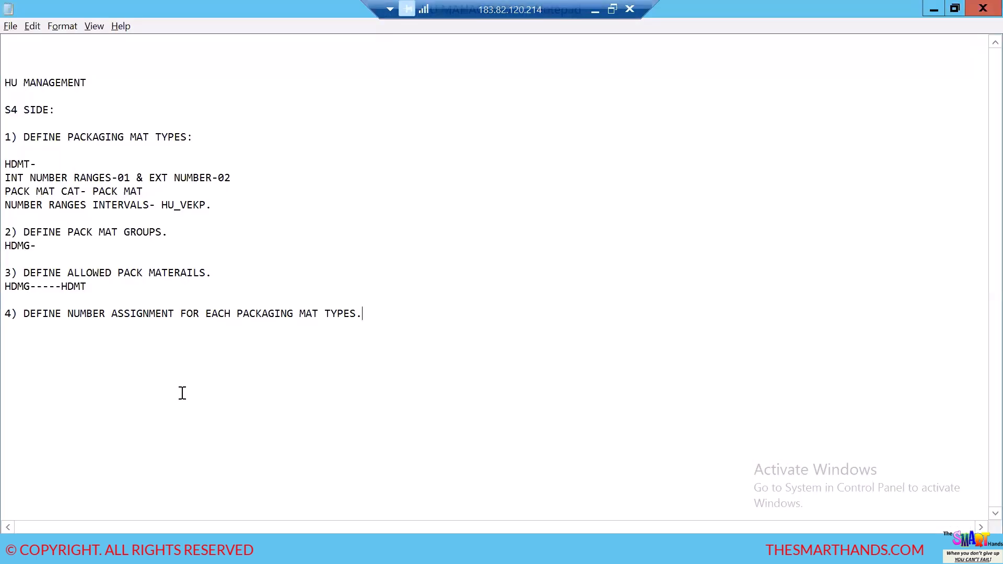
Step: Add the heading "EWM SIDE:" below point 4 and write point 5 as "DEFINE PACKAGING MAT TYPES:"
{"action": "type", "text": "E"}
{"action": "type", "text": "WM SIDE"}
{"action": "type", "text": "DEFINE PAC"}
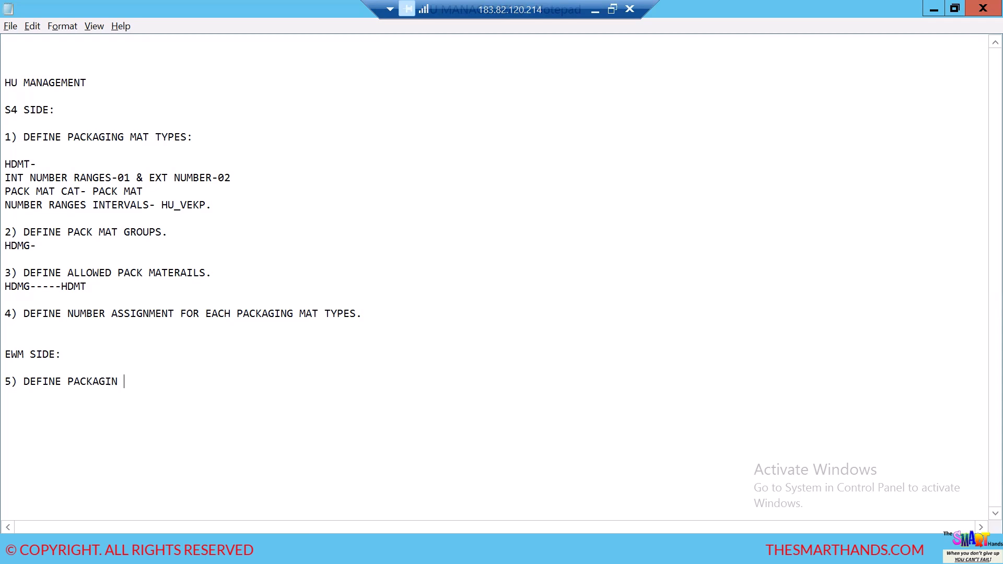
{"action": "type", "text": "KAGING MAT TYPES:"}
Step: Switch to SAP and collapse the Handling Unit Management node in the IMG structure
{"action": "key", "text": "alt+Tab"}
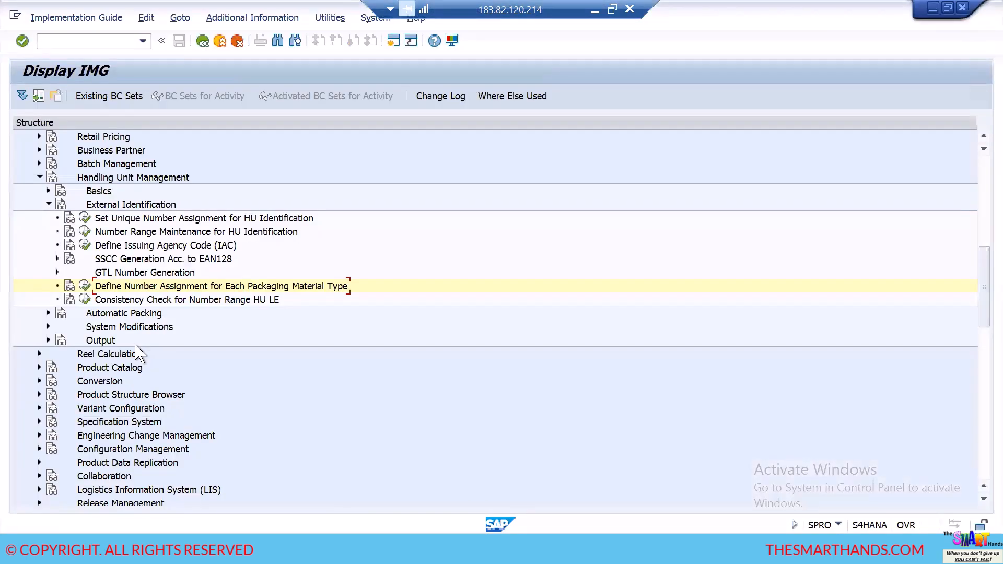
{"action": "left_click", "coordinate": [39, 177]}
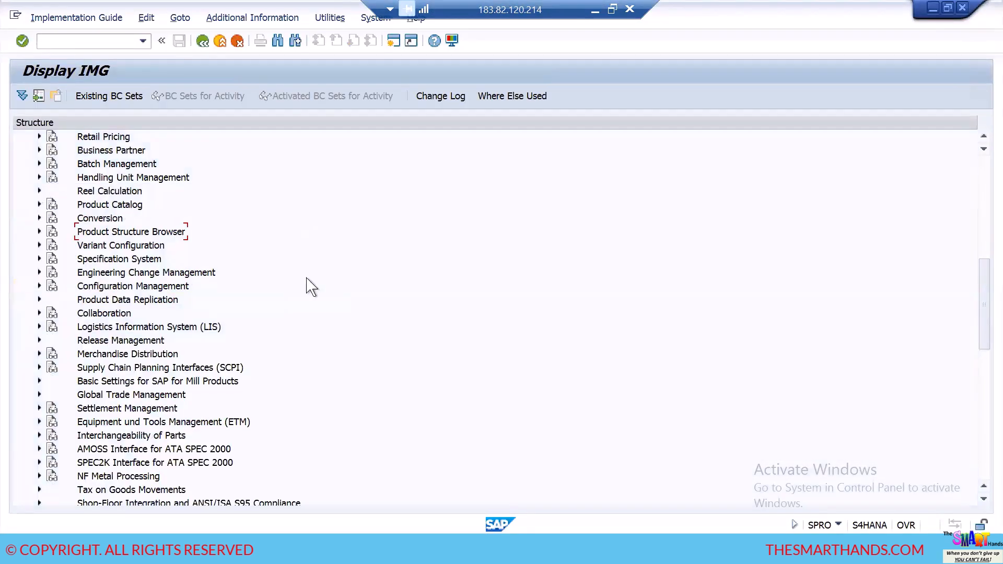
Step: Collapse the Logistics - General node in the IMG structure
{"action": "scroll", "coordinate": [344, 293], "scroll_direction": "down", "scroll_amount": 1}
{"action": "scroll", "coordinate": [349, 293], "scroll_direction": "down", "scroll_amount": 6}
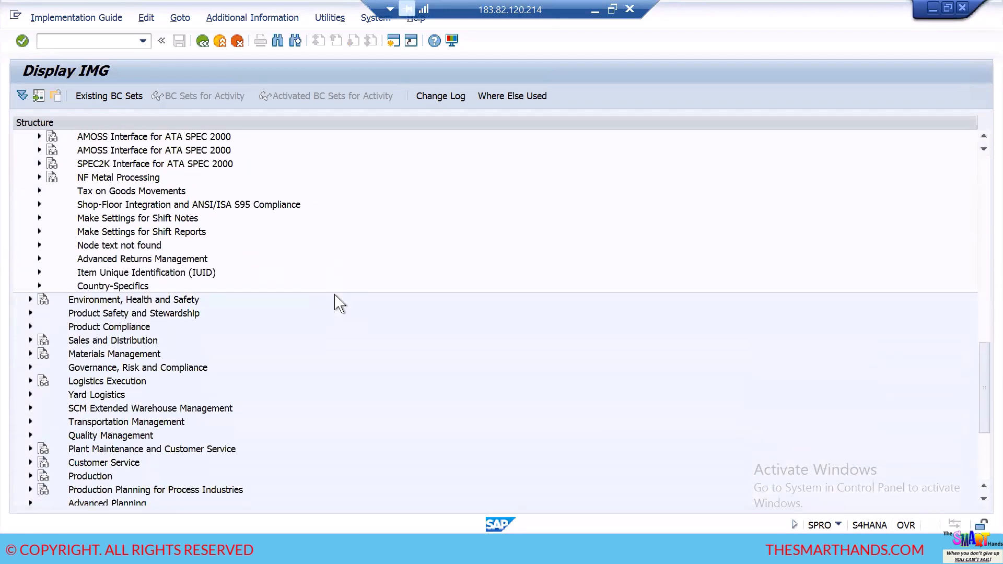
{"action": "scroll", "coordinate": [340, 304], "scroll_direction": "up", "scroll_amount": 10}
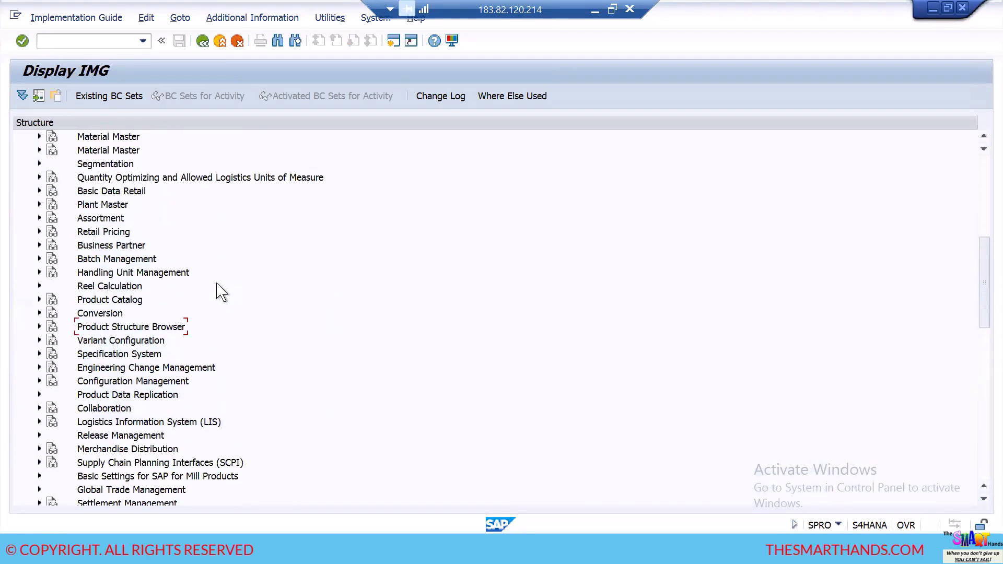
{"action": "scroll", "coordinate": [220, 293], "scroll_direction": "up", "scroll_amount": 3}
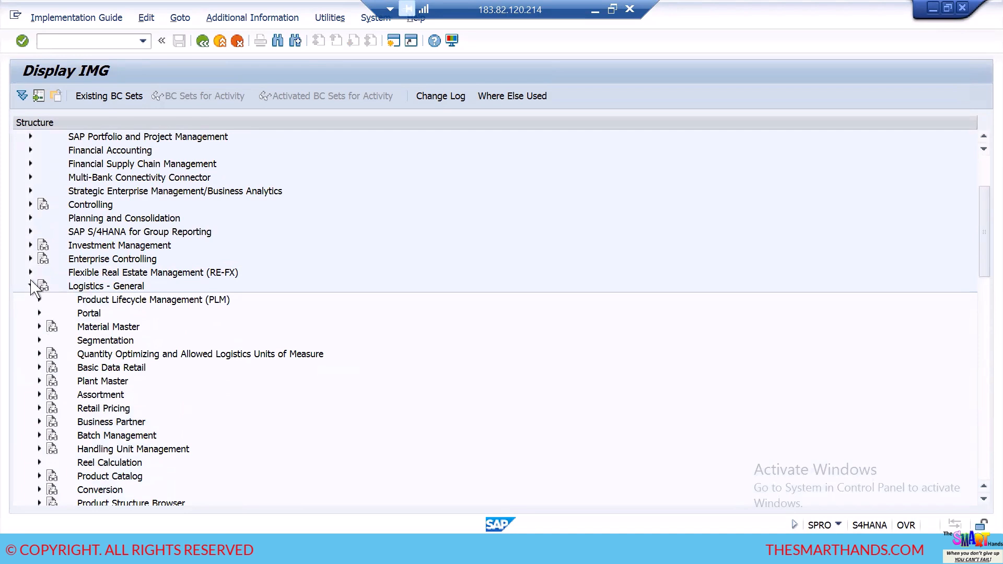
{"action": "left_click", "coordinate": [31, 286]}
Step: Expand SCM Extended Warehouse Management down through Extended Warehouse Management to Cross-Process Settings
{"action": "scroll", "coordinate": [233, 283], "scroll_direction": "down", "scroll_amount": 3}
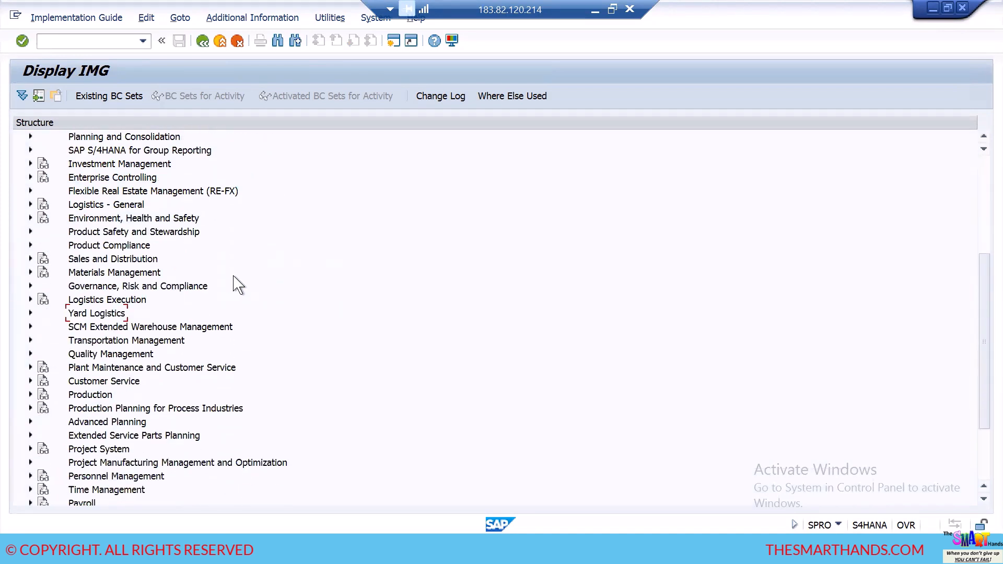
{"action": "left_click", "coordinate": [30, 326]}
{"action": "scroll", "coordinate": [209, 292], "scroll_direction": "down", "scroll_amount": 2}
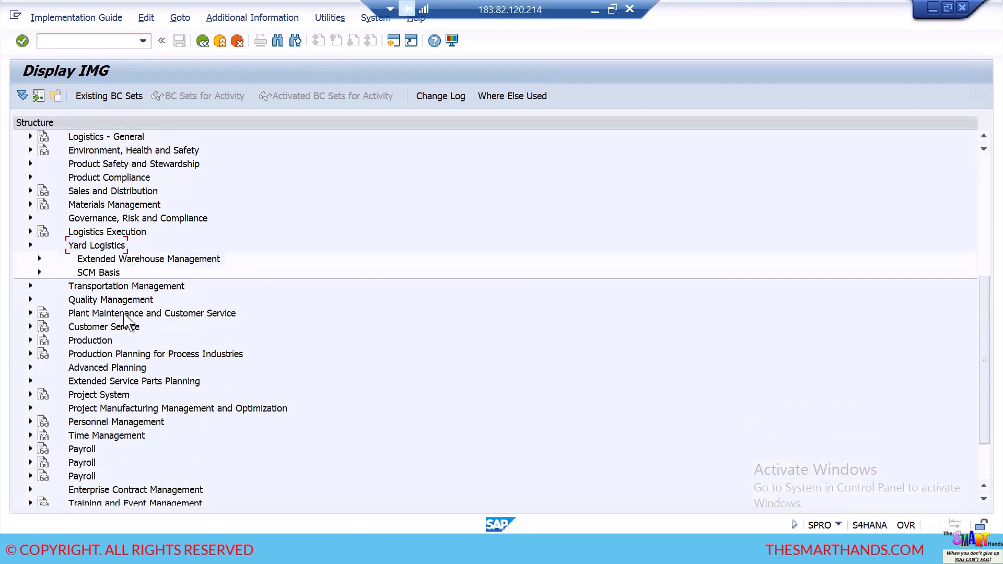
{"action": "left_click", "coordinate": [39, 259]}
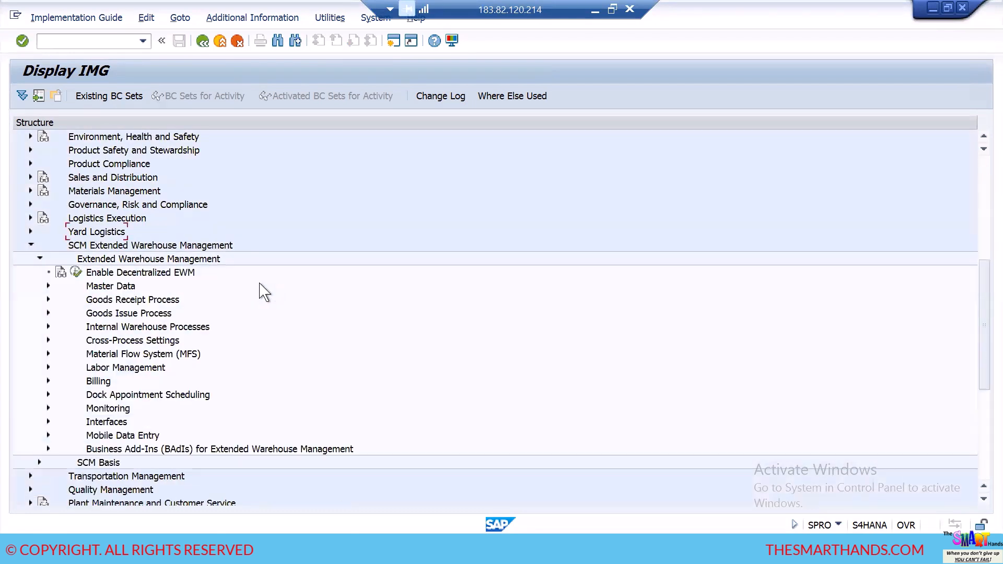
{"action": "scroll", "coordinate": [265, 293], "scroll_direction": "down", "scroll_amount": 2}
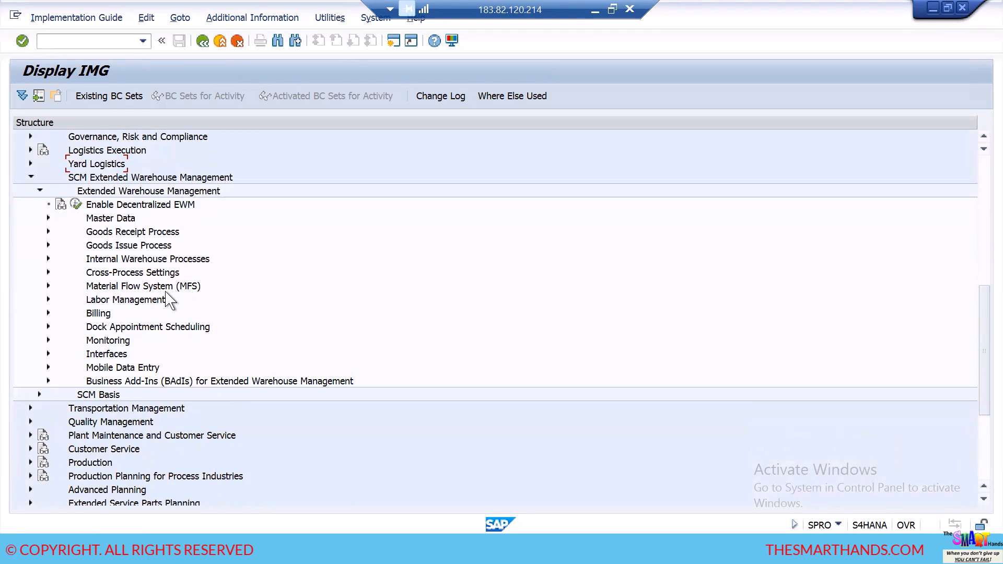
{"action": "left_click", "coordinate": [47, 272]}
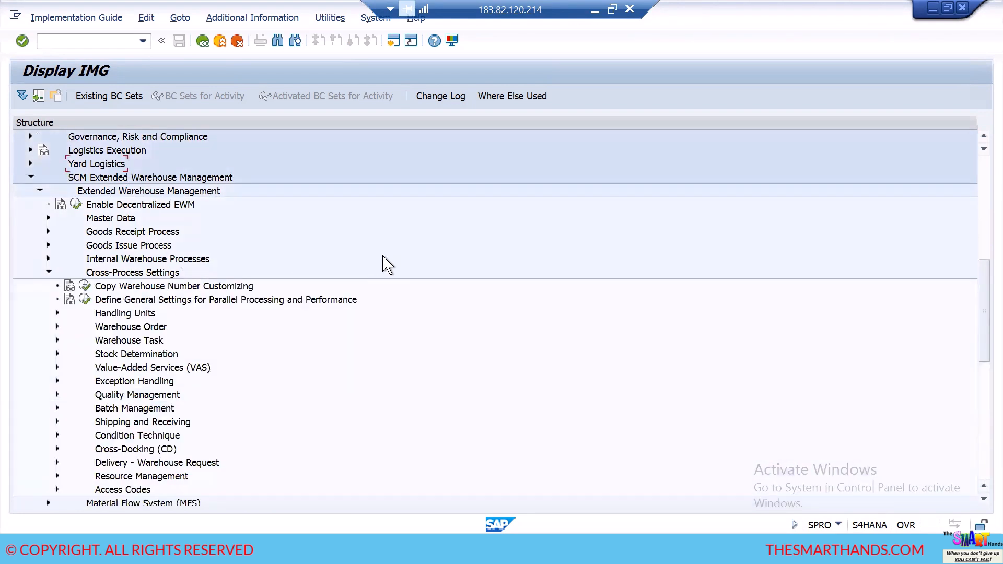
Step: Expand Handling Units and its Basics node, and open the Define Packaging Material Types activity
{"action": "scroll", "coordinate": [272, 301], "scroll_direction": "down", "scroll_amount": 2}
{"action": "scroll", "coordinate": [272, 301], "scroll_direction": "down", "scroll_amount": 1}
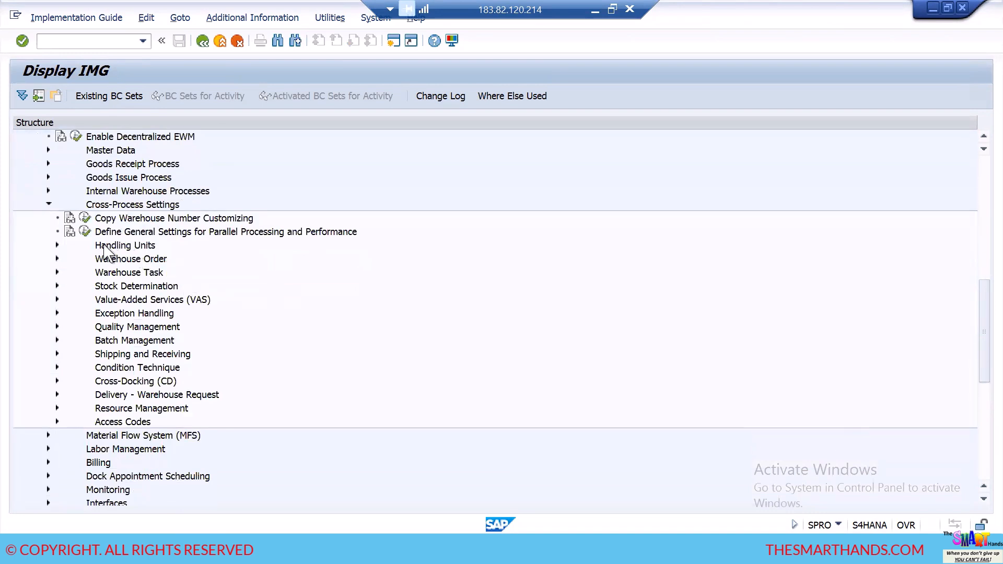
{"action": "left_click", "coordinate": [56, 246]}
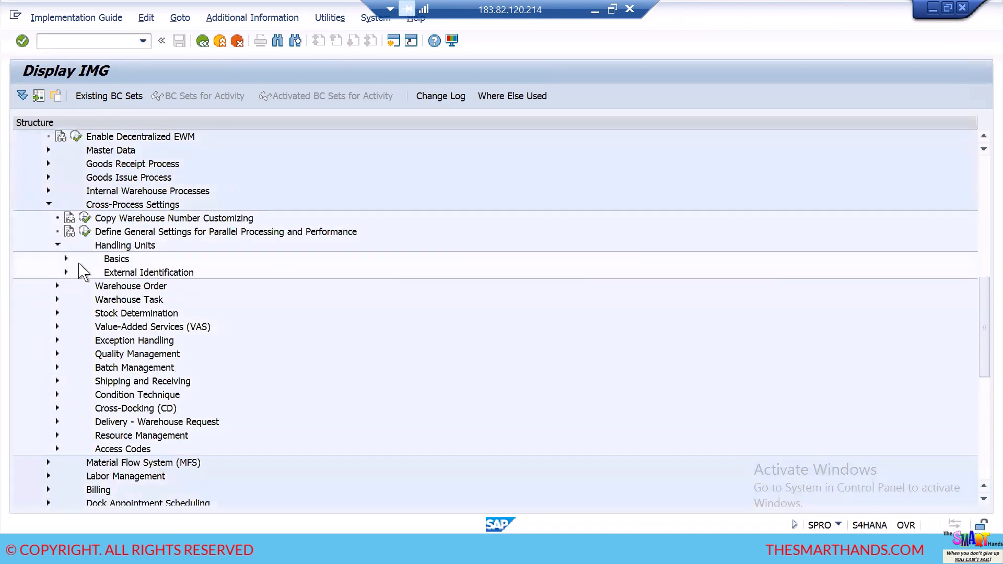
{"action": "left_click", "coordinate": [66, 258]}
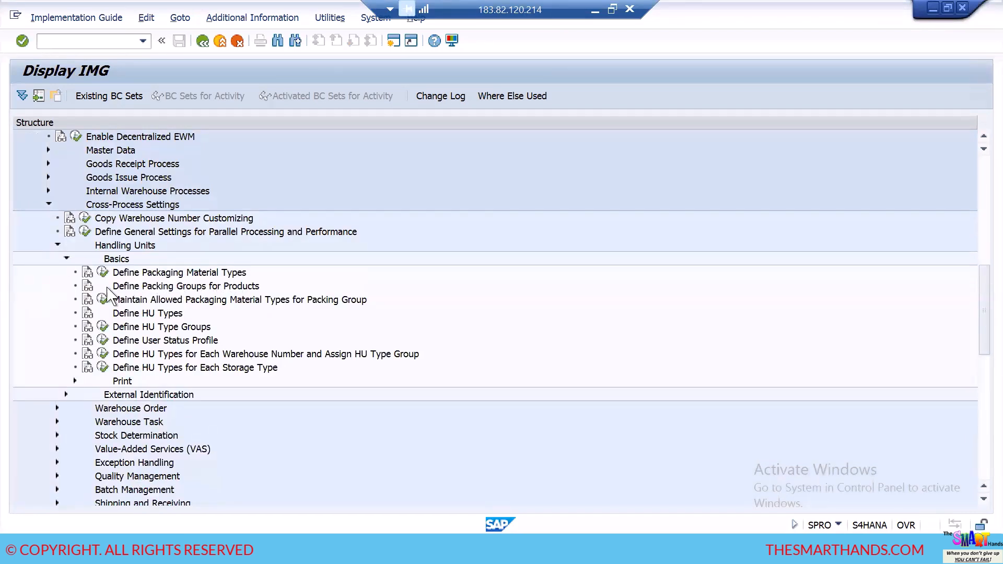
{"action": "left_click", "coordinate": [104, 272]}
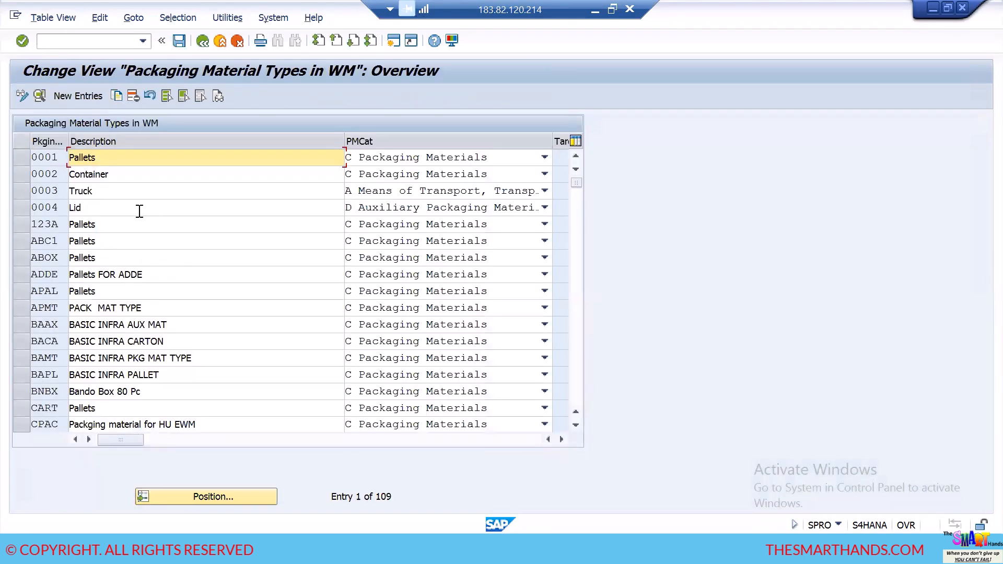
Step: Create a new packaging material type HDMT with the description HDEW PACK MAT TYPE
{"action": "left_click", "coordinate": [68, 98]}
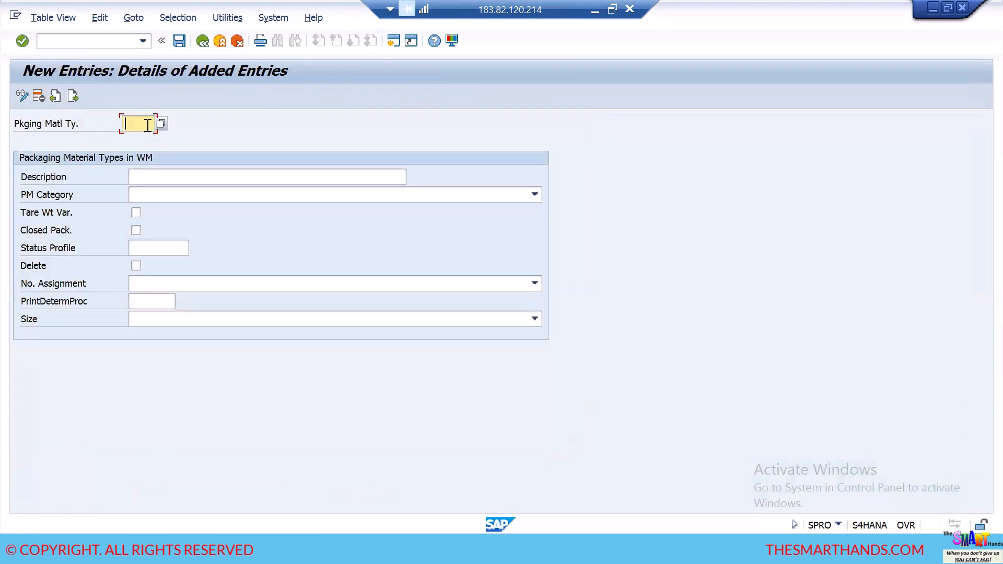
{"action": "type", "text": "HDM"}
{"action": "key", "text": "Return"}
{"action": "type", "text": "D"}
{"action": "key", "text": "BackSpace"}
{"action": "type", "text": "D"}
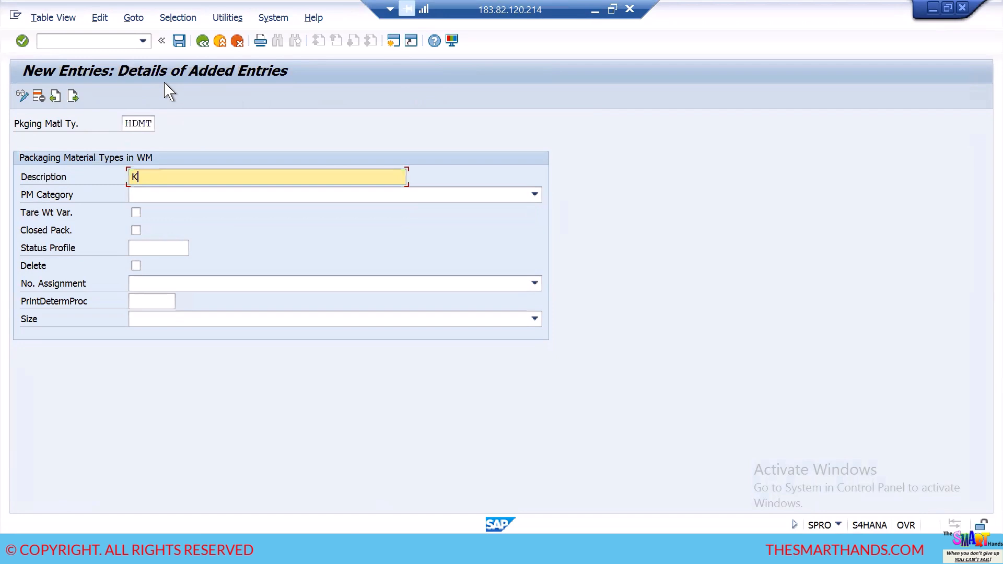
{"action": "key", "text": "BackSpace"}
{"action": "type", "text": "HDEW PACK MAT TYPEW"}
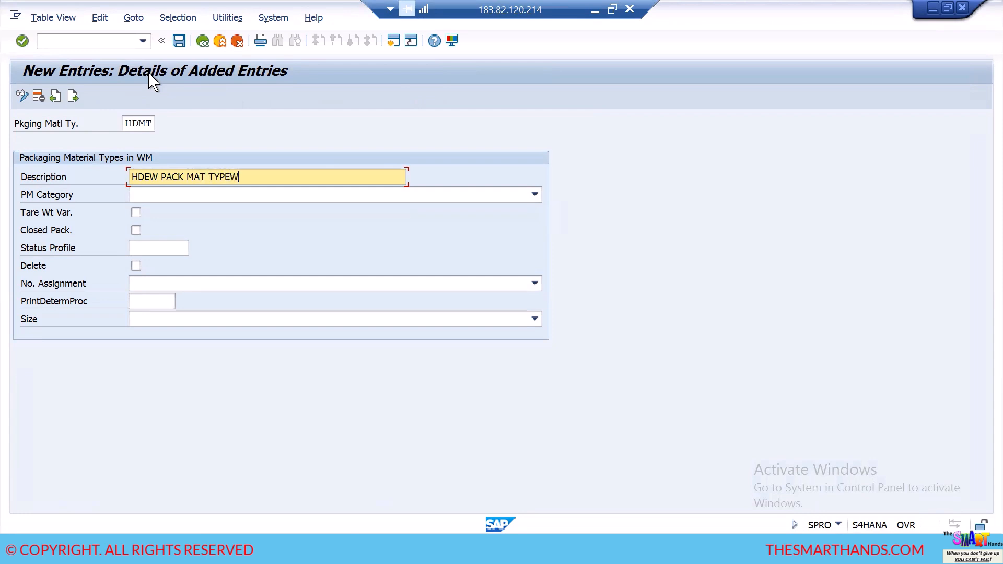
{"action": "key", "text": "BackSpace"}
Step: Set the PM category to C Packaging Materials and the number assignment to B Number Range Interval
{"action": "left_click", "coordinate": [291, 199]}
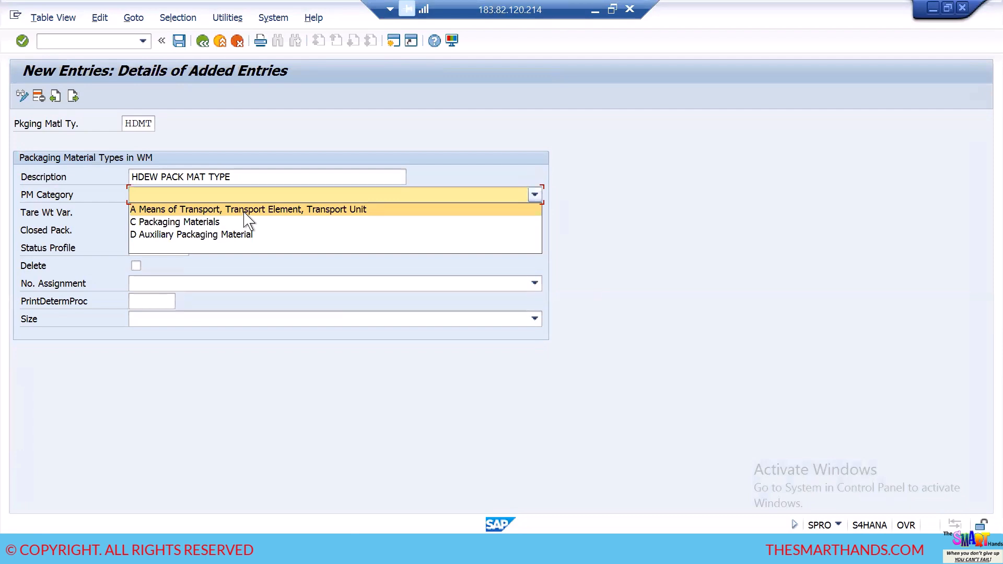
{"action": "left_click", "coordinate": [219, 225]}
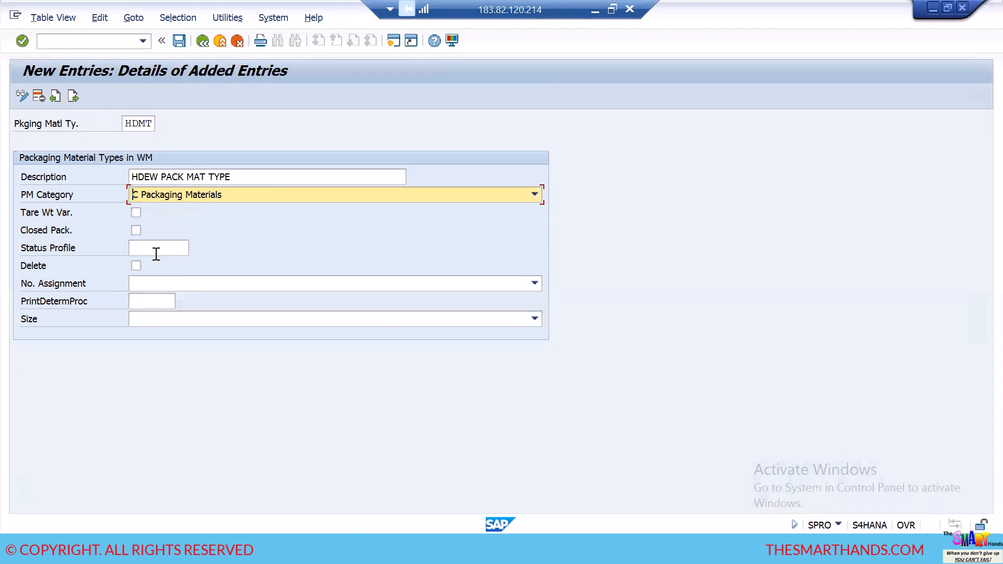
{"action": "left_click", "coordinate": [148, 285]}
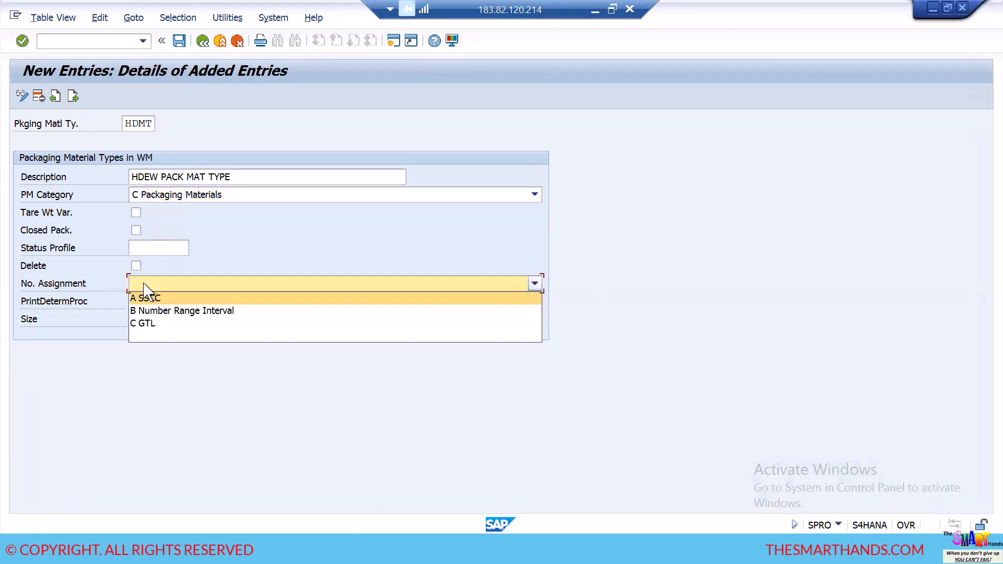
{"action": "left_click", "coordinate": [180, 313]}
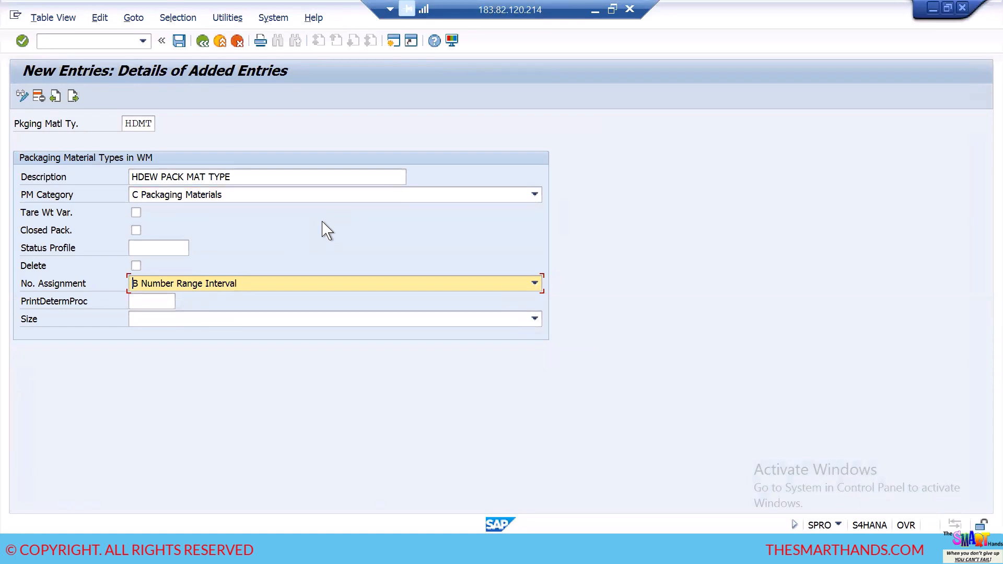
Step: Save packaging material type HDMT under the proposed customizing request
{"action": "key", "text": "Return"}
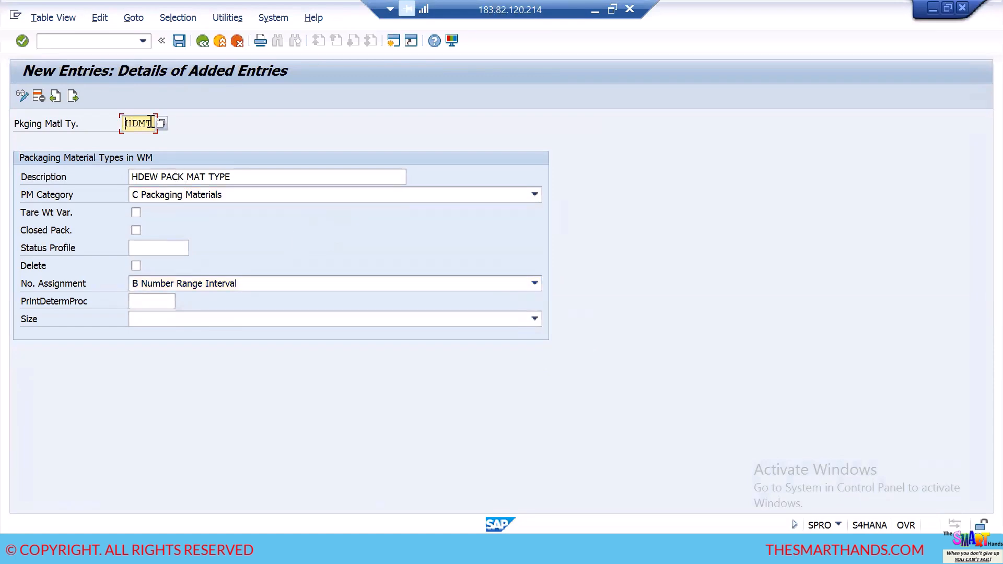
{"action": "left_click", "coordinate": [179, 41]}
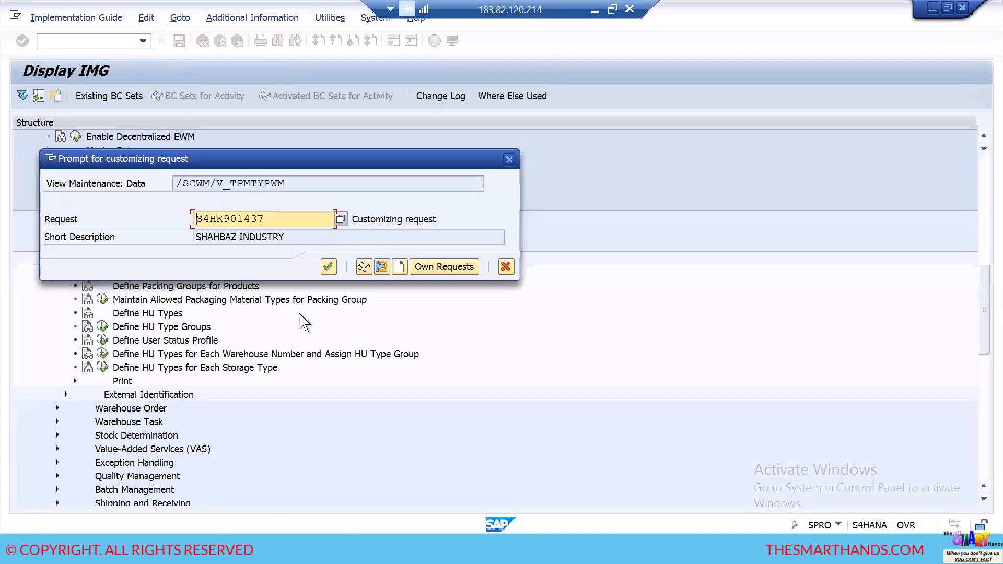
{"action": "left_click", "coordinate": [326, 266]}
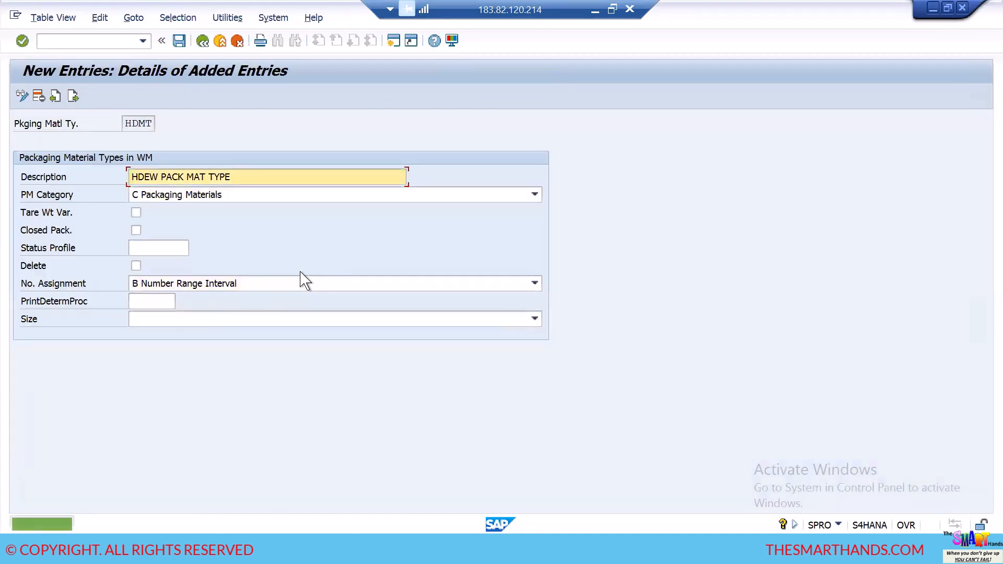
Step: Consult the HU MANAGEMENT notes in Notepad, and return to the IMG structure in SAP
{"action": "key", "text": "alt+Tab"}
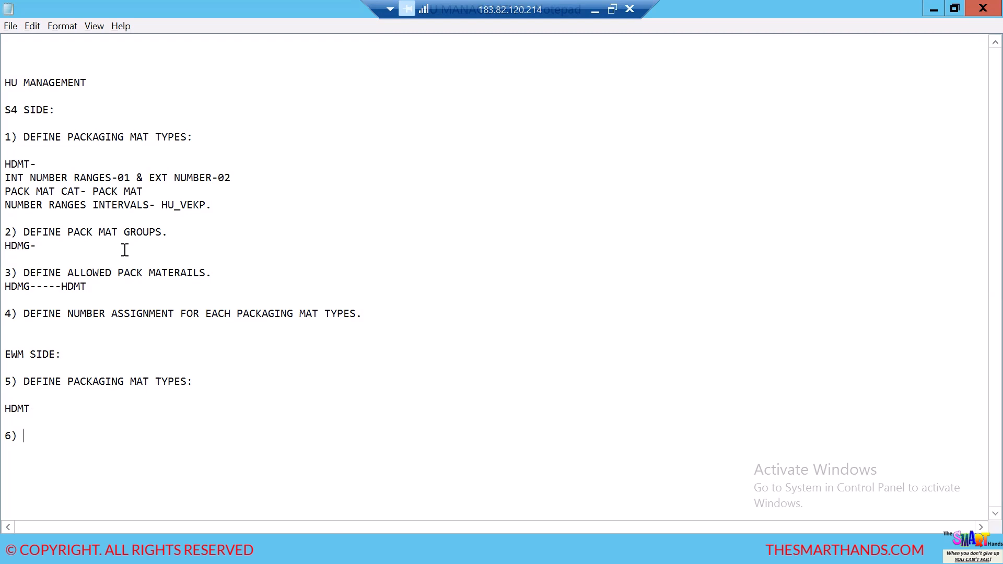
{"action": "key", "text": "alt+Tab"}
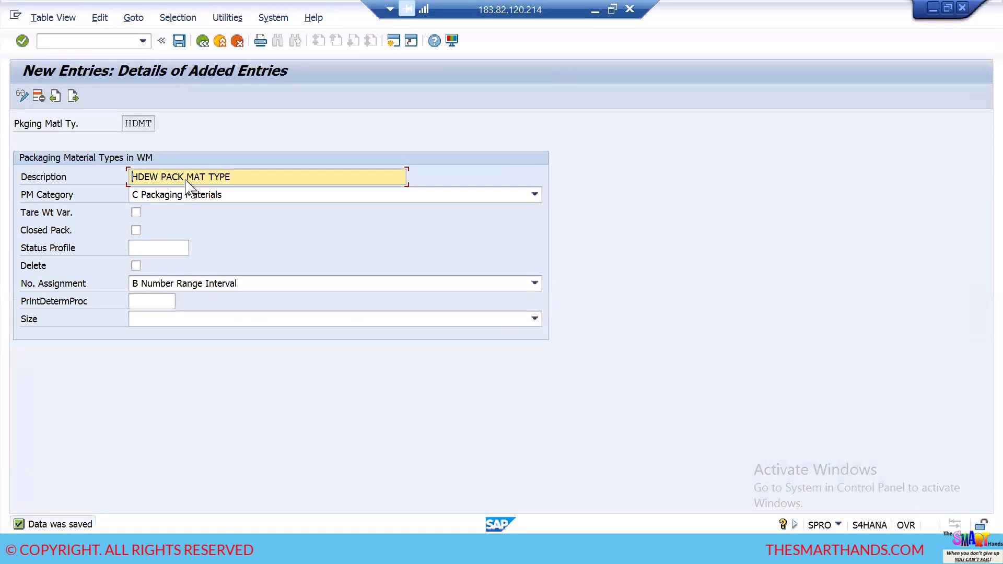
{"action": "left_click", "coordinate": [203, 42]}
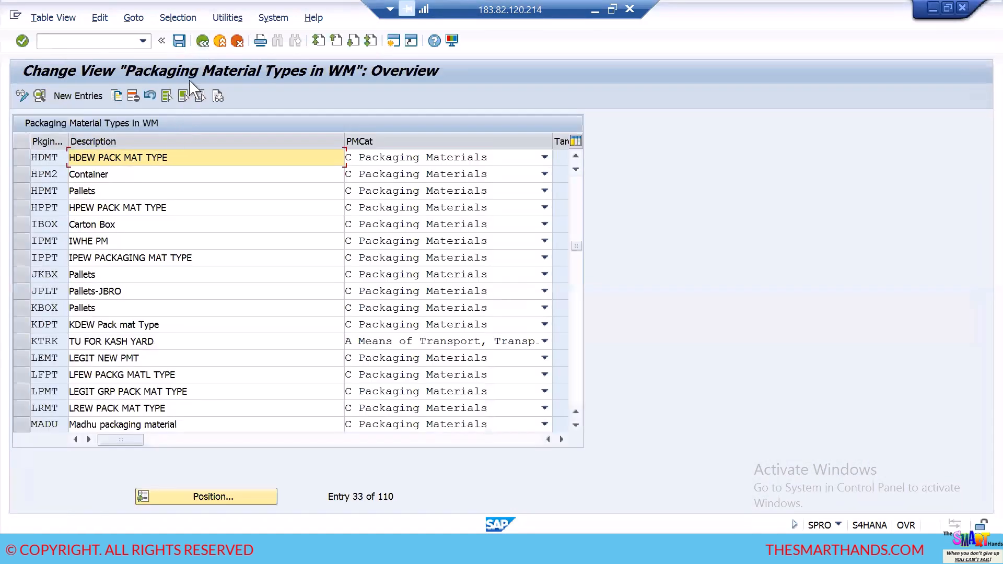
{"action": "left_click", "coordinate": [203, 42]}
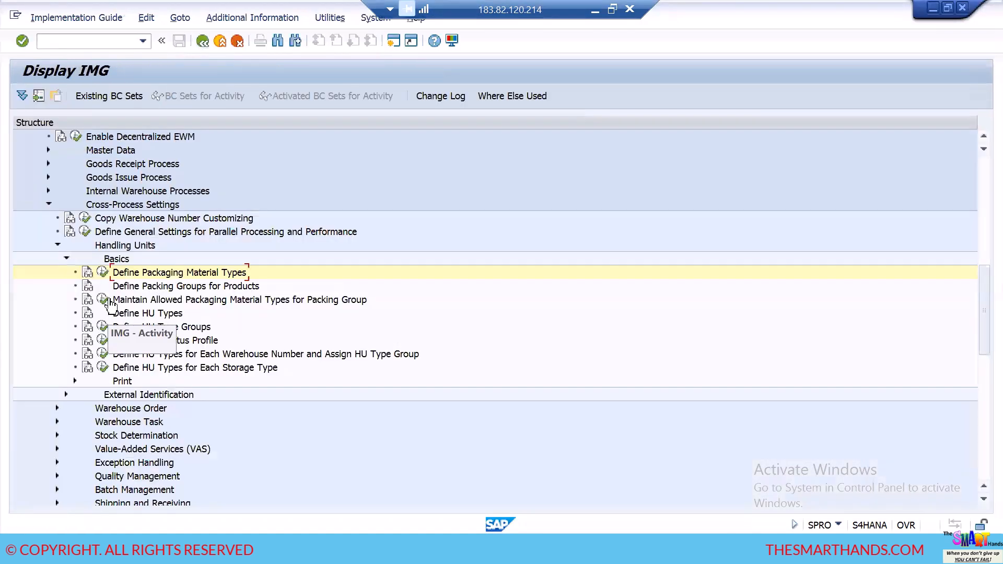
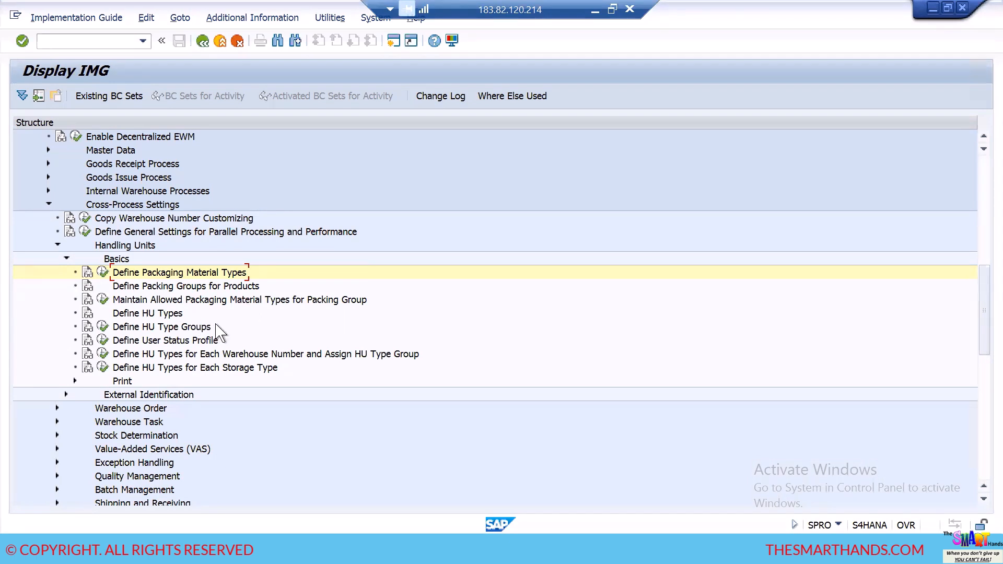
Step: Switch to Notepad and write item 6 as "MAINTAIN PACKAGING MATERAIL GROUPS TO PACKAGING MAT TYPES."
{"action": "key", "text": "alt+Tab"}
{"action": "type", "text": "MAINTAIN PACKAGING MATERAIL GROUP"}
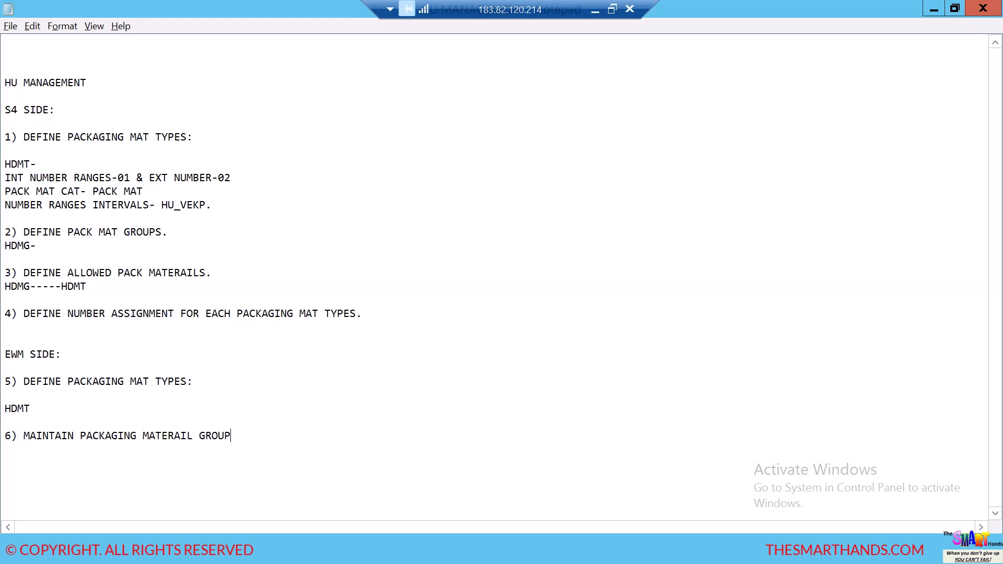
{"action": "type", "text": "S TO PACKAGING MAT TYPES."}
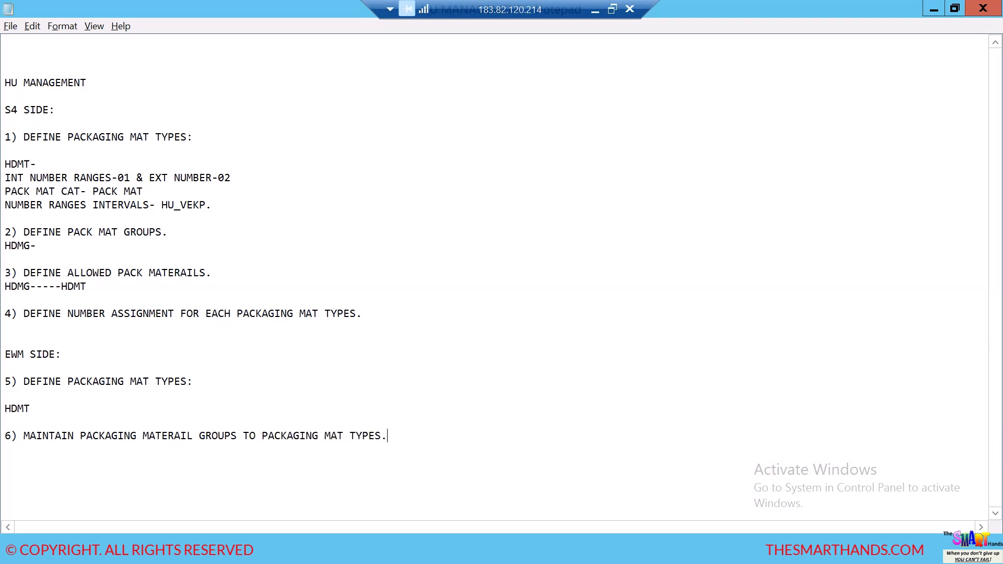
Step: In SAP, open the allowed packaging material types for packing groups and add an entry pairing packing group HDMG with packaging material type HDMT
{"action": "key", "text": "alt+Tab"}
{"action": "left_click", "coordinate": [102, 300]}
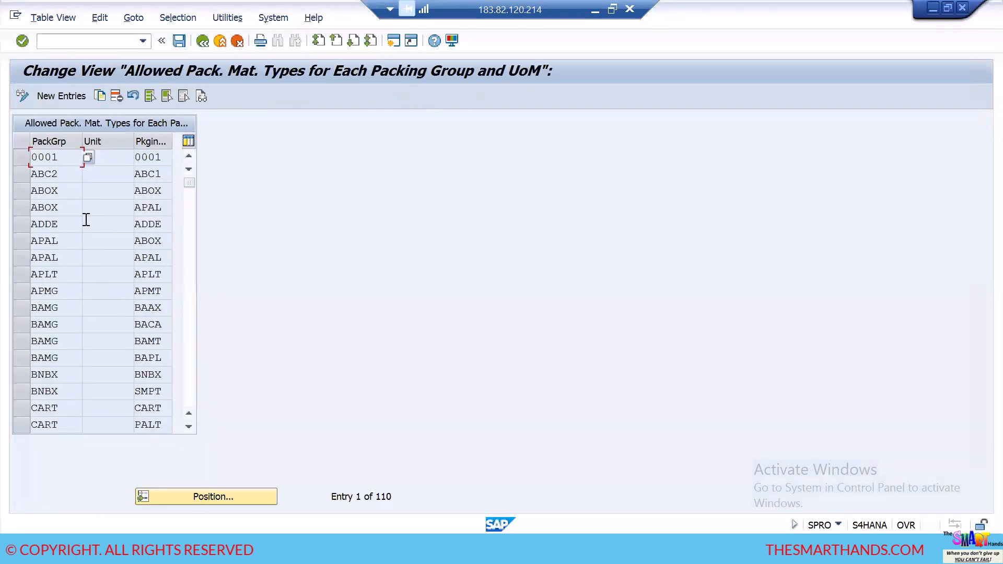
{"action": "left_click", "coordinate": [71, 97]}
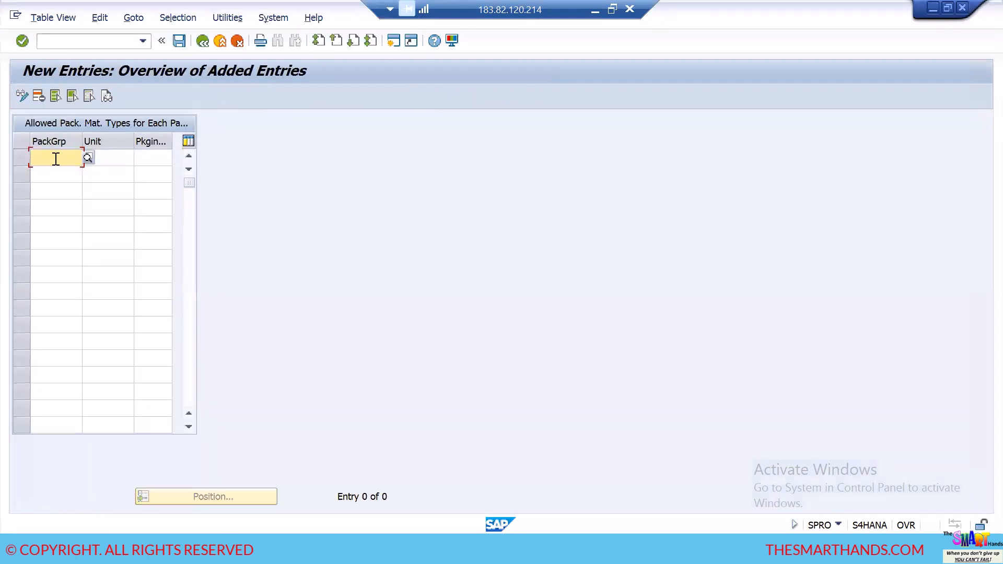
{"action": "type", "text": "HD"}
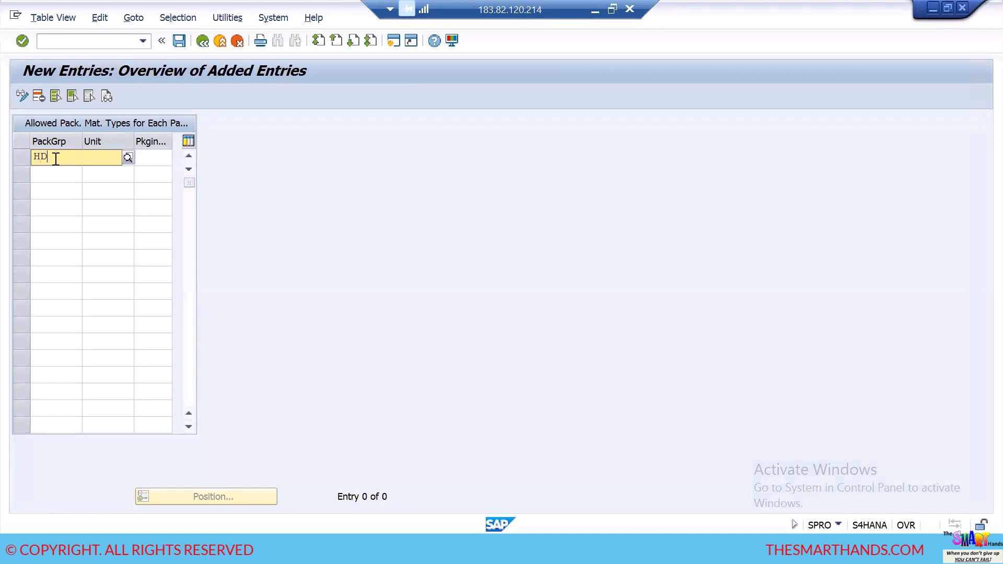
{"action": "type", "text": "MG"}
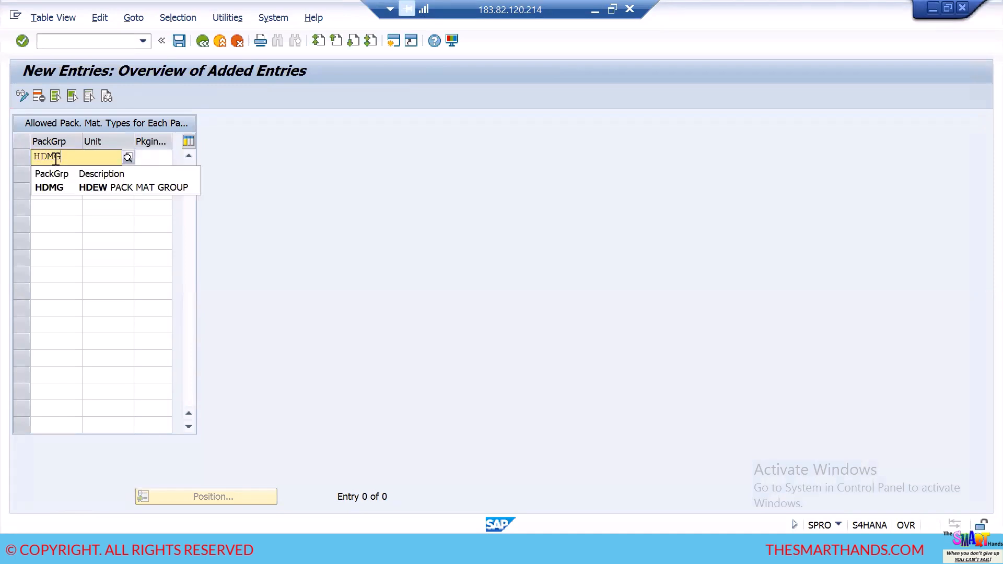
{"action": "key", "text": "Tab"}
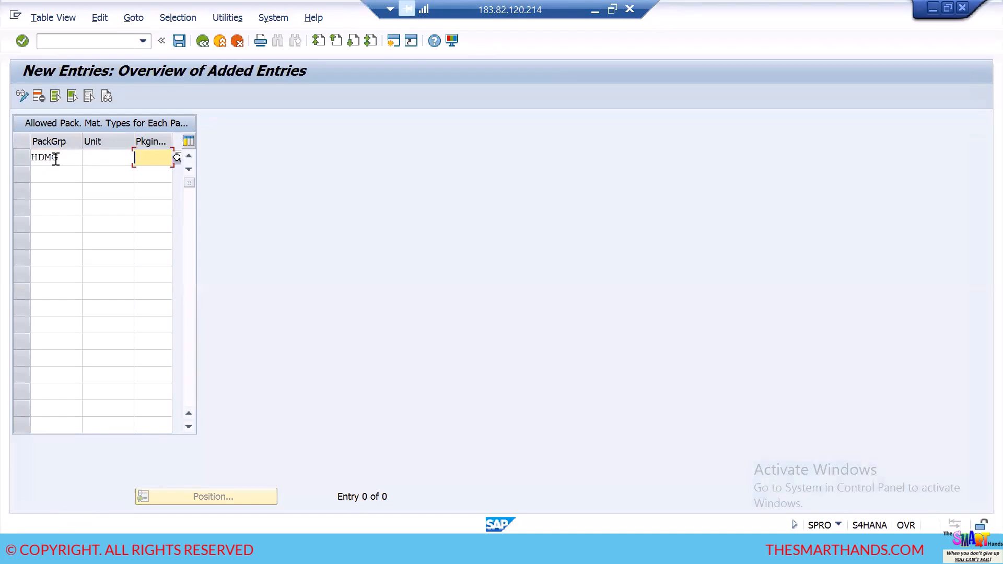
{"action": "type", "text": "HD"}
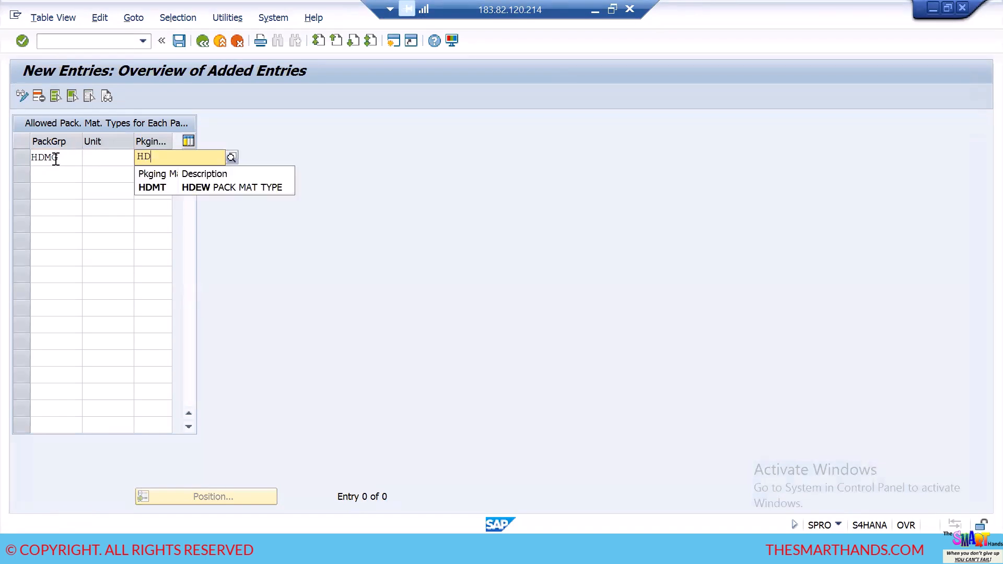
{"action": "type", "text": "MT"}
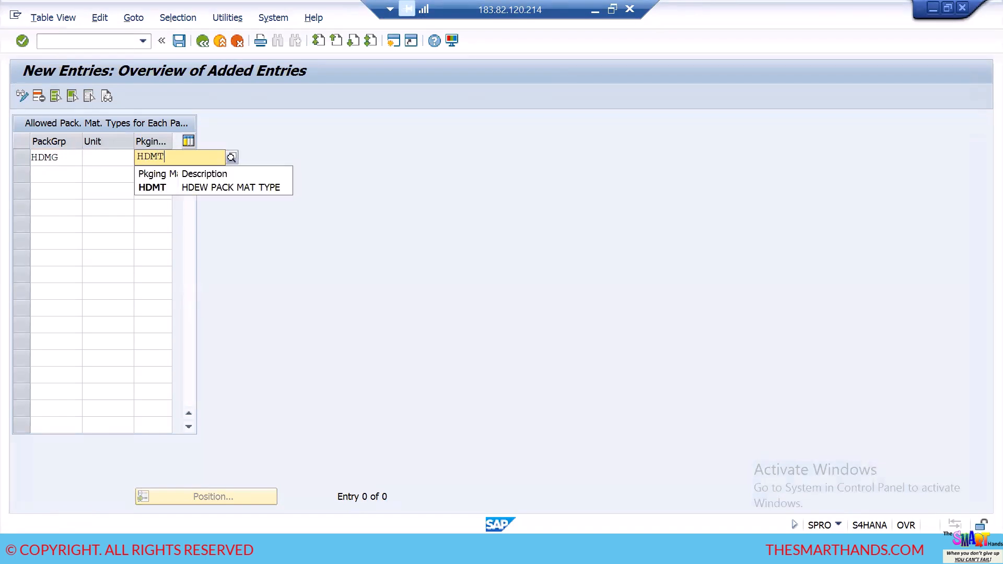
{"action": "left_click", "coordinate": [186, 190]}
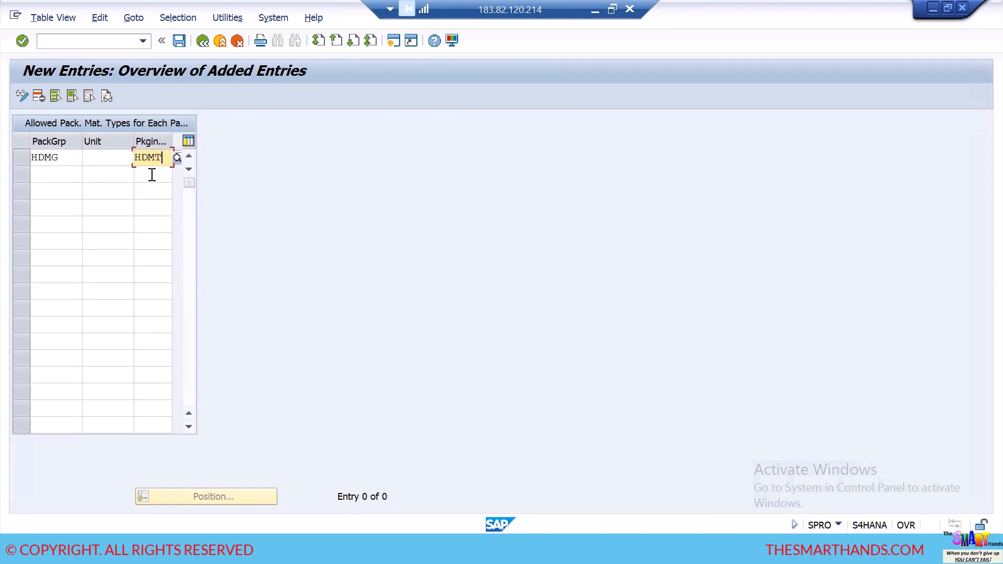
Step: Leave the unit blank, validate the HDMG entry, and save it under the proposed customizing request
{"action": "left_click", "coordinate": [118, 161]}
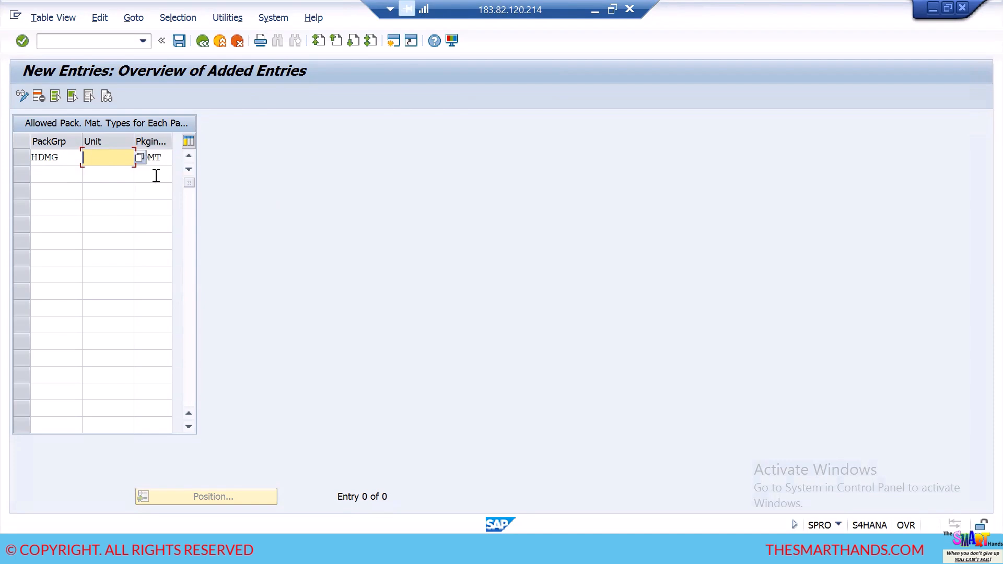
{"action": "key", "text": "Return"}
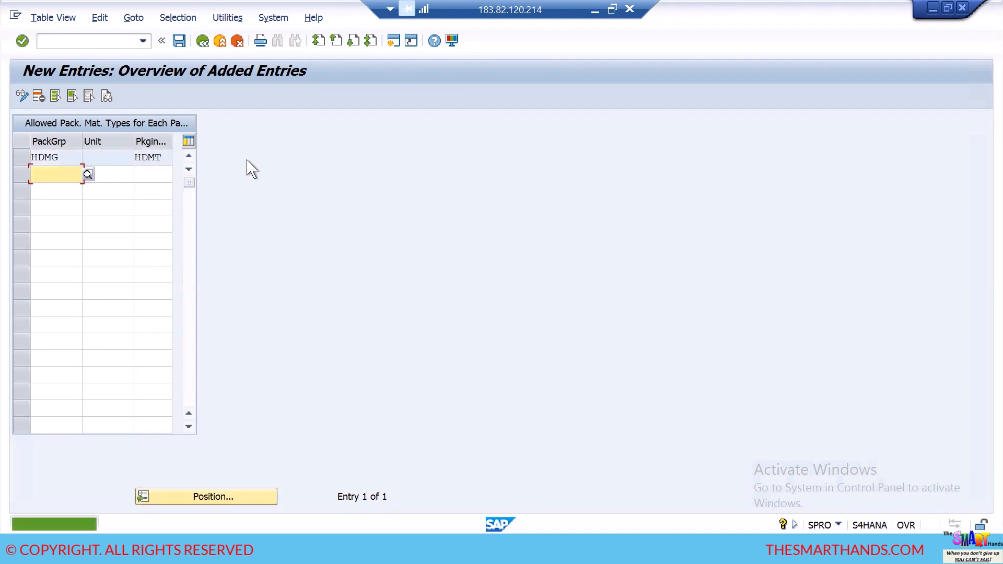
{"action": "left_click", "coordinate": [180, 42]}
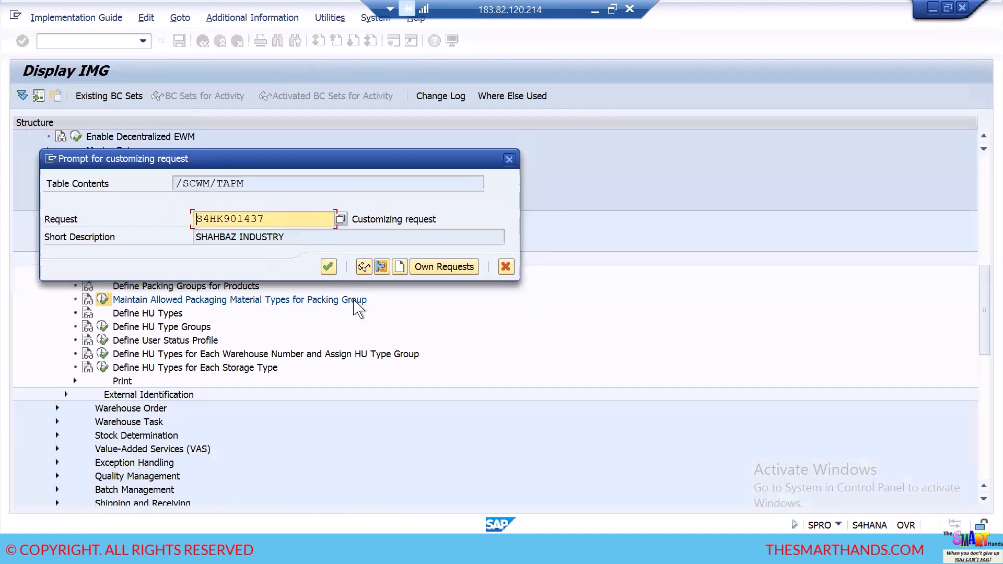
{"action": "left_click", "coordinate": [329, 268]}
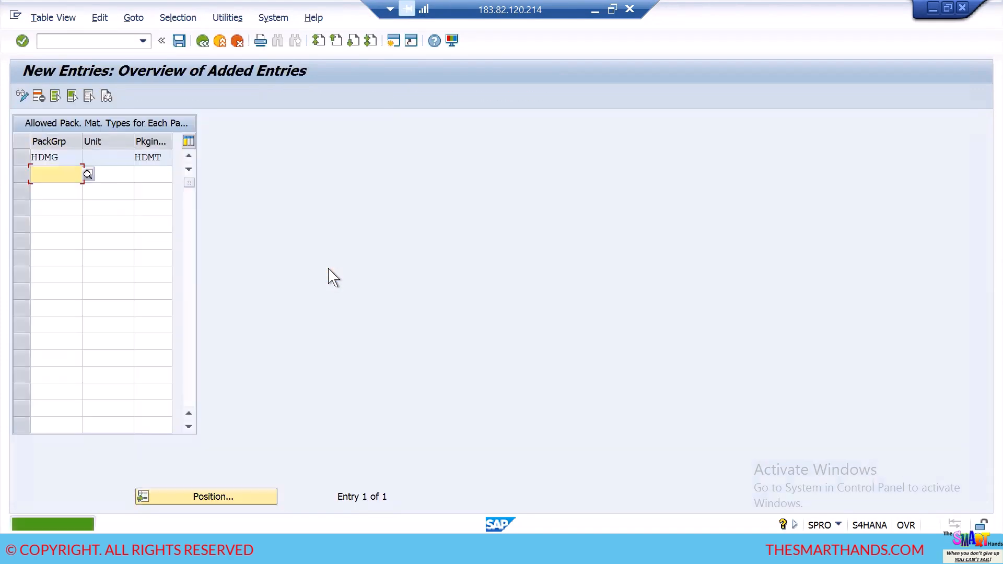
Step: Switch to Notepad, write "HDMG-----HDMT" under item 6, and return to SAP
{"action": "key", "text": "alt+Tab"}
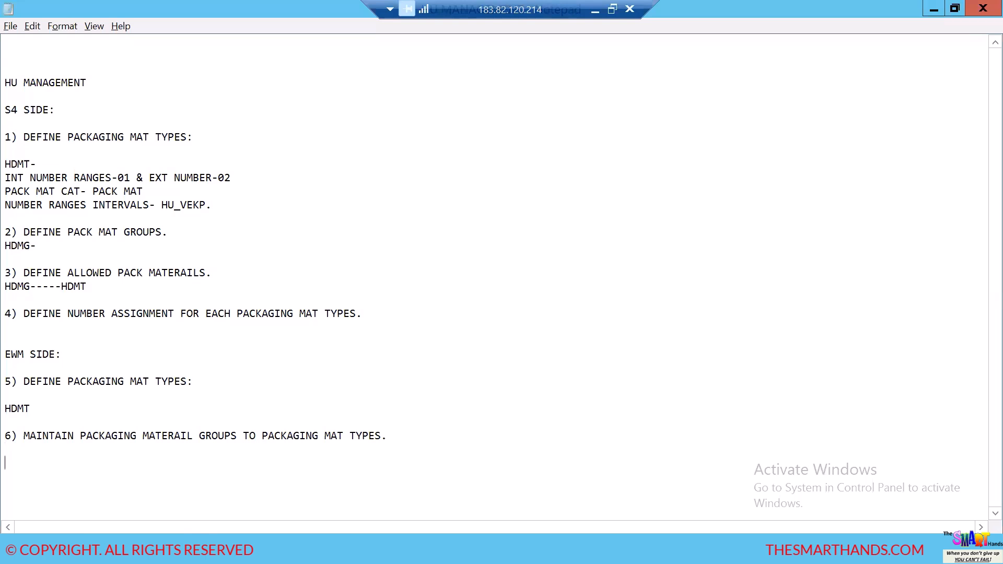
{"action": "type", "text": "G-----HDMT"}
{"action": "key", "text": "alt+Tab"}
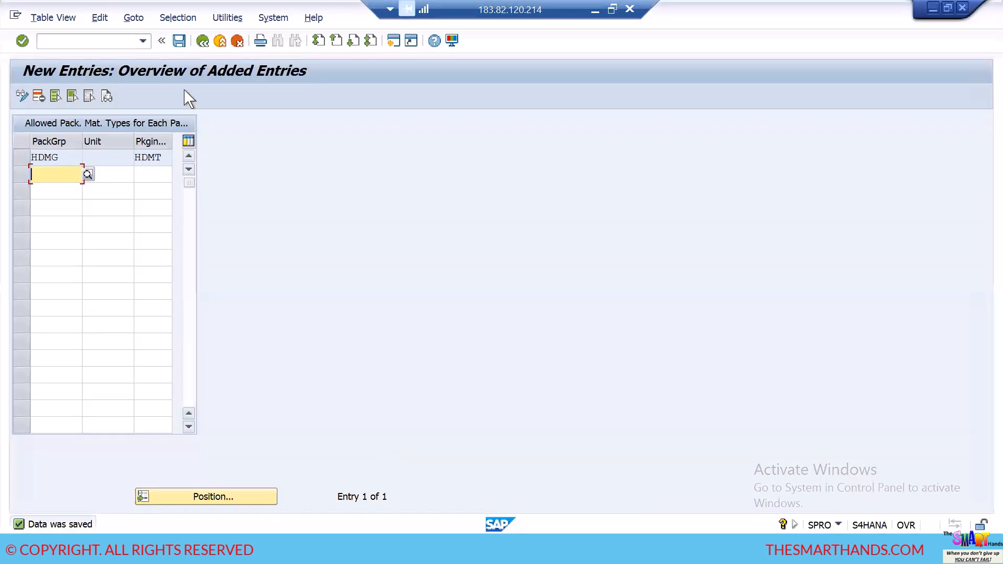
Step: Go back to the IMG structure and expand External Identification under Handling Units
{"action": "left_click", "coordinate": [179, 40]}
{"action": "left_click", "coordinate": [203, 41]}
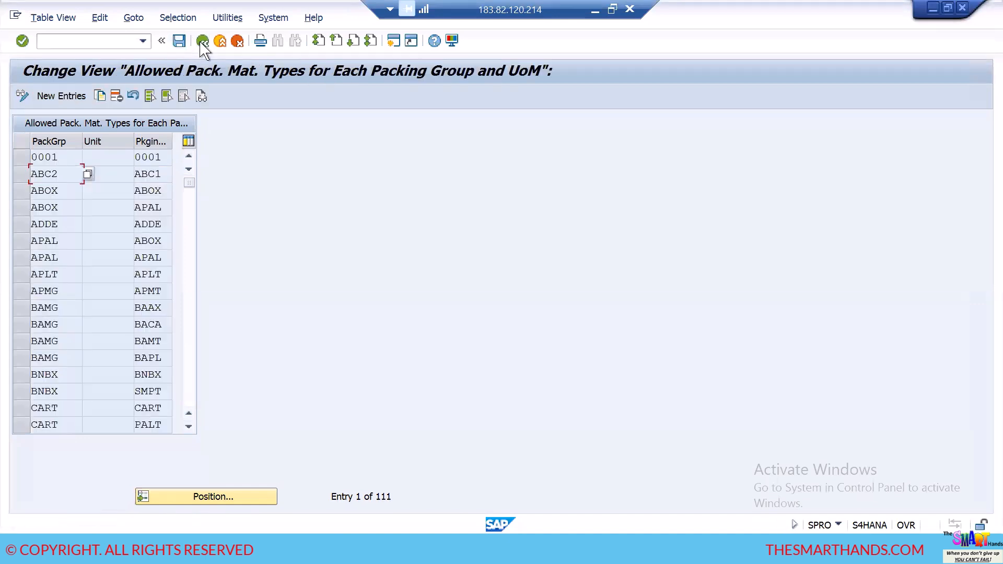
{"action": "left_click", "coordinate": [202, 40]}
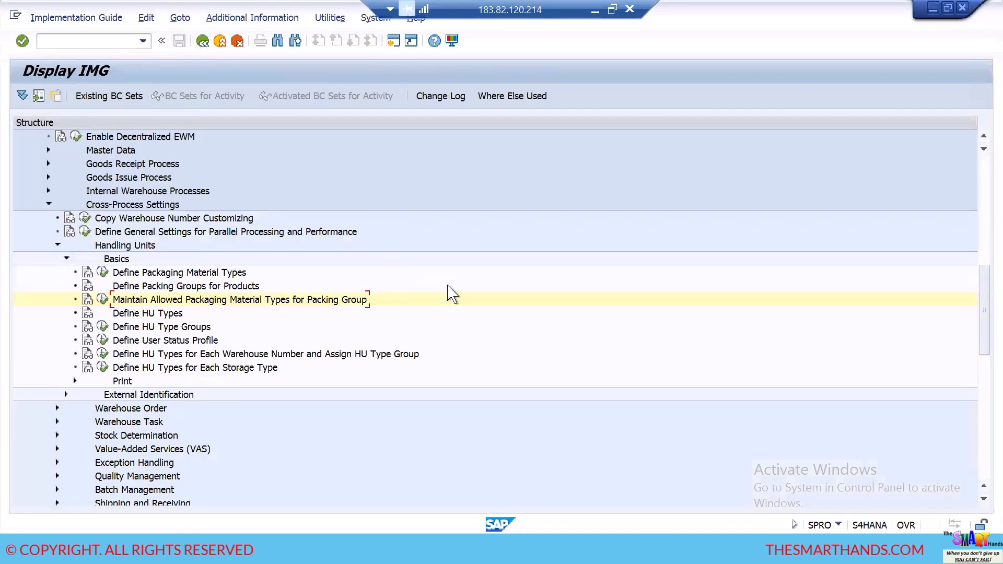
{"action": "scroll", "coordinate": [450, 294], "scroll_direction": "down", "scroll_amount": 1}
{"action": "scroll", "coordinate": [450, 294], "scroll_direction": "down", "scroll_amount": 1}
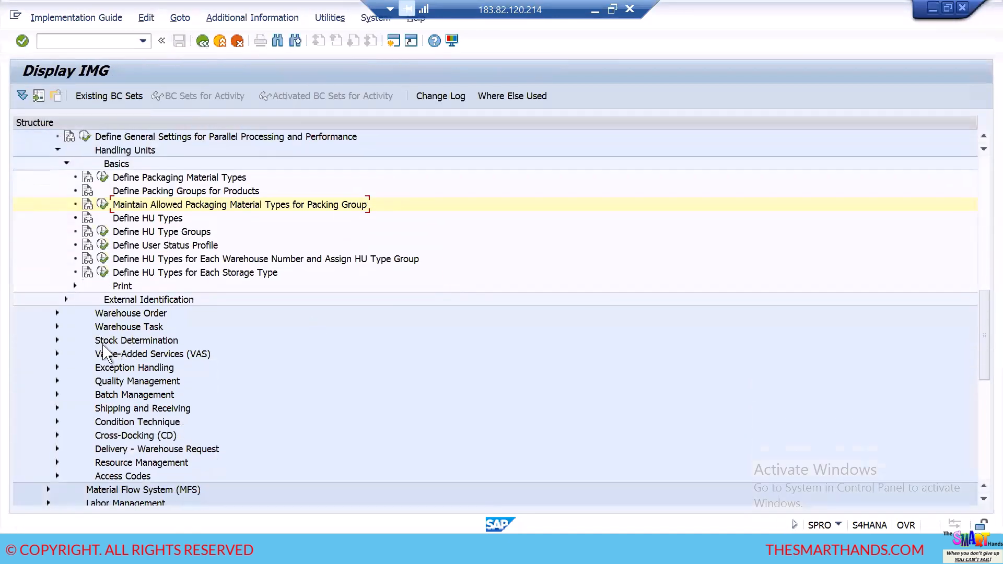
{"action": "left_click", "coordinate": [67, 300]}
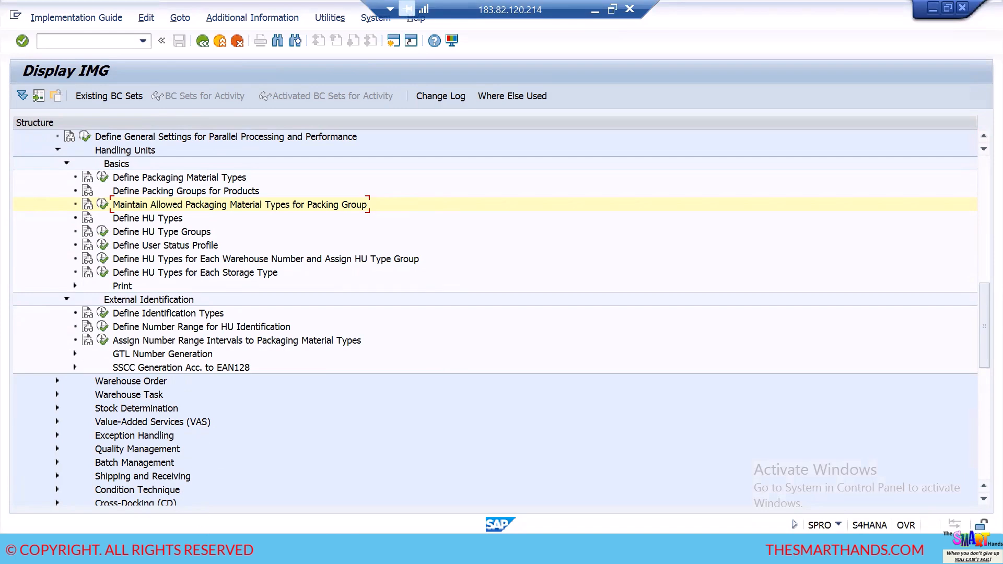
Step: Switch to Notepad and add the note "**** S4 INTERNAL NUMBER RANGES OF HU IS EXTERNAL IN EWM" below item 6
{"action": "left_click", "coordinate": [267, 550]}
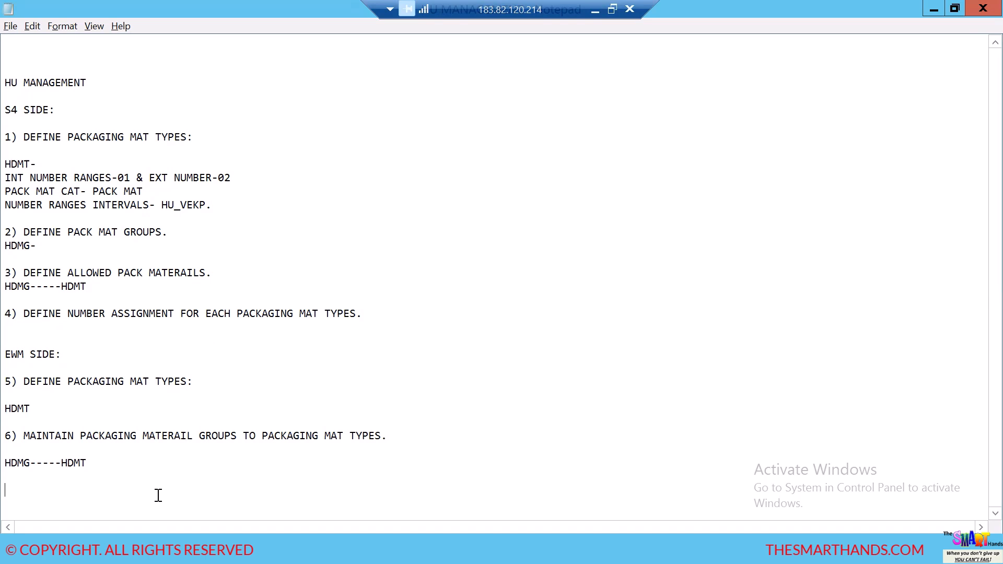
{"action": "type", "text": "**** S4 INT"}
{"action": "type", "text": "RAN"}
{"action": "key", "text": "BackSpace"}
{"action": "key", "text": "BackSpace"}
{"action": "type", "text": "RAN"}
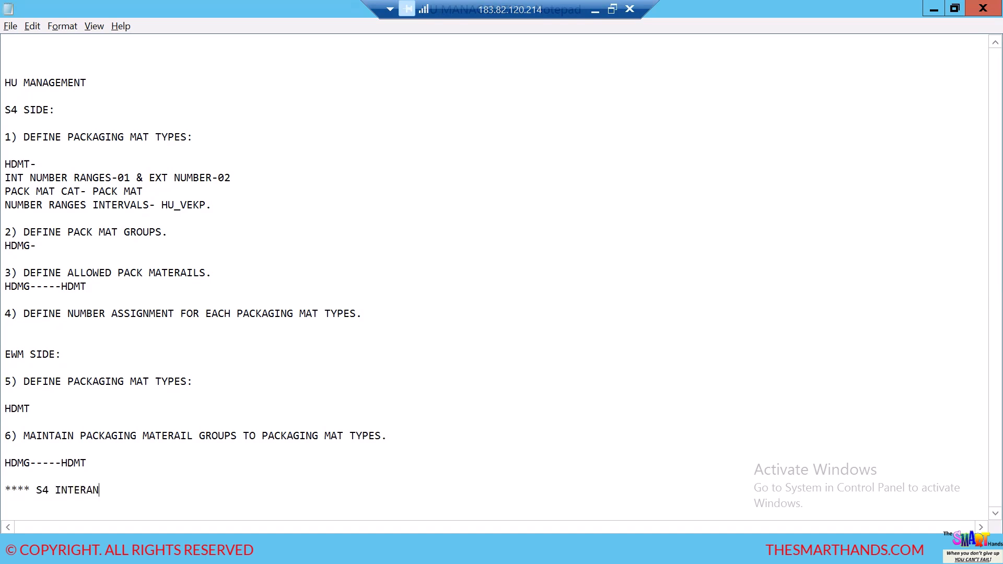
{"action": "key", "text": "BackSpace"}
{"action": "key", "text": "BackSpace"}
{"action": "type", "text": "NAL NUMBERS"}
{"action": "key", "text": "BackSpace"}
{"action": "type", "text": "RANGES OF HU IS "}
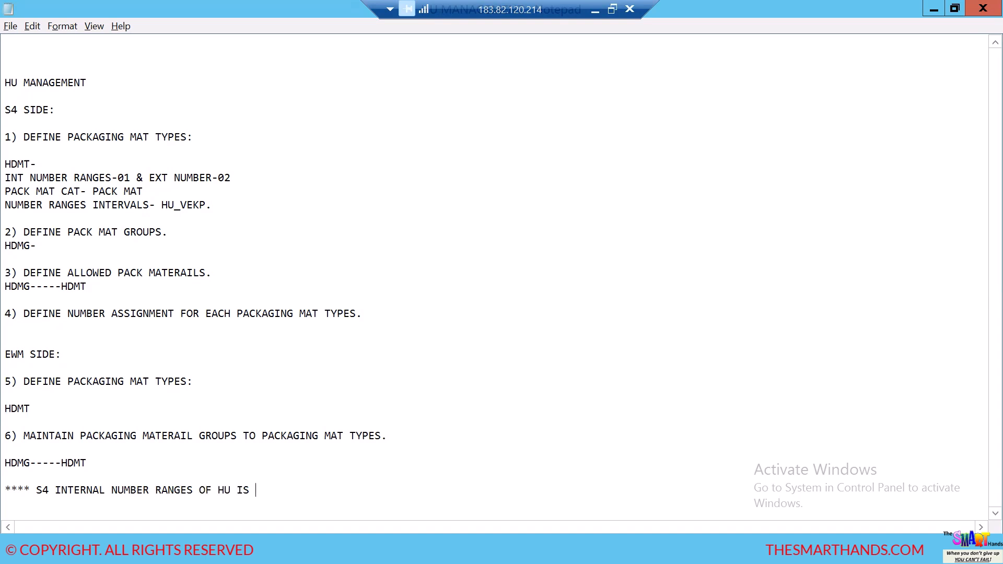
{"action": "type", "text": "EXTERNAL IN EWM "}
Step: Add an indented second note line reading "S4 EXTERNAL NUMBER RANGES OF HU IS INTERNAL IN EWM."
{"action": "type", "text": "     S"}
{"action": "type", "text": "4 "}
{"action": "type", "text": "EXTERNAL"}
{"action": "type", "text": " NUMBER RAN"}
{"action": "type", "text": "GES AR"}
{"action": "key", "text": "BackSpace"}
{"action": "key", "text": "BackSpace"}
{"action": "key", "text": "BackSpace"}
{"action": "type", "text": "OF HU IS INTERNAL IN EW"}
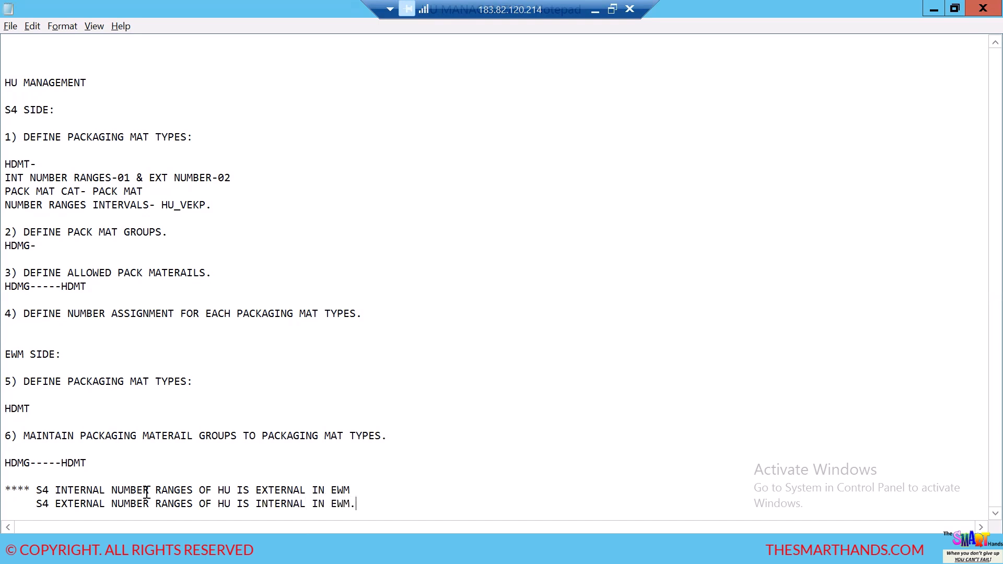
Step: Open the Define Number Range for HU Identification activity in SAP, and switch back to Notepad
{"action": "key", "text": "alt+Tab"}
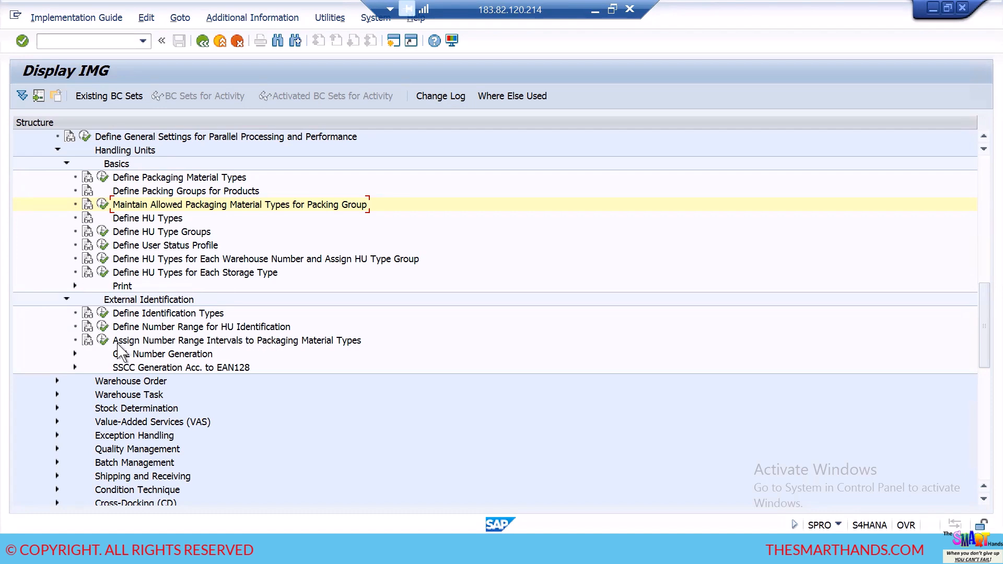
{"action": "left_click", "coordinate": [104, 328]}
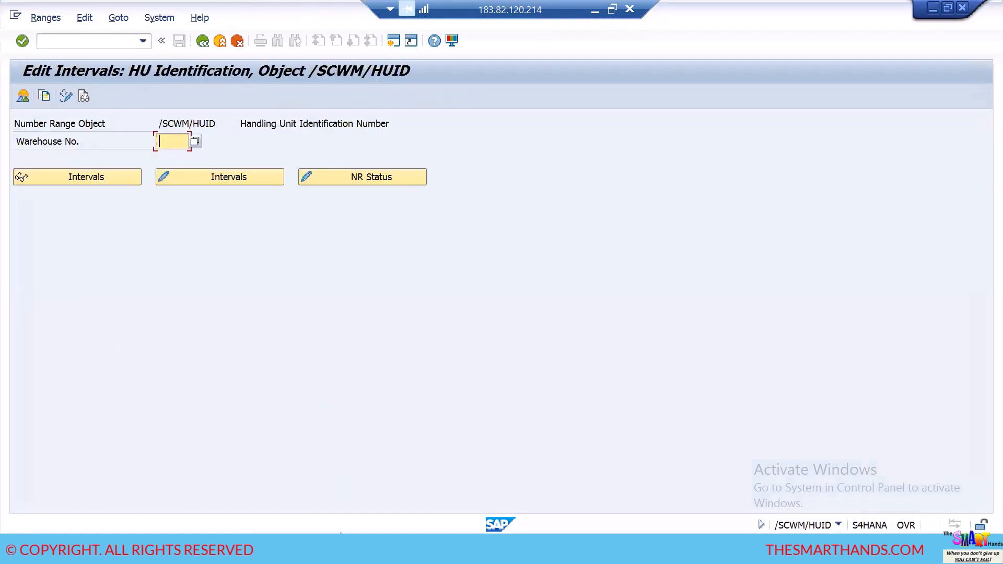
{"action": "left_click", "coordinate": [341, 546]}
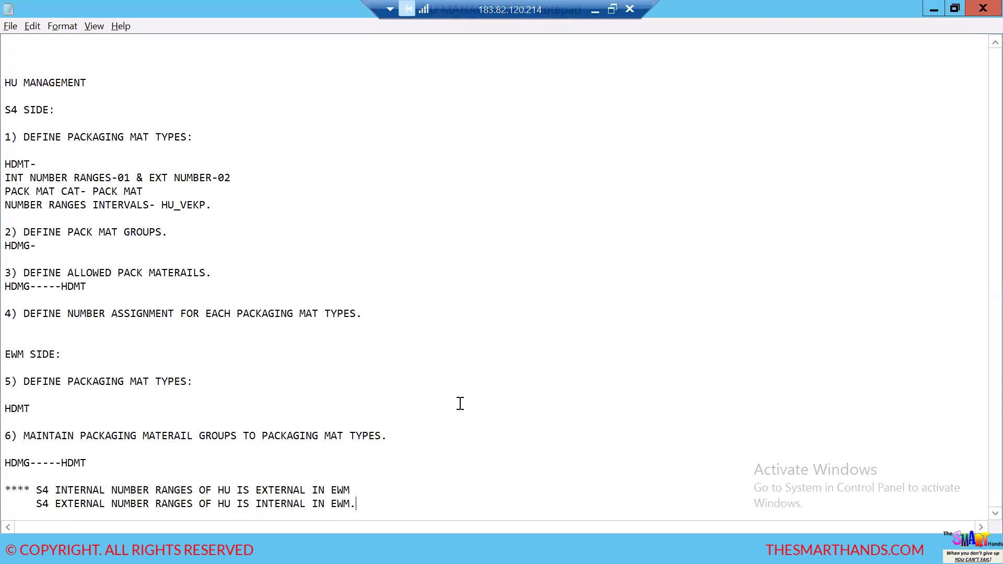
Step: Write item 7 below the notes as "7) DEFINE NUMBER RANGES OF HU IDENTIFICATION."
{"action": "key", "text": "Return"}
{"action": "key", "text": "Return"}
{"action": "key", "text": "Return"}
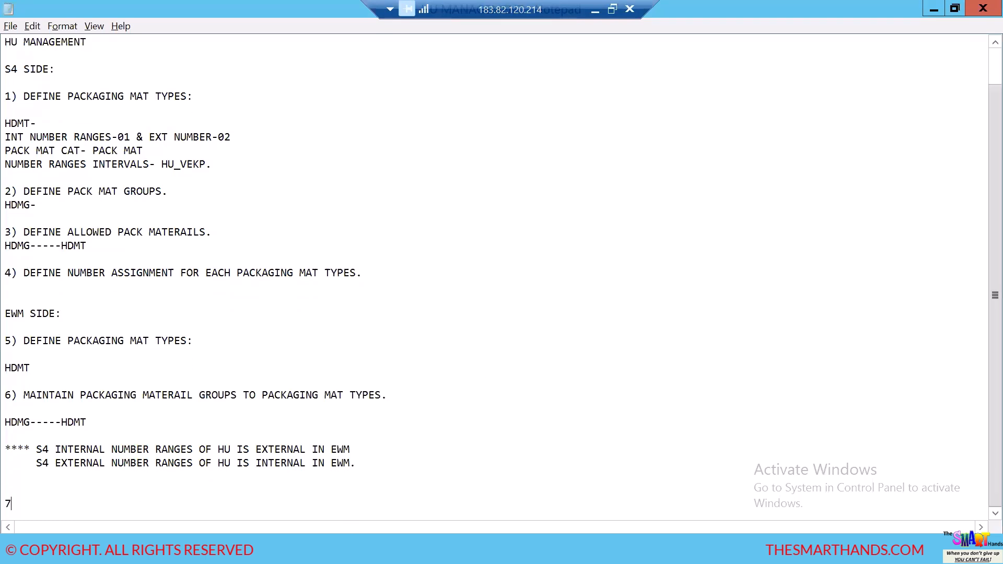
{"action": "type", "text": "7) DEFINE NUMBRER"}
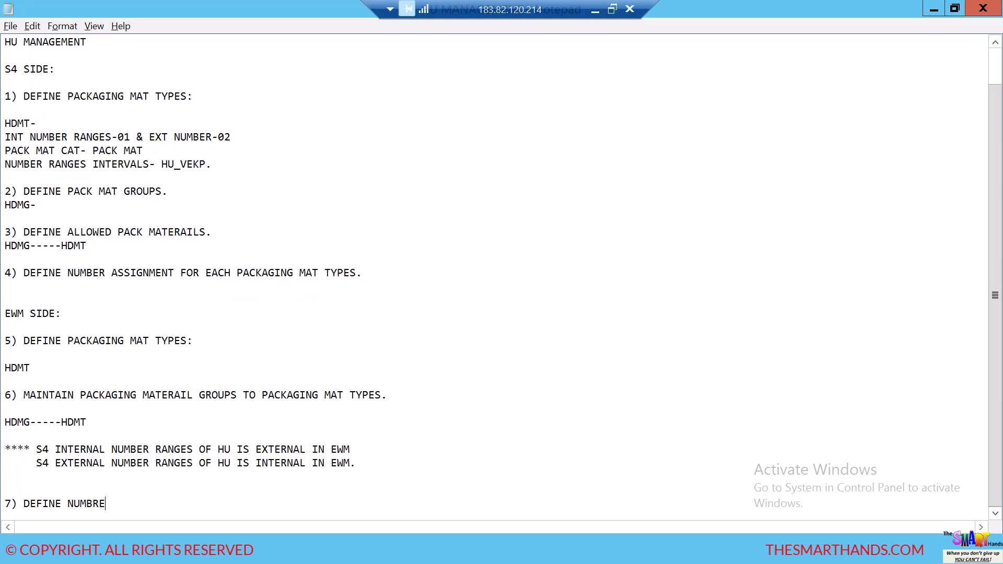
{"action": "key", "text": "BackSpace"}
{"action": "type", "text": "ER RANGE4S"}
{"action": "key", "text": "BackSpace"}
{"action": "key", "text": "BackSpace"}
{"action": "key", "text": "BackSpace"}
{"action": "key", "text": "BackSpace"}
{"action": "key", "text": "BackSpace"}
{"action": "type", "text": "OF HU IDENTIFICATION."}
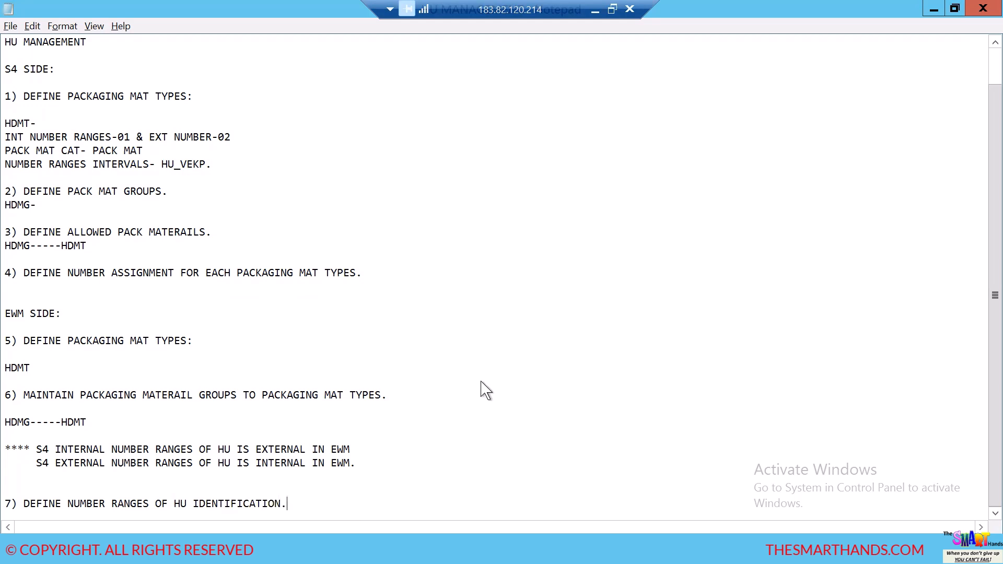
Step: In SAP, open the HU identification number range intervals for warehouse HDEW and make them editable
{"action": "key", "text": "alt+Tab"}
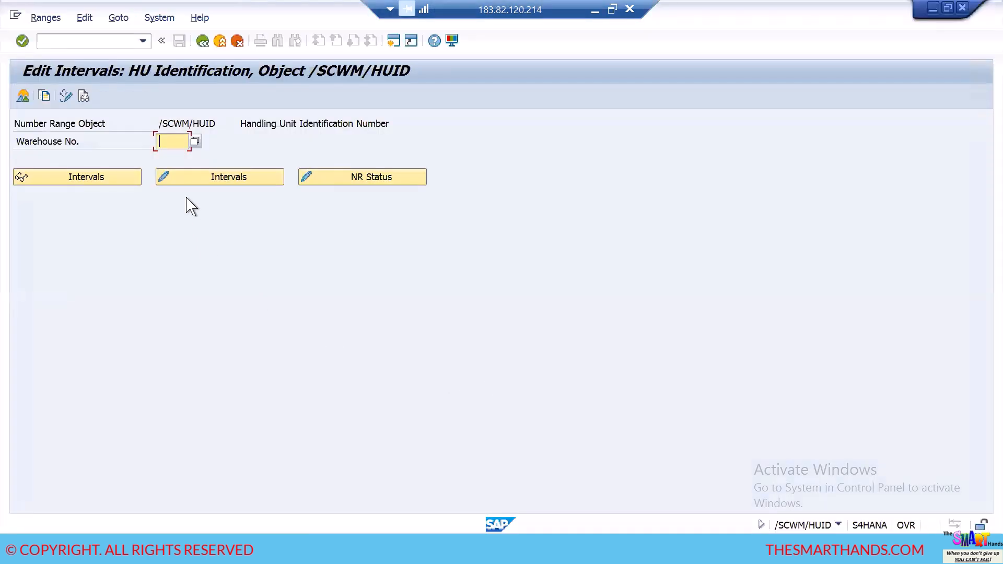
{"action": "type", "text": "HDEW"}
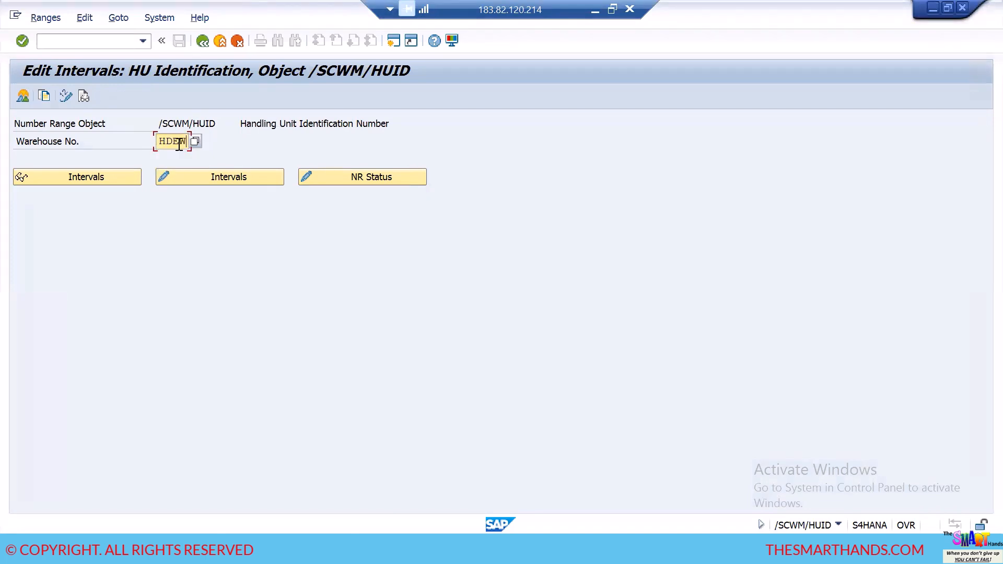
{"action": "left_click", "coordinate": [88, 178]}
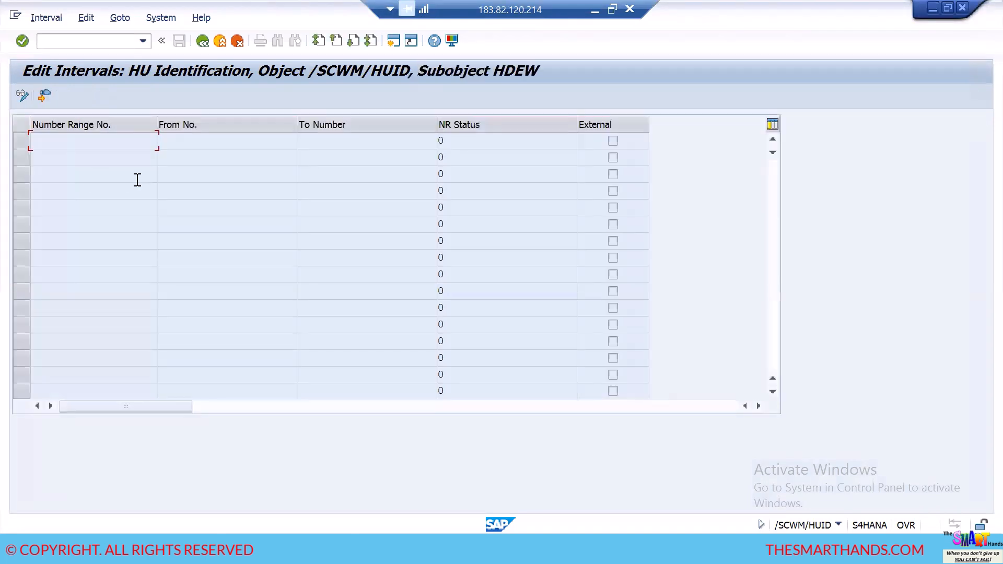
{"action": "left_click", "coordinate": [22, 96]}
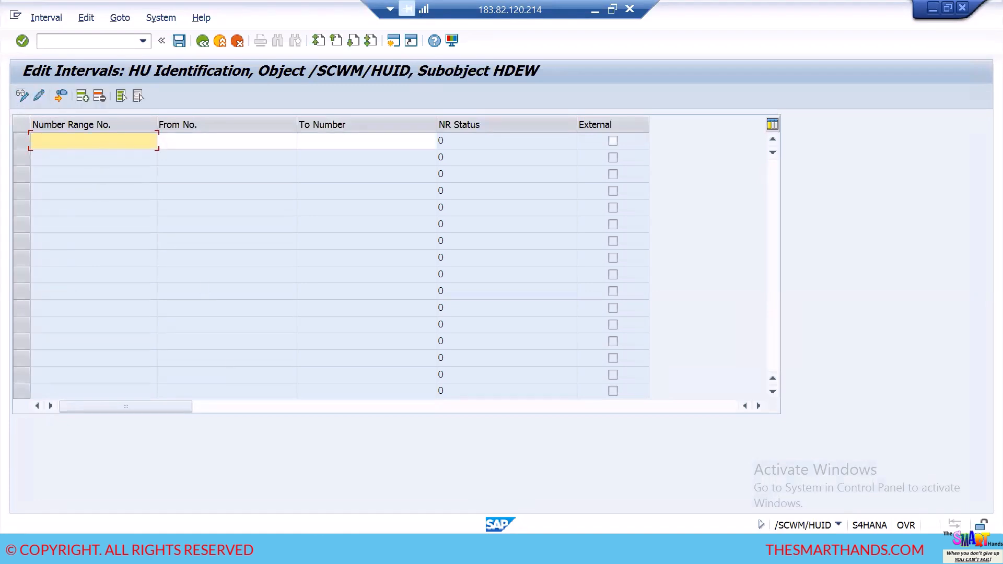
{"action": "mouse_move", "coordinate": [334, 509]}
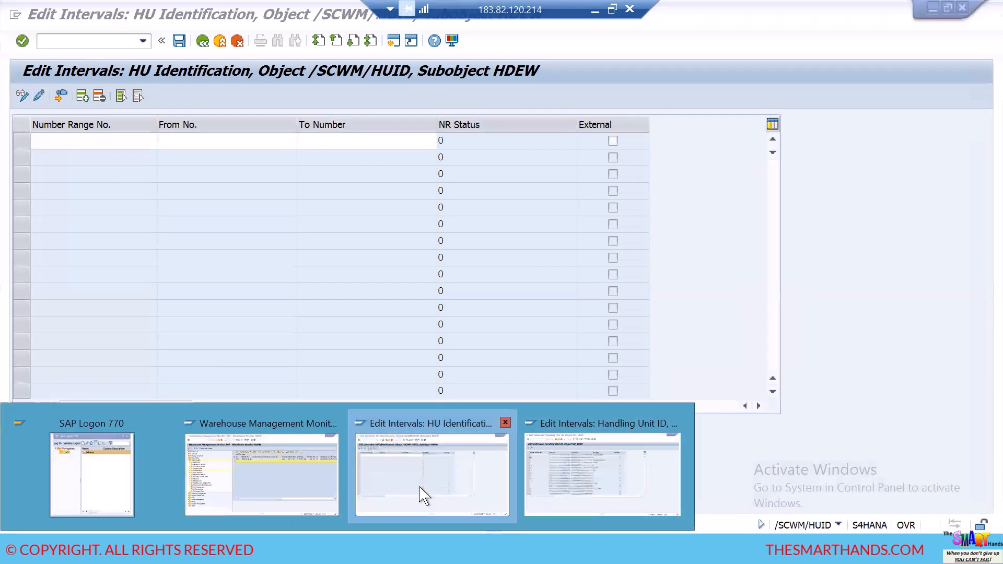
{"action": "left_click", "coordinate": [573, 482]}
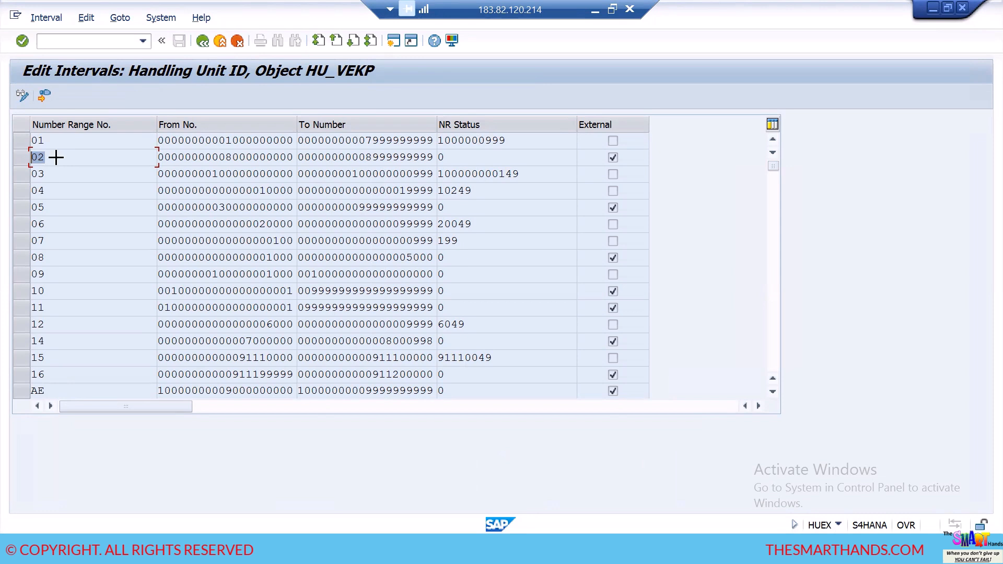
{"action": "key", "text": "ctrl+y"}
{"action": "left_click_drag", "start_coordinate": [31, 135], "coordinate": [374, 140]}
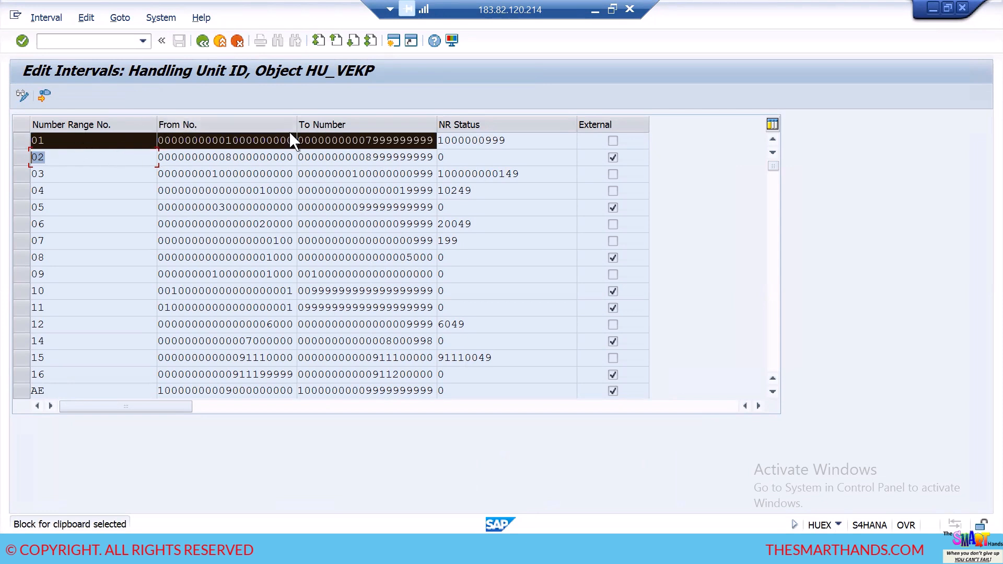
{"action": "key", "text": "ctrl+c"}
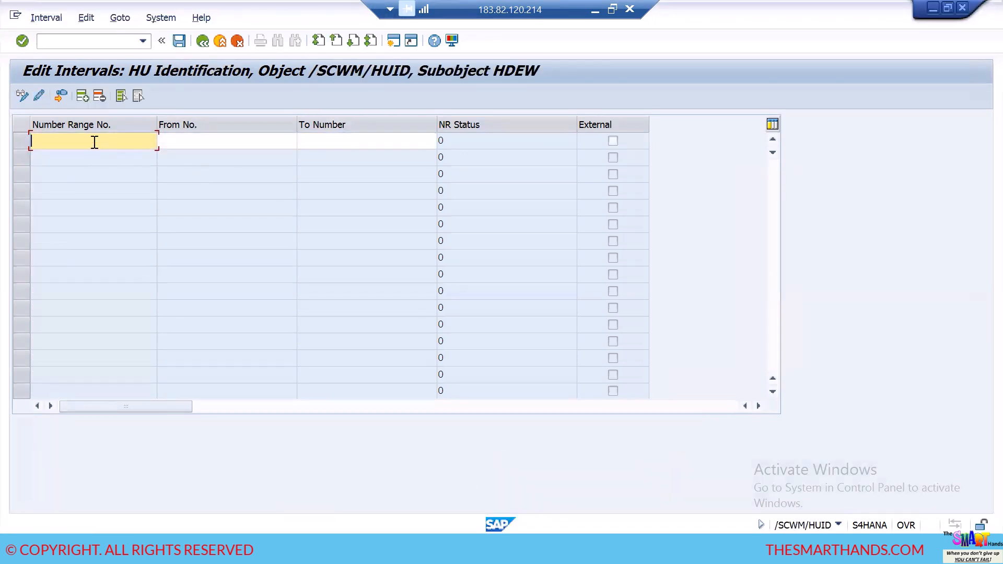
{"action": "key", "text": "ctrl+v"}
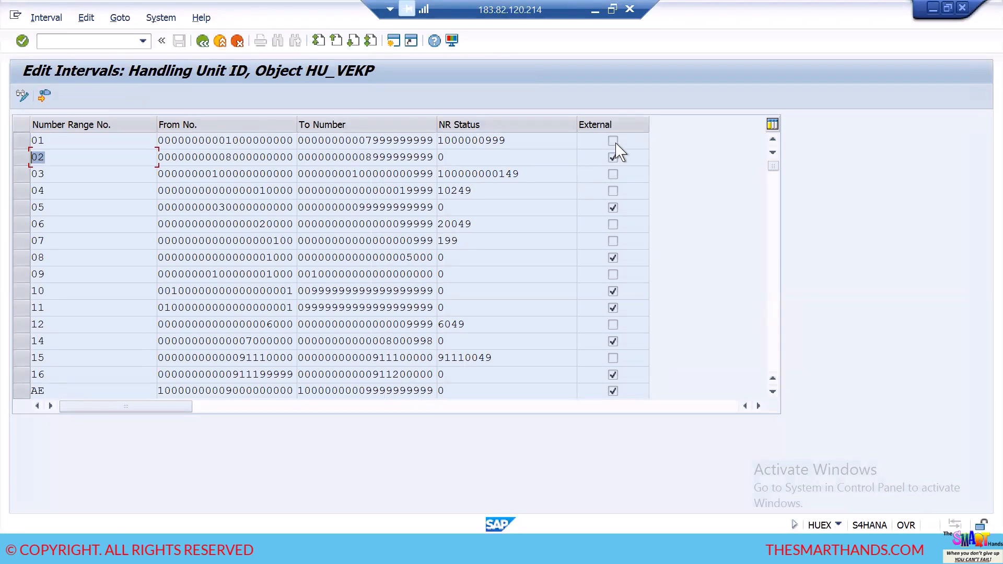
Step: Mark interval 01 of warehouse HDEW as external
{"action": "left_click", "coordinate": [34, 142]}
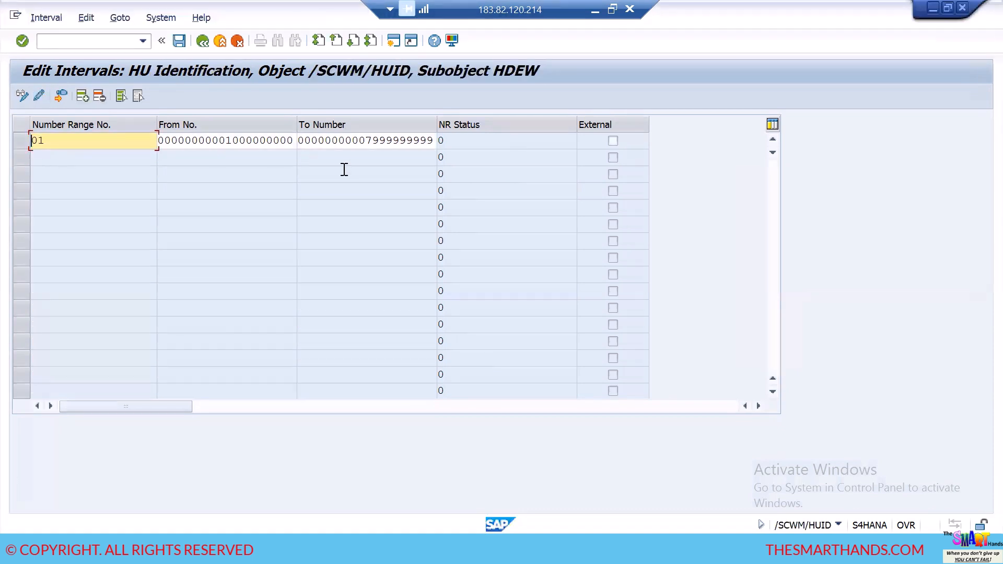
{"action": "left_click", "coordinate": [613, 142]}
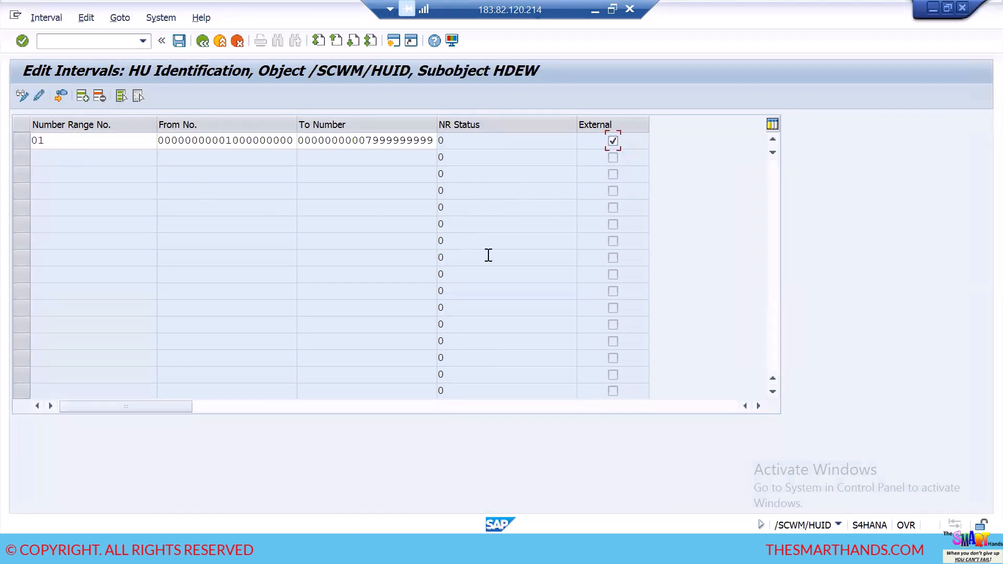
{"action": "key", "text": "Return"}
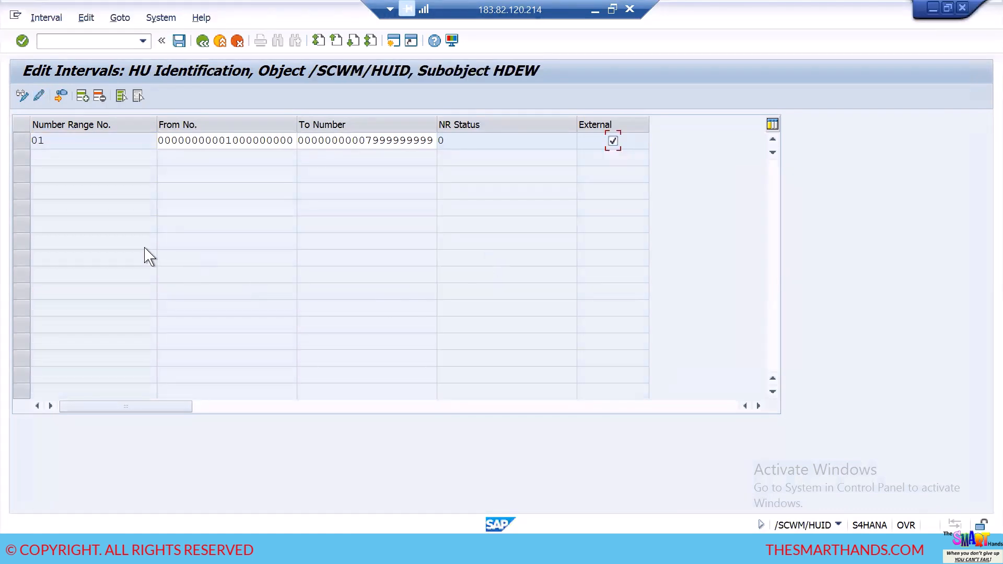
{"action": "left_click", "coordinate": [82, 99]}
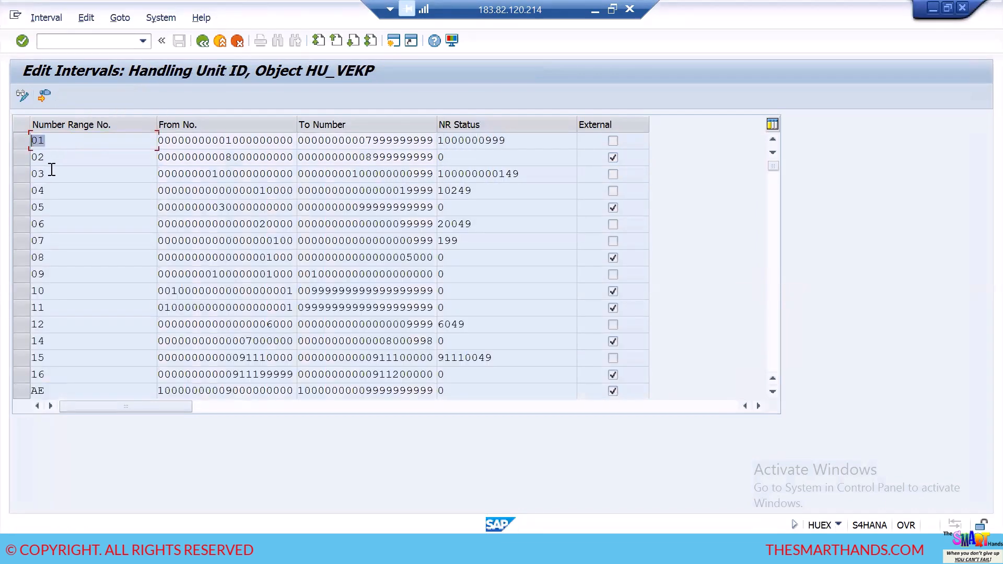
{"action": "key", "text": "ctrl+y"}
{"action": "left_click_drag", "start_coordinate": [32, 154], "coordinate": [385, 156]}
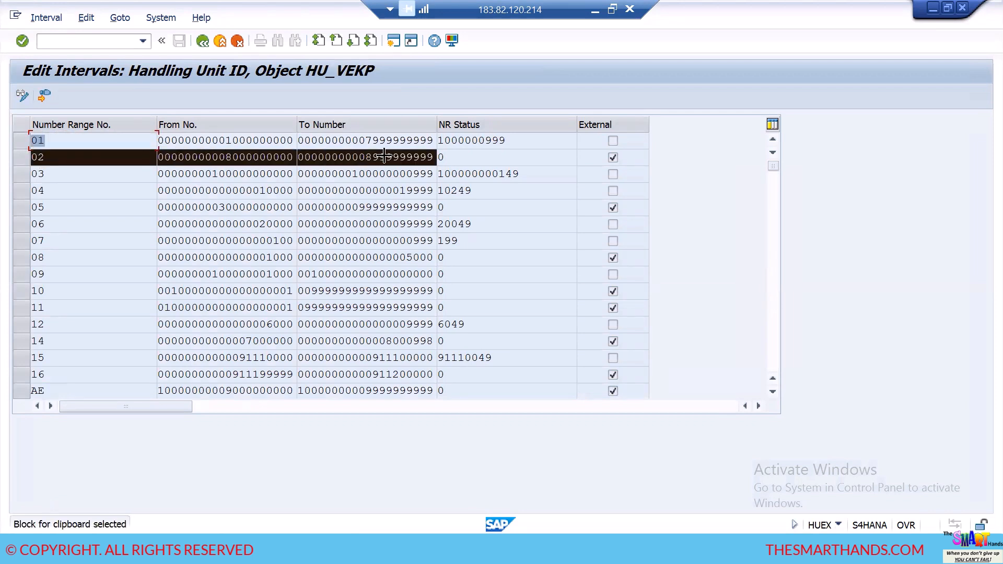
{"action": "key", "text": "ctrl+c"}
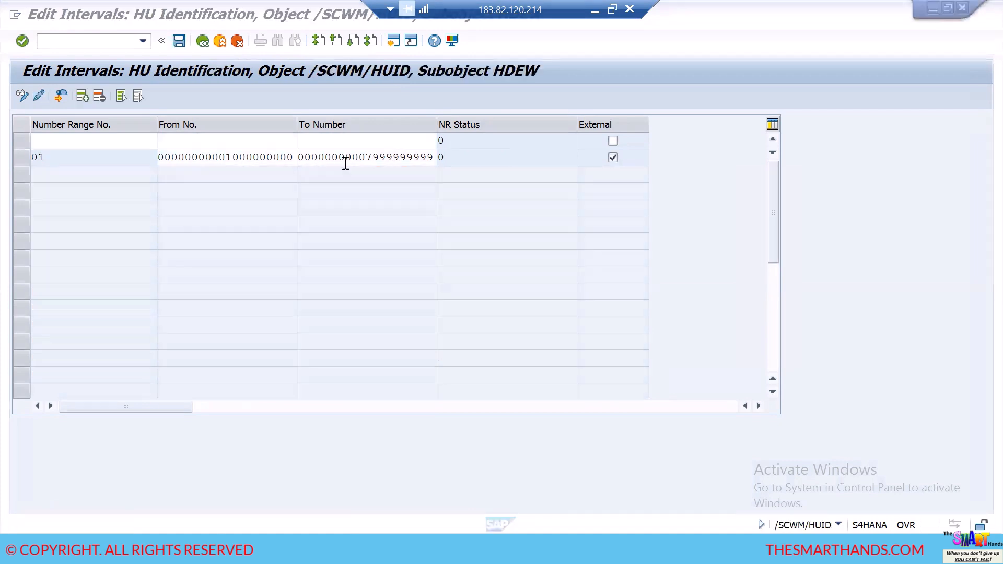
{"action": "left_click", "coordinate": [98, 136]}
{"action": "key", "text": "ctrl+v"}
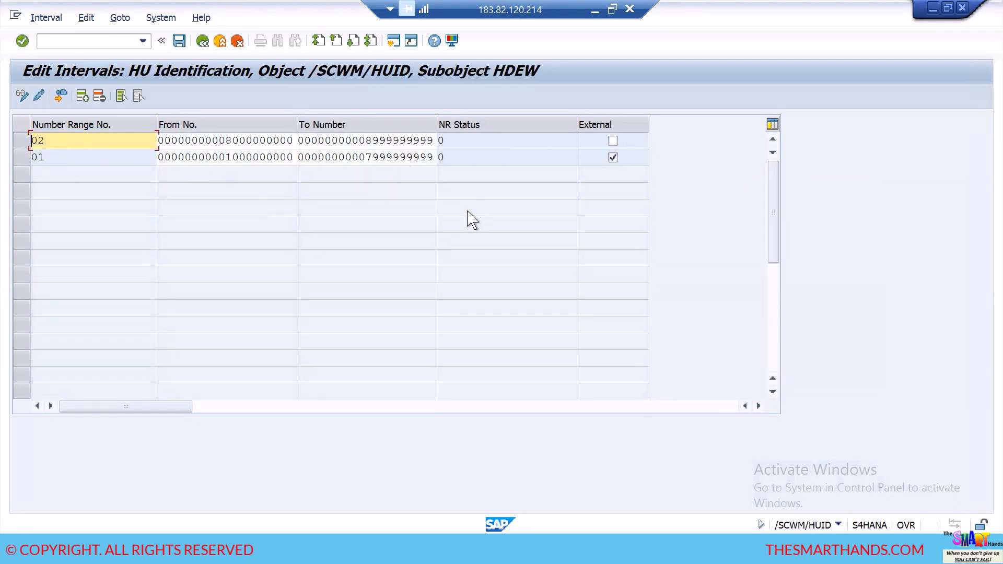
{"action": "key", "text": "Return"}
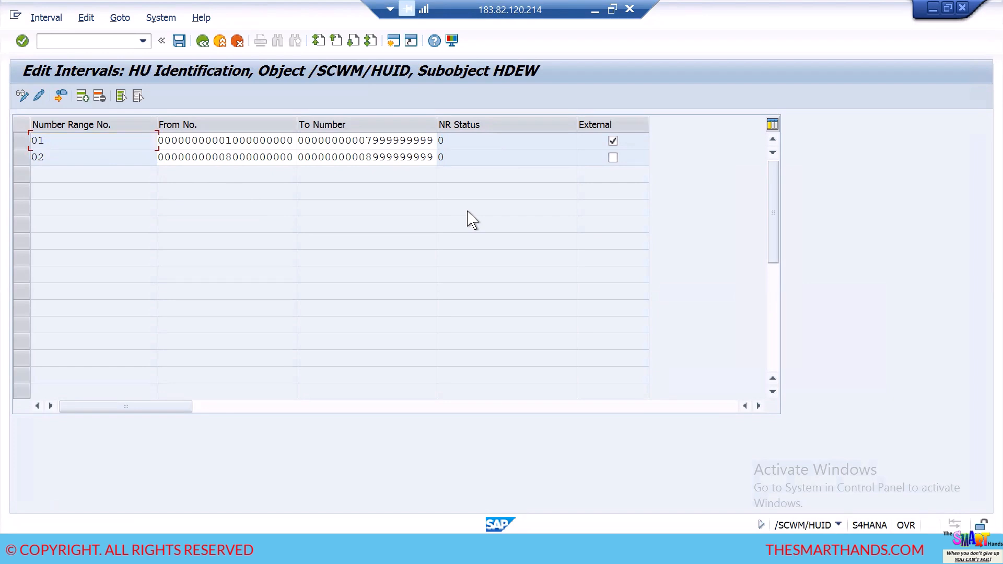
Step: Save the HDEW number range intervals, accept the transport notice, and return to the IMG structure
{"action": "left_click", "coordinate": [180, 42]}
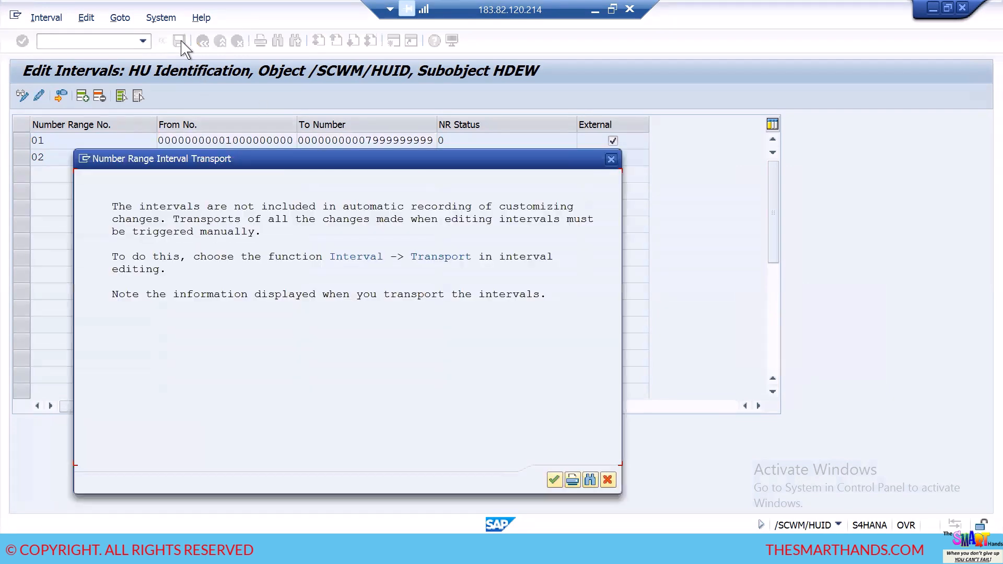
{"action": "left_click", "coordinate": [555, 481]}
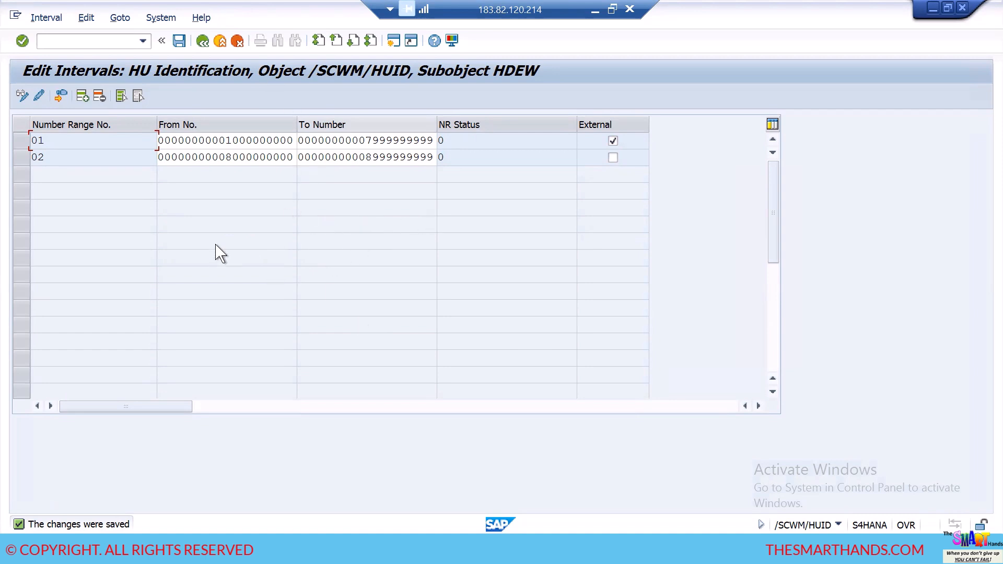
{"action": "left_click", "coordinate": [179, 41]}
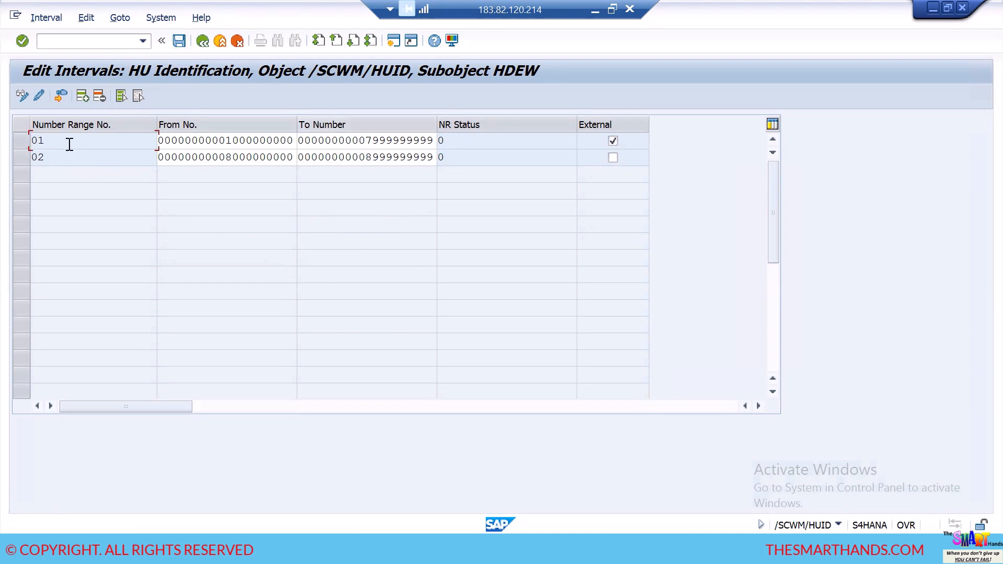
{"action": "left_click", "coordinate": [204, 41]}
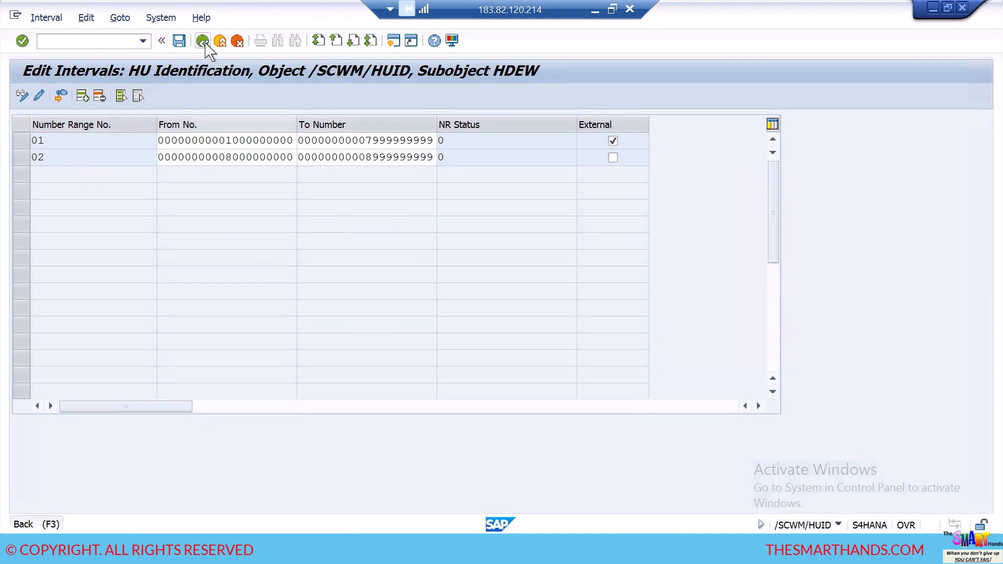
{"action": "left_click", "coordinate": [205, 43]}
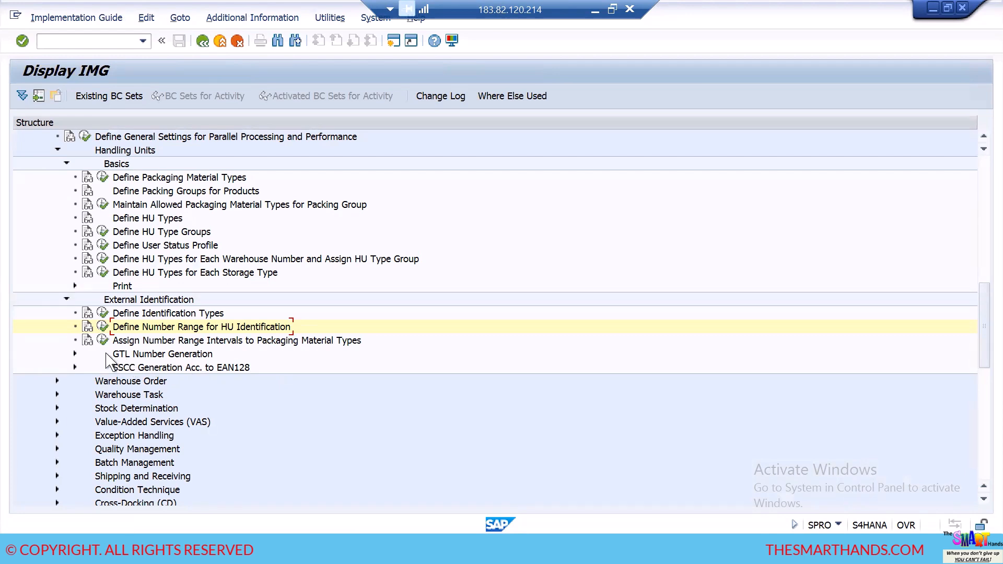
Step: In Notepad, add the lines "01- EXTERNAL" and "02- INTERAL" under item 7 and remove a surplus blank line above them
{"action": "left_click", "coordinate": [324, 548]}
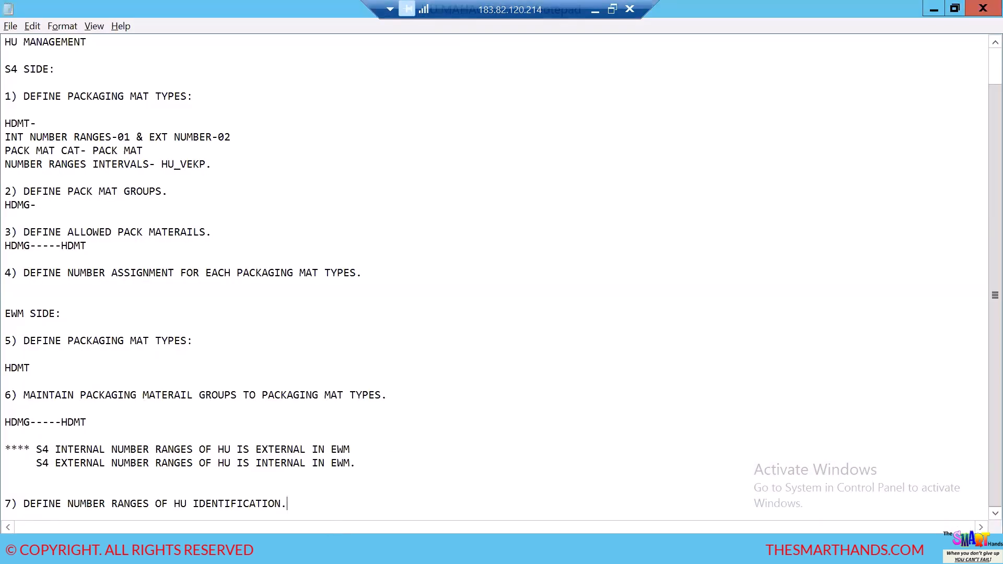
{"action": "key", "text": "Return"}
{"action": "key", "text": "Return"}
{"action": "key", "text": "Return"}
{"action": "key", "text": "Return"}
{"action": "type", "text": "0"}
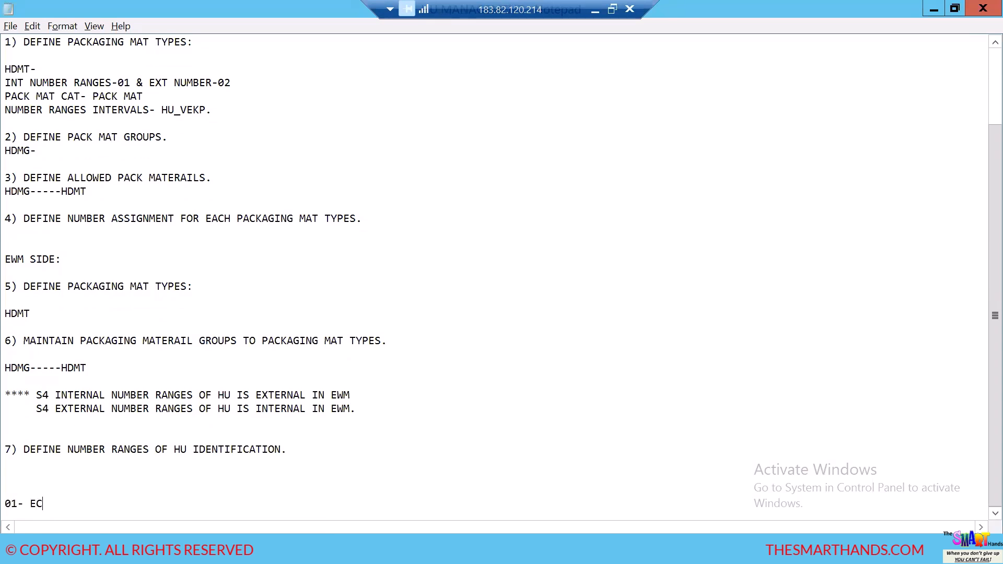
{"action": "type", "text": "1- EXTERNAL"}
{"action": "key", "text": "Return"}
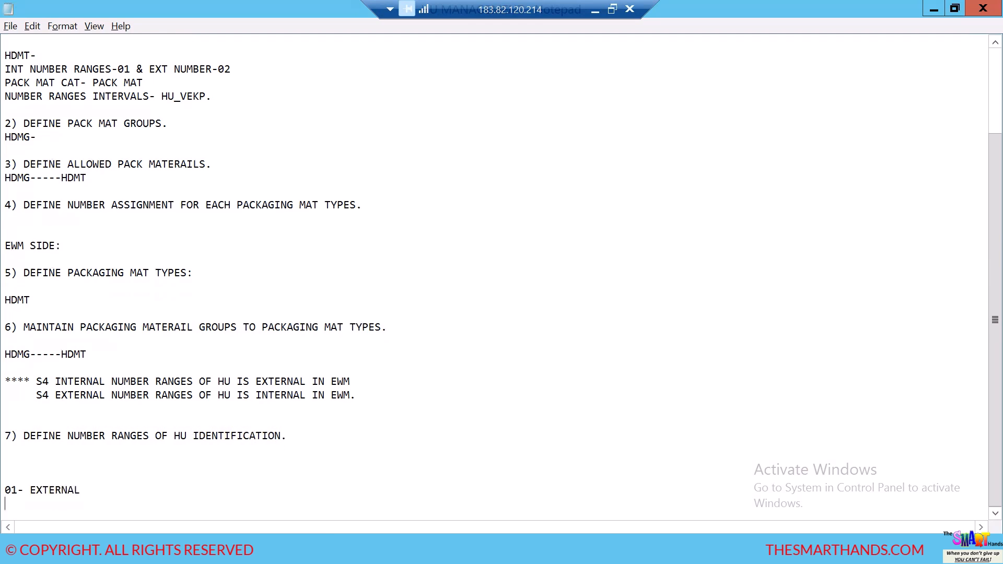
{"action": "type", "text": "02- INTERAL"}
{"action": "left_click", "coordinate": [56, 457]}
{"action": "key", "text": "BackSpace"}
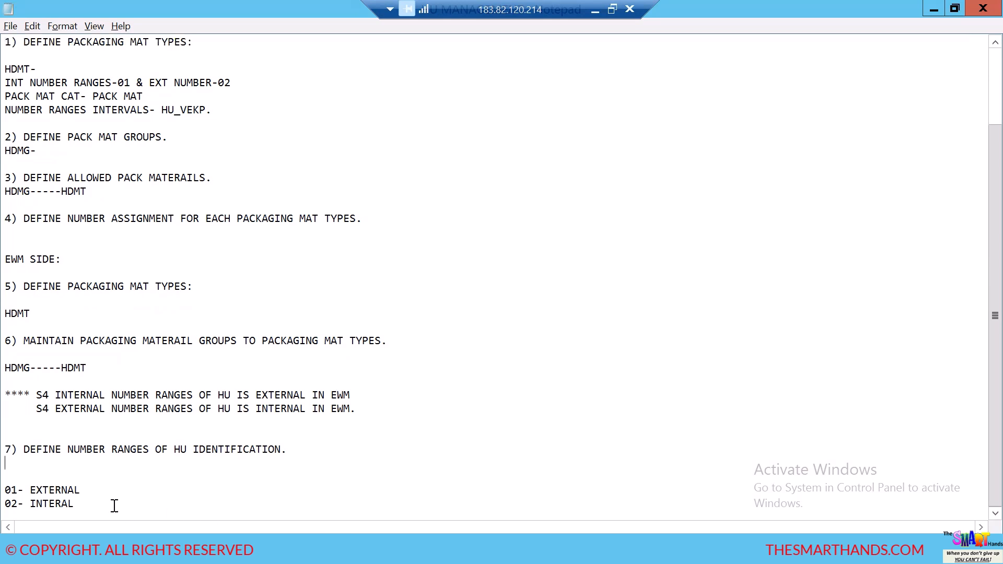
Step: Begin item 8 in Notepad with "8)" below the interval notes, and check the next activity's name in the SAP IMG
{"action": "key", "text": "Return"}
{"action": "key", "text": "Return"}
{"action": "key", "text": "Return"}
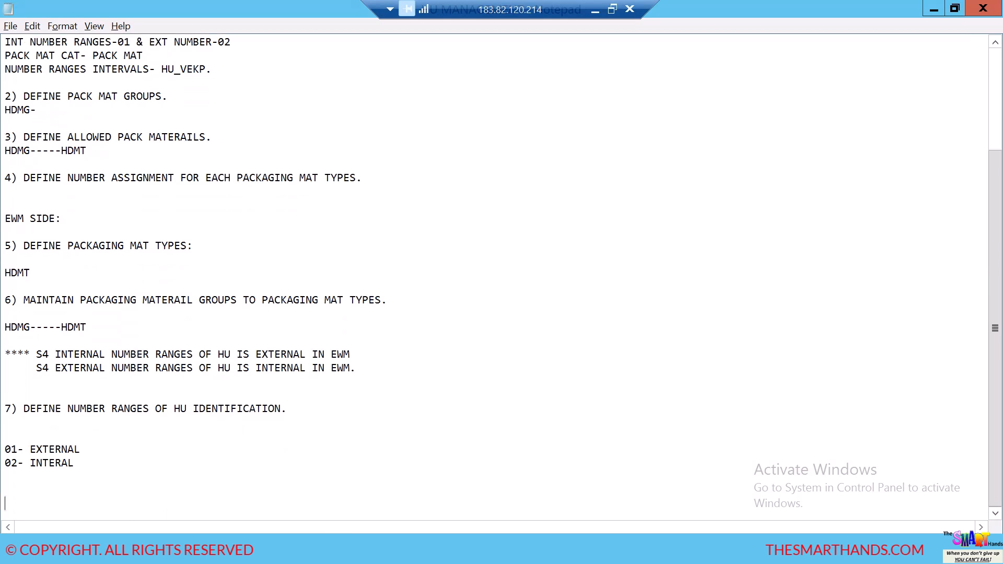
{"action": "type", "text": "8)"}
{"action": "key", "text": "alt+Tab"}
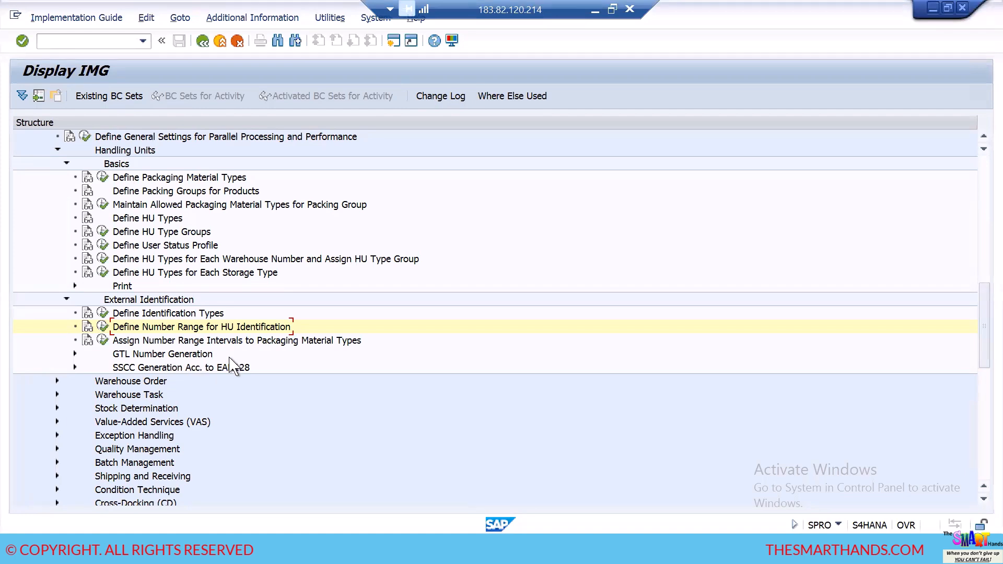
{"action": "key", "text": "alt+Tab"}
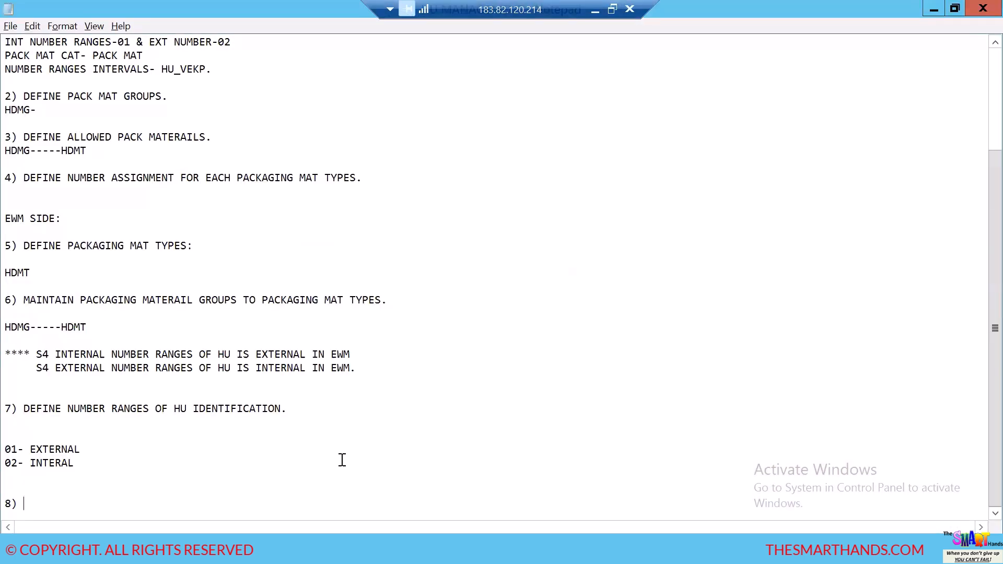
Step: Complete item 8 in Notepad as "8) ASSIGN NUMBER RANGES TO PACKAGING MAT TYPES-" and start a new line below it
{"action": "type", "text": "ASSING"}
{"action": "key", "text": "BackSpace"}
{"action": "type", "text": "GN PACK "}
{"action": "type", "text": "GIN M"}
{"action": "key", "text": "BackSpace"}
{"action": "key", "text": "BackSpace"}
{"action": "type", "text": "N"}
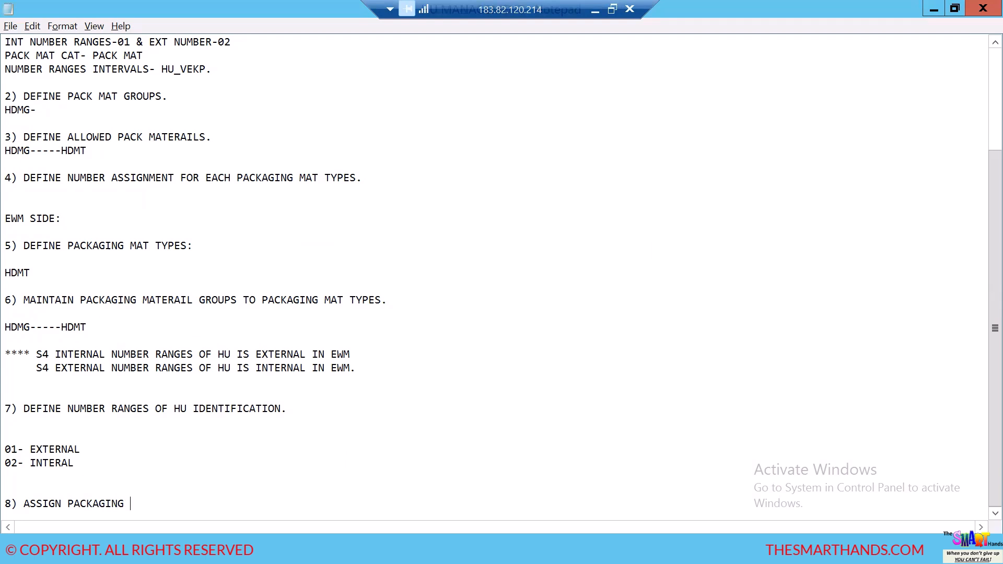
{"action": "key", "text": "BackSpace"}
{"action": "key", "text": "BackSpace"}
{"action": "key", "text": "BackSpace"}
{"action": "key", "text": "BackSpace"}
{"action": "key", "text": "BackSpace"}
{"action": "key", "text": "BackSpace"}
{"action": "key", "text": "BackSpace"}
{"action": "key", "text": "BackSpace"}
{"action": "type", "text": "NUMBER RANGES TO PACKAGIN"}
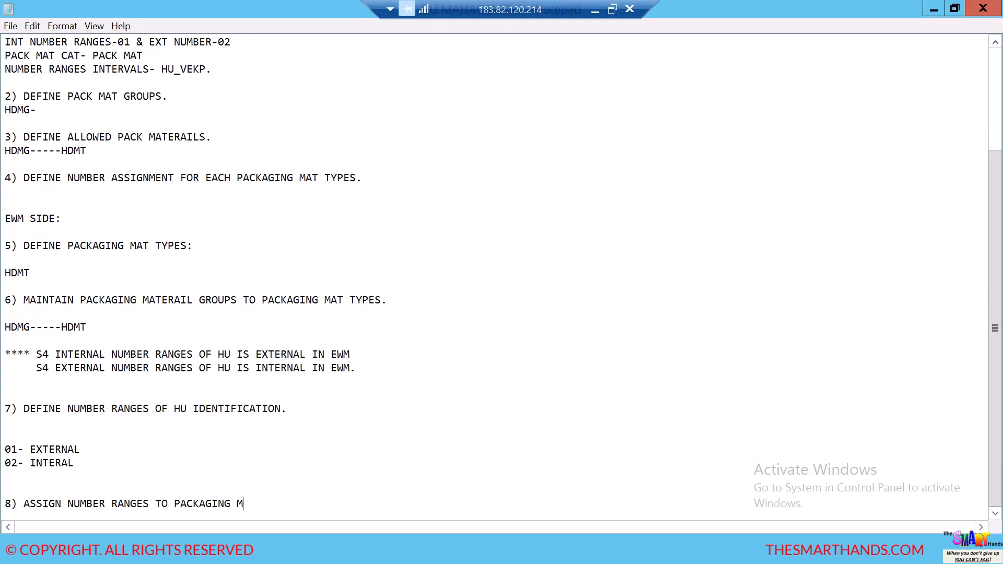
{"action": "type", "text": "G MAT TYPES-"}
{"action": "key", "text": "Return"}
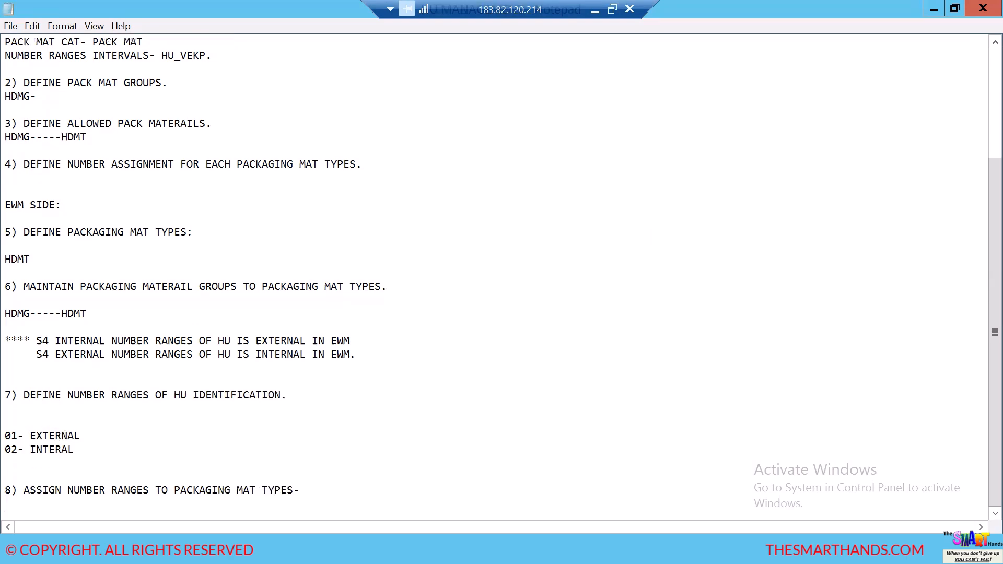
Step: Switch to SAP and open the Assign Number Range Intervals to Packaging Material Types activity
{"action": "key", "text": "alt+Tab"}
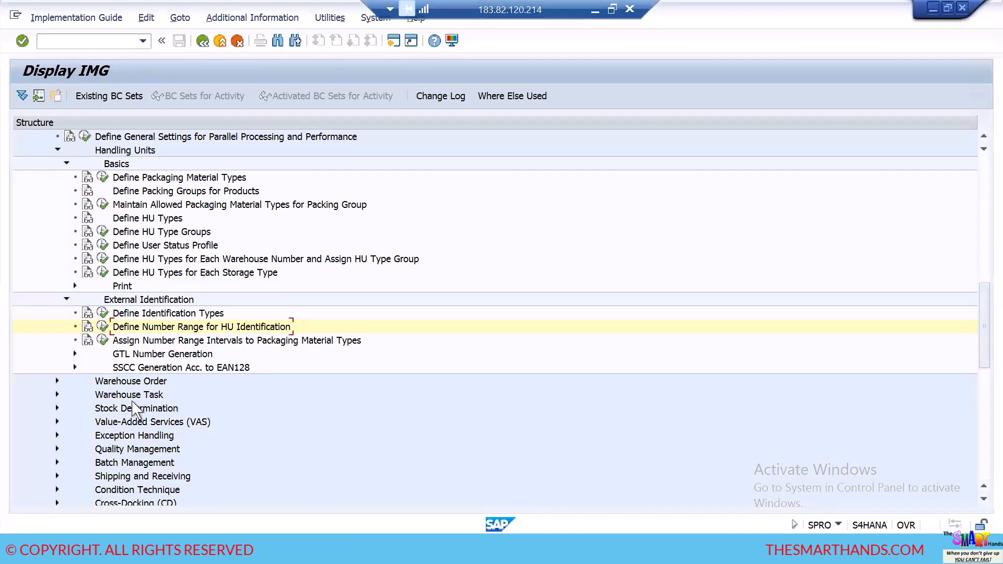
{"action": "left_click", "coordinate": [103, 340]}
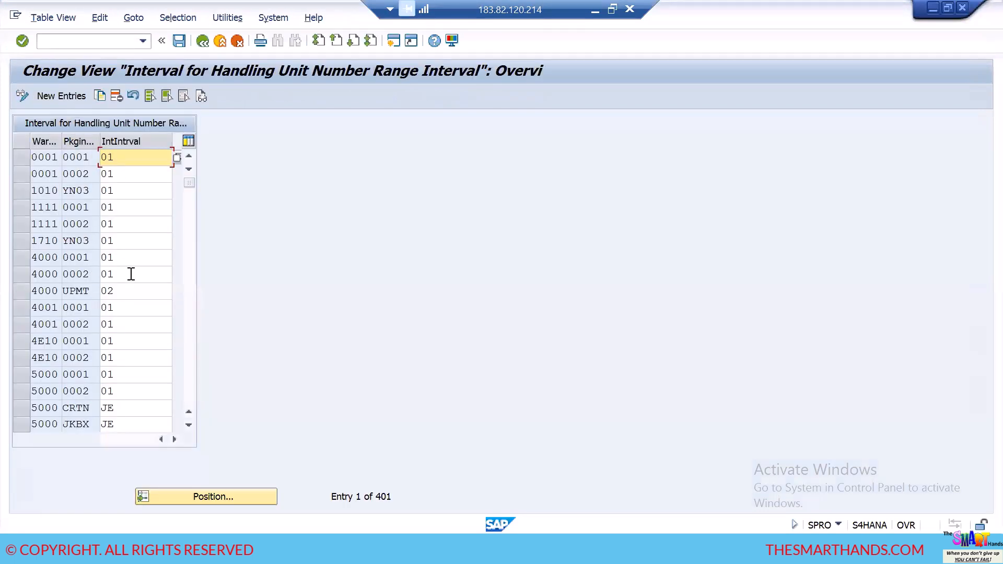
{"action": "scroll", "coordinate": [128, 361], "scroll_direction": "down", "scroll_amount": 2}
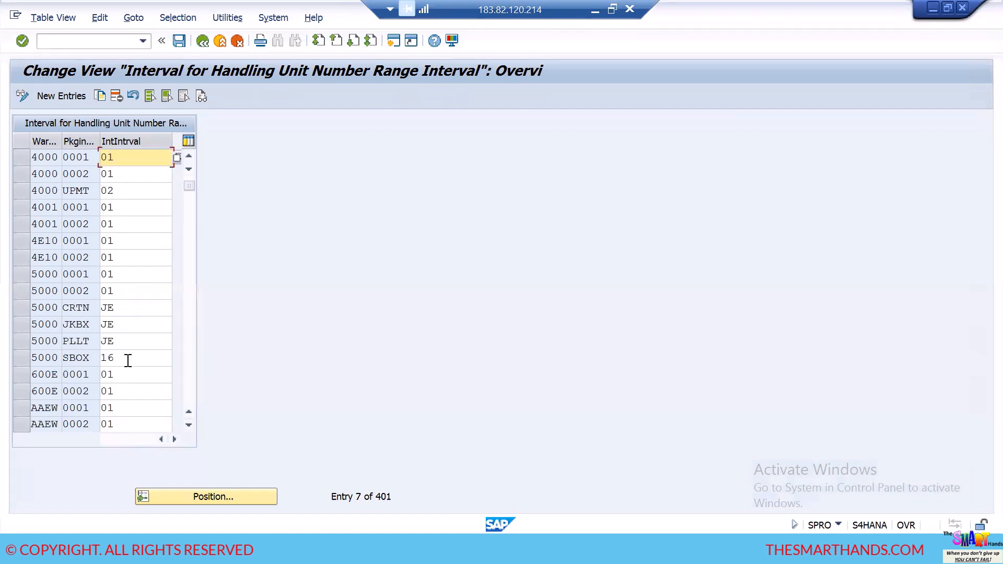
Step: Add an entry assigning interval 02 to warehouse HDEW and packaging material type HDMT, and save it under the proposed customizing request
{"action": "left_click", "coordinate": [62, 97]}
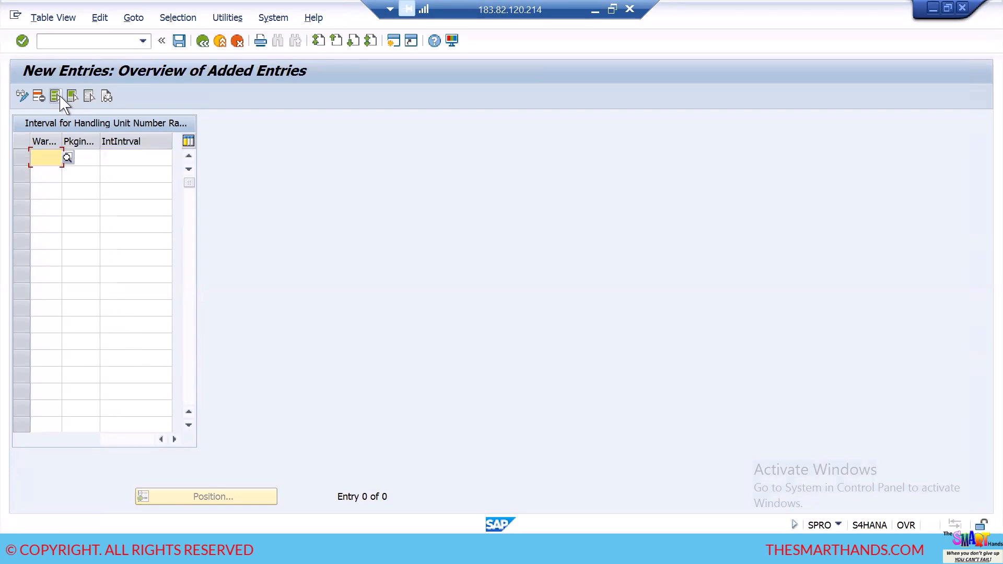
{"action": "type", "text": "HDEW"}
{"action": "key", "text": "Tab"}
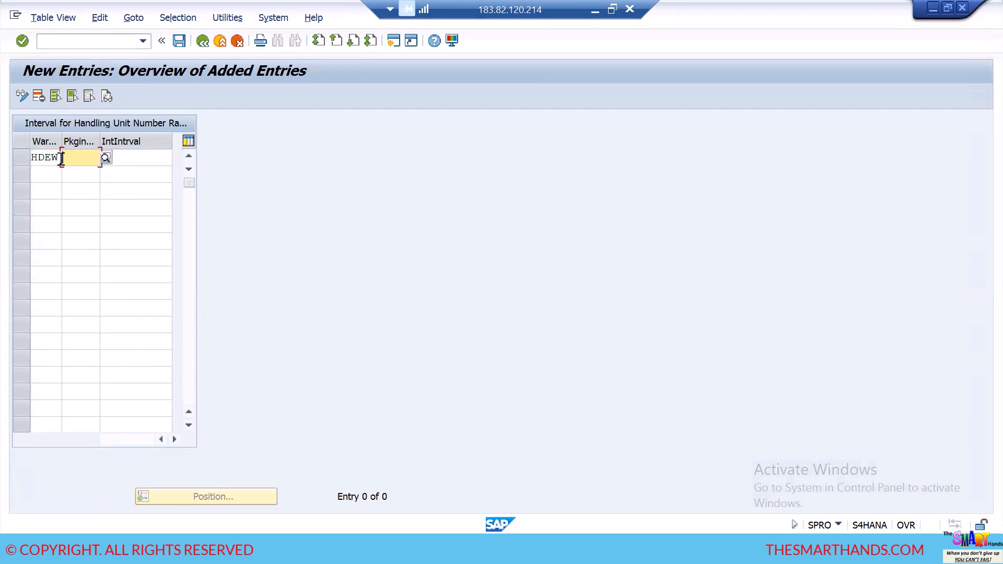
{"action": "type", "text": "HDM"}
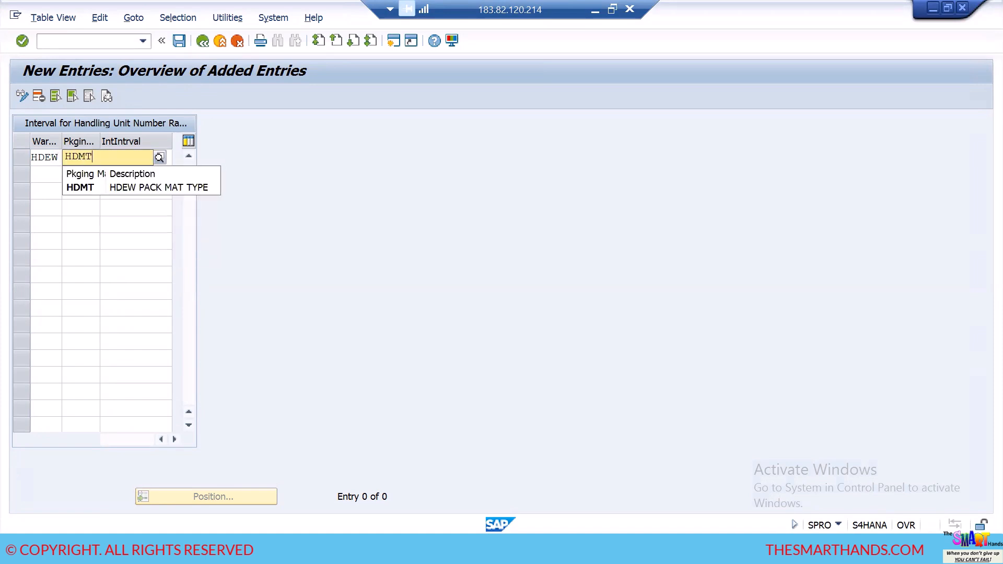
{"action": "type", "text": "T"}
{"action": "key", "text": "Tab"}
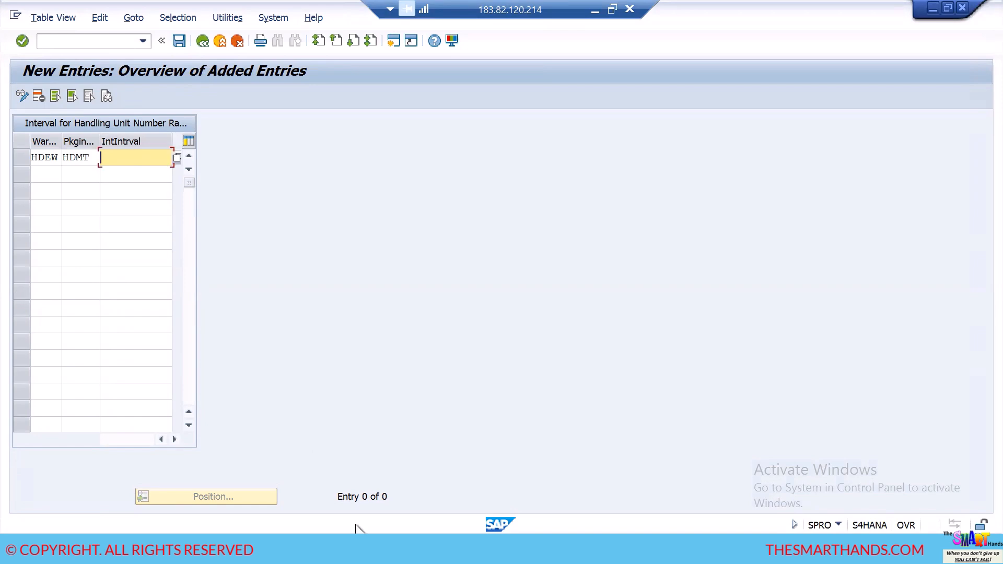
{"action": "key", "text": "alt+Tab"}
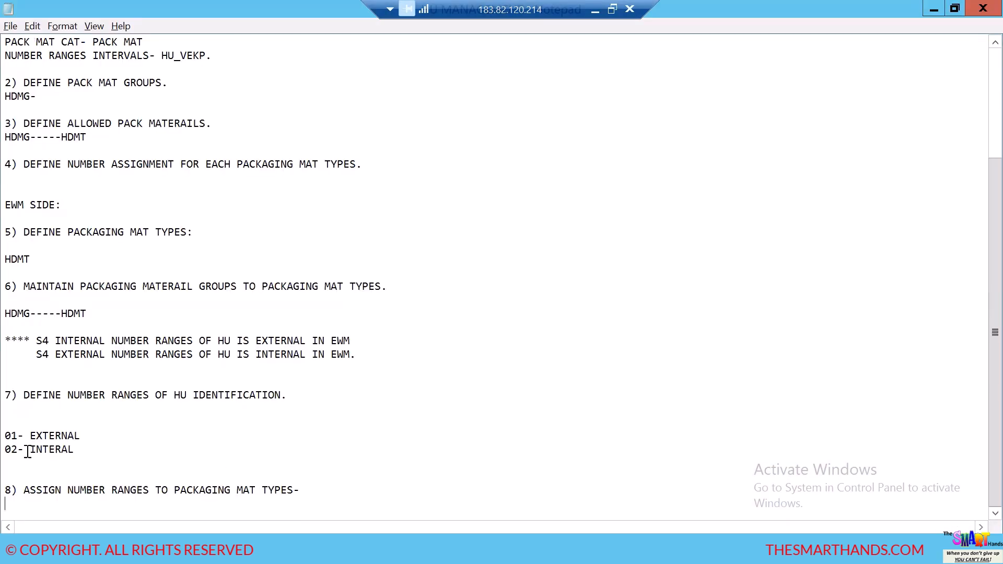
{"action": "key", "text": "alt+Tab"}
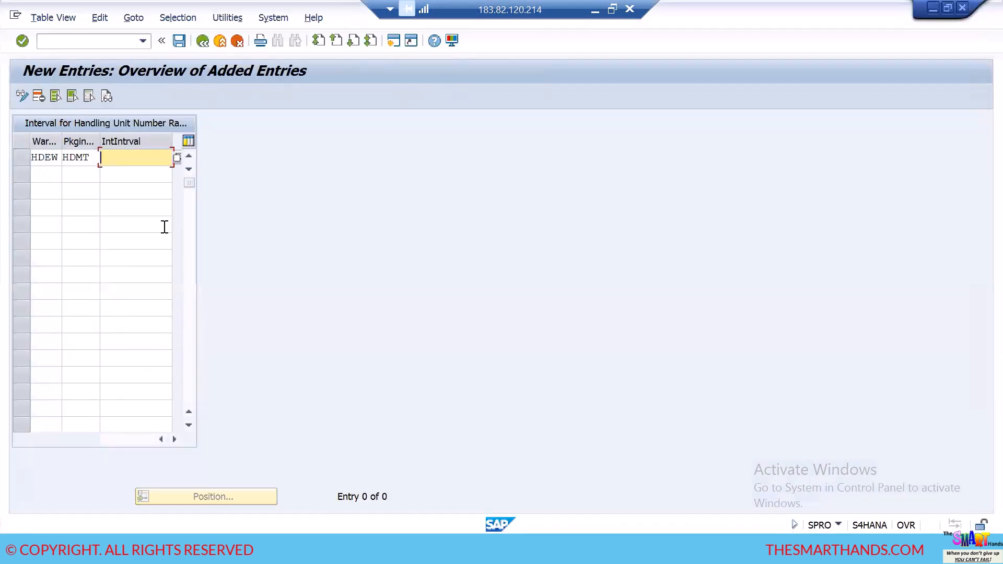
{"action": "type", "text": "02"}
{"action": "key", "text": "Return"}
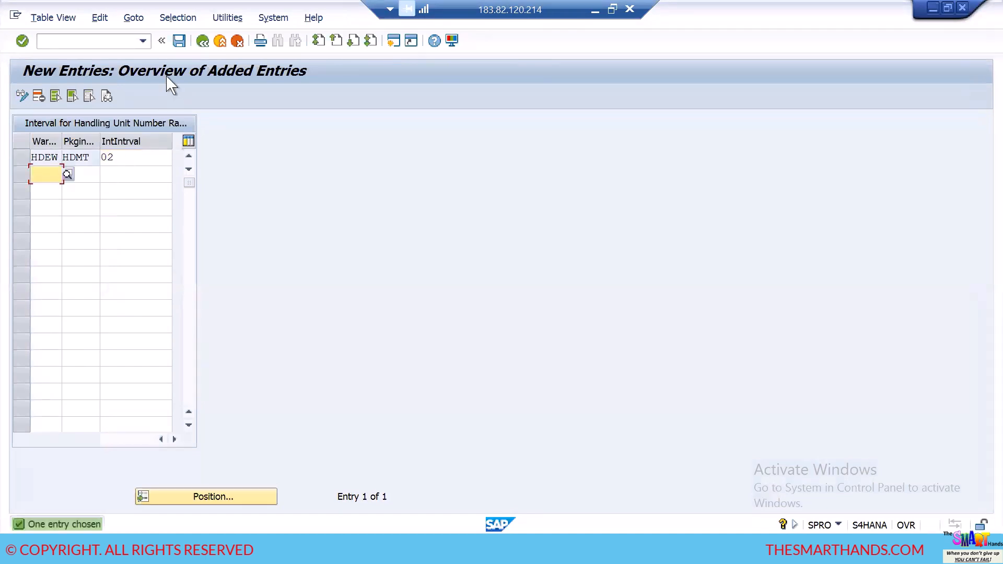
{"action": "left_click", "coordinate": [179, 42]}
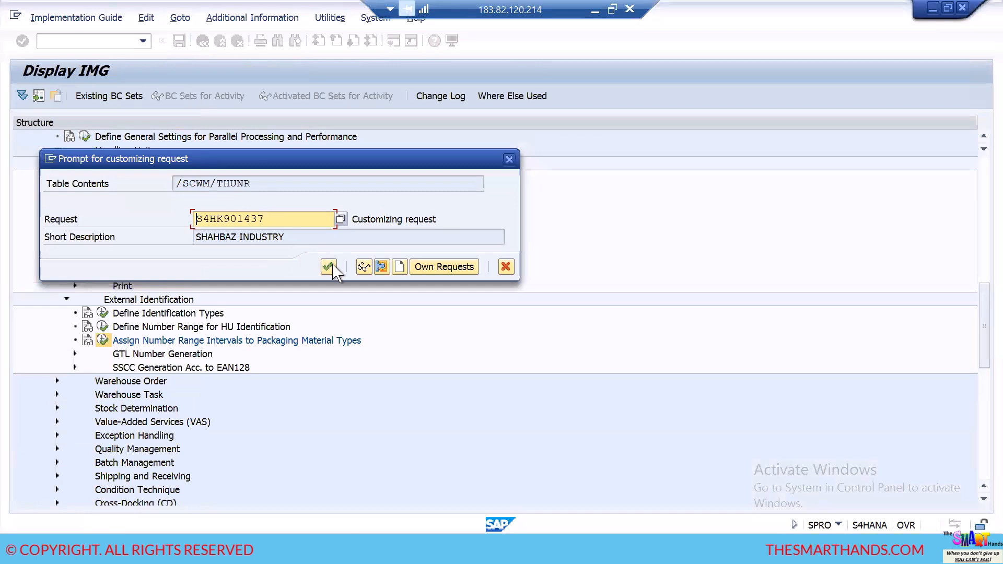
{"action": "left_click", "coordinate": [327, 266]}
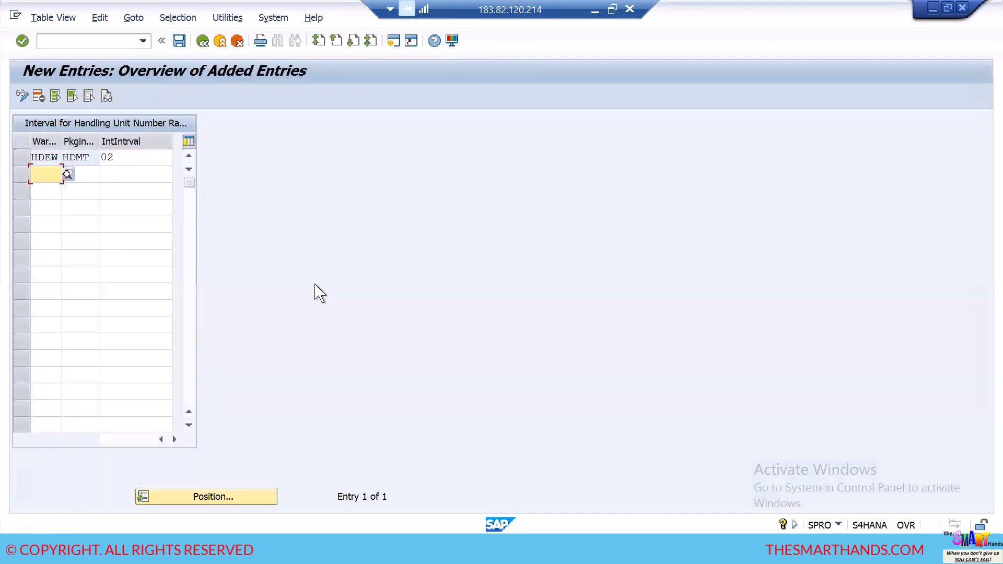
Step: Switch to Notepad and add "ASSIGN 02." below item 8, followed by blank lines
{"action": "key", "text": "alt+Tab"}
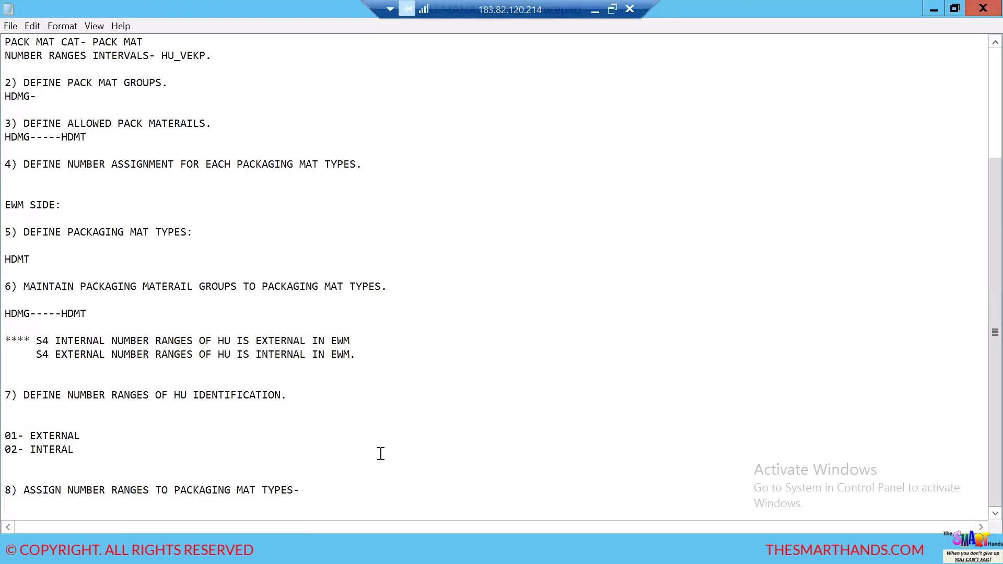
{"action": "type", "text": "ASSIGN 02."}
{"action": "key", "text": "Return"}
{"action": "key", "text": "Return"}
{"action": "key", "text": "Return"}
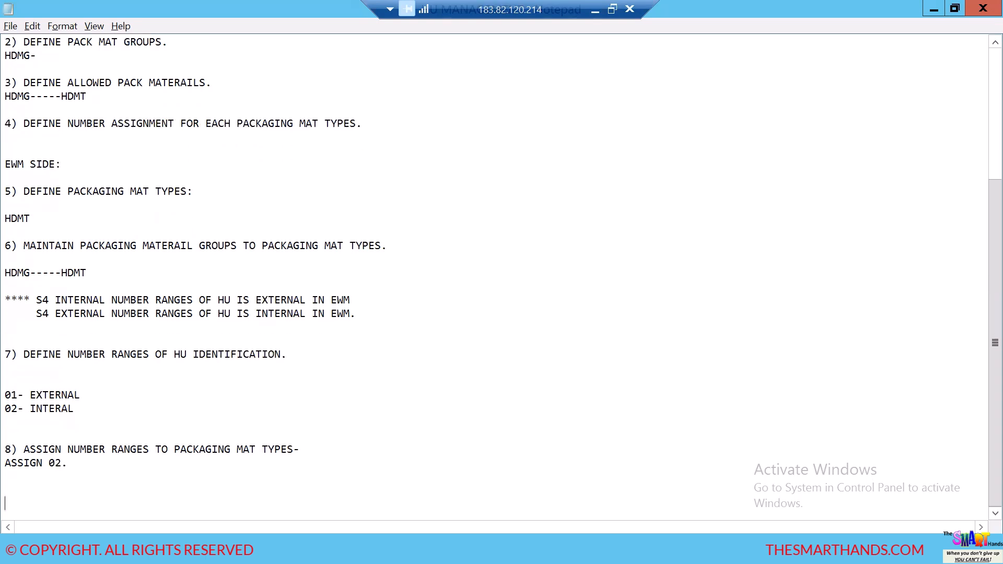
Step: Return to SAP, leave the interval assignment activity, and collapse the External Identification and Handling Units nodes in the IMG
{"action": "key", "text": "alt+Tab"}
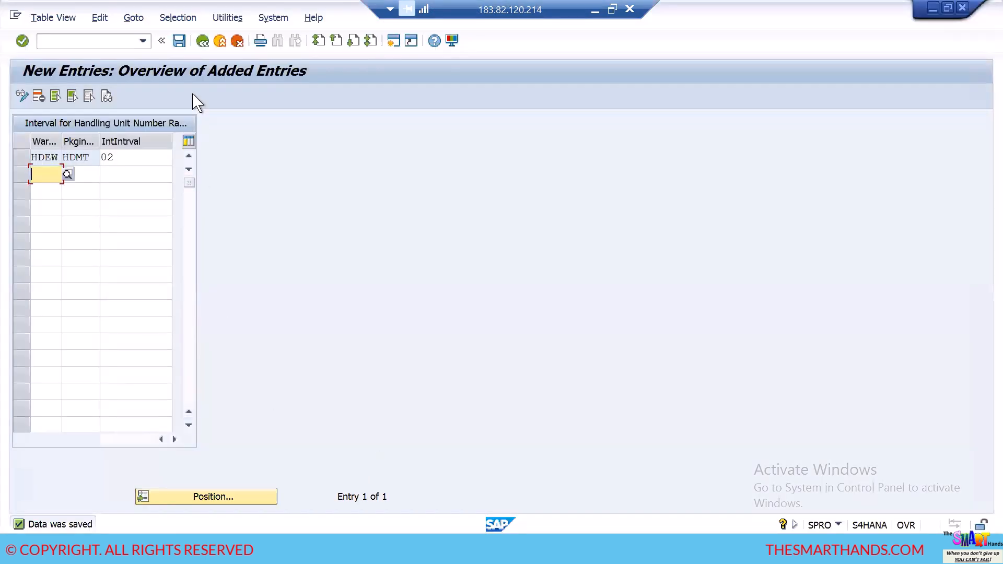
{"action": "left_click", "coordinate": [179, 41]}
{"action": "left_click", "coordinate": [203, 42]}
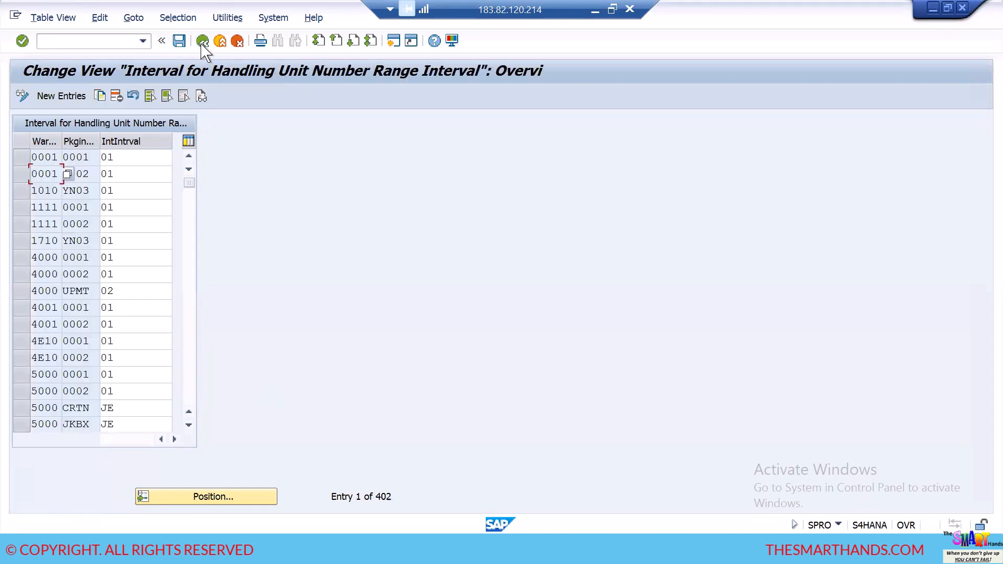
{"action": "left_click", "coordinate": [202, 42]}
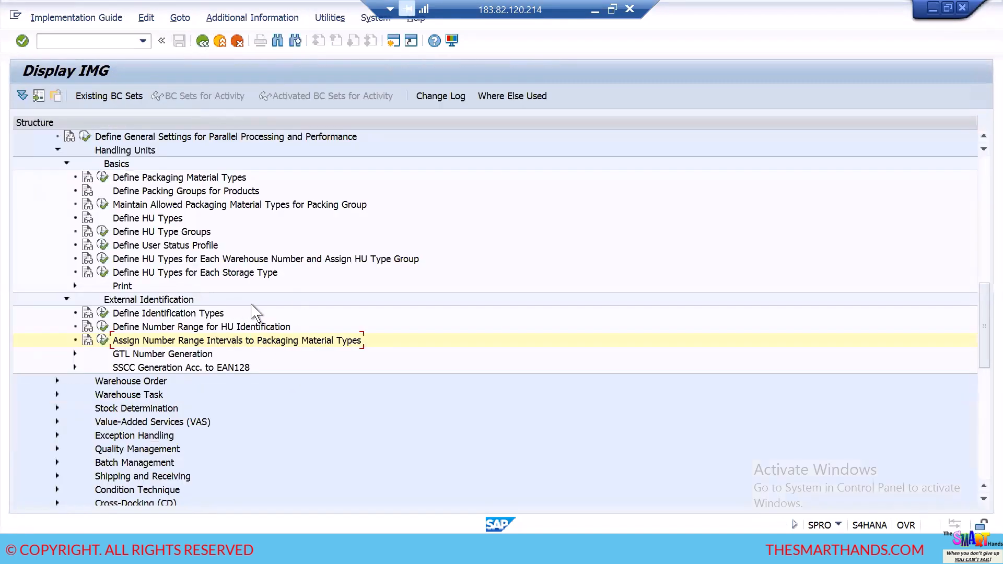
{"action": "left_click", "coordinate": [66, 300]}
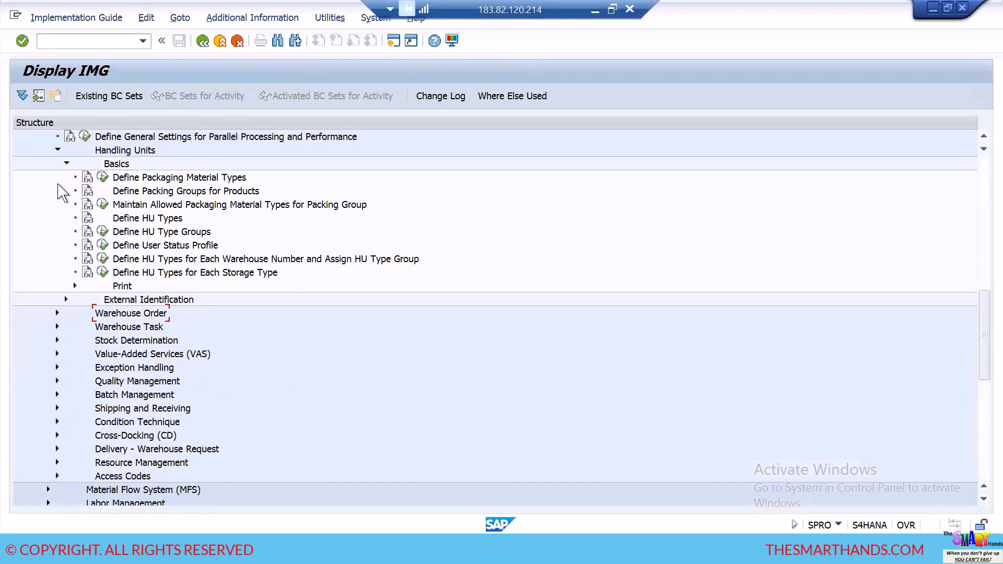
{"action": "left_click", "coordinate": [58, 150]}
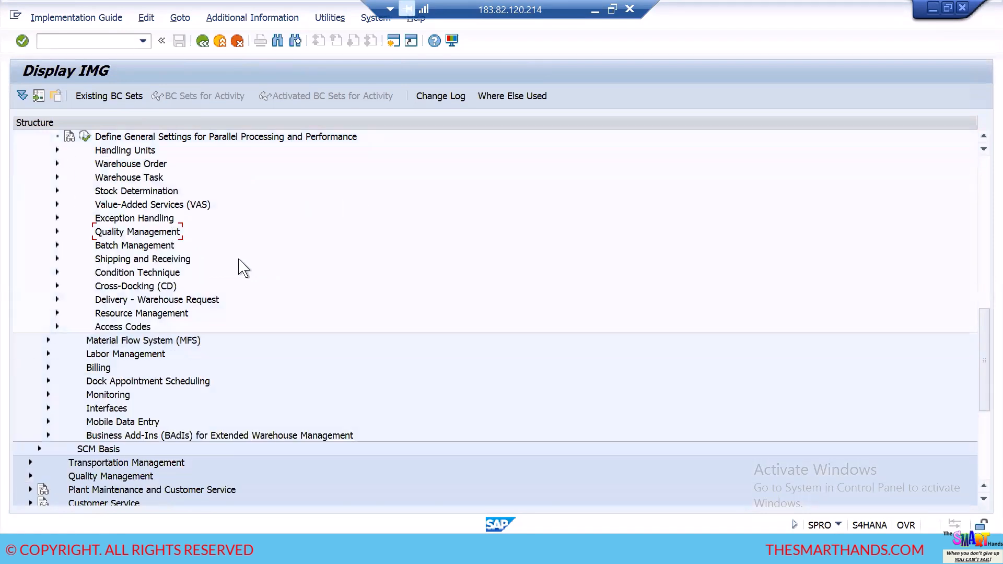
{"action": "scroll", "coordinate": [243, 268], "scroll_direction": "up", "scroll_amount": 2}
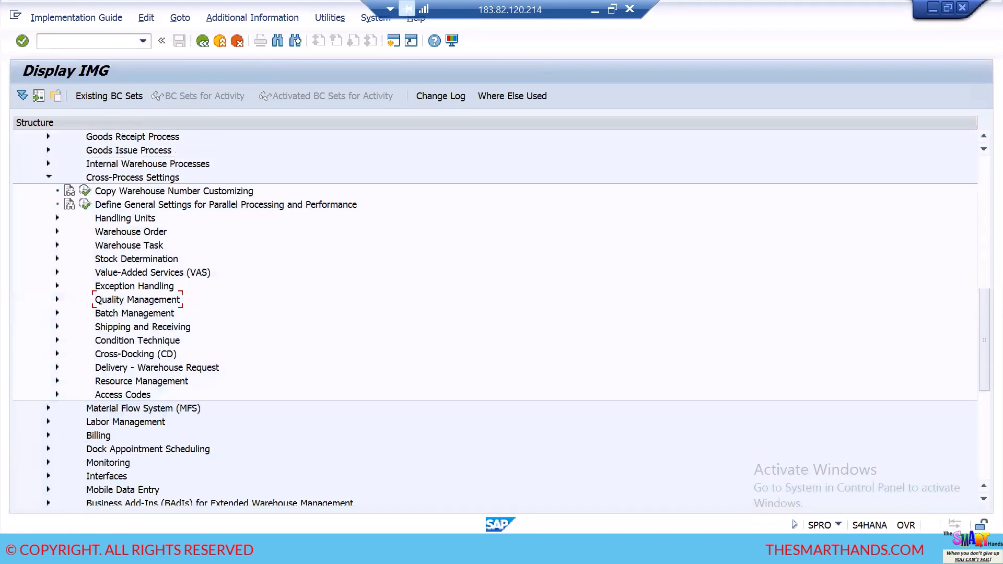
Step: Switch to Notepad and add the heading "8) DEFINE HU TYPES." with blank lines below it
{"action": "key", "text": "alt+Tab"}
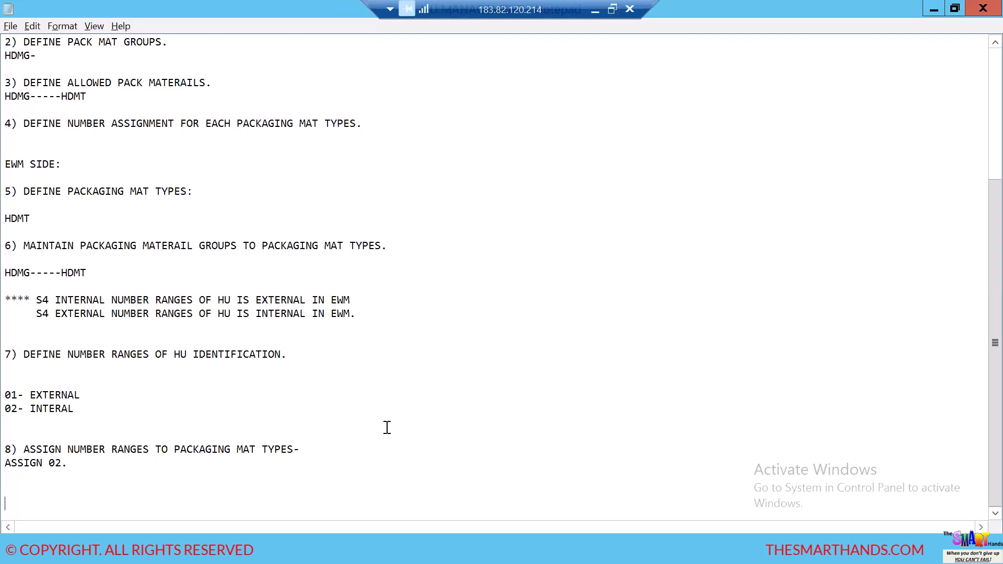
{"action": "type", "text": "8) DEFINE HU TYPES"}
{"action": "type", "text": "."}
{"action": "key", "text": "Return"}
{"action": "key", "text": "Return"}
{"action": "key", "text": "Return"}
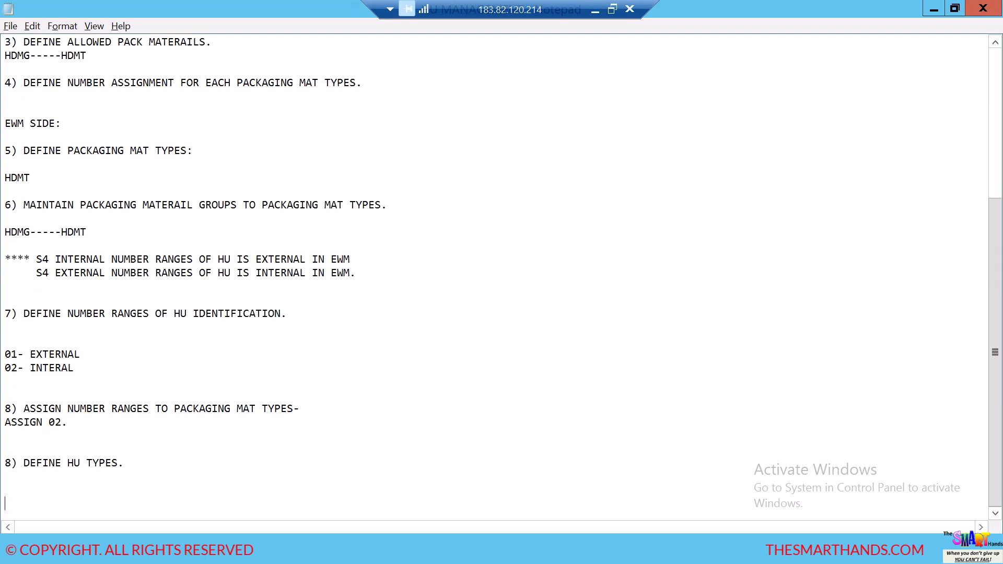
Step: List BOXES, PALLETS and CARTONS on separate lines under the "DEFINE HU TYPES" heading
{"action": "left_click", "coordinate": [62, 490]}
{"action": "type", "text": "BOXES"}
{"action": "key", "text": "Return"}
{"action": "type", "text": "PALLT"}
{"action": "key", "text": "BackSpace"}
{"action": "type", "text": "ETS"}
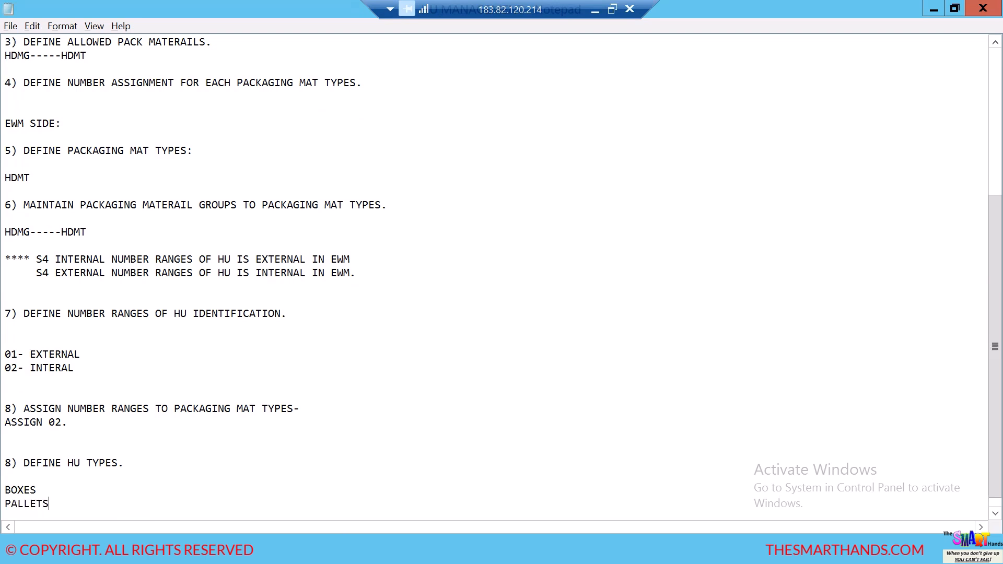
{"action": "key", "text": "Return"}
{"action": "type", "text": "CARTONS"}
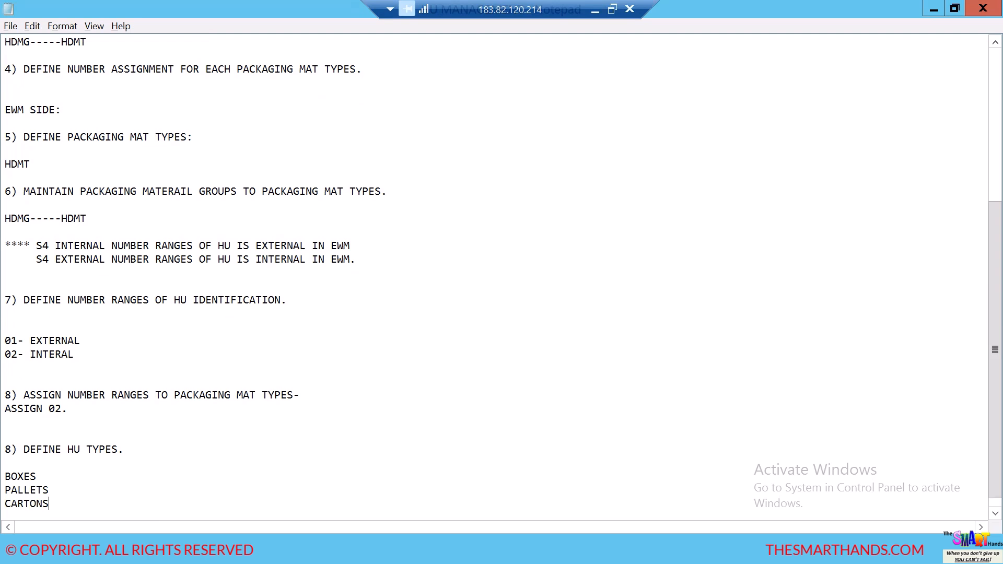
Step: Append the codes HDBX to BOXES, HDPL to PALLETS and HDCR to CARTONS, each separated by dashes
{"action": "left_click", "coordinate": [39, 476]}
{"action": "type", "text": "------HDBX"}
{"action": "left_click", "coordinate": [56, 490]}
{"action": "type", "text": "----HDPL"}
{"action": "left_click", "coordinate": [54, 503]}
{"action": "type", "text": "-----HDCR"}
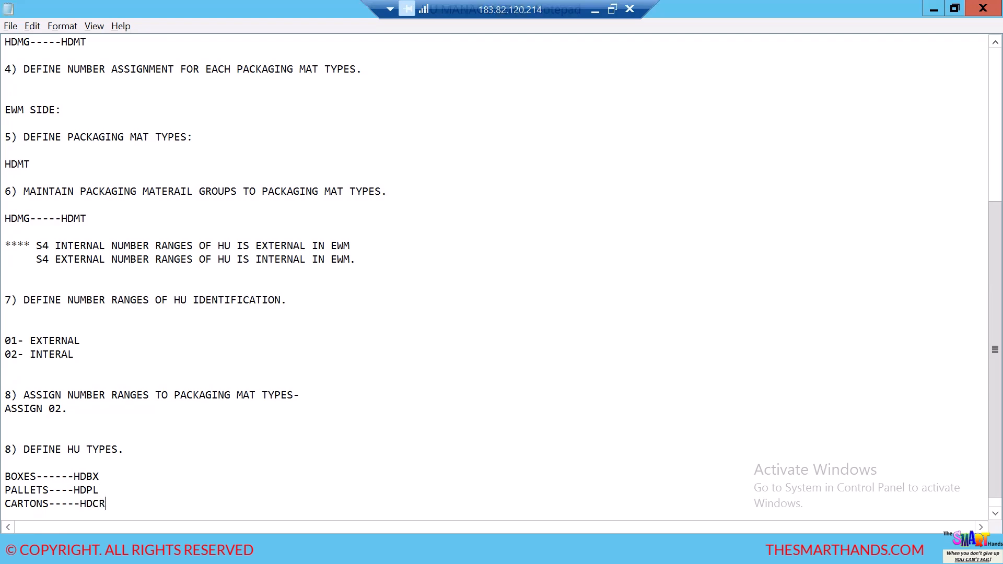
Step: Switch to SAP and collapse the Cross-Process Settings and SCM Extended Warehouse Management nodes in the IMG
{"action": "key", "text": "alt+Tab"}
{"action": "key", "text": "alt+Tab"}
{"action": "key", "text": "alt+Tab"}
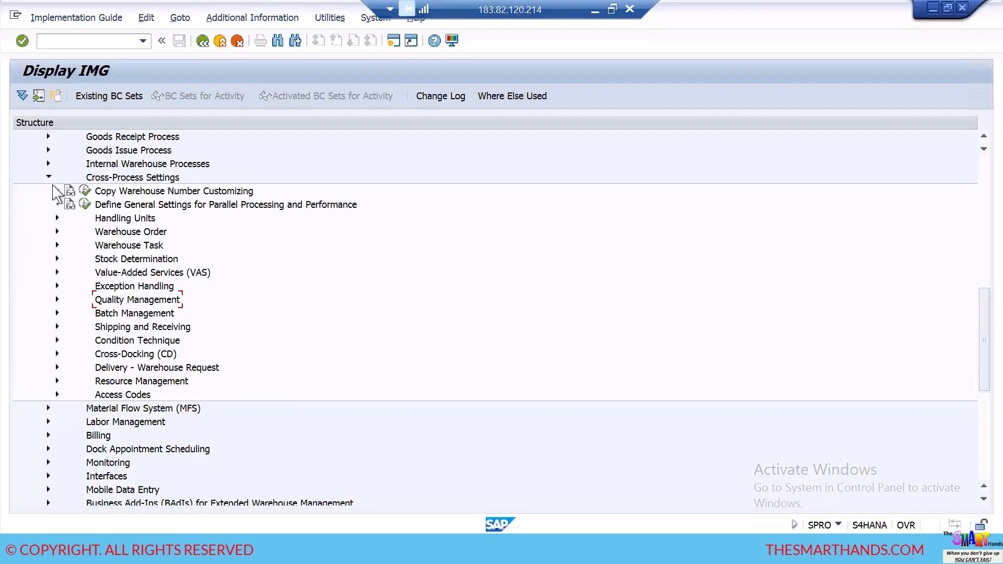
{"action": "left_click", "coordinate": [49, 177]}
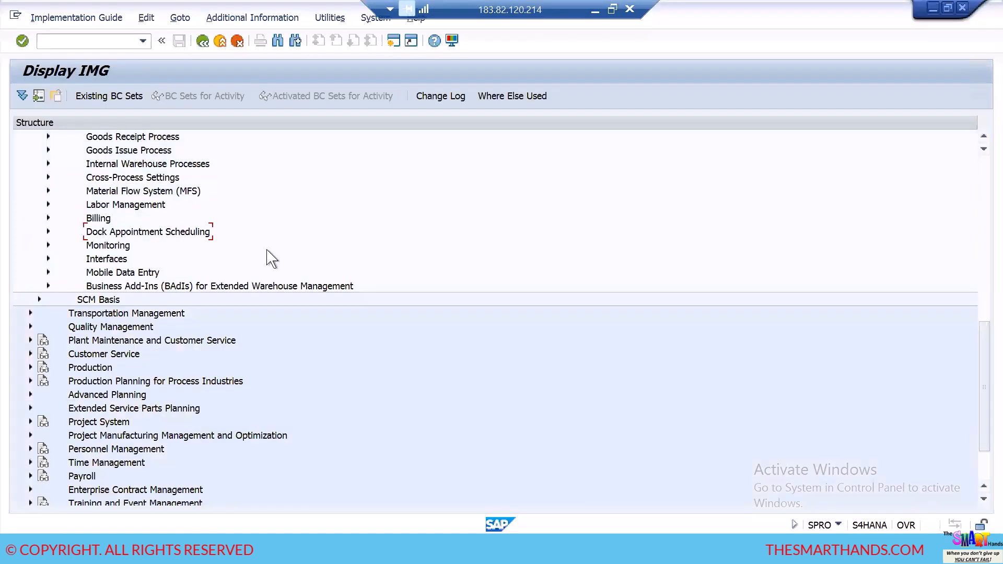
{"action": "scroll", "coordinate": [272, 259], "scroll_direction": "up", "scroll_amount": 4}
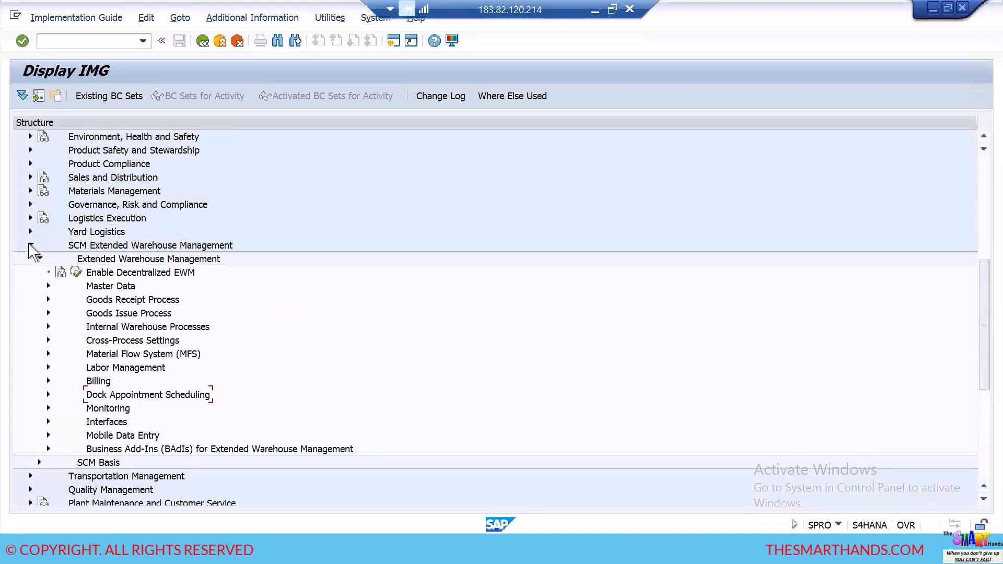
{"action": "left_click", "coordinate": [30, 245]}
{"action": "scroll", "coordinate": [423, 259], "scroll_direction": "down", "scroll_amount": 2}
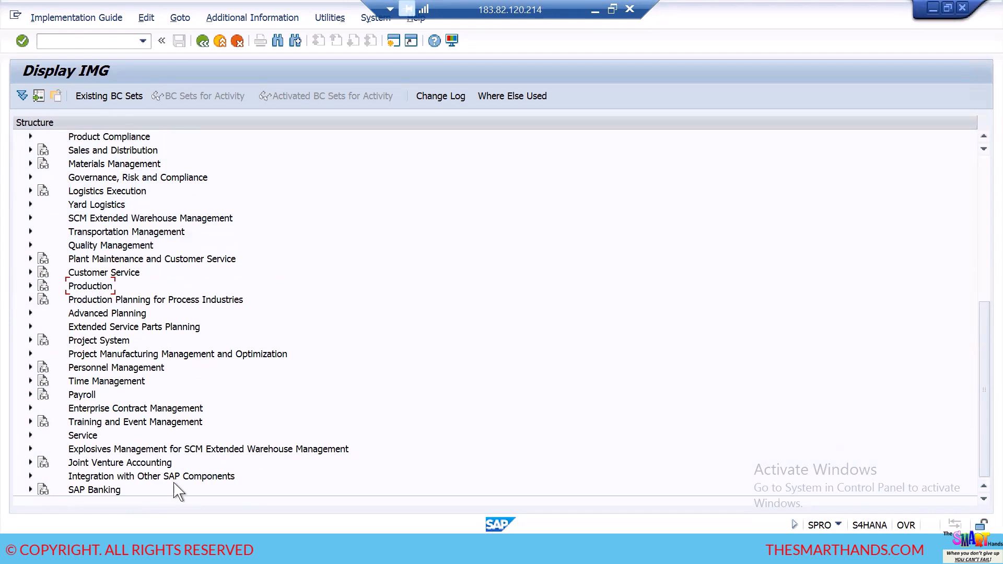
Step: Open Define Handling Unit Type under Integration with Other SAP Components, Extended Warehouse Management, Additional Material Attributes, Attribute Values for Additional Material Master Fields
{"action": "left_click", "coordinate": [29, 476]}
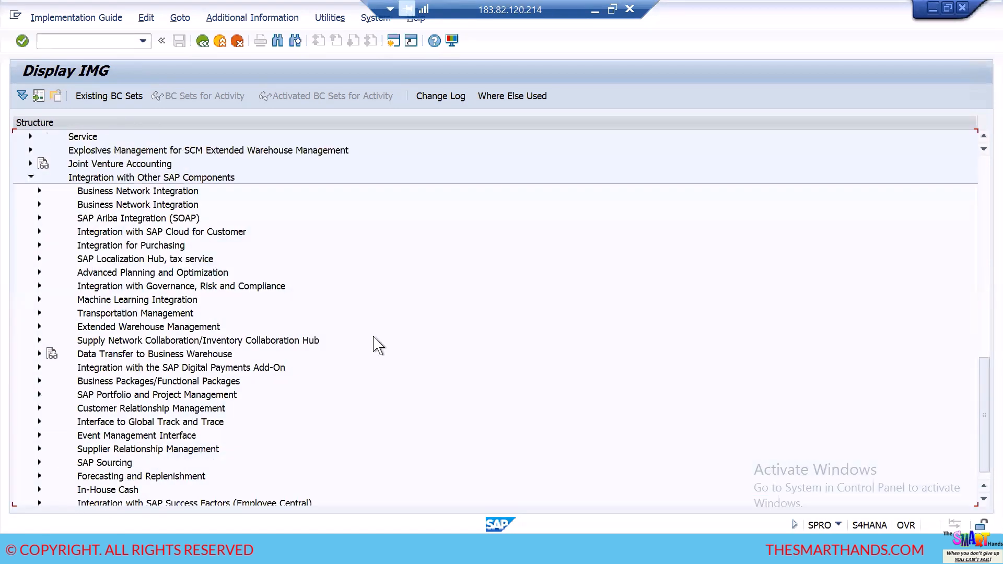
{"action": "scroll", "coordinate": [380, 340], "scroll_direction": "down", "scroll_amount": 2}
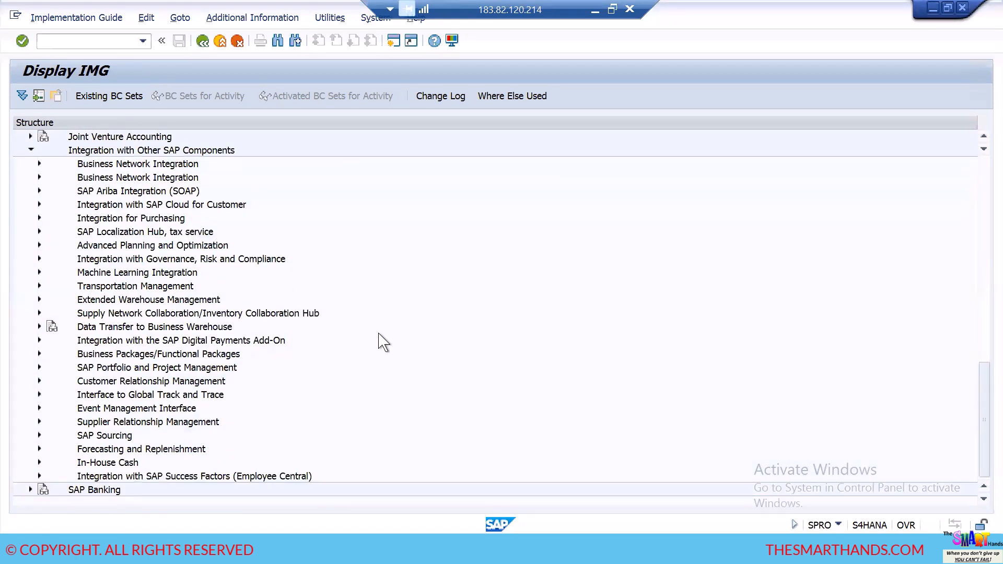
{"action": "left_click", "coordinate": [39, 299]}
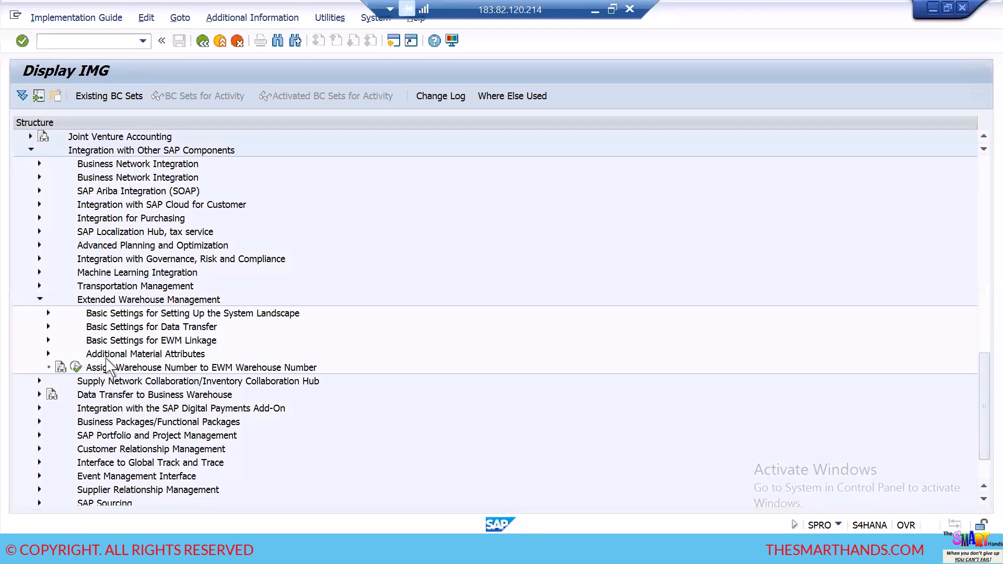
{"action": "left_click", "coordinate": [49, 354]}
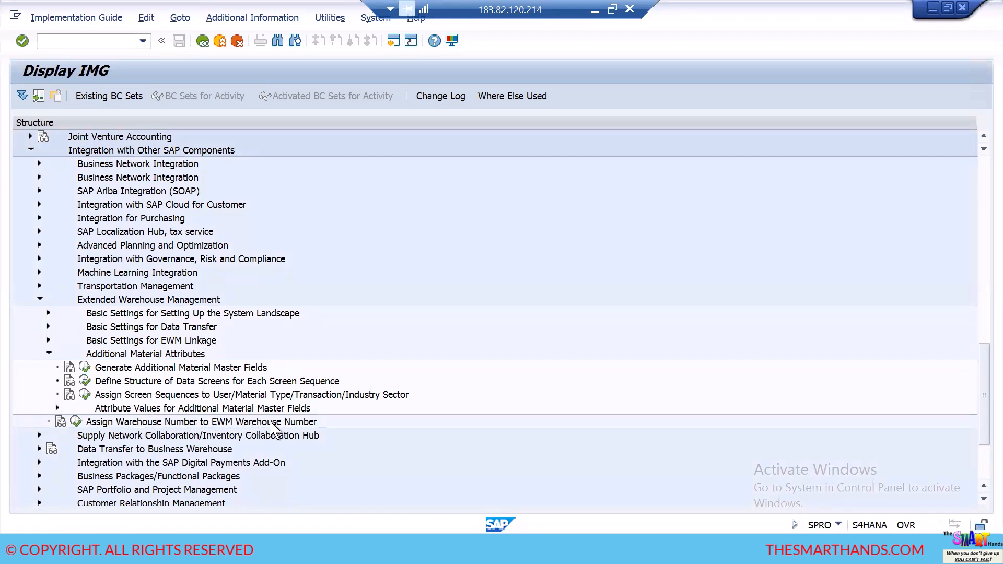
{"action": "left_click", "coordinate": [57, 408]}
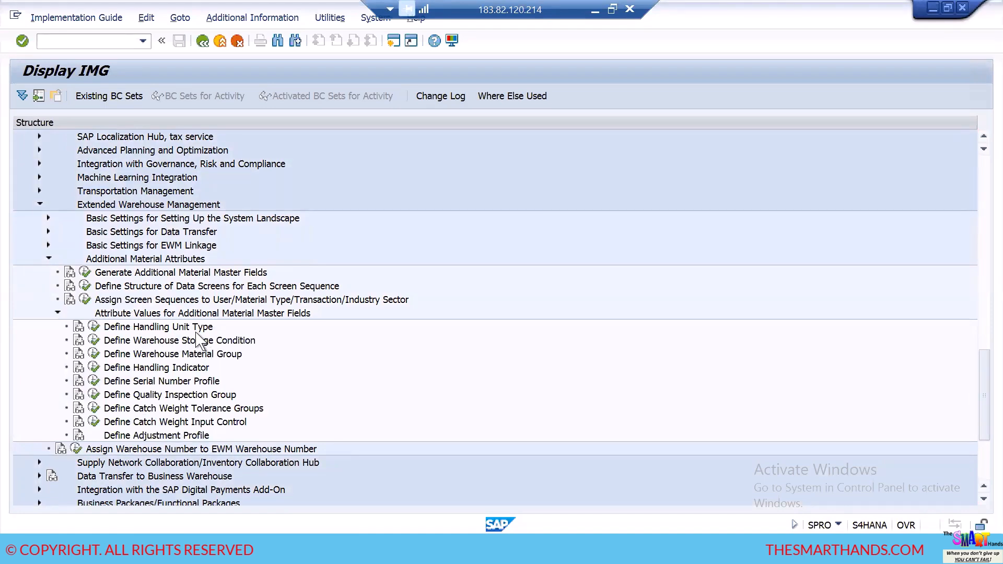
{"action": "left_click", "coordinate": [93, 328]}
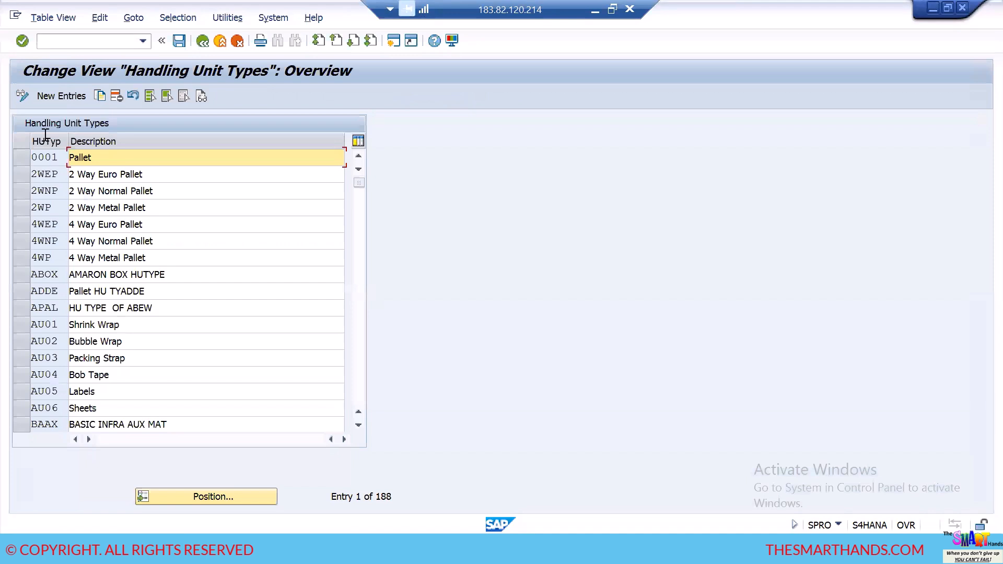
Step: Create a new handling unit type entry HDBX with the description "HDEW BOX HU TYPES"
{"action": "left_click", "coordinate": [57, 96]}
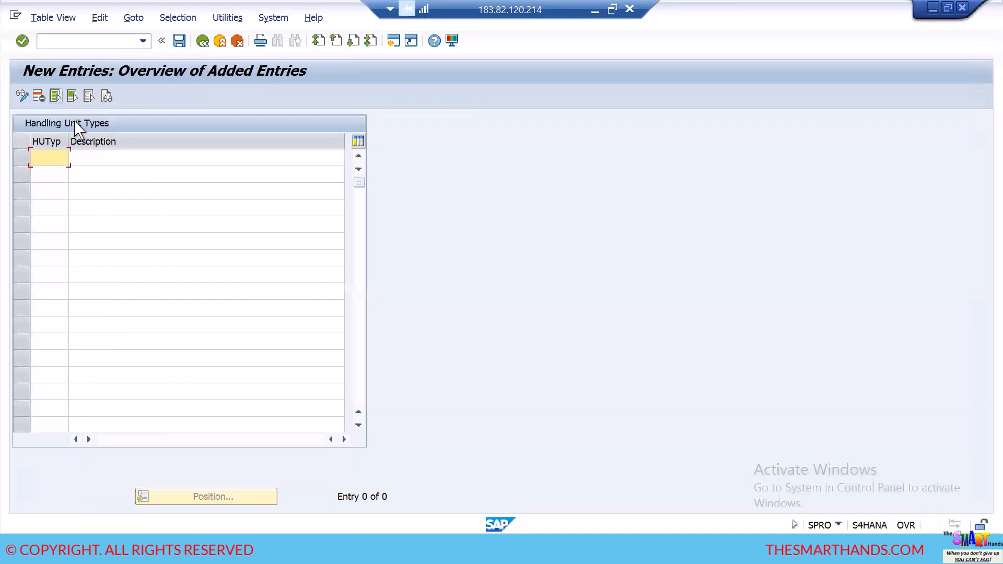
{"action": "type", "text": "HDBX"}
{"action": "key", "text": "Tab"}
{"action": "type", "text": "HDEW BOX HU TYPES"}
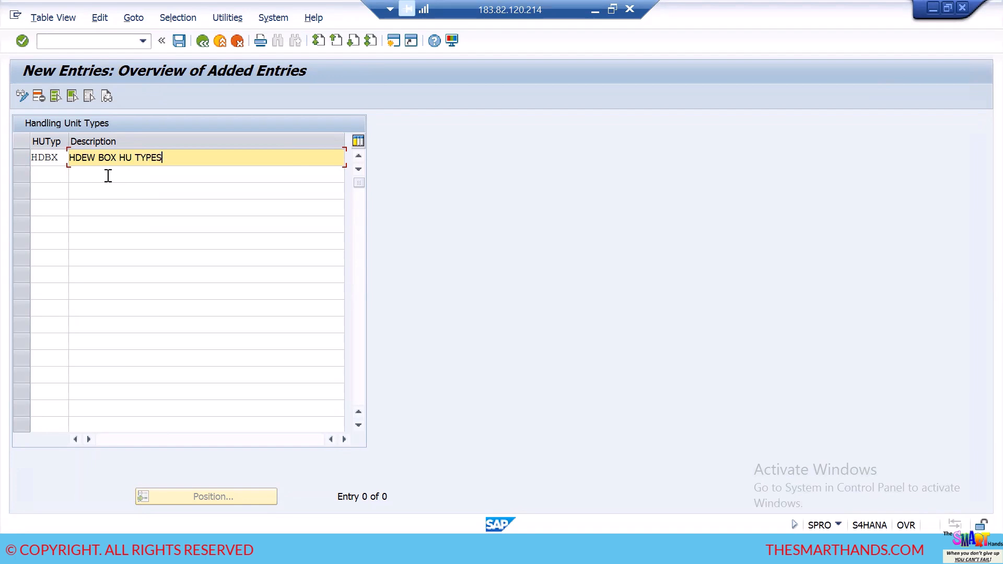
Step: Add a handling unit type entry HDPL with the description "HDEW PALLET HU TYPES"
{"action": "left_click", "coordinate": [63, 174]}
{"action": "type", "text": "HDPL"}
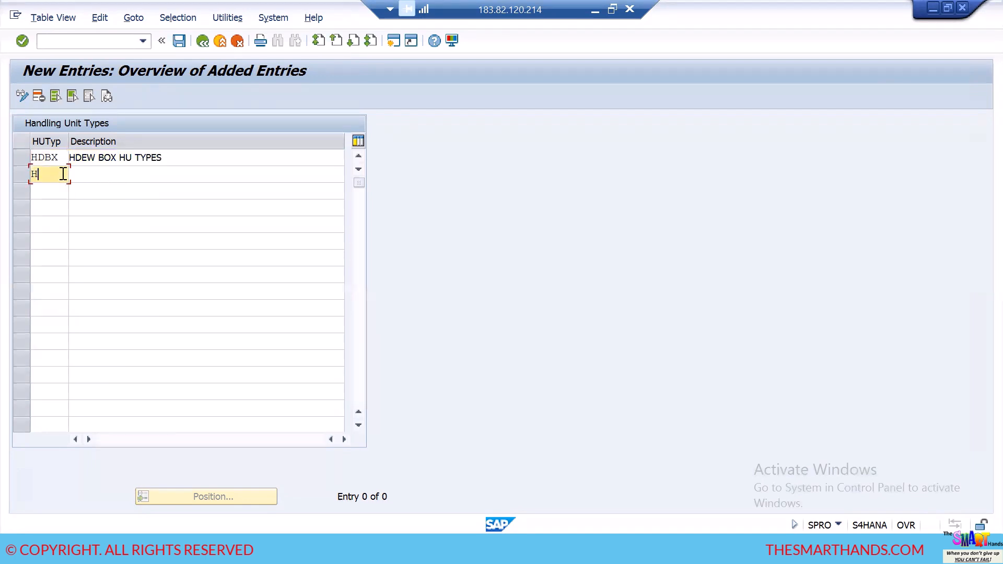
{"action": "key", "text": "Tab"}
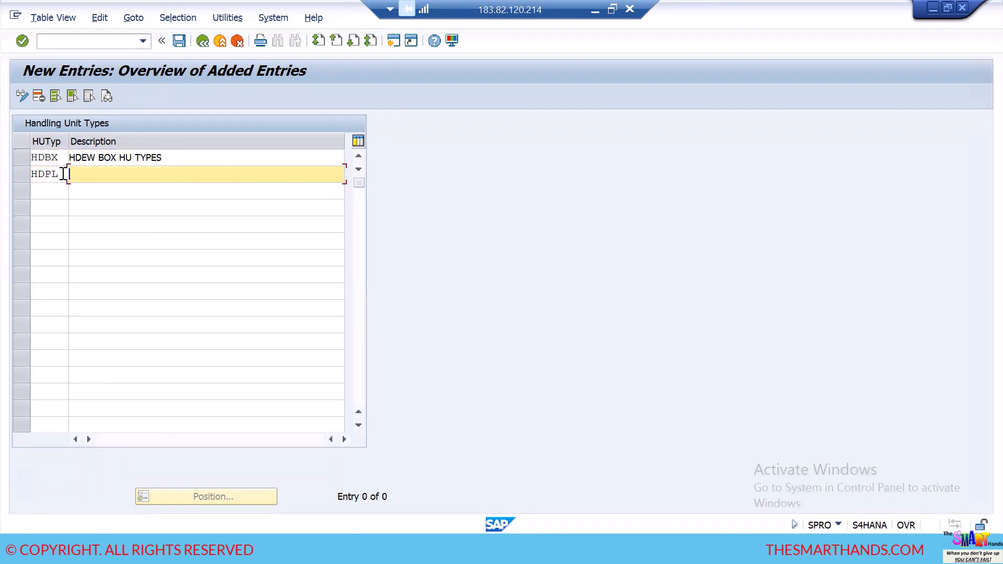
{"action": "type", "text": "HDEW PALLET HU TYPES"}
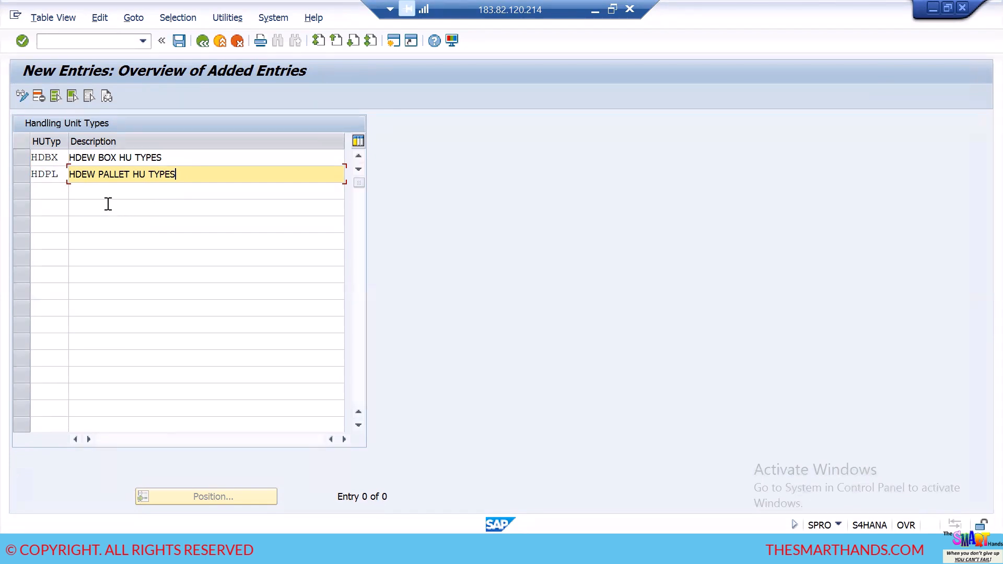
{"action": "left_click", "coordinate": [174, 158]}
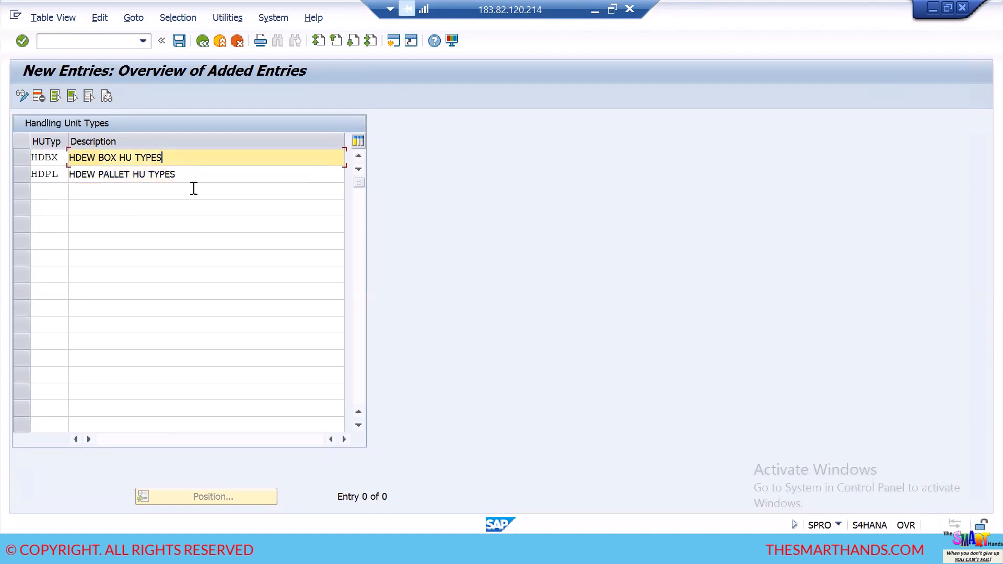
Step: Add a handling unit type entry HDCR with the description "HDEW CAR HU TYPES"
{"action": "left_click", "coordinate": [55, 191]}
{"action": "type", "text": "HD"}
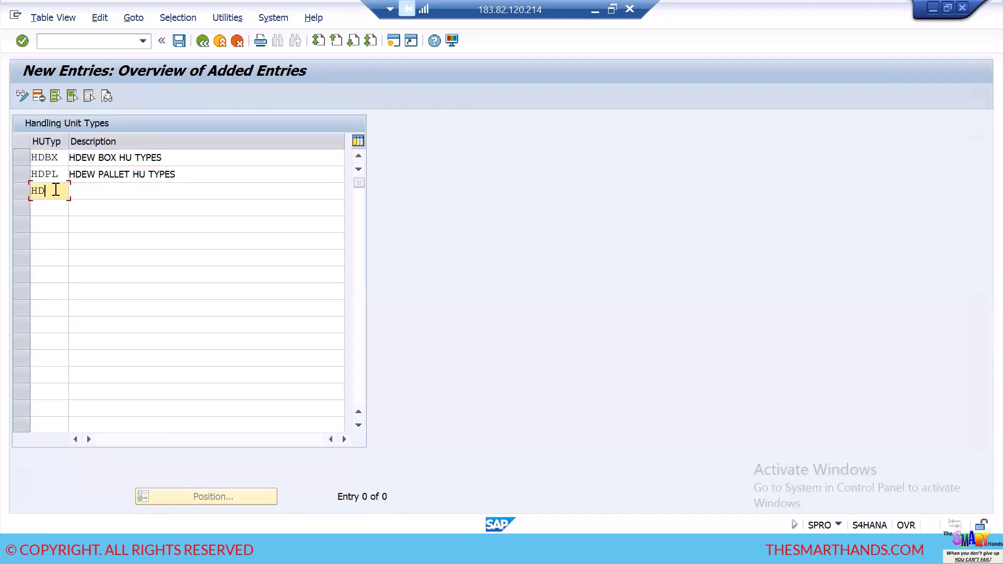
{"action": "type", "text": "CR"}
{"action": "key", "text": "Tab"}
{"action": "type", "text": "HDEW"}
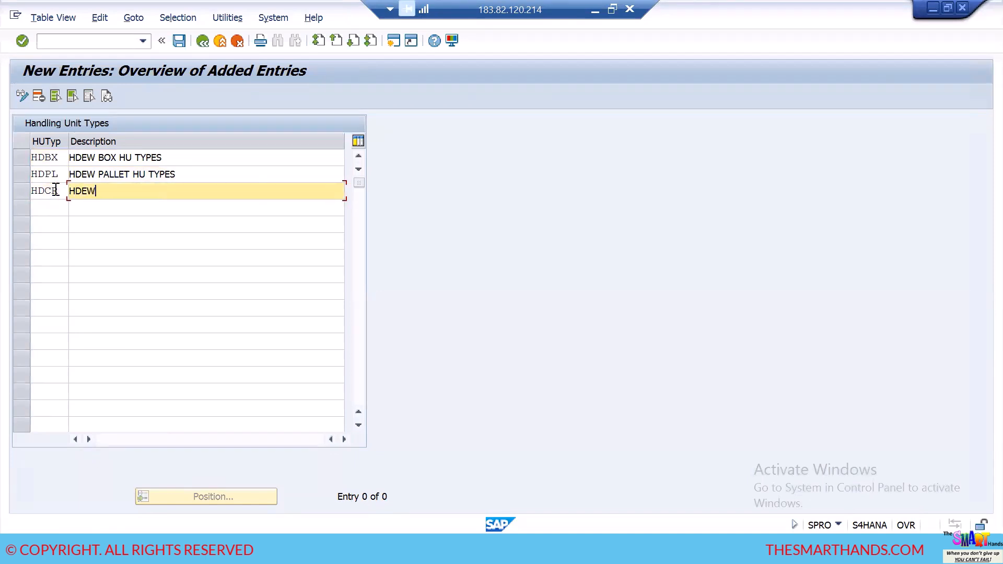
{"action": "key", "text": "Tab"}
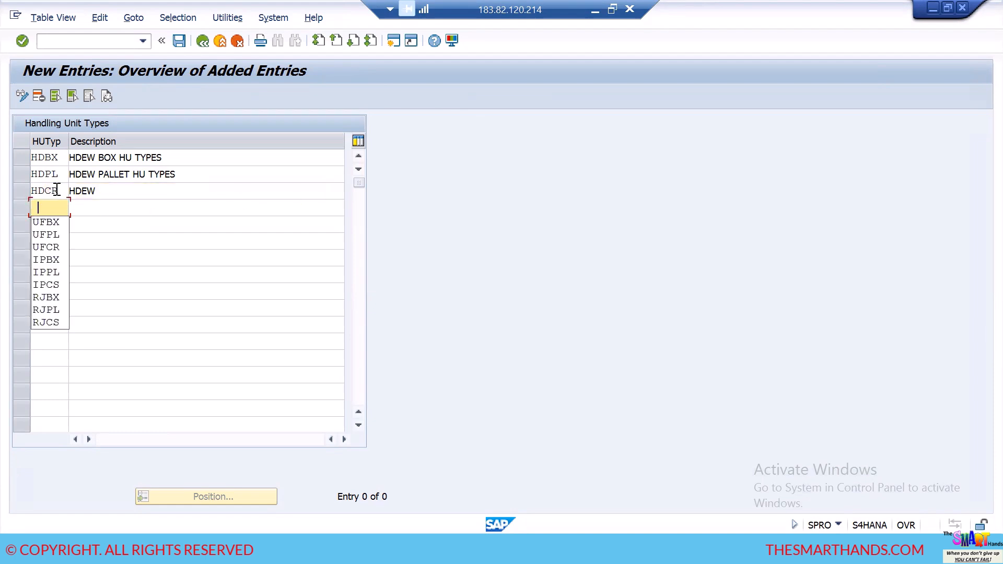
{"action": "left_click", "coordinate": [110, 195]}
{"action": "type", "text": "CAR H"}
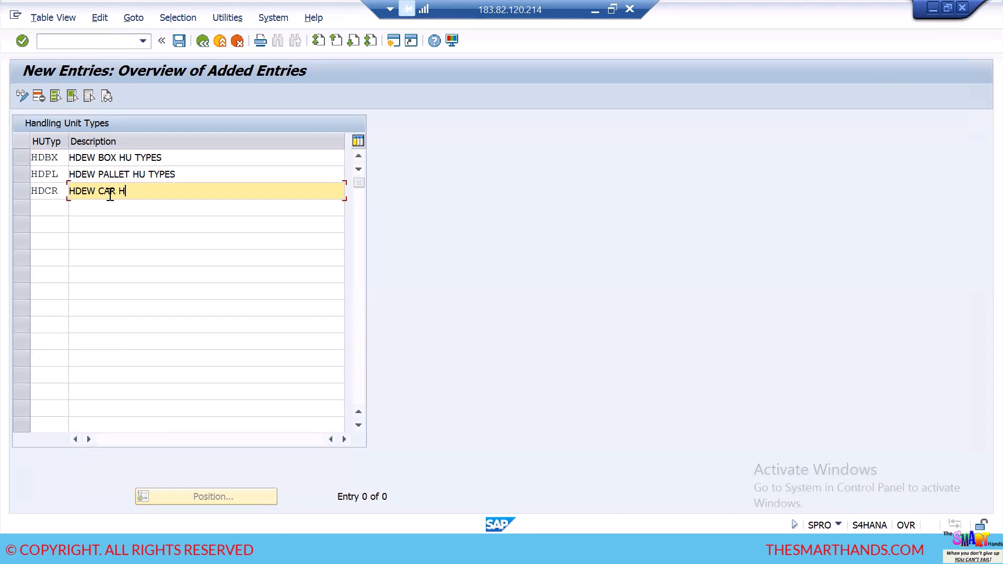
{"action": "type", "text": "U TYPES"}
{"action": "key", "text": "Return"}
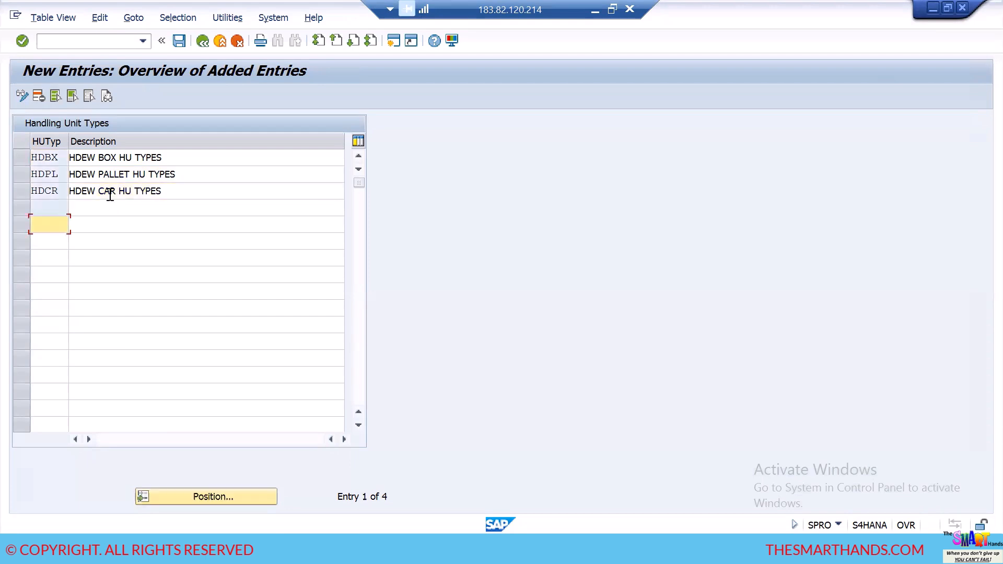
Step: Delete the empty fourth row and save the new handling unit types
{"action": "left_click", "coordinate": [22, 207]}
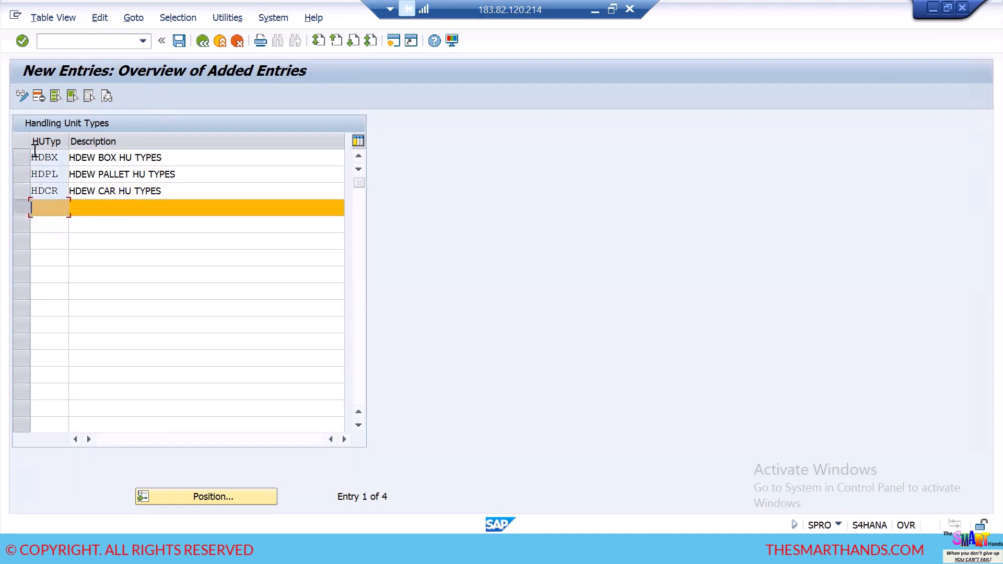
{"action": "left_click", "coordinate": [39, 97]}
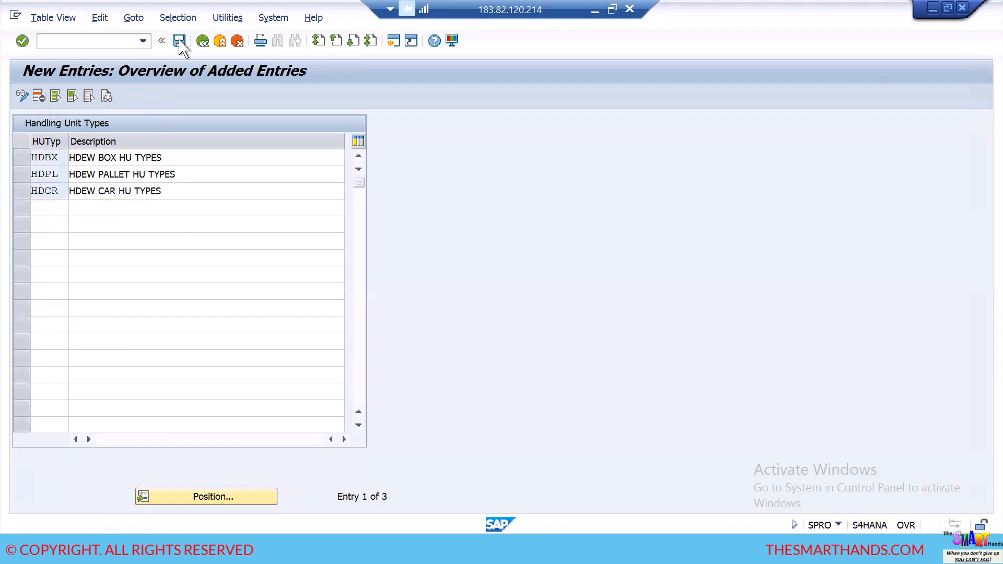
{"action": "left_click", "coordinate": [180, 41]}
{"action": "left_click", "coordinate": [327, 267]}
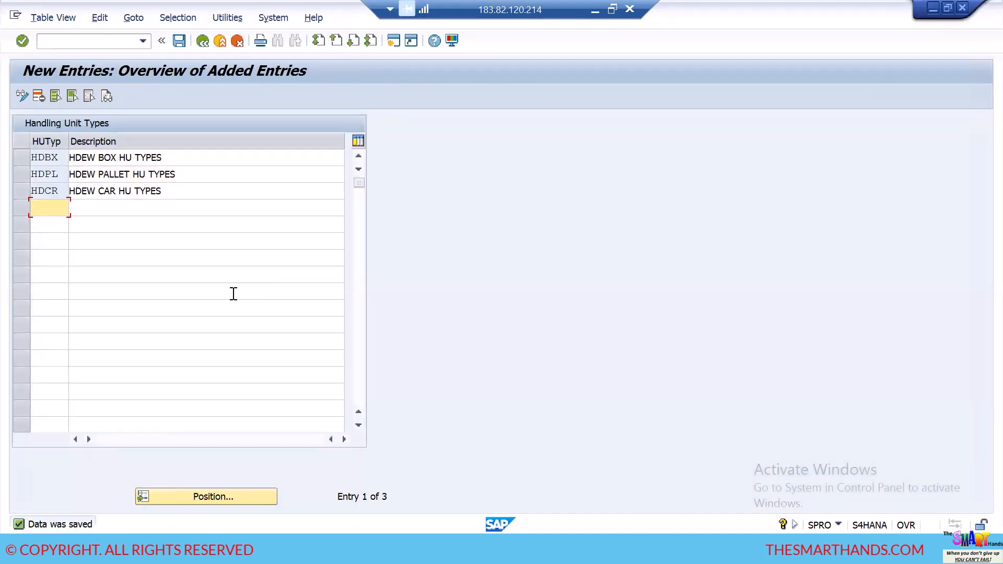
Step: Switch to Notepad and add the heading "PACKAGING MATERIAL:" a few blank lines below the HU type list
{"action": "key", "text": "alt+Tab"}
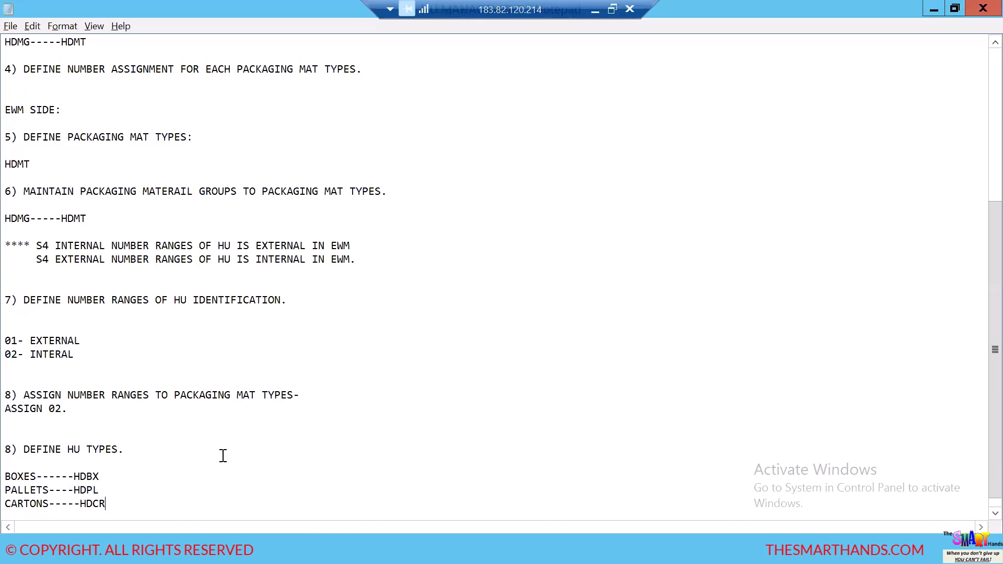
{"action": "scroll", "coordinate": [223, 457], "scroll_direction": "down", "scroll_amount": 1}
{"action": "key", "text": "Return"}
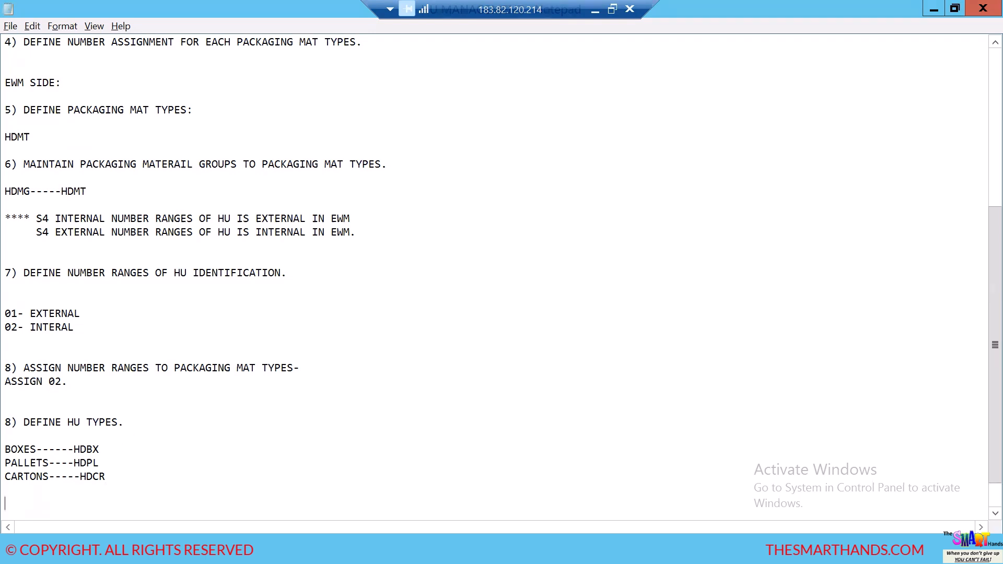
{"action": "key", "text": "Return"}
{"action": "key", "text": "Return"}
{"action": "key", "text": "Return"}
{"action": "key", "text": "Return"}
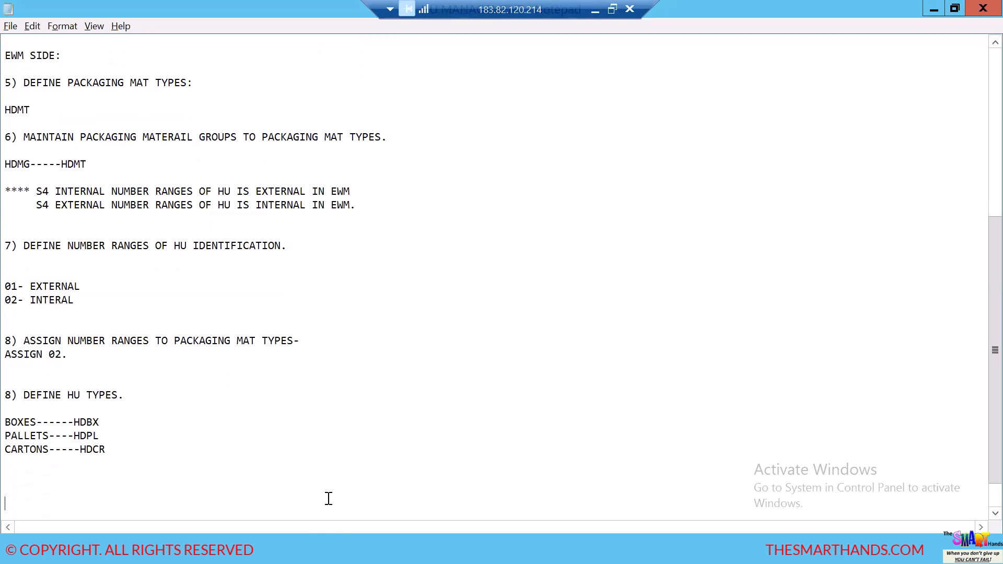
{"action": "type", "text": "P"}
{"action": "type", "text": "ACKAGING MATERIAL"}
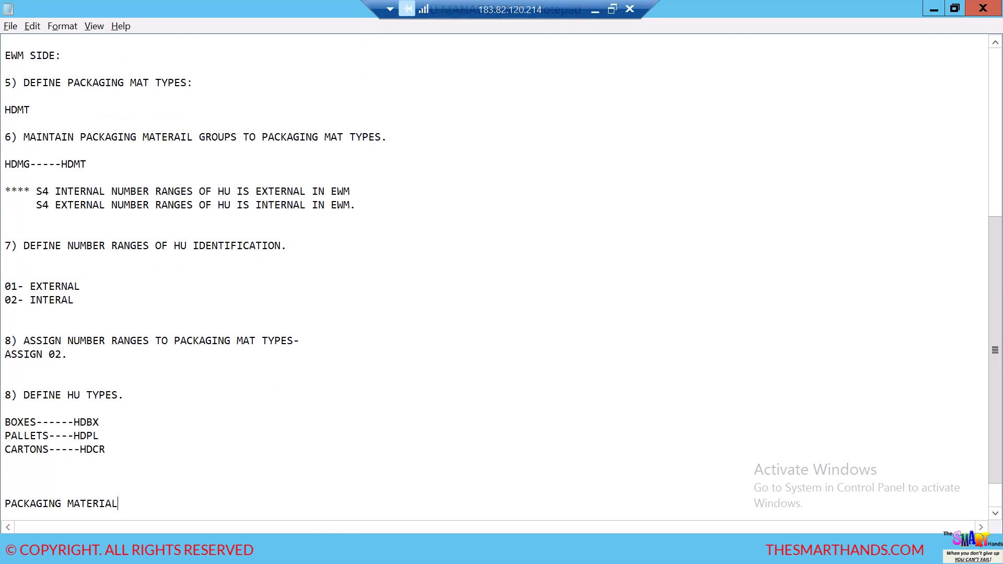
{"action": "type", "text": ":"}
{"action": "key", "text": "Return"}
{"action": "key", "text": "Return"}
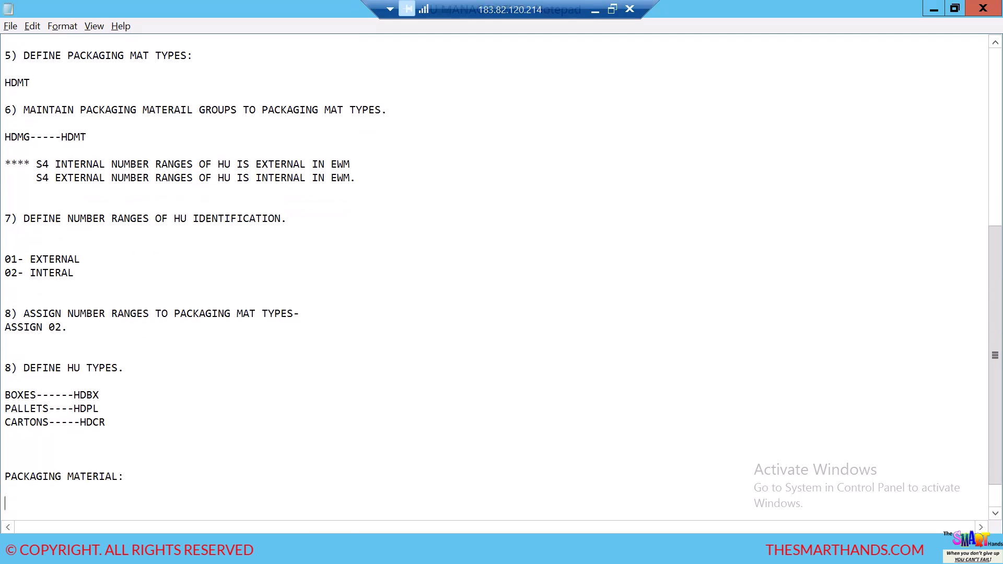
Step: Switch back to SAP, leave the customizing screens for SAP Easy Access and start transaction MM01
{"action": "key", "text": "alt+Tab"}
{"action": "left_click", "coordinate": [178, 46]}
{"action": "left_click", "coordinate": [177, 45]}
{"action": "left_click", "coordinate": [202, 42]}
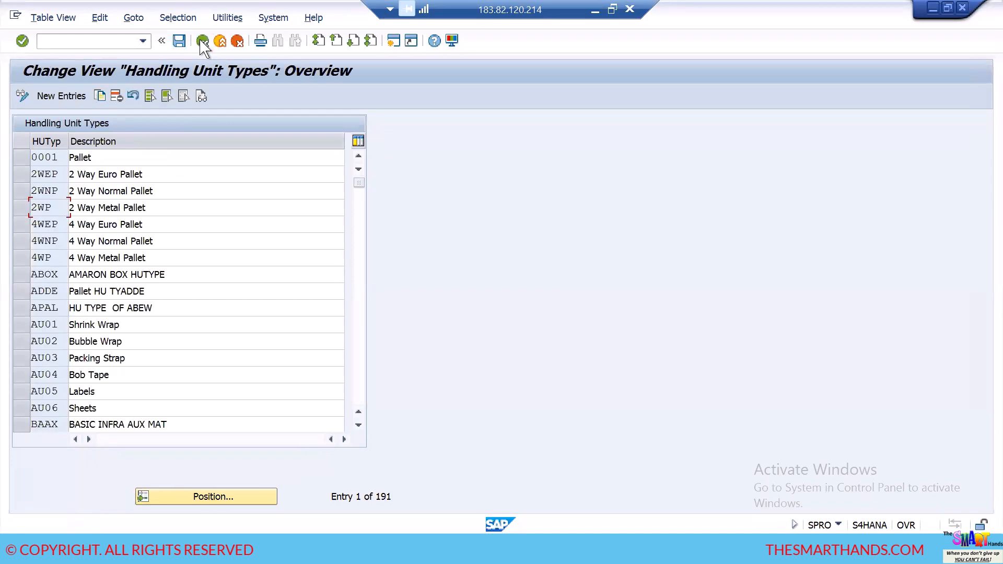
{"action": "left_click", "coordinate": [203, 42]}
{"action": "left_click", "coordinate": [203, 41]}
{"action": "left_click", "coordinate": [203, 42]}
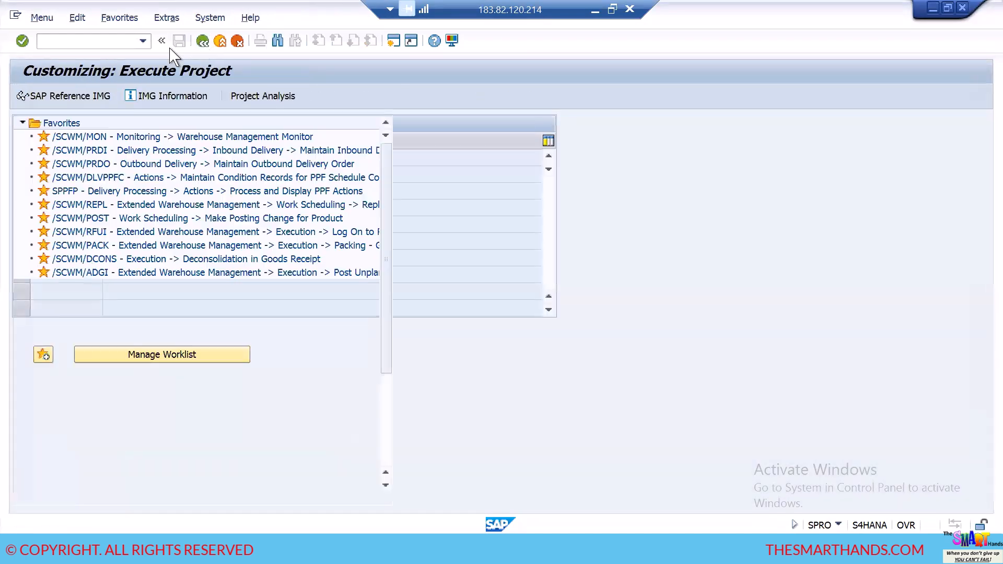
{"action": "type", "text": "MM01"}
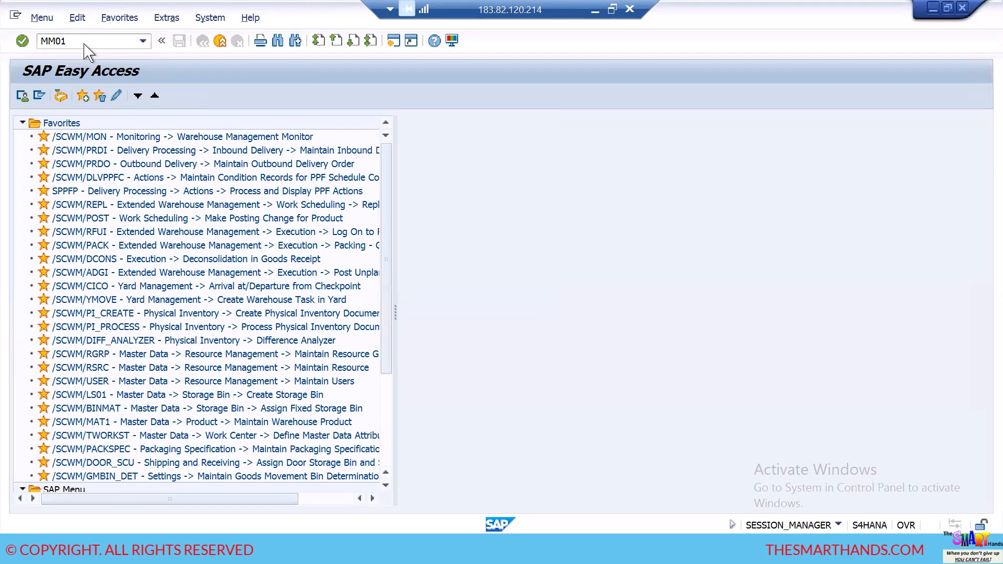
{"action": "key", "text": "Return"}
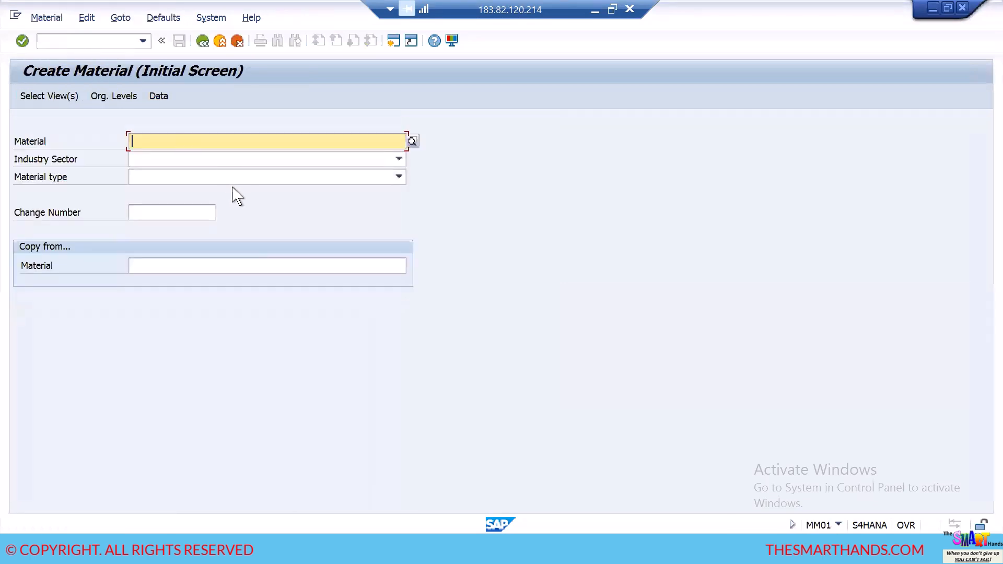
Step: Set the new material's industry sector to Mechanical engineering and its type to VERP Packaging, then proceed to the view selection
{"action": "left_click", "coordinate": [276, 160]}
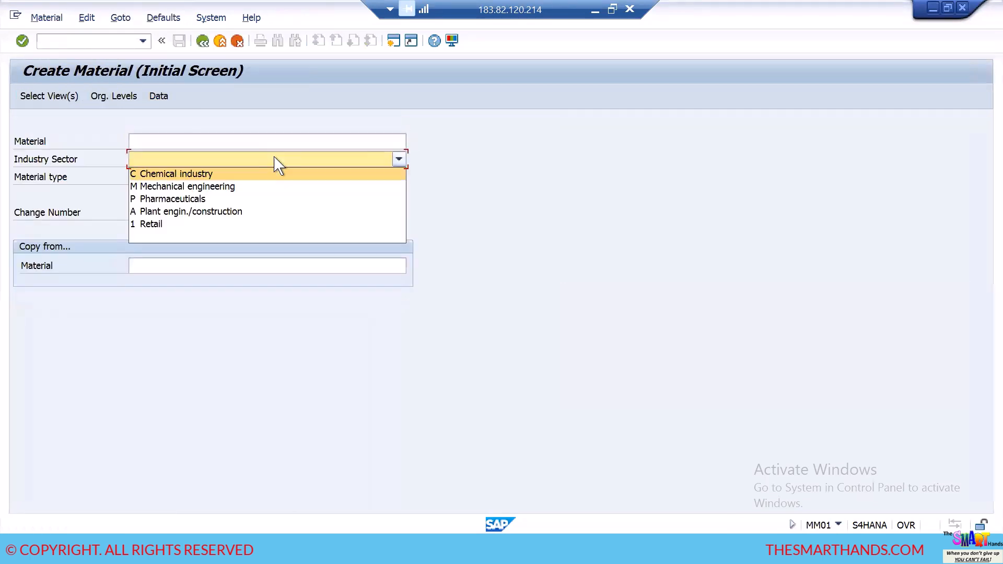
{"action": "left_click", "coordinate": [229, 189]}
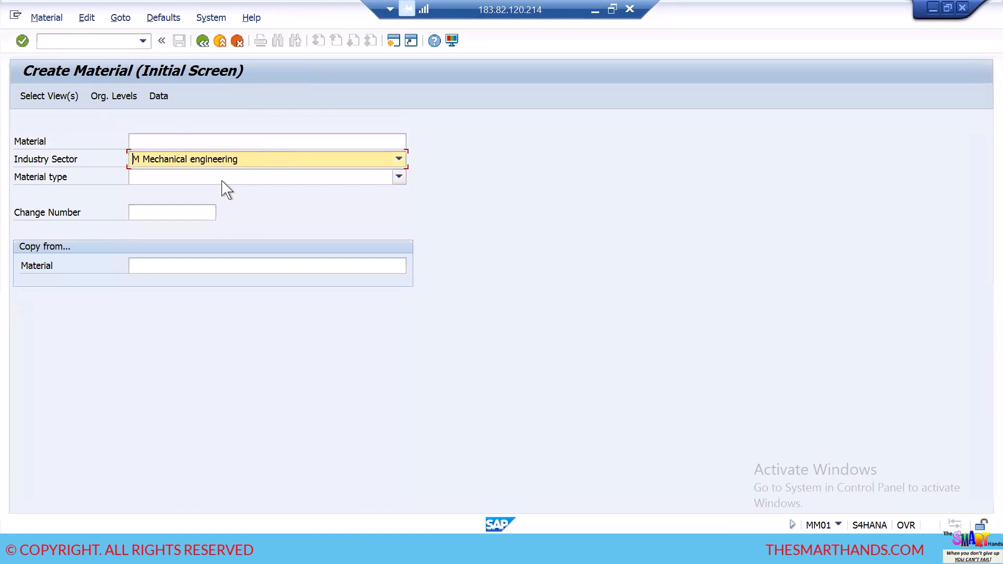
{"action": "left_click", "coordinate": [222, 181]}
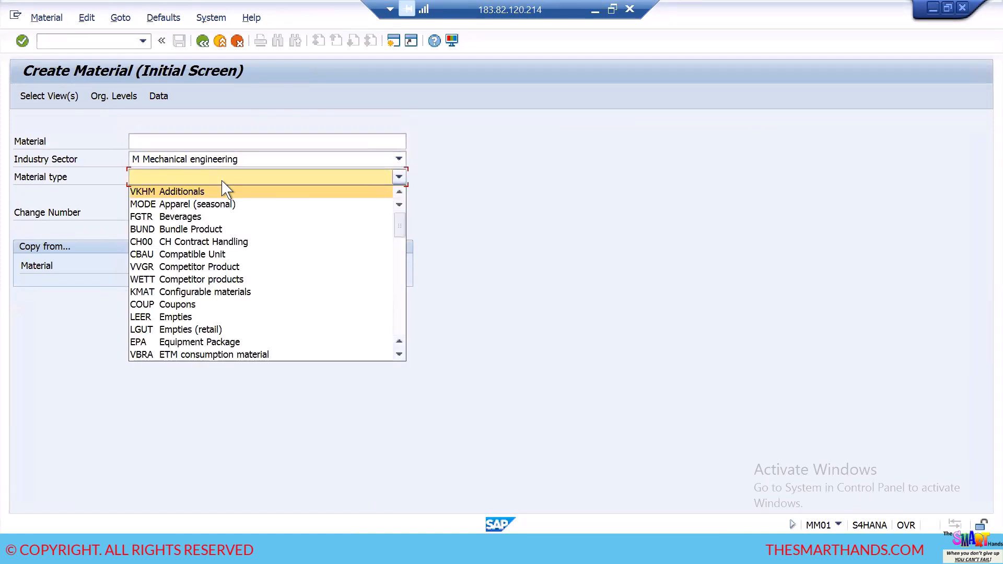
{"action": "key", "text": "p"}
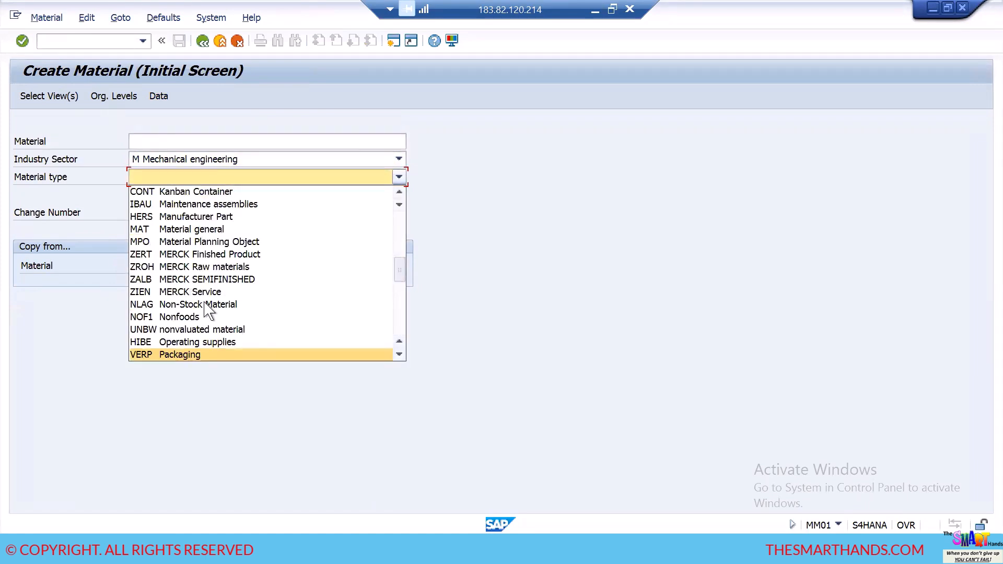
{"action": "left_click", "coordinate": [191, 360]}
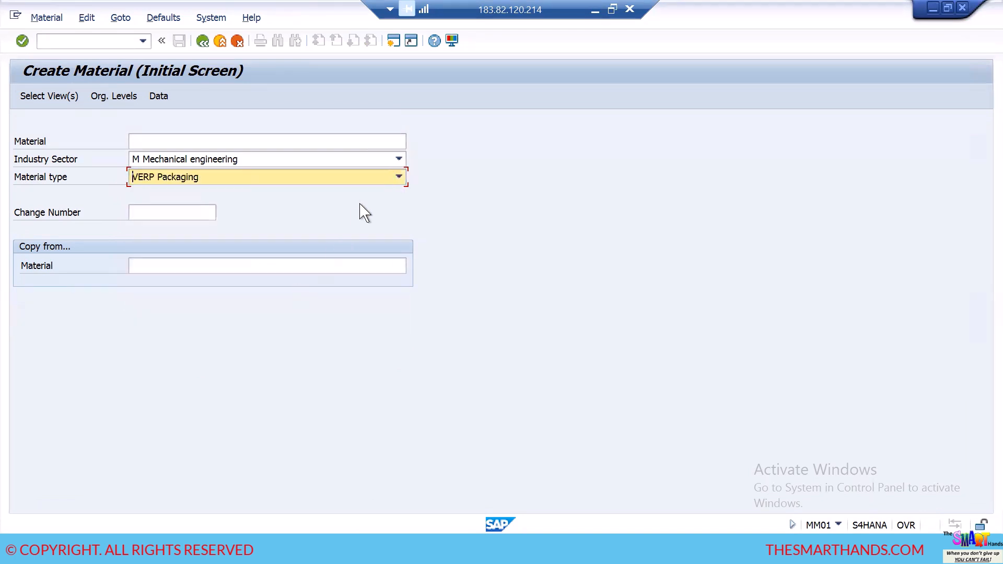
{"action": "key", "text": "Return"}
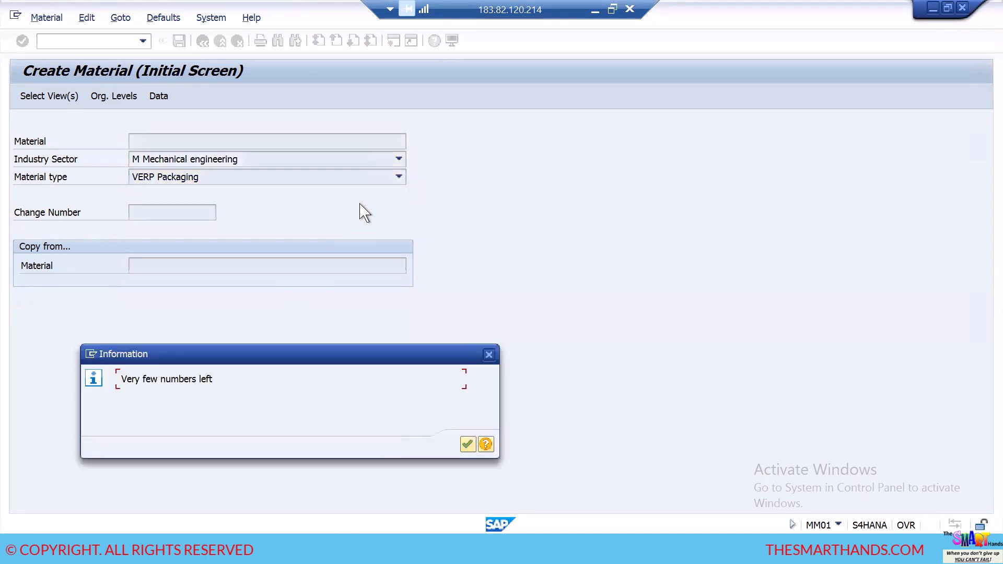
{"action": "left_click", "coordinate": [468, 445]}
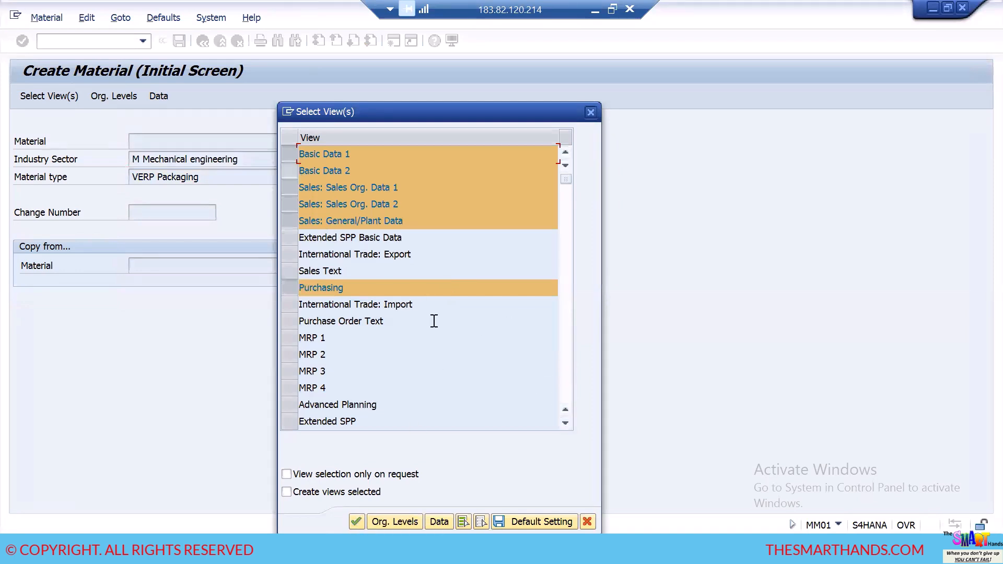
Step: Check the preselected material views through to the end of the list and accept the selection
{"action": "left_click", "coordinate": [566, 423]}
{"action": "left_click", "coordinate": [566, 423]}
{"action": "left_click", "coordinate": [565, 423]}
{"action": "left_click", "coordinate": [565, 424]}
{"action": "left_click", "coordinate": [565, 423]}
{"action": "left_click", "coordinate": [565, 424]}
{"action": "left_click", "coordinate": [565, 424]}
{"action": "left_click", "coordinate": [566, 424]}
{"action": "left_click", "coordinate": [565, 423]}
{"action": "left_click", "coordinate": [566, 424]}
{"action": "left_click", "coordinate": [565, 424]}
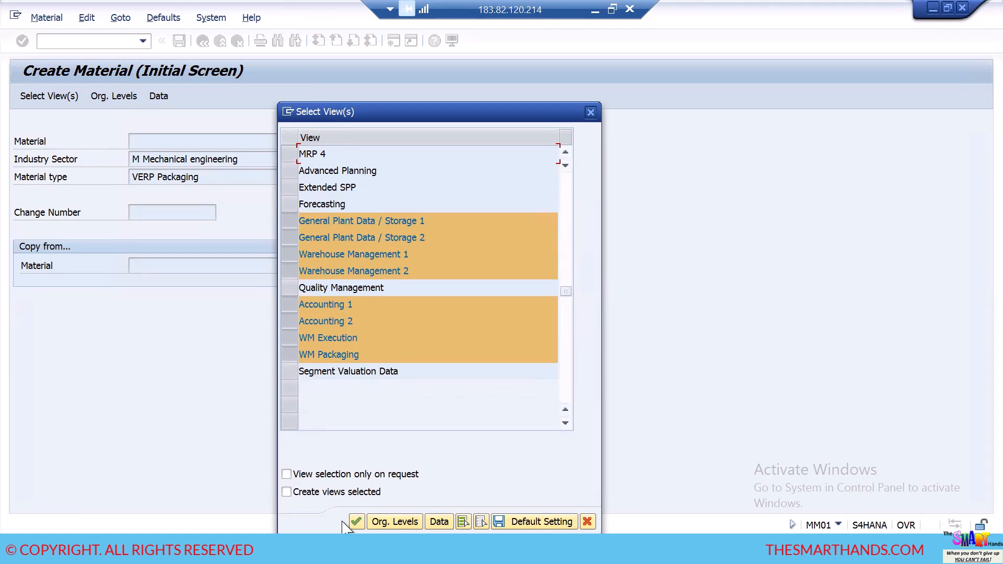
{"action": "left_click", "coordinate": [356, 522]}
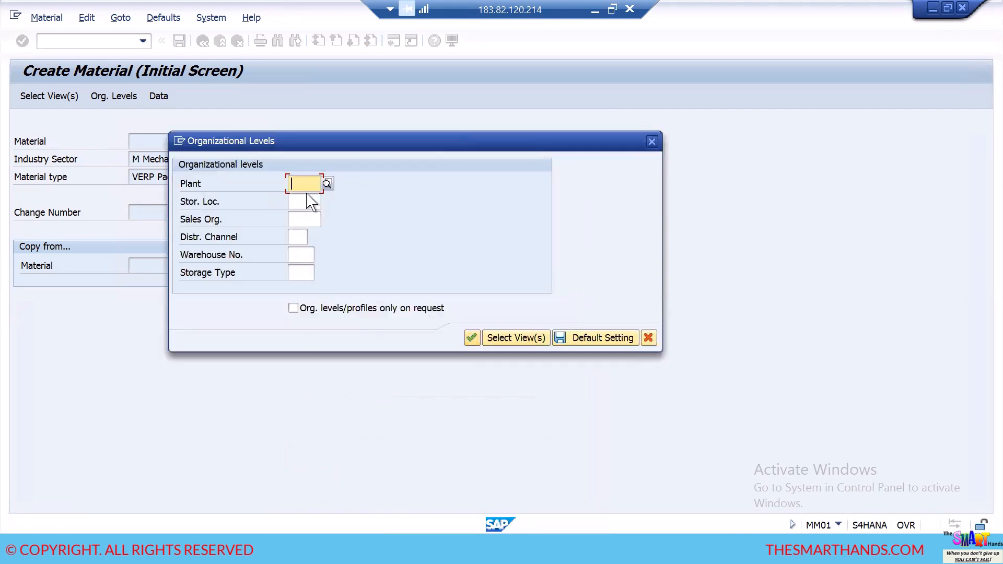
Step: Enter plant HDBP, storage location ROD, sales organization HDSO and distribution channel 01 as organizational levels and confirm them
{"action": "type", "text": "HD"}
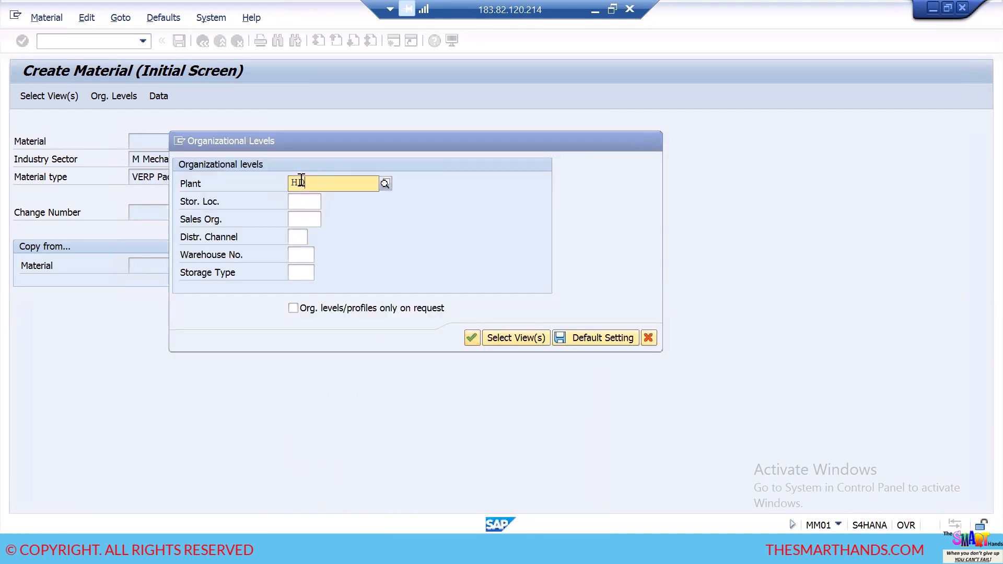
{"action": "type", "text": "BP"}
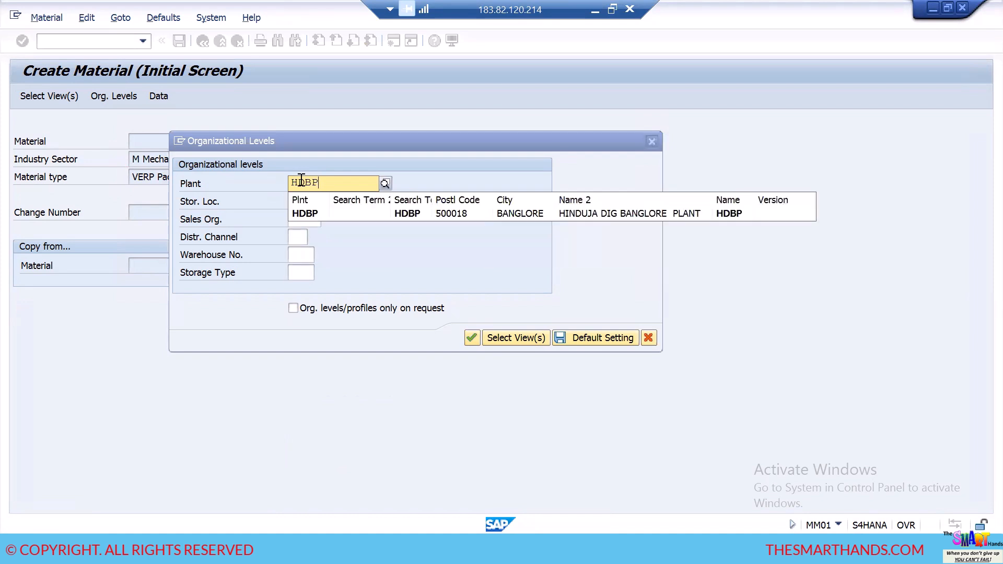
{"action": "left_click", "coordinate": [316, 213]}
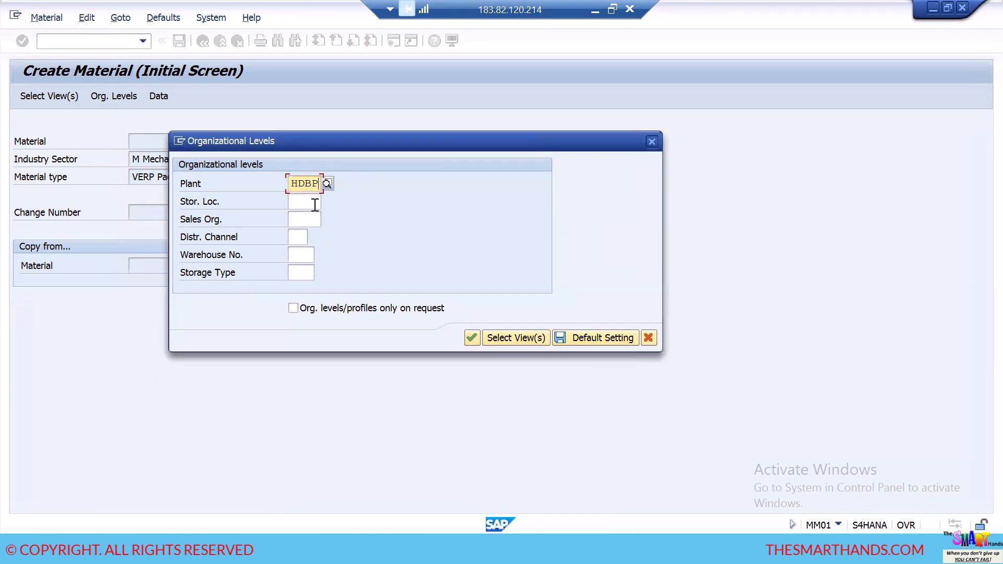
{"action": "left_click", "coordinate": [315, 205]}
{"action": "type", "text": "ROD"}
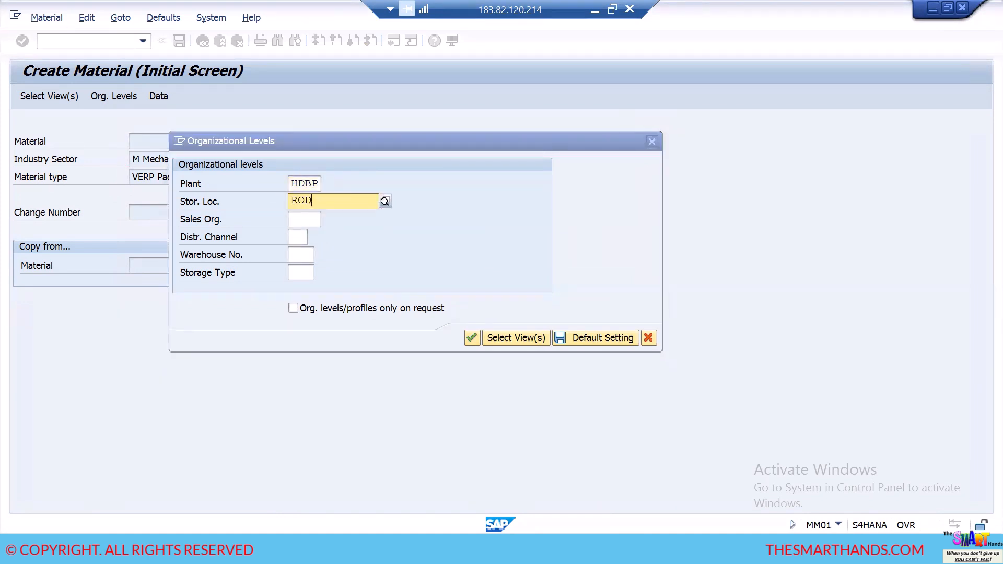
{"action": "left_click", "coordinate": [320, 231]}
{"action": "left_click", "coordinate": [303, 221]}
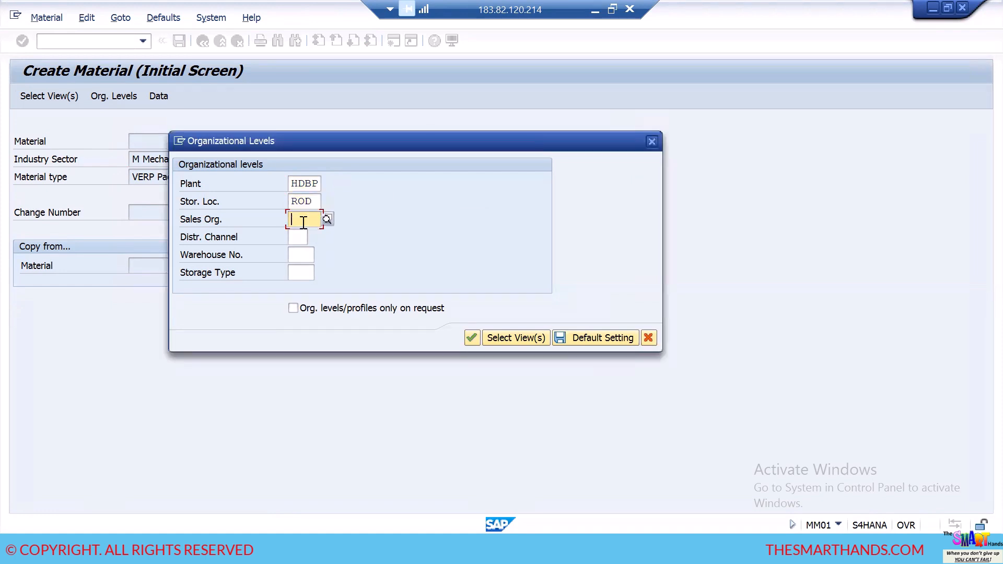
{"action": "type", "text": "H"}
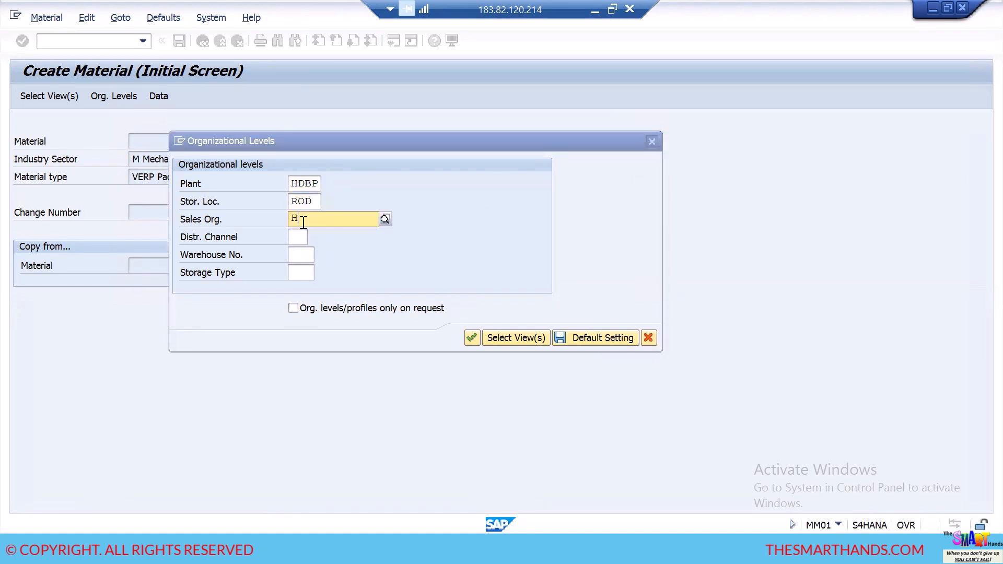
{"action": "type", "text": "D"}
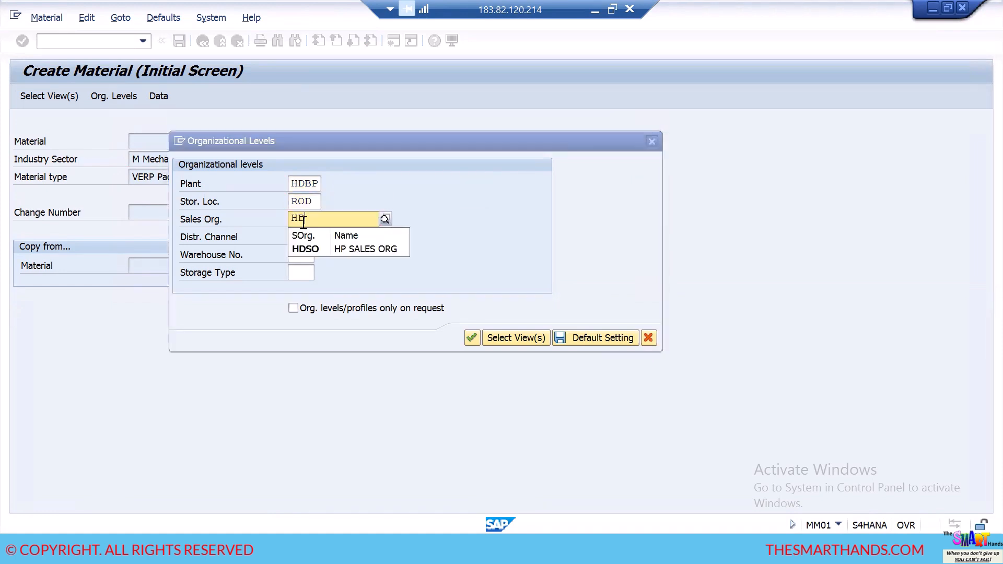
{"action": "left_click", "coordinate": [316, 247]}
{"action": "left_click", "coordinate": [305, 235]}
{"action": "type", "text": "01"}
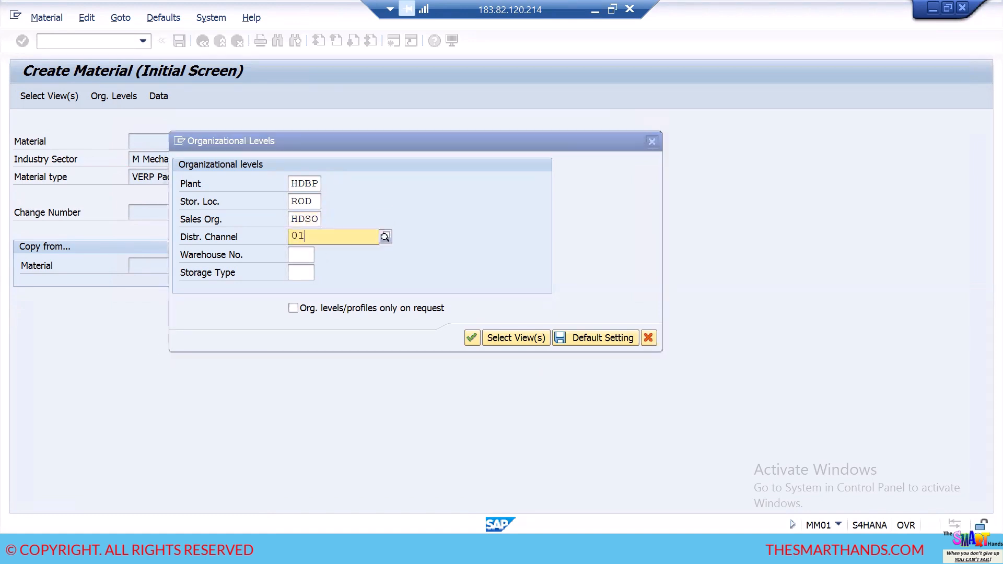
{"action": "left_click", "coordinate": [298, 263]}
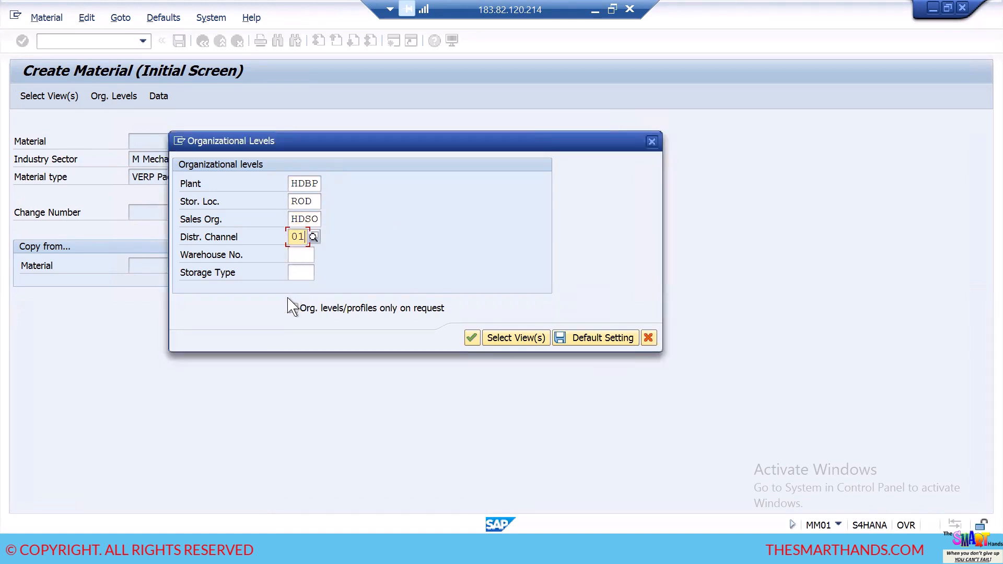
{"action": "left_click", "coordinate": [472, 338]}
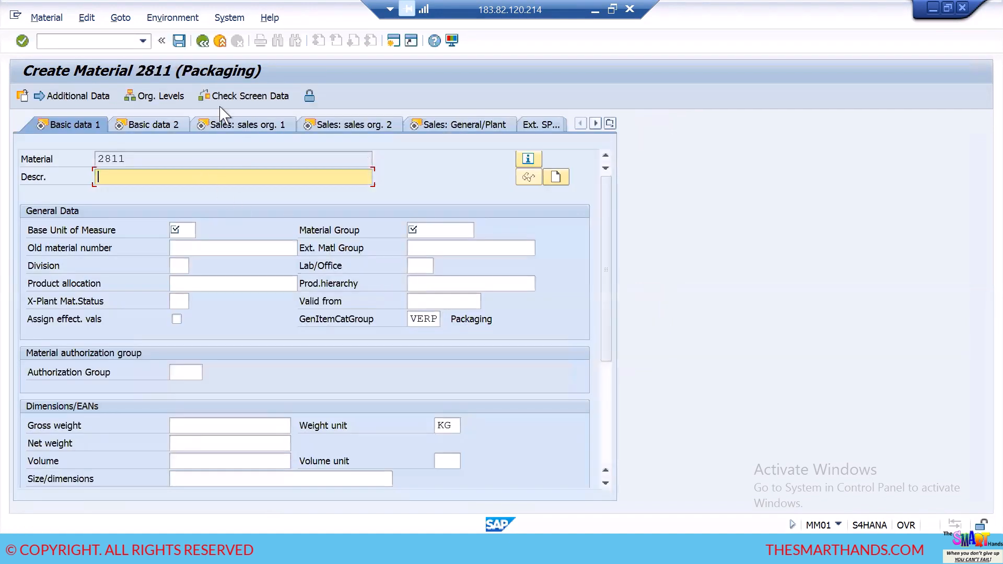
Step: Exit the material creation without saving and restart transaction MM01
{"action": "left_click", "coordinate": [203, 41]}
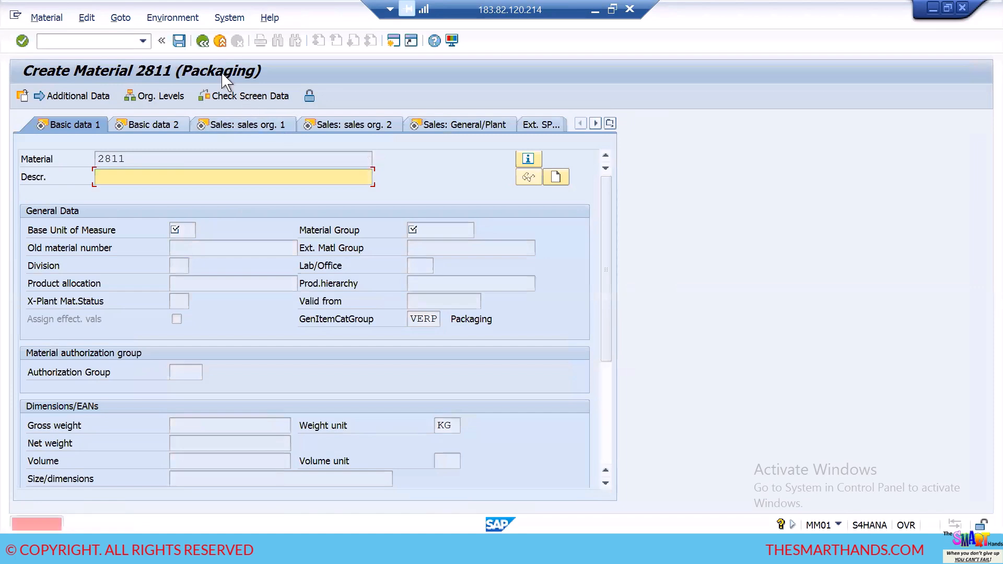
{"action": "left_click", "coordinate": [205, 41]}
{"action": "left_click", "coordinate": [220, 42]}
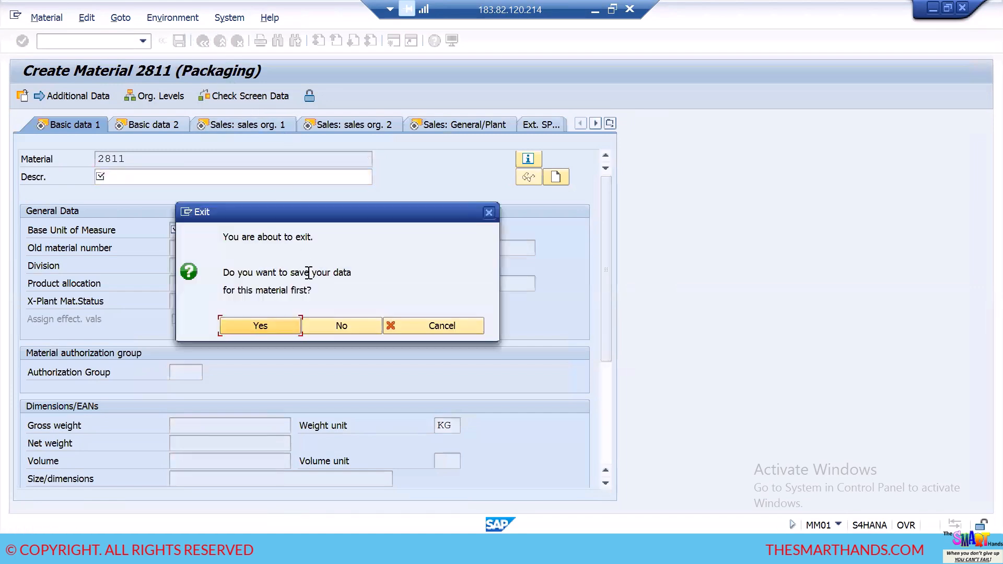
{"action": "left_click", "coordinate": [338, 325]}
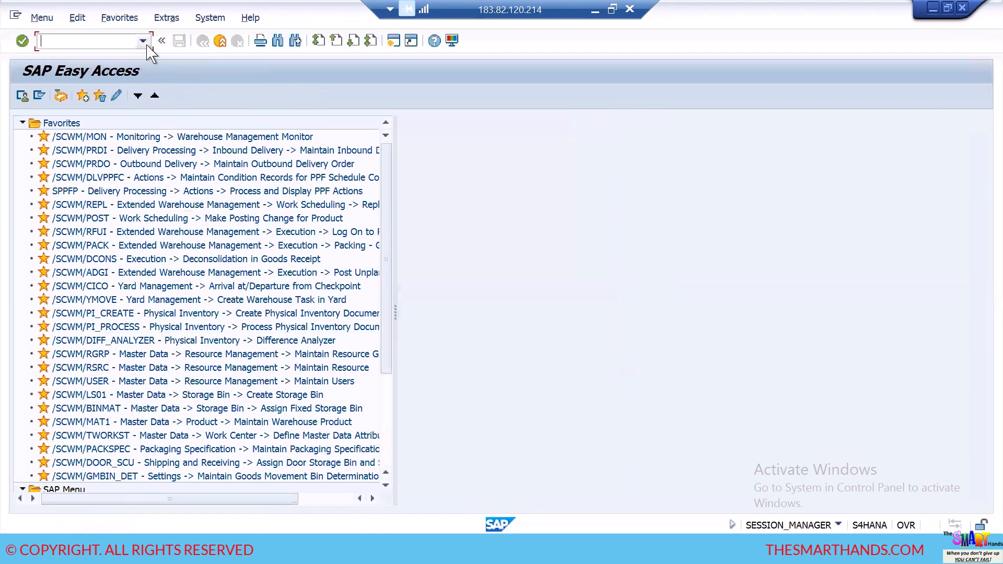
{"action": "left_click", "coordinate": [142, 41]}
{"action": "left_click", "coordinate": [108, 64]}
{"action": "key", "text": "Return"}
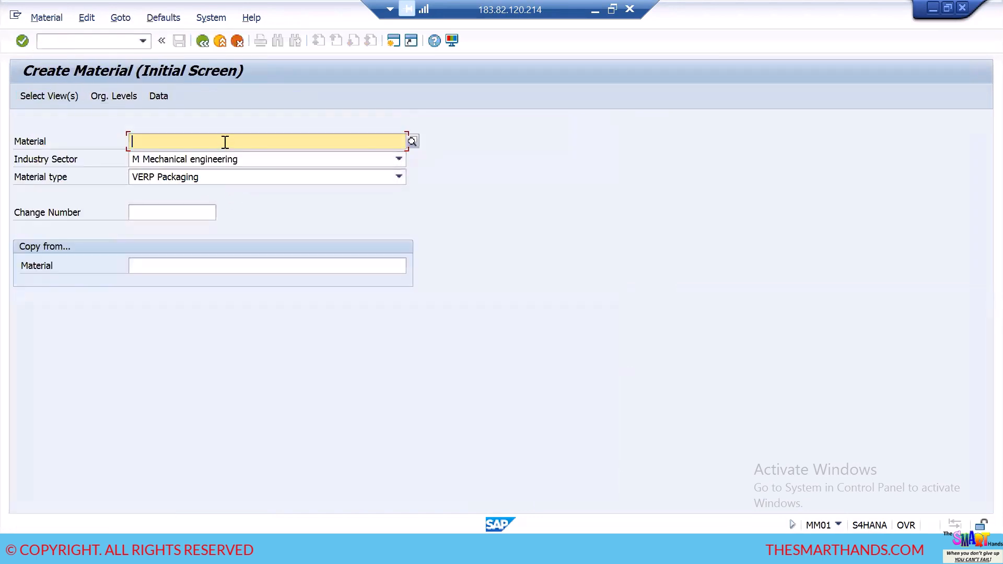
Step: Enter HDBOX1 as the new packaging material's number and accept the preselected views
{"action": "type", "text": "HDBPX1"}
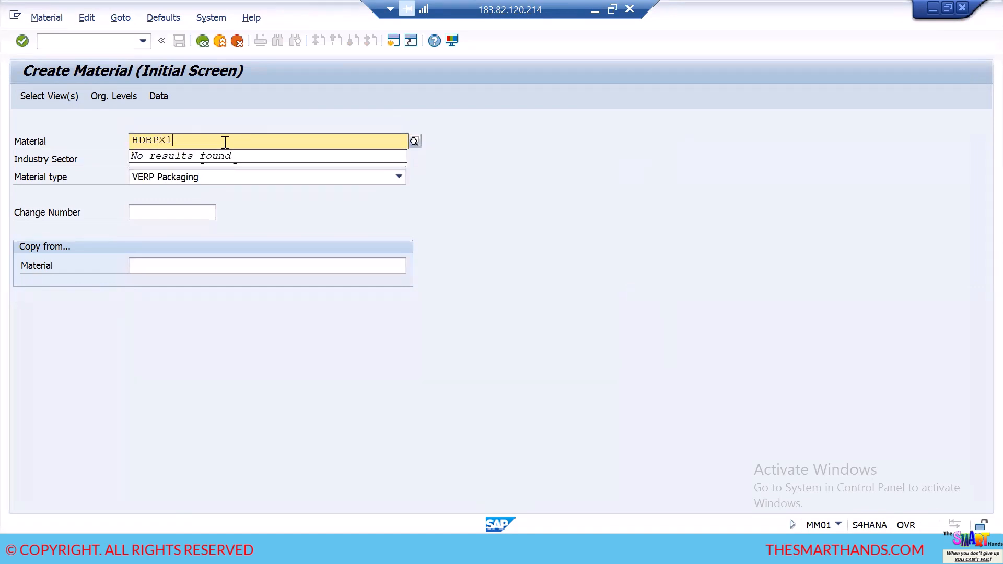
{"action": "key", "text": "BackSpace"}
{"action": "key", "text": "BackSpace"}
{"action": "key", "text": "BackSpace"}
{"action": "type", "text": "OX1"}
{"action": "left_click", "coordinate": [477, 208]}
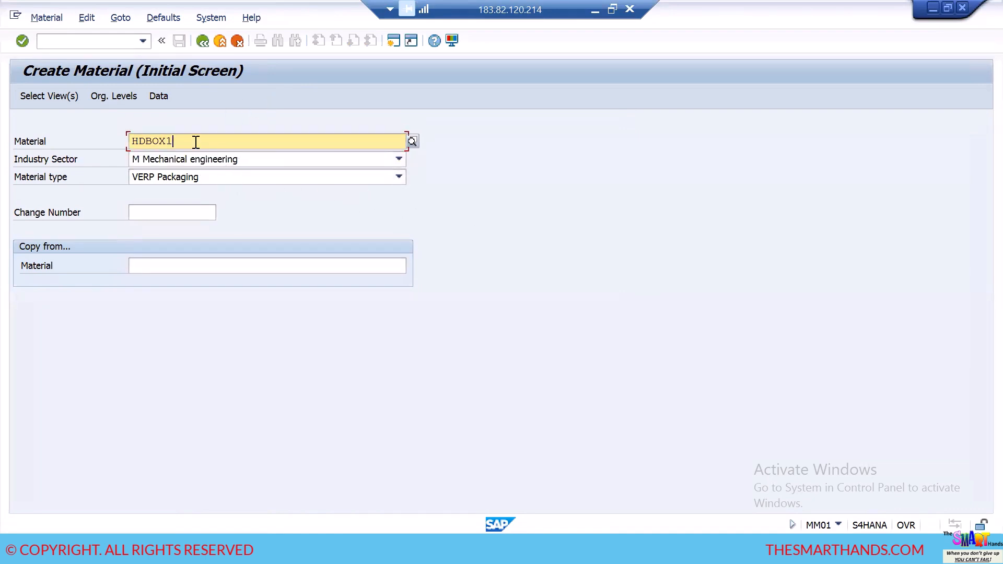
{"action": "key", "text": "Return"}
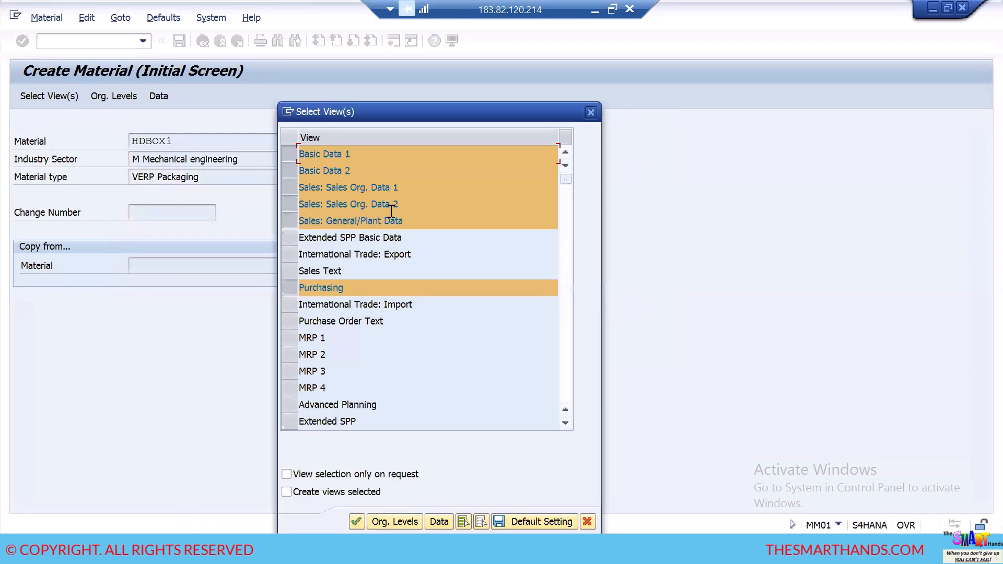
{"action": "left_click", "coordinate": [352, 522]}
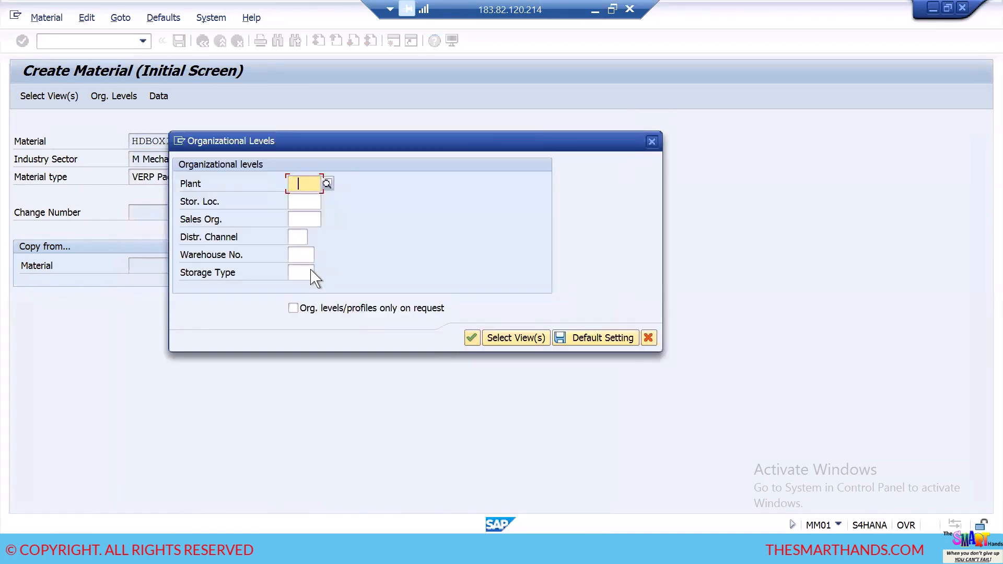
Step: Set the organizational levels of HDBOX1 to plant HDBP, storage location ROD, sales organization HDSO and distribution channel 01, and confirm
{"action": "left_click", "coordinate": [309, 202]}
{"action": "left_click", "coordinate": [309, 203]}
{"action": "left_click", "coordinate": [305, 215]}
{"action": "left_click", "coordinate": [304, 219]}
{"action": "left_click", "coordinate": [302, 236]}
{"action": "left_click", "coordinate": [303, 236]}
{"action": "left_click", "coordinate": [298, 262]}
{"action": "left_click", "coordinate": [300, 255]}
{"action": "left_click", "coordinate": [437, 235]}
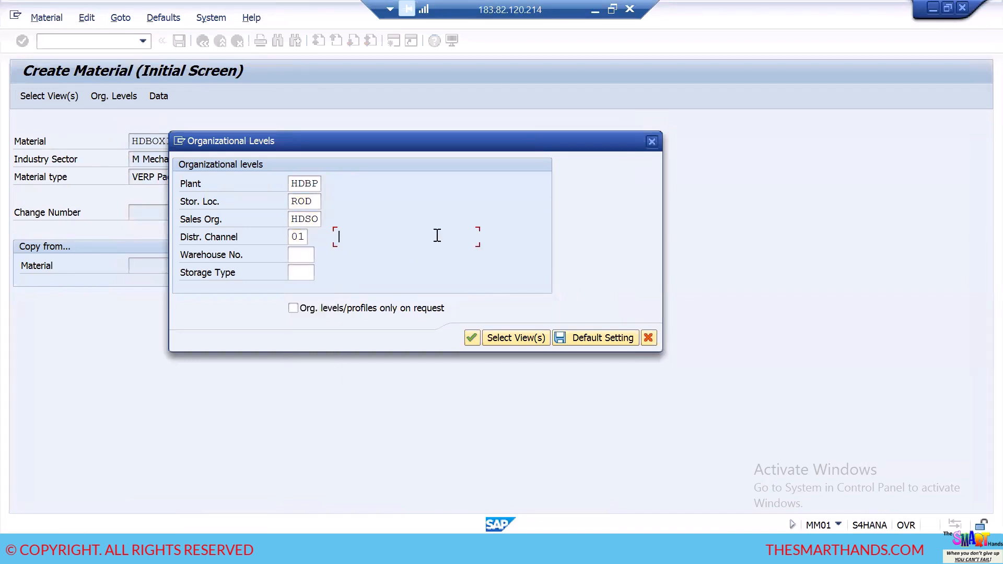
{"action": "left_click", "coordinate": [472, 338]}
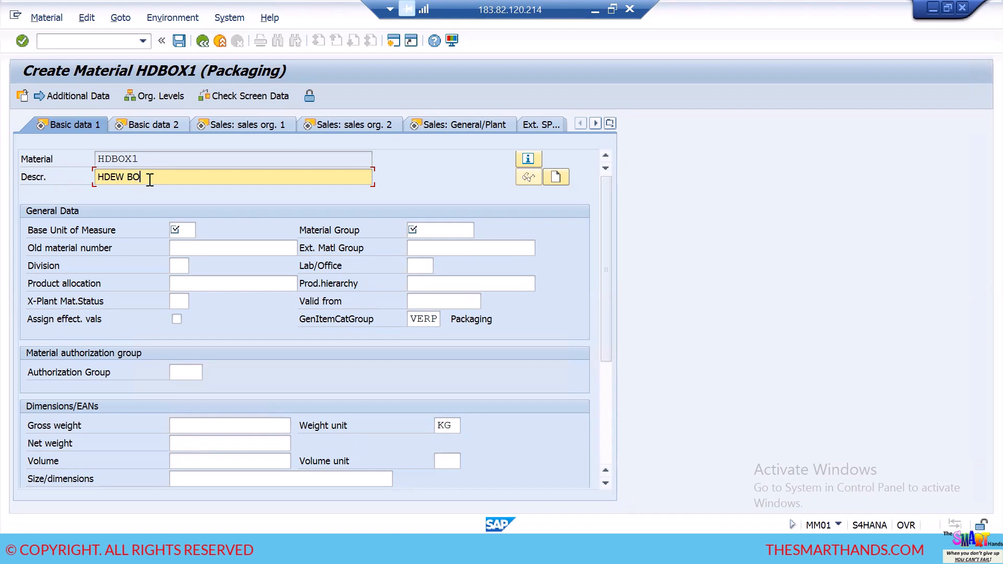
Step: Enter the description HDEW BOX PACKAGING MAT, base unit of measure EA and material group 01 in the basic data
{"action": "type", "text": "AGING MAT"}
{"action": "key", "text": "Tab"}
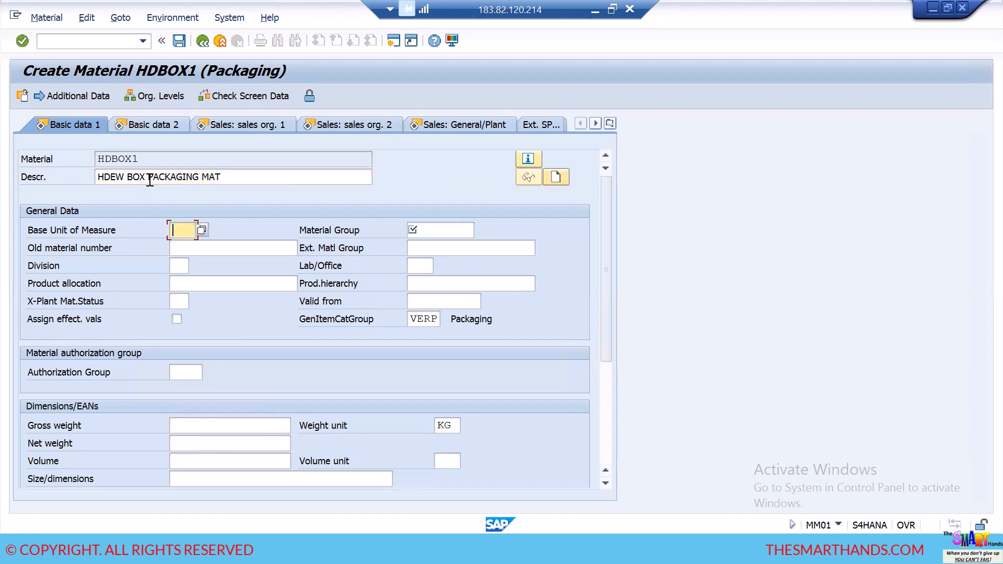
{"action": "type", "text": "EA"}
{"action": "key", "text": "Tab"}
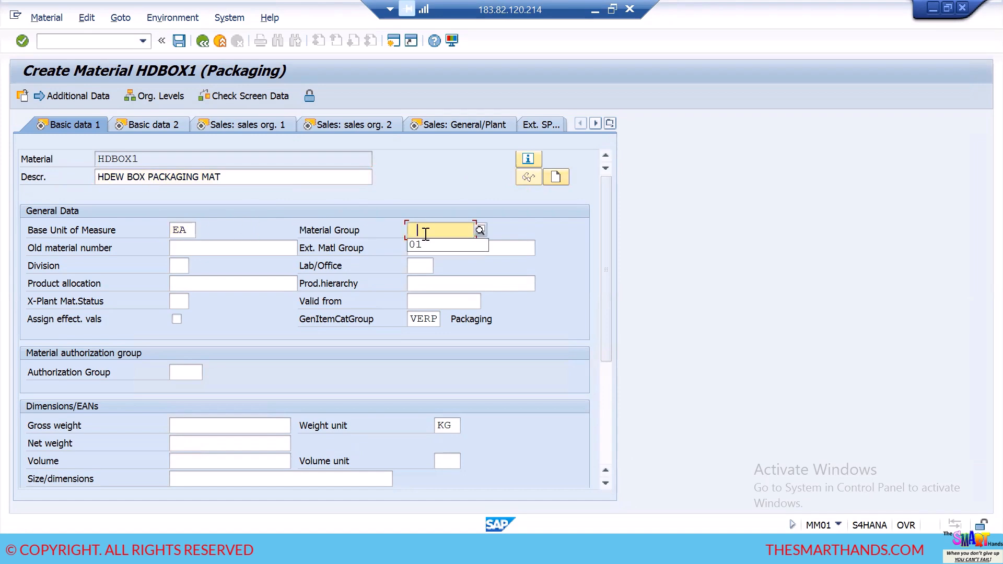
{"action": "left_click", "coordinate": [441, 245]}
Step: Assign packaging material group HDMG in the basic data's packaging material section
{"action": "left_click_drag", "start_coordinate": [605, 275], "coordinate": [609, 376]}
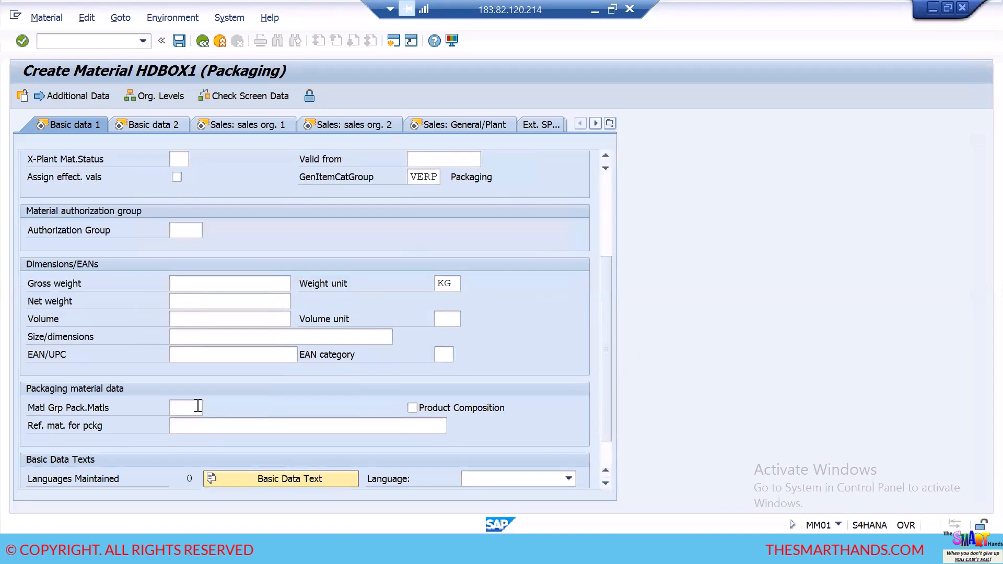
{"action": "left_click", "coordinate": [198, 408]}
{"action": "type", "text": "HD"}
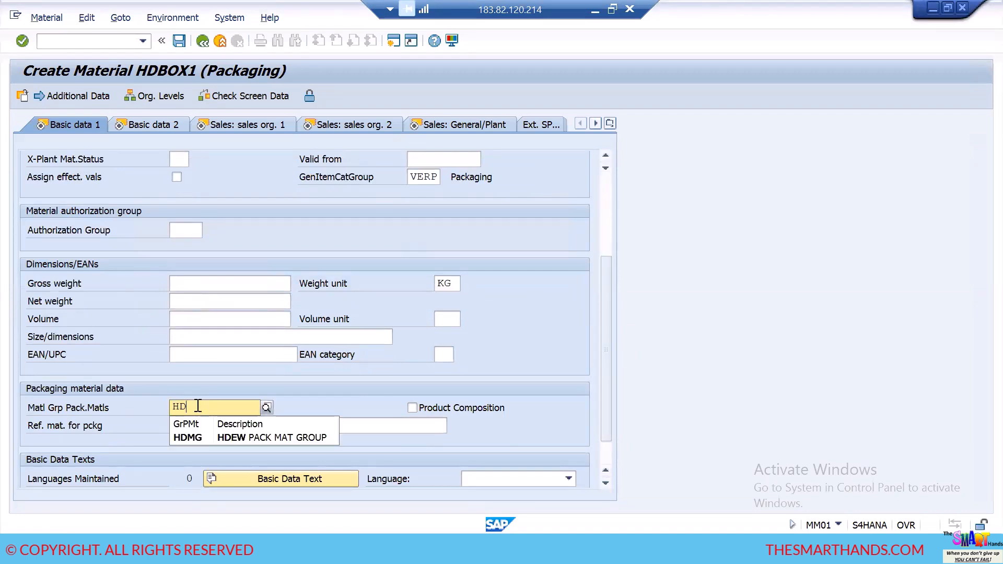
{"action": "type", "text": "MG"}
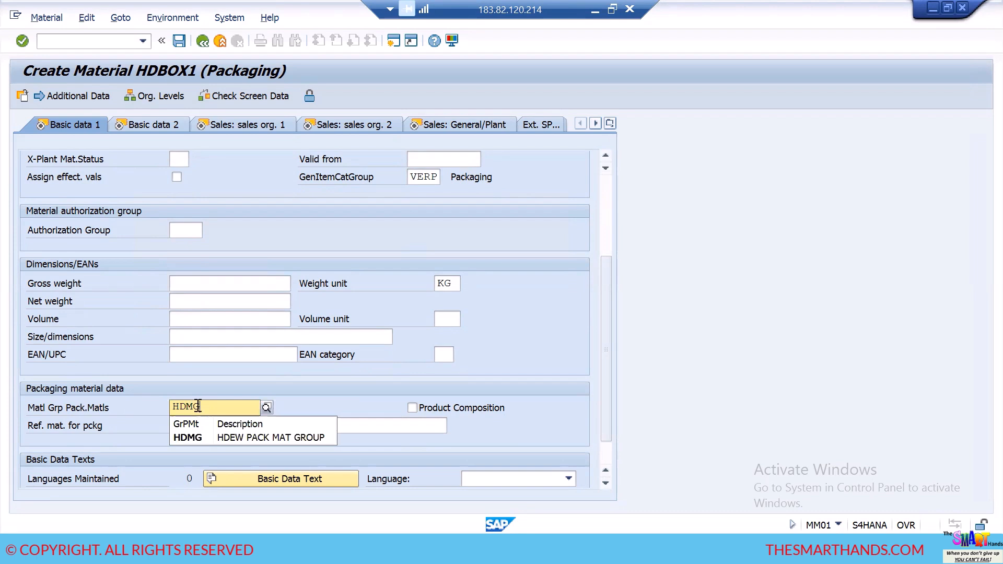
{"action": "left_click", "coordinate": [188, 439]}
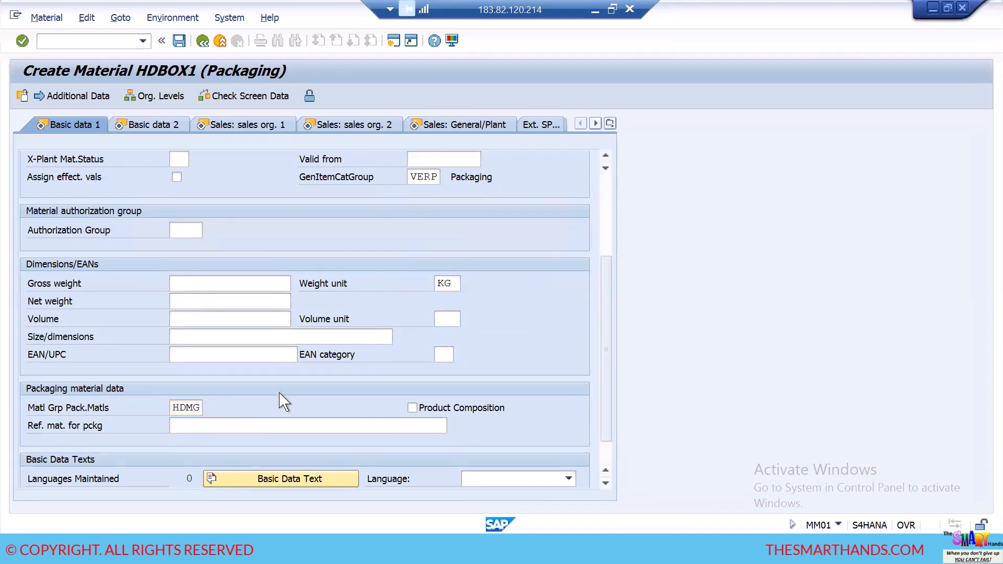
Step: Proceed through the basic and first sales views and set every tax classification for India and the Netherlands to 0
{"action": "key", "text": "Return"}
{"action": "key", "text": "Return"}
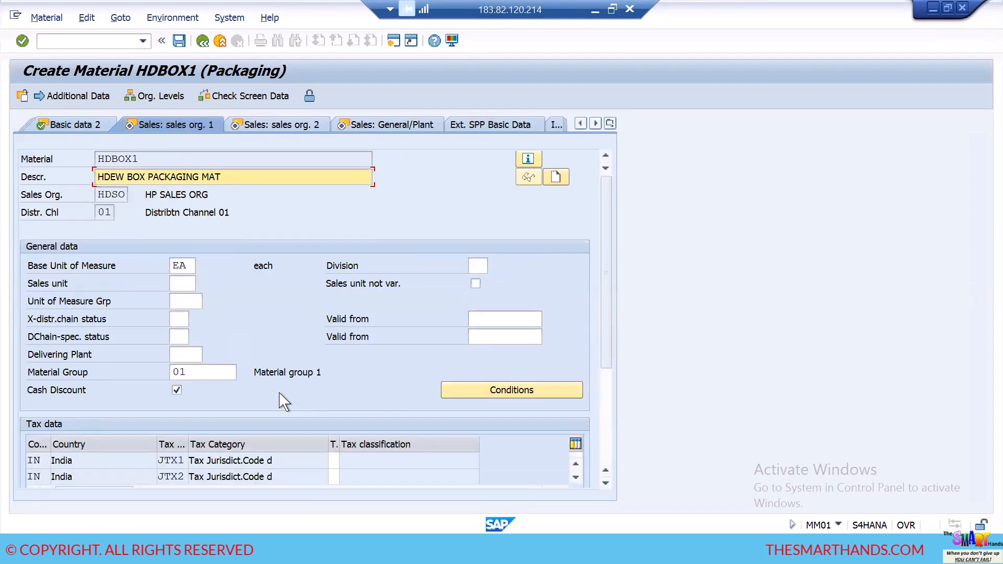
{"action": "key", "text": "Return"}
{"action": "type", "text": "00000"}
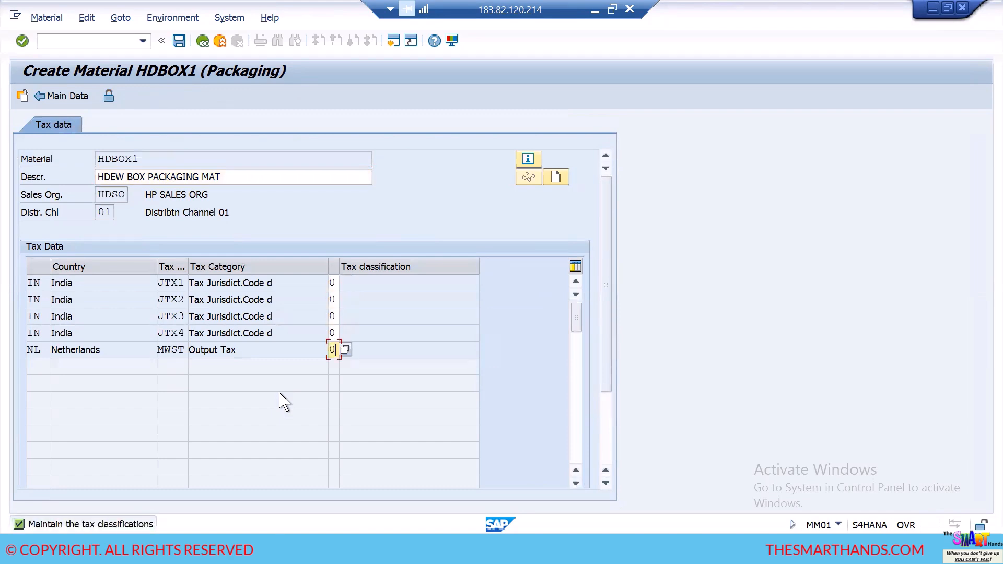
{"action": "key", "text": "Return"}
{"action": "key", "text": "Return"}
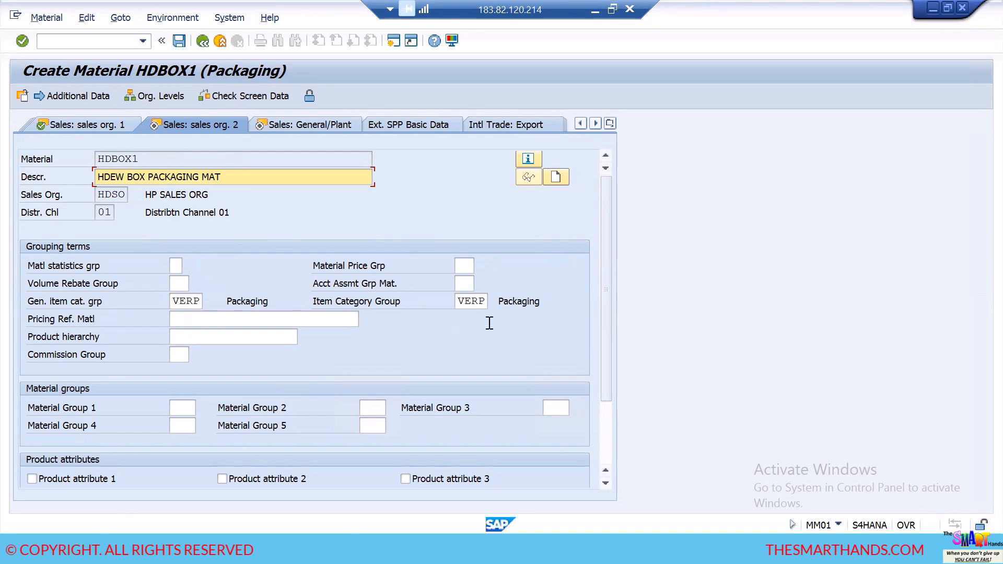
Step: Continue to the general/plant sales data and set the availability check to 01 Daily requirements
{"action": "key", "text": "Return"}
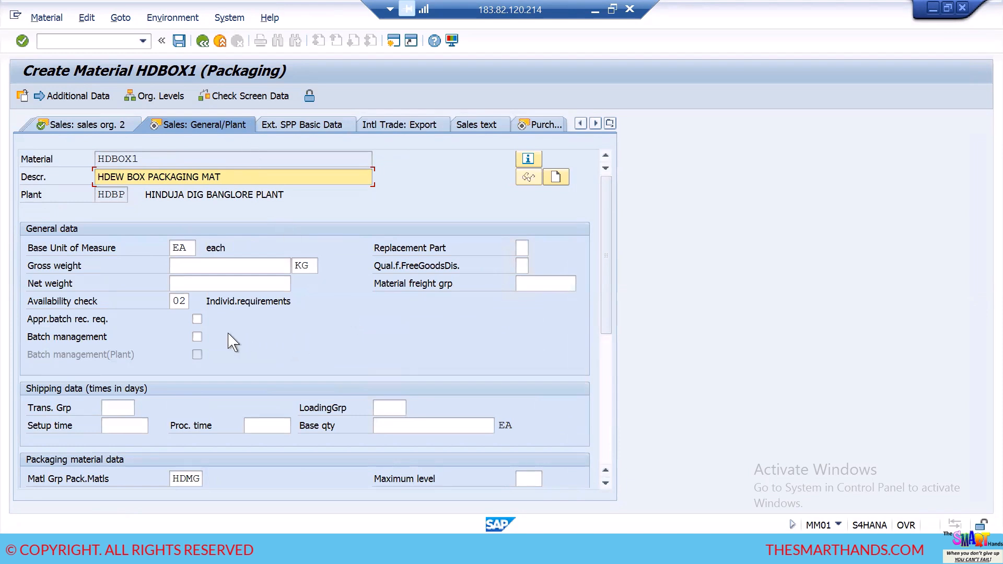
{"action": "left_click", "coordinate": [180, 301]}
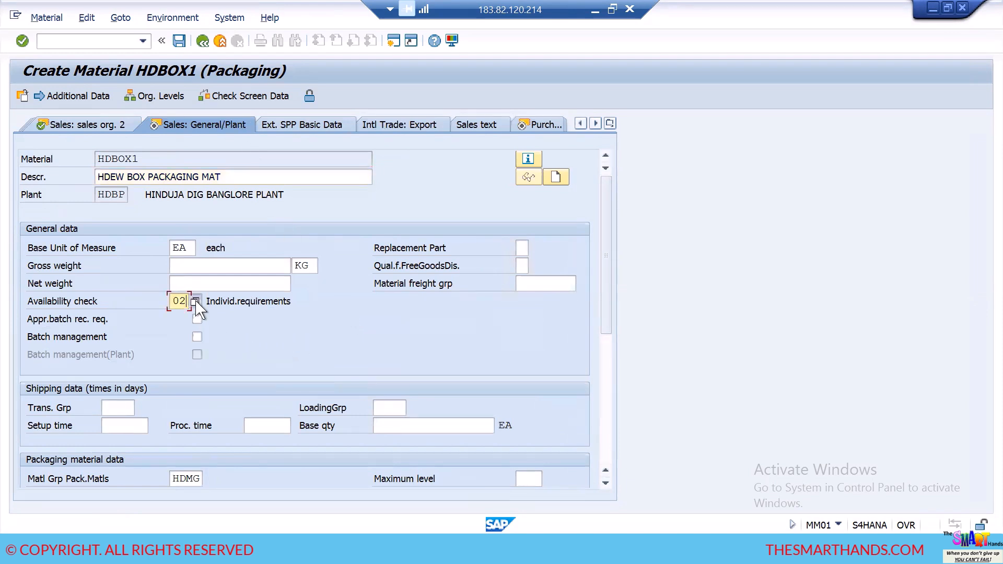
{"action": "left_click", "coordinate": [196, 301]}
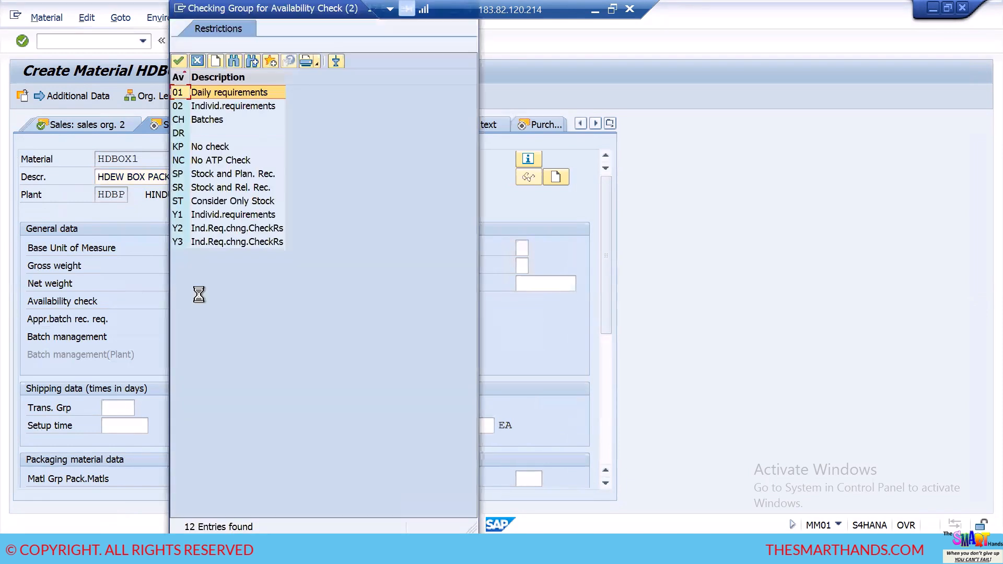
{"action": "left_click", "coordinate": [204, 93]}
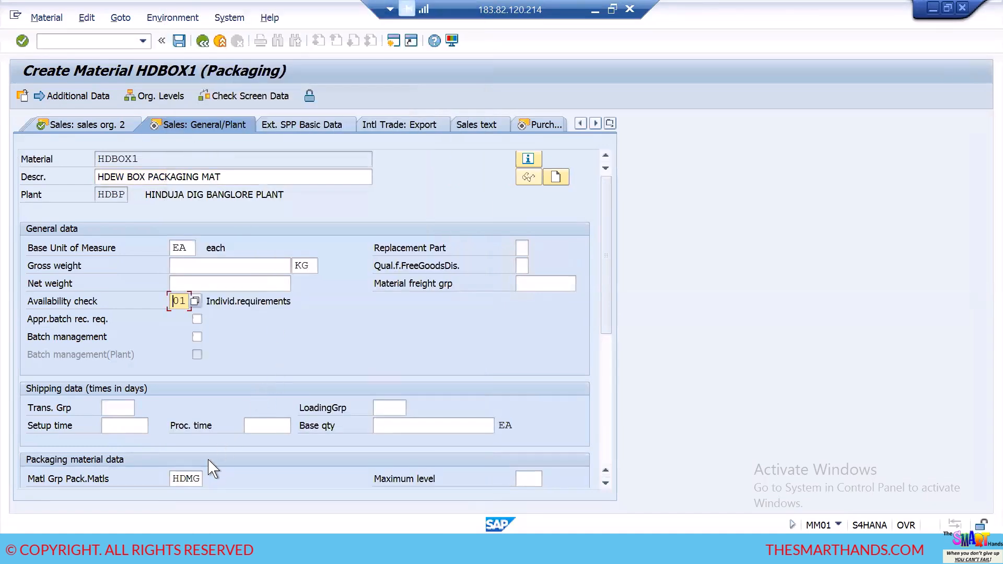
Step: Assign packaging material type HDMT in the general/plant sales data and continue to the purchasing view
{"action": "left_click_drag", "start_coordinate": [605, 291], "coordinate": [606, 345]}
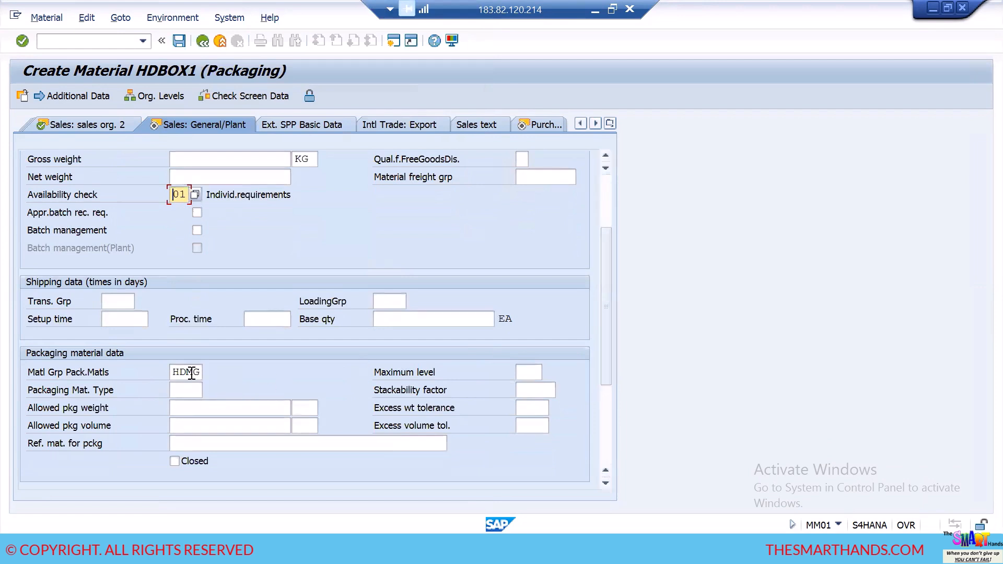
{"action": "left_click", "coordinate": [187, 391]}
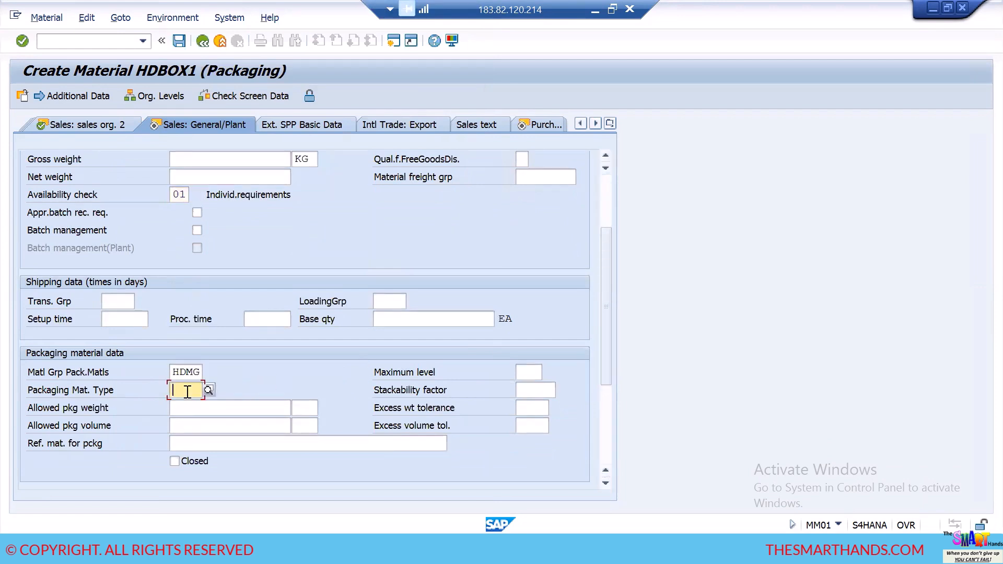
{"action": "type", "text": "HD"}
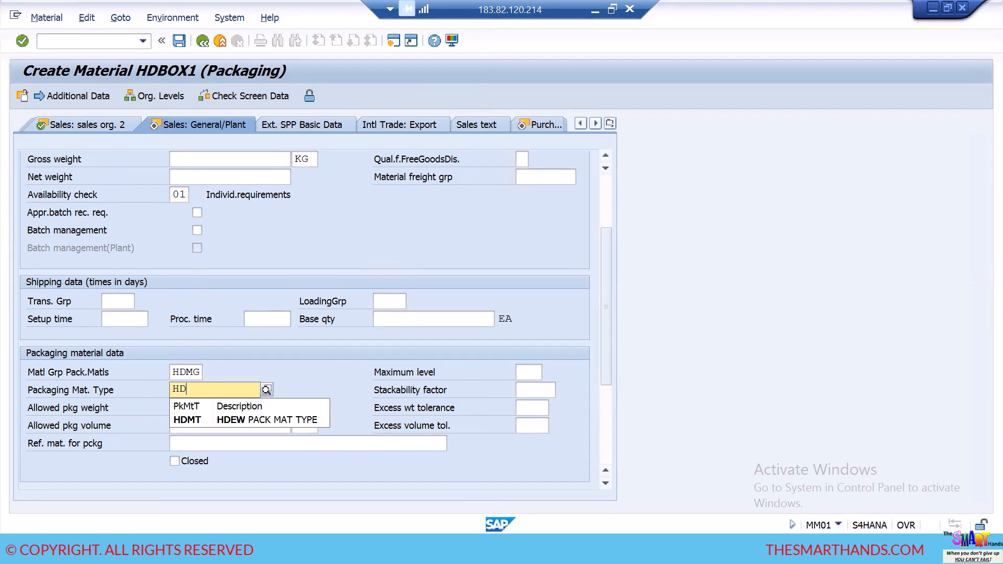
{"action": "key", "text": "Return"}
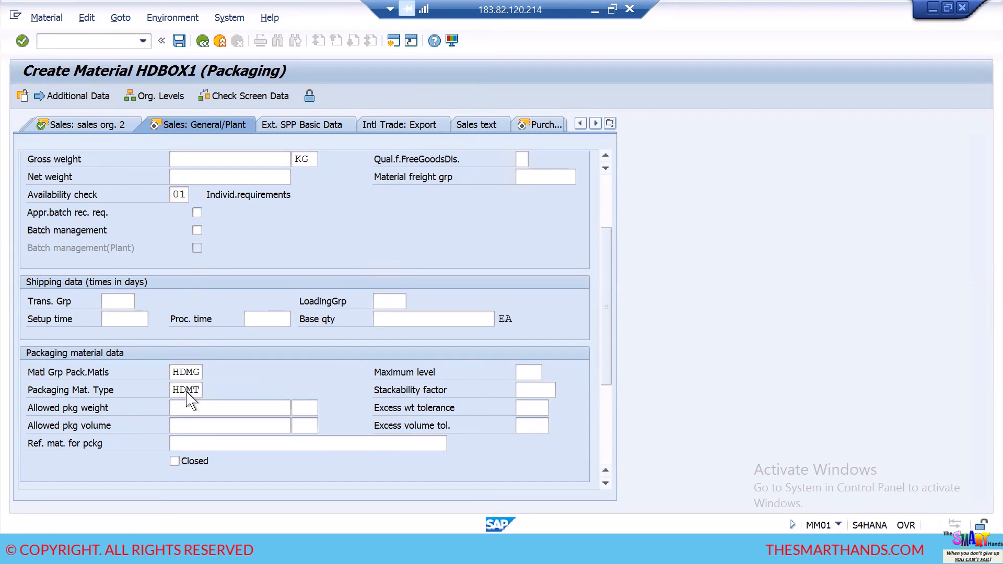
{"action": "key", "text": "Return"}
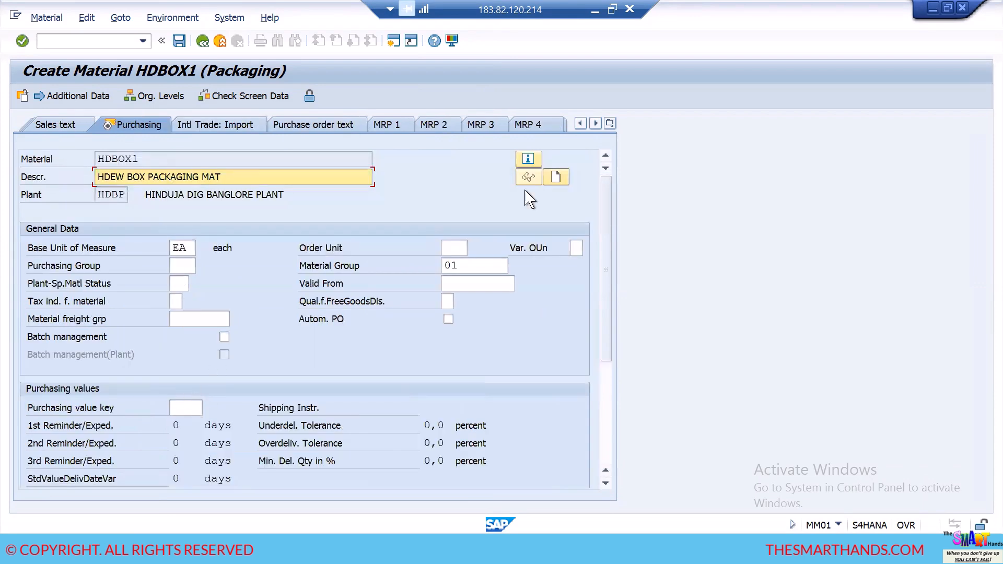
Step: Go back to the general/plant sales data and review the packaging material group and type entries
{"action": "left_click", "coordinate": [610, 124]}
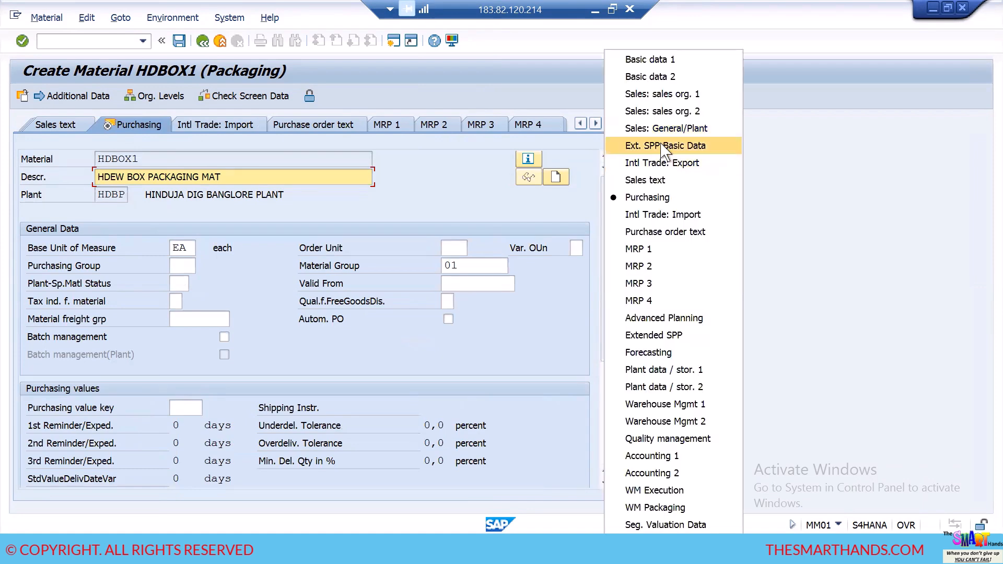
{"action": "left_click", "coordinate": [669, 128]}
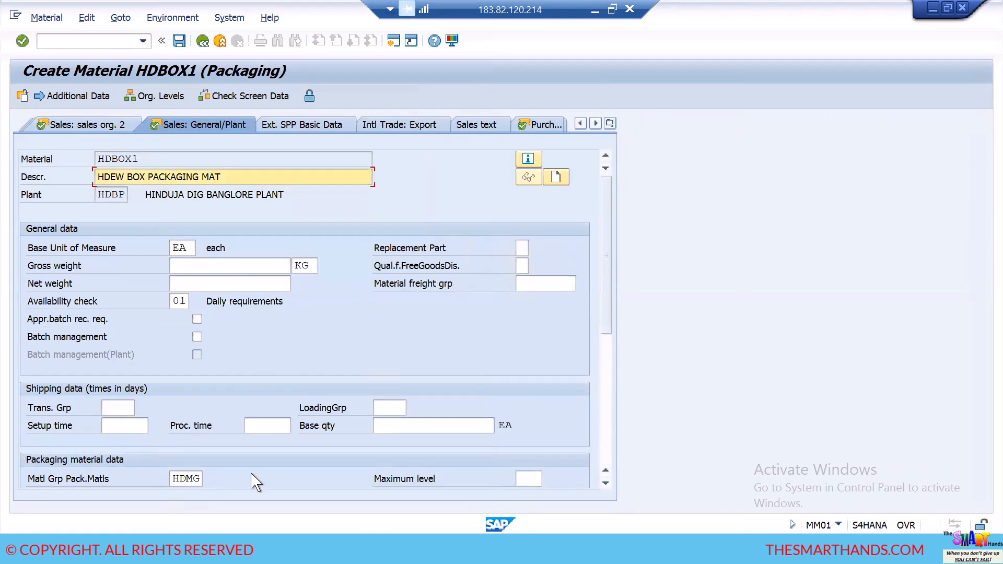
{"action": "scroll", "coordinate": [626, 363], "scroll_direction": "down", "scroll_amount": 1}
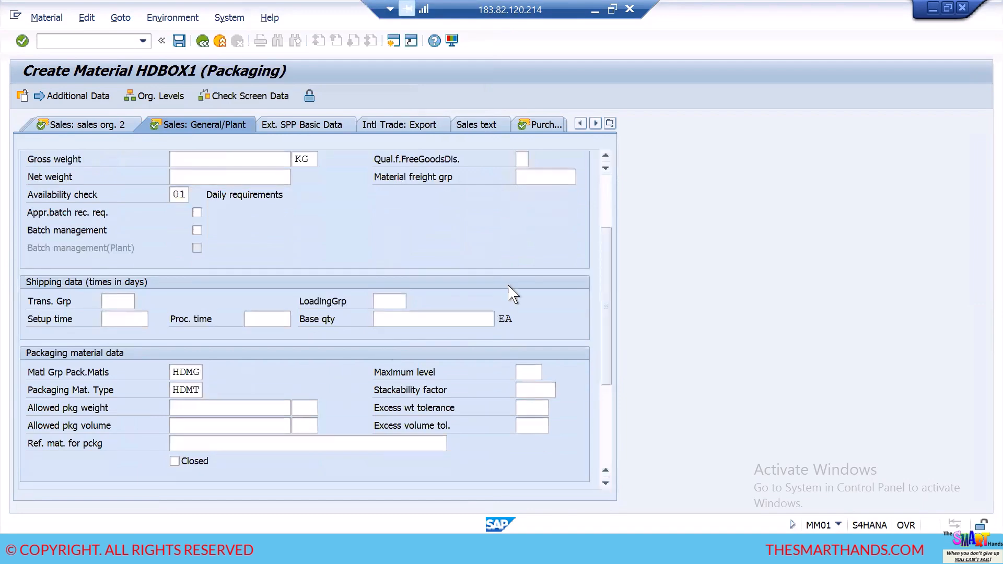
{"action": "left_click_drag", "start_coordinate": [608, 260], "coordinate": [620, 212]}
{"action": "scroll", "coordinate": [621, 211], "scroll_direction": "up", "scroll_amount": 1}
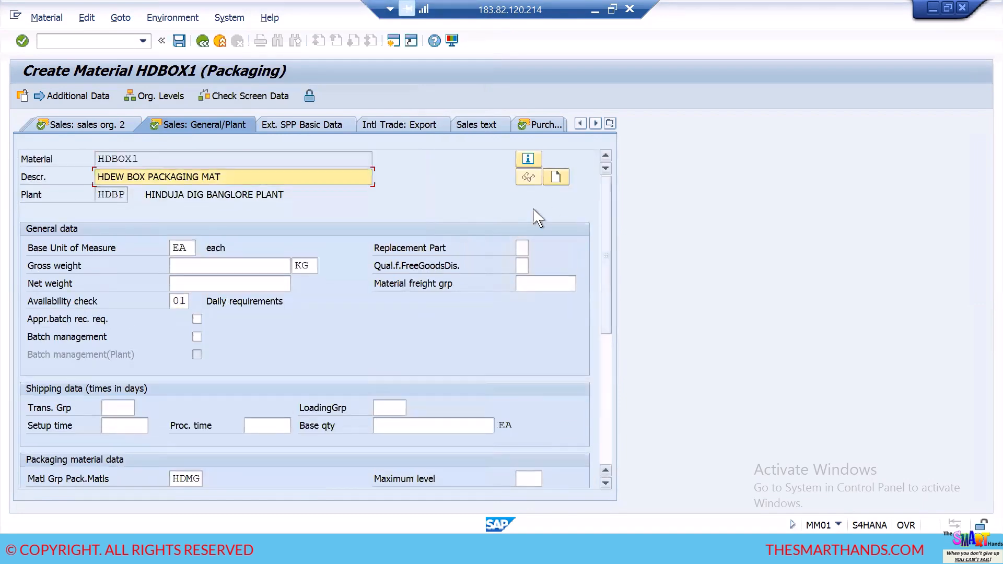
Step: Proceed through the remaining purchasing, plant storage and warehouse management views to the Accounting 1 view
{"action": "key", "text": "Return"}
{"action": "key", "text": "Return"}
{"action": "key", "text": "Return"}
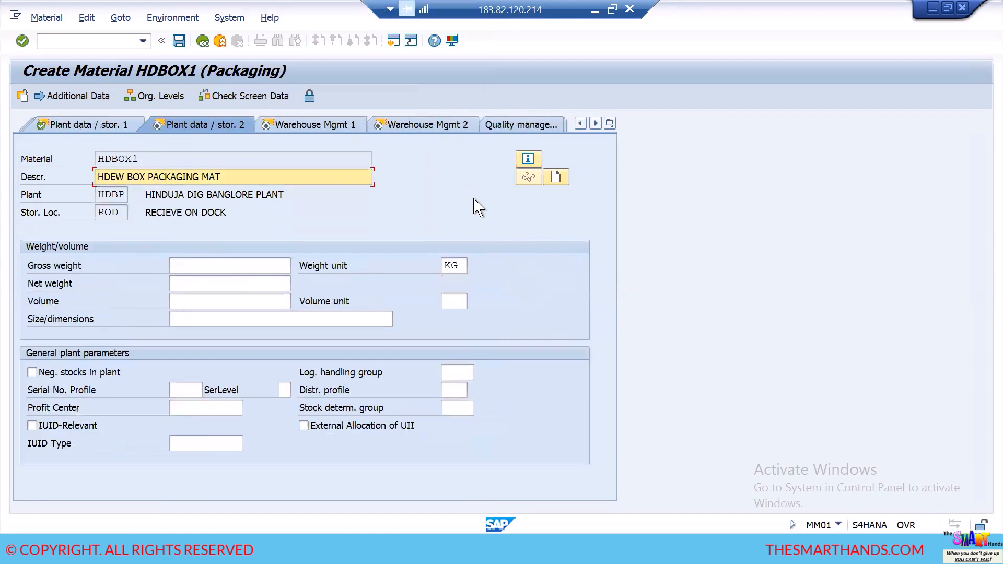
{"action": "key", "text": "Return"}
{"action": "key", "text": "Return"}
{"action": "key", "text": "Return"}
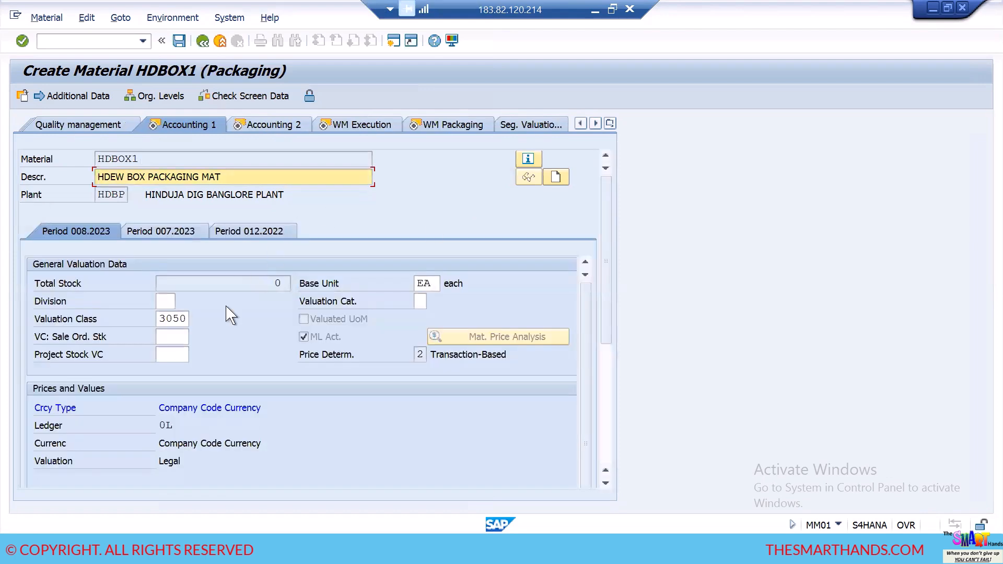
Step: Set the periodic unit price to 1 in the Accounting 1 view and continue to the WM Execution view
{"action": "key", "text": "Return"}
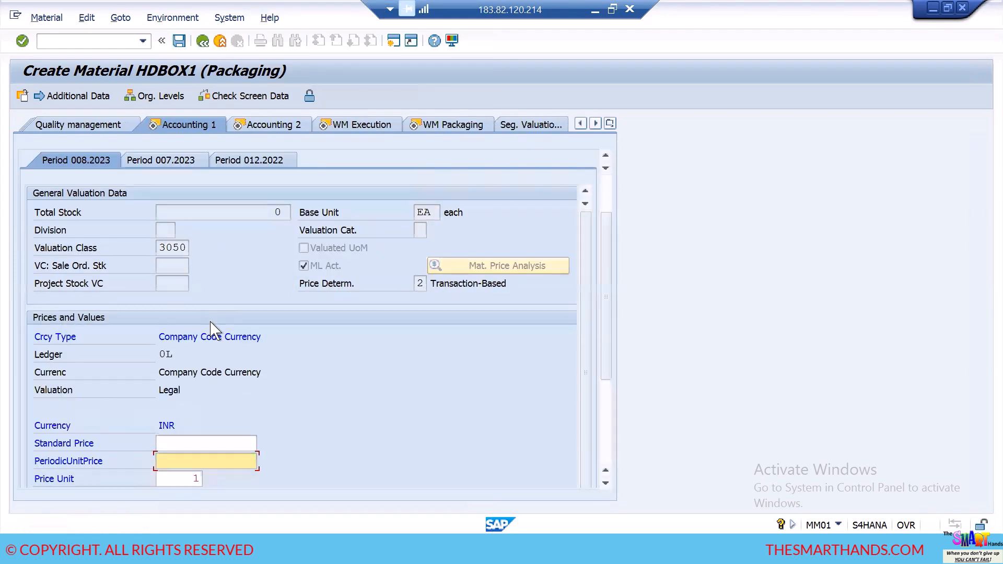
{"action": "type", "text": "1"}
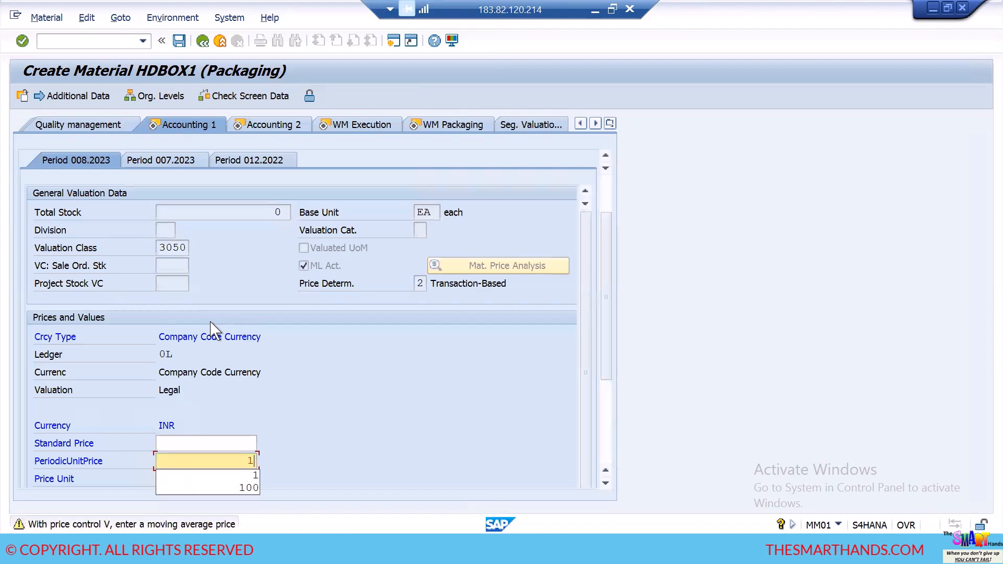
{"action": "key", "text": "Return"}
{"action": "key", "text": "Return"}
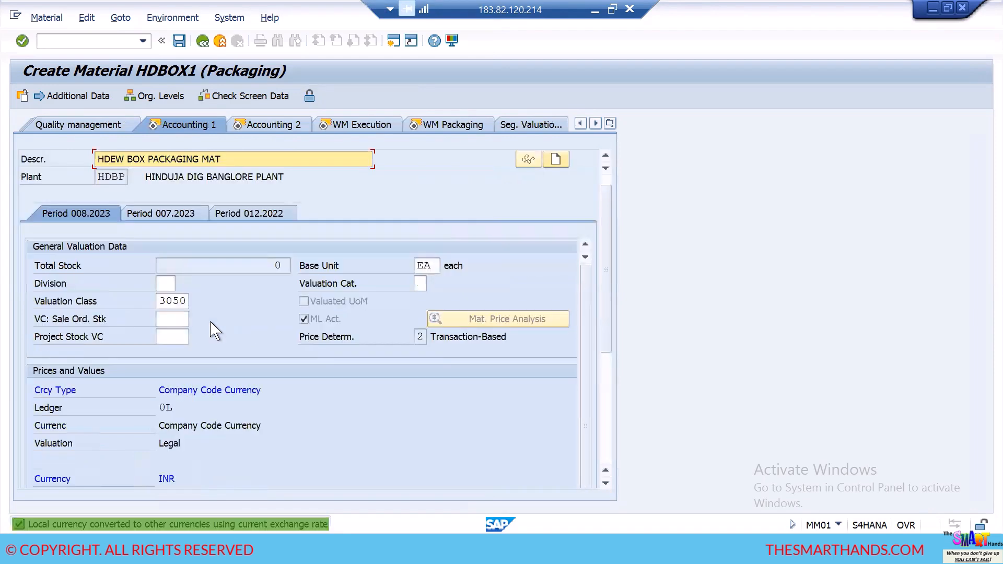
{"action": "key", "text": "Return"}
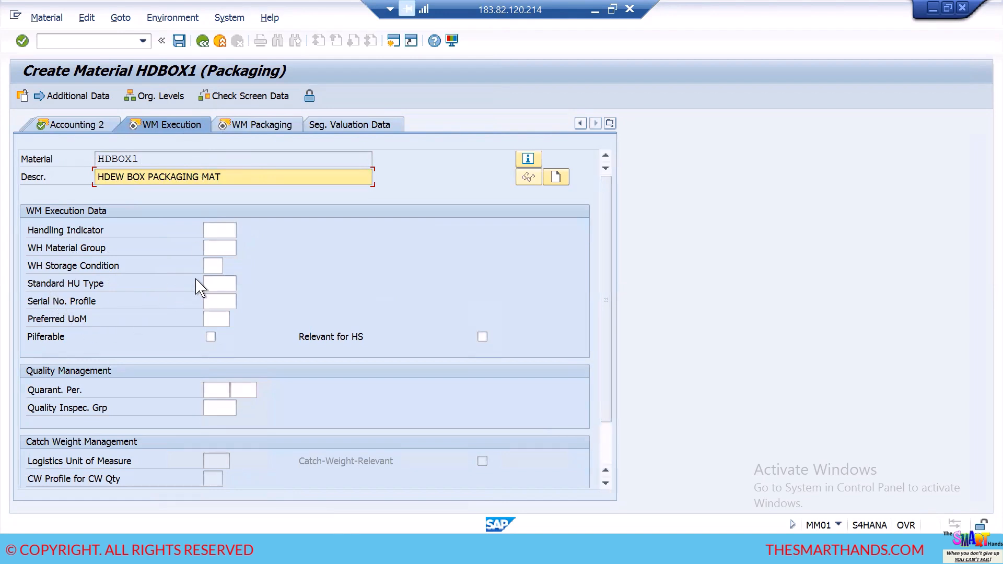
Step: Set the standard HU type to HDBX in the WM execution data and continue to the WM Packaging view
{"action": "left_click", "coordinate": [226, 283]}
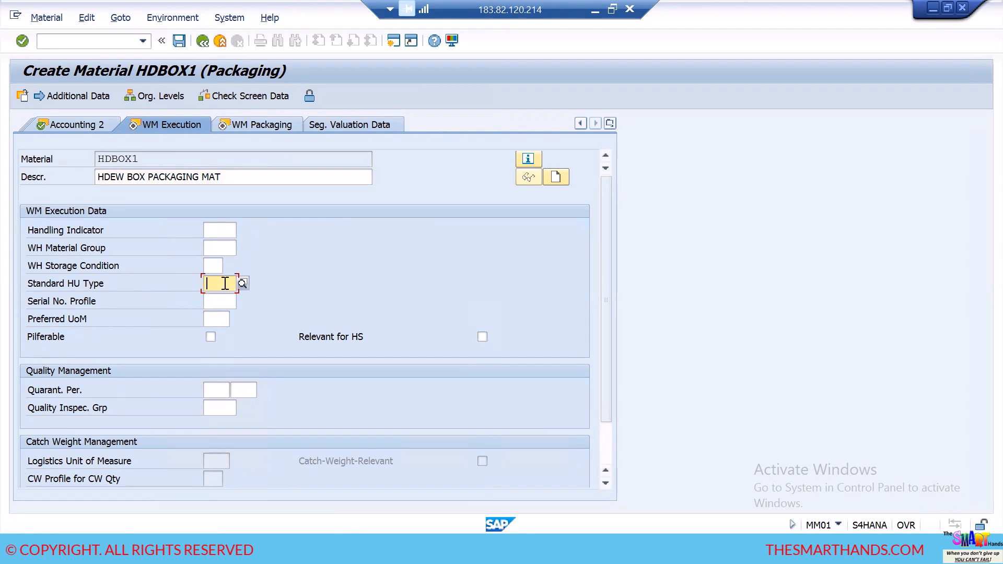
{"action": "type", "text": "HD"}
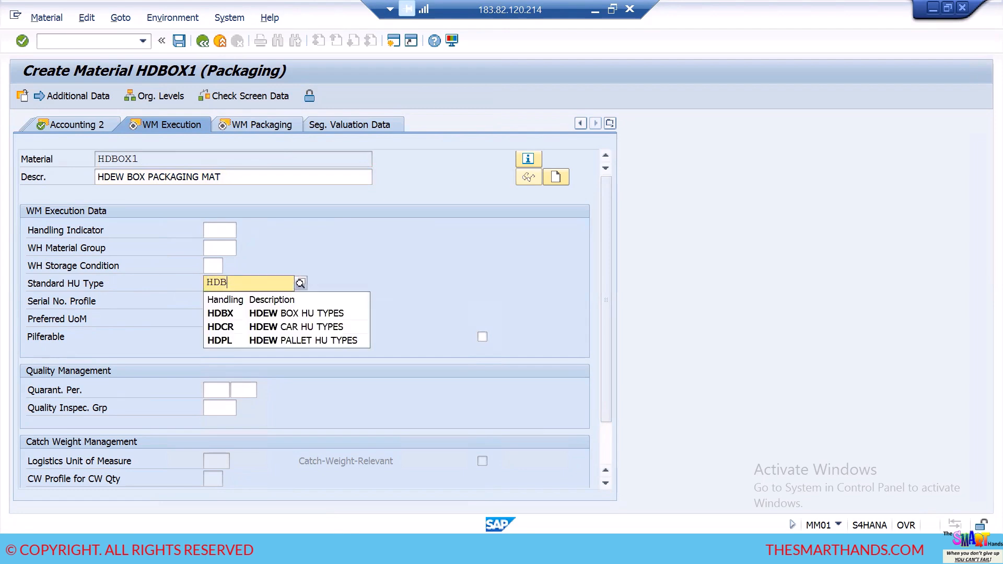
{"action": "type", "text": "B"}
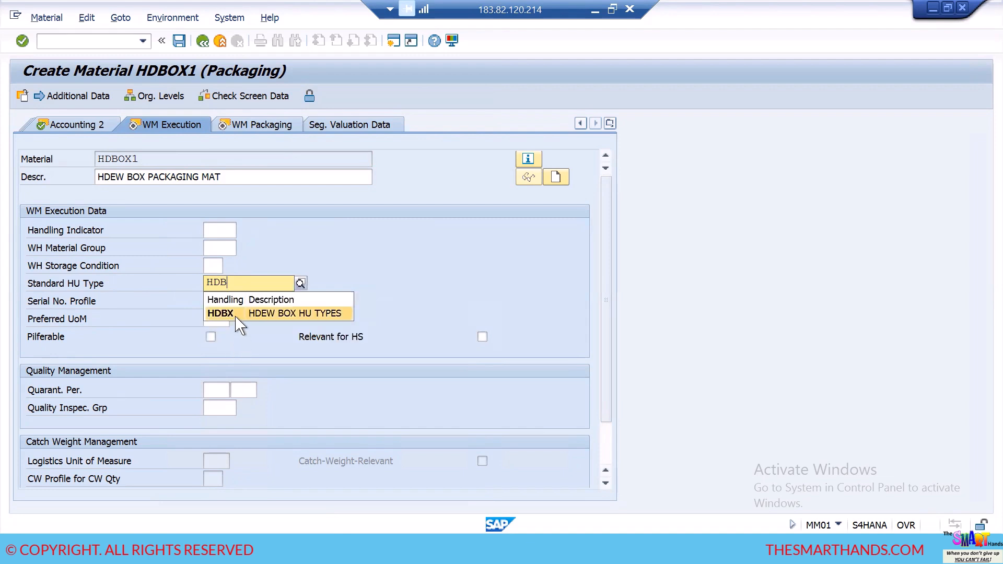
{"action": "left_click", "coordinate": [237, 316]}
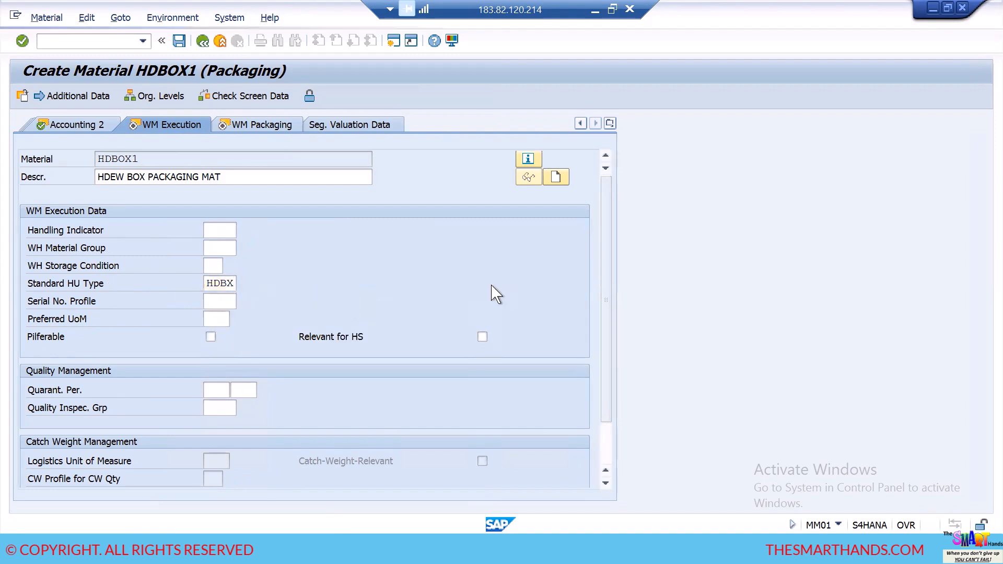
{"action": "key", "text": "Return"}
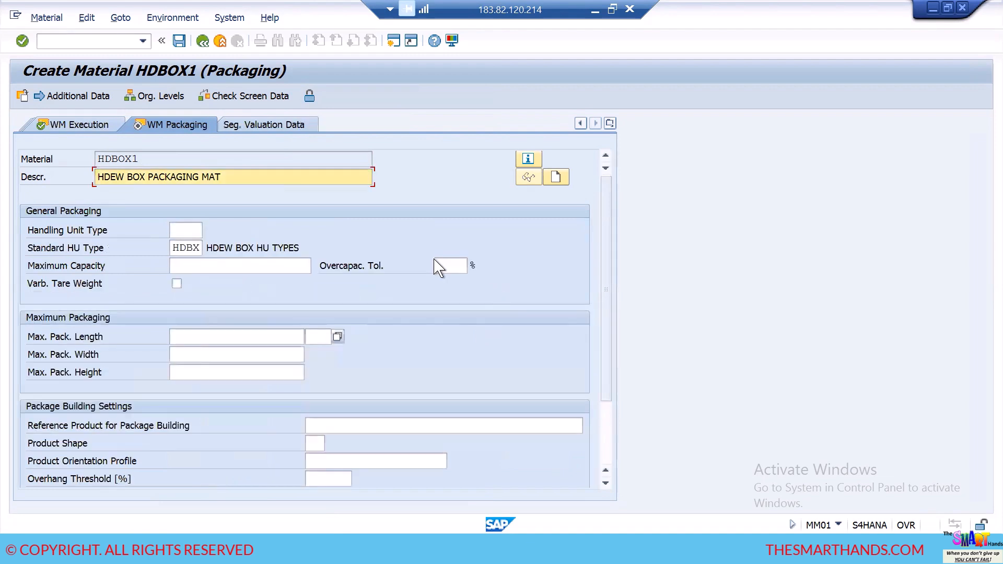
Step: Set the handling unit type to HDBX in the general packaging data and save the new material
{"action": "left_click", "coordinate": [195, 230]}
{"action": "type", "text": "HDBX"}
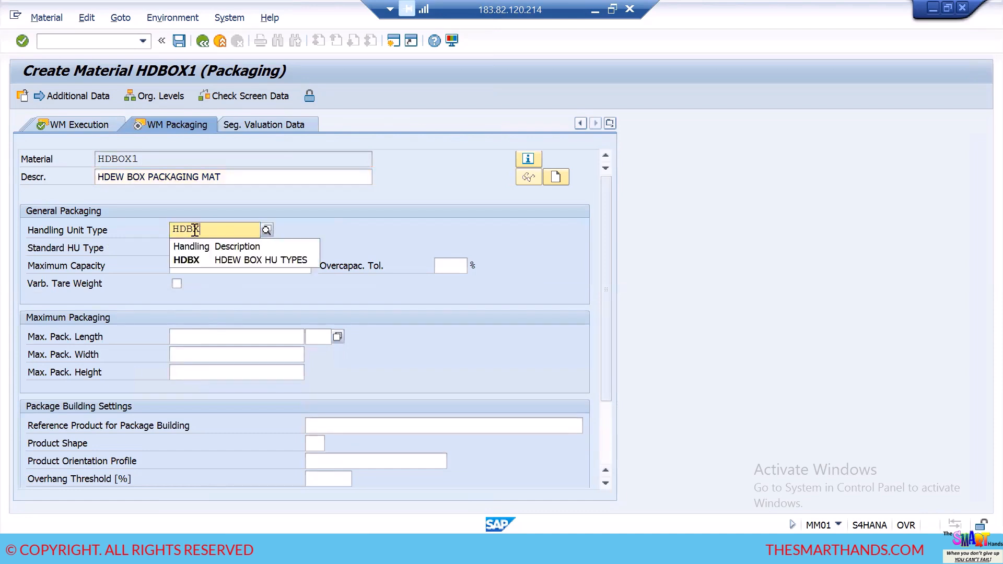
{"action": "key", "text": "Return"}
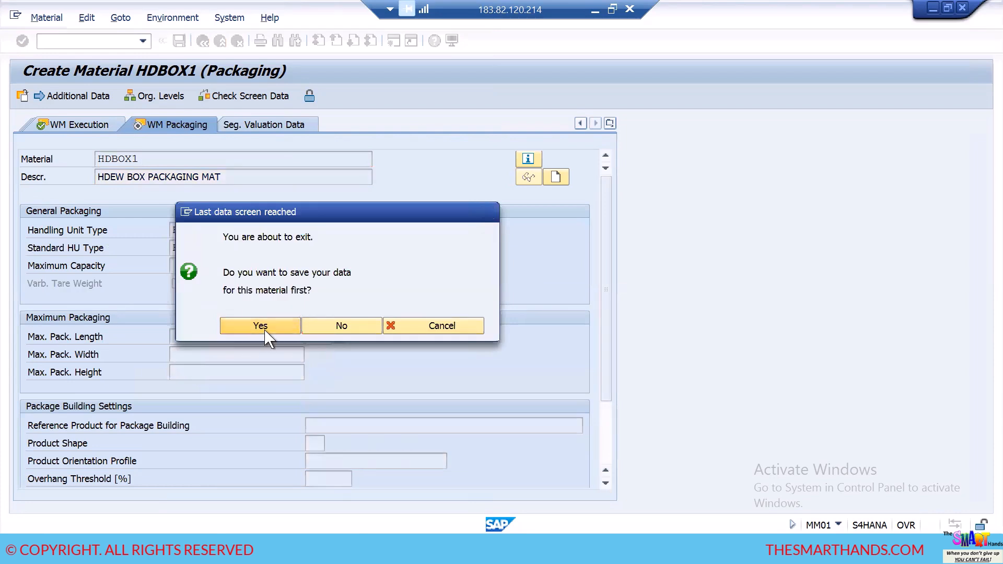
{"action": "left_click", "coordinate": [259, 325]}
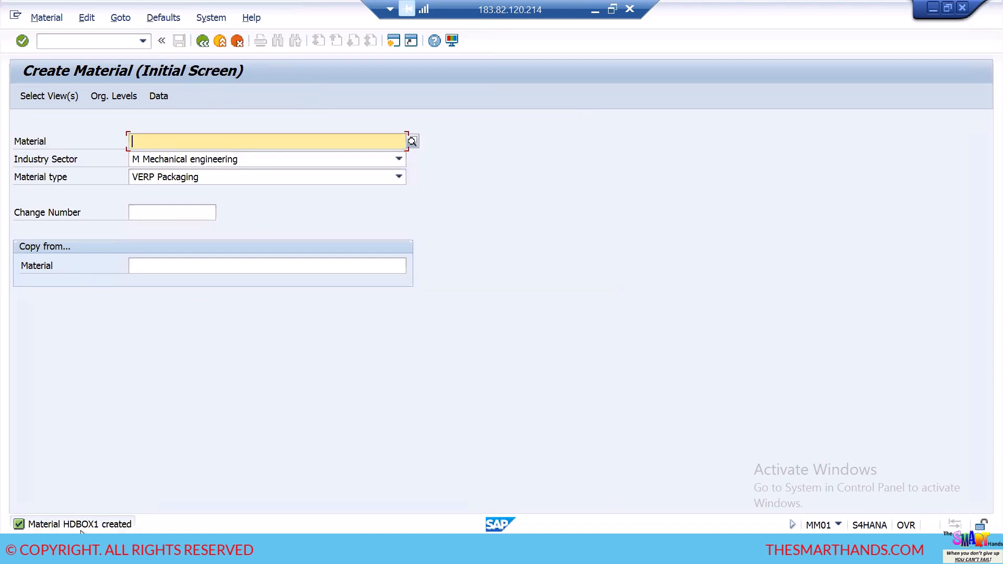
Step: Take the created material's number from the message details and record it in Notepad under PACKAGING MATERIAL as ----HDBOX1
{"action": "double_click", "coordinate": [90, 525]}
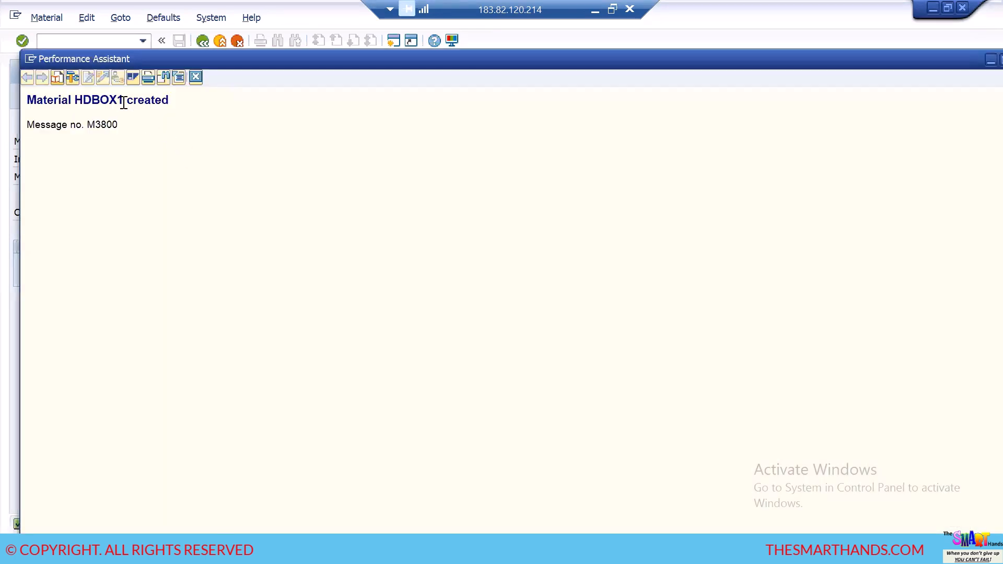
{"action": "left_click_drag", "start_coordinate": [124, 103], "coordinate": [75, 100]}
{"action": "left_click", "coordinate": [337, 552]}
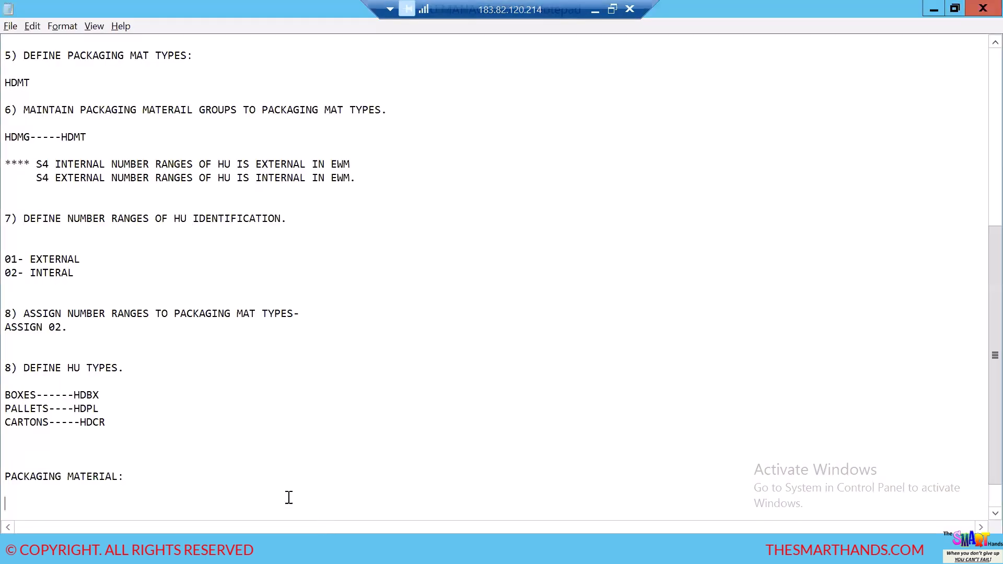
{"action": "type", "text": "----HDBOX1"}
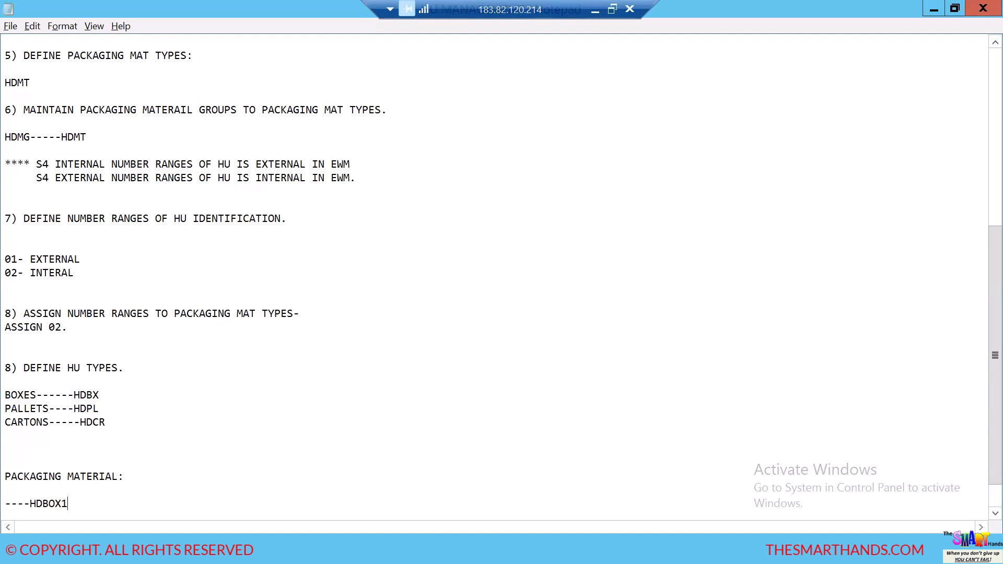